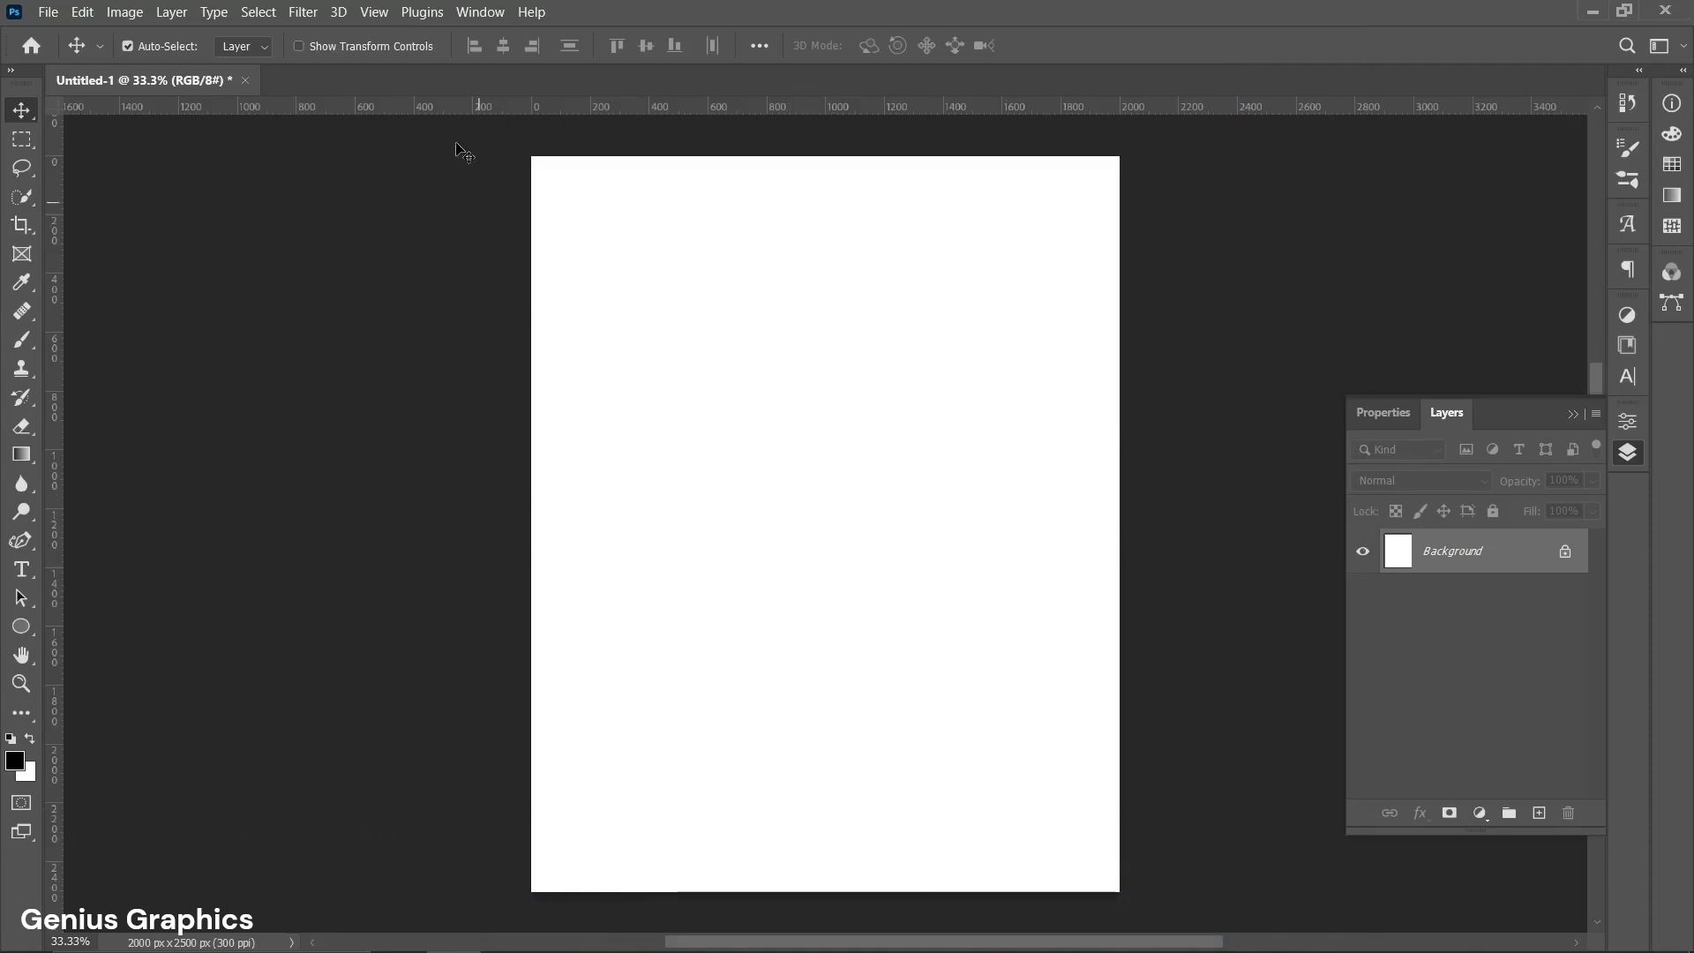
Add a 2-column, 2-row guide layout that splits the canvas into four equal quadrants.
click(376, 12)
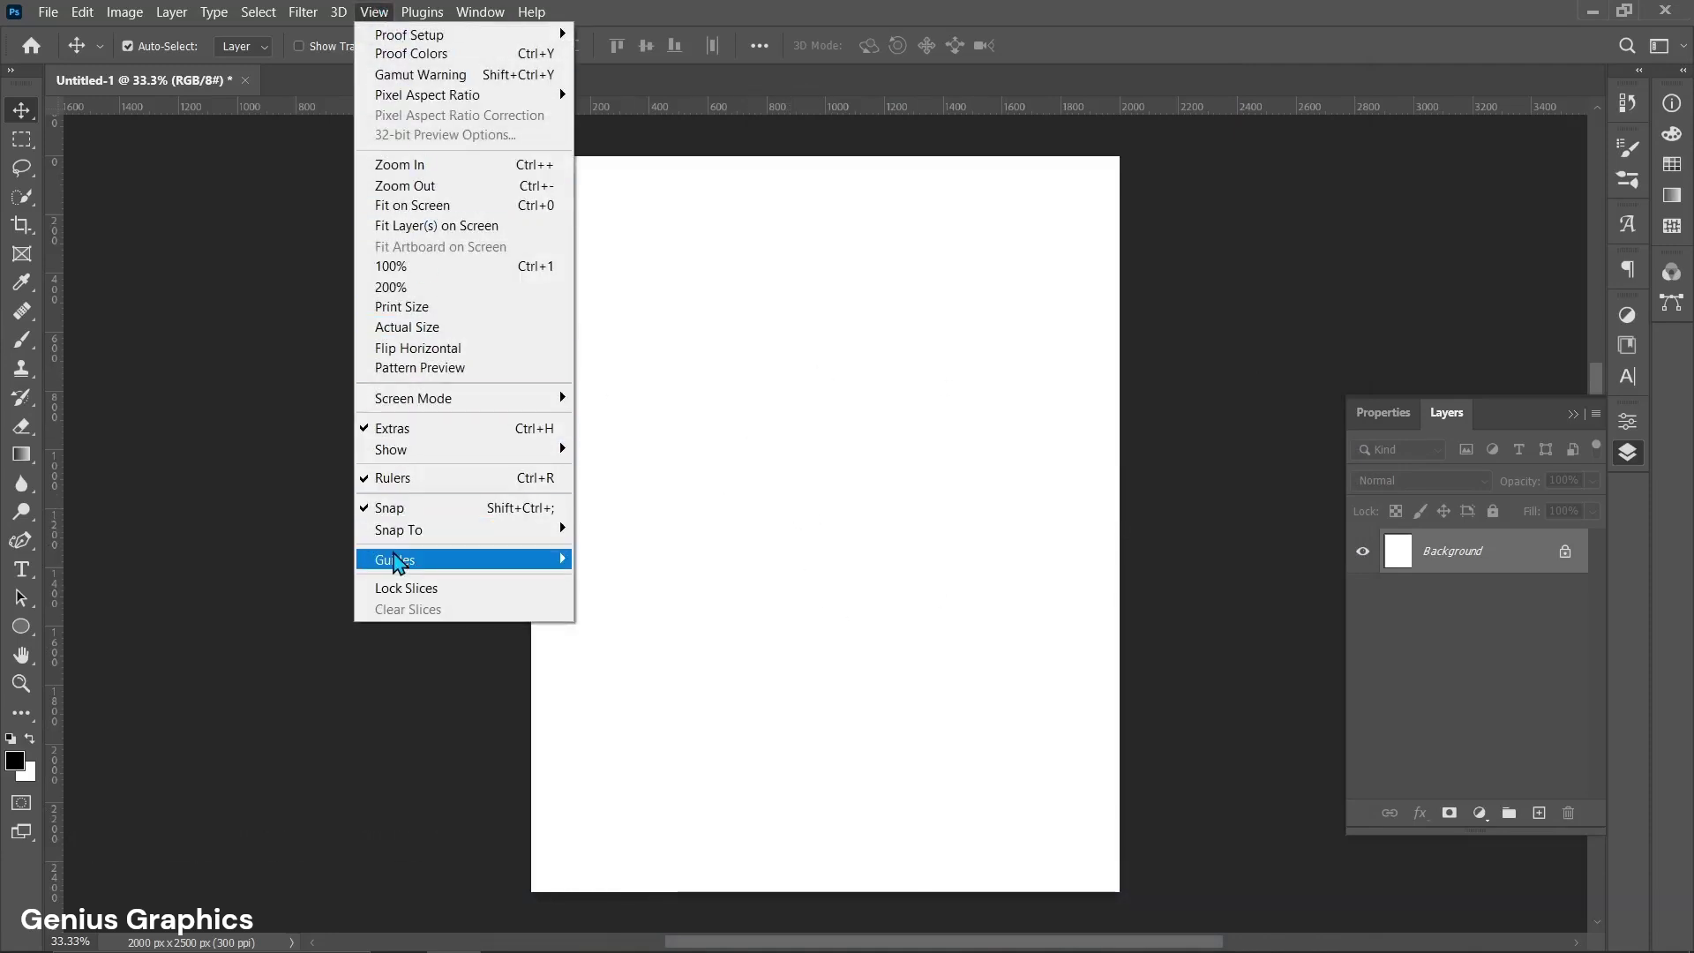
mouse_move(397, 560)
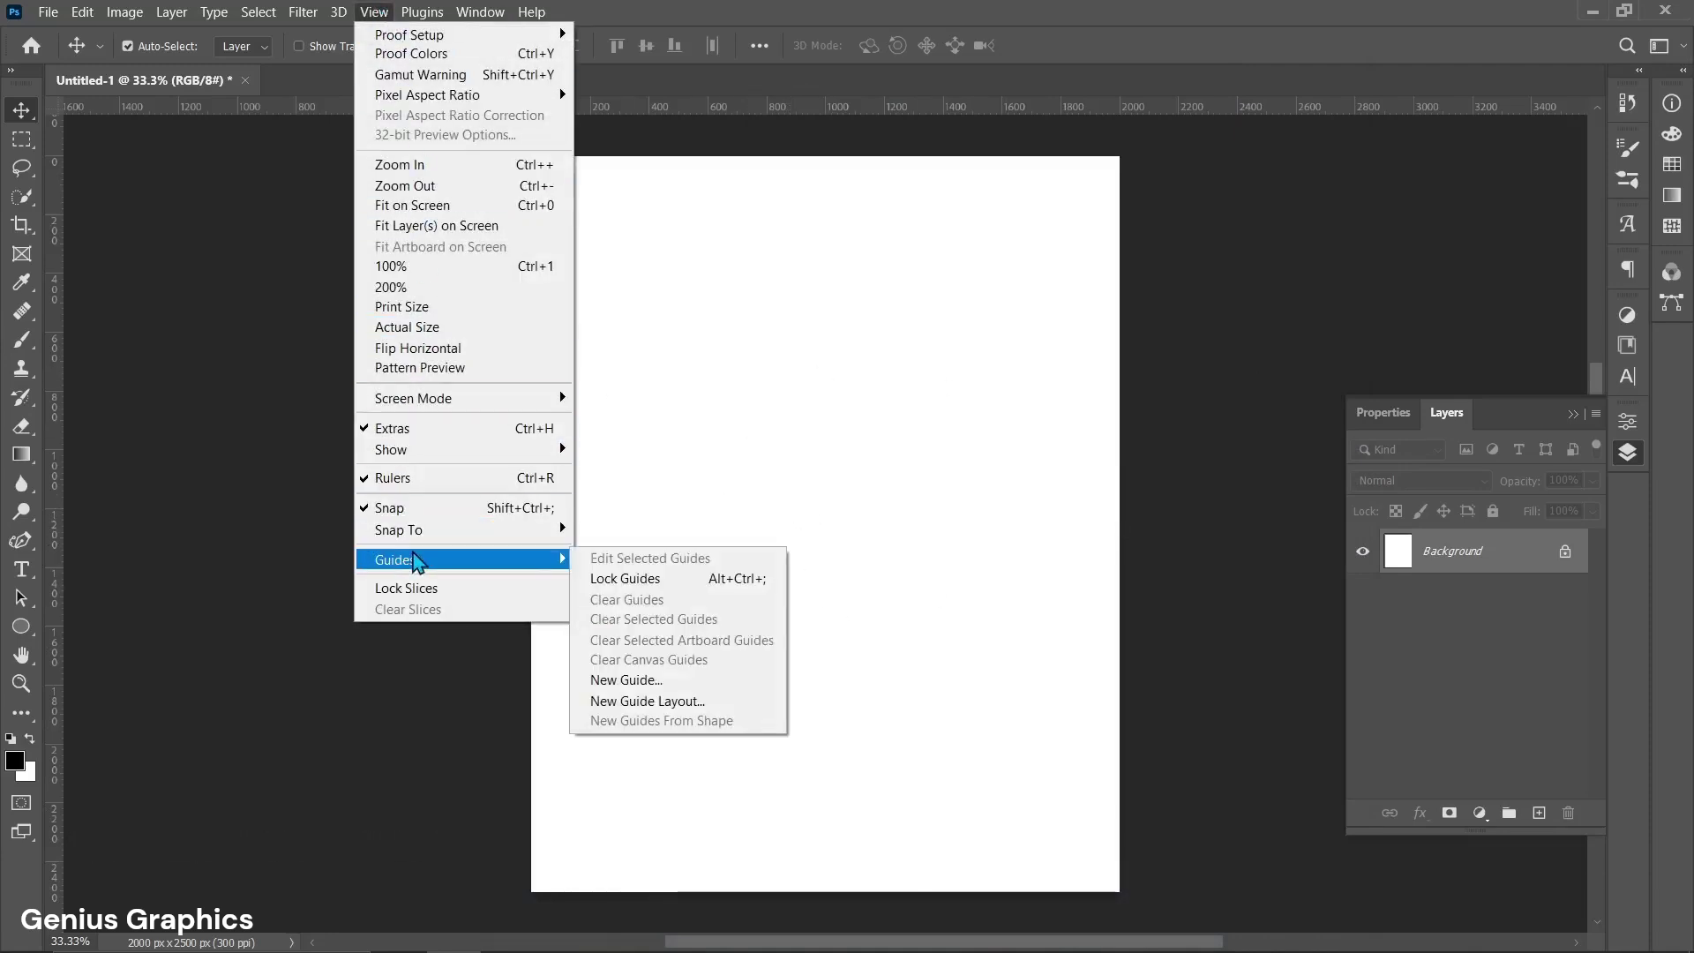
click(631, 702)
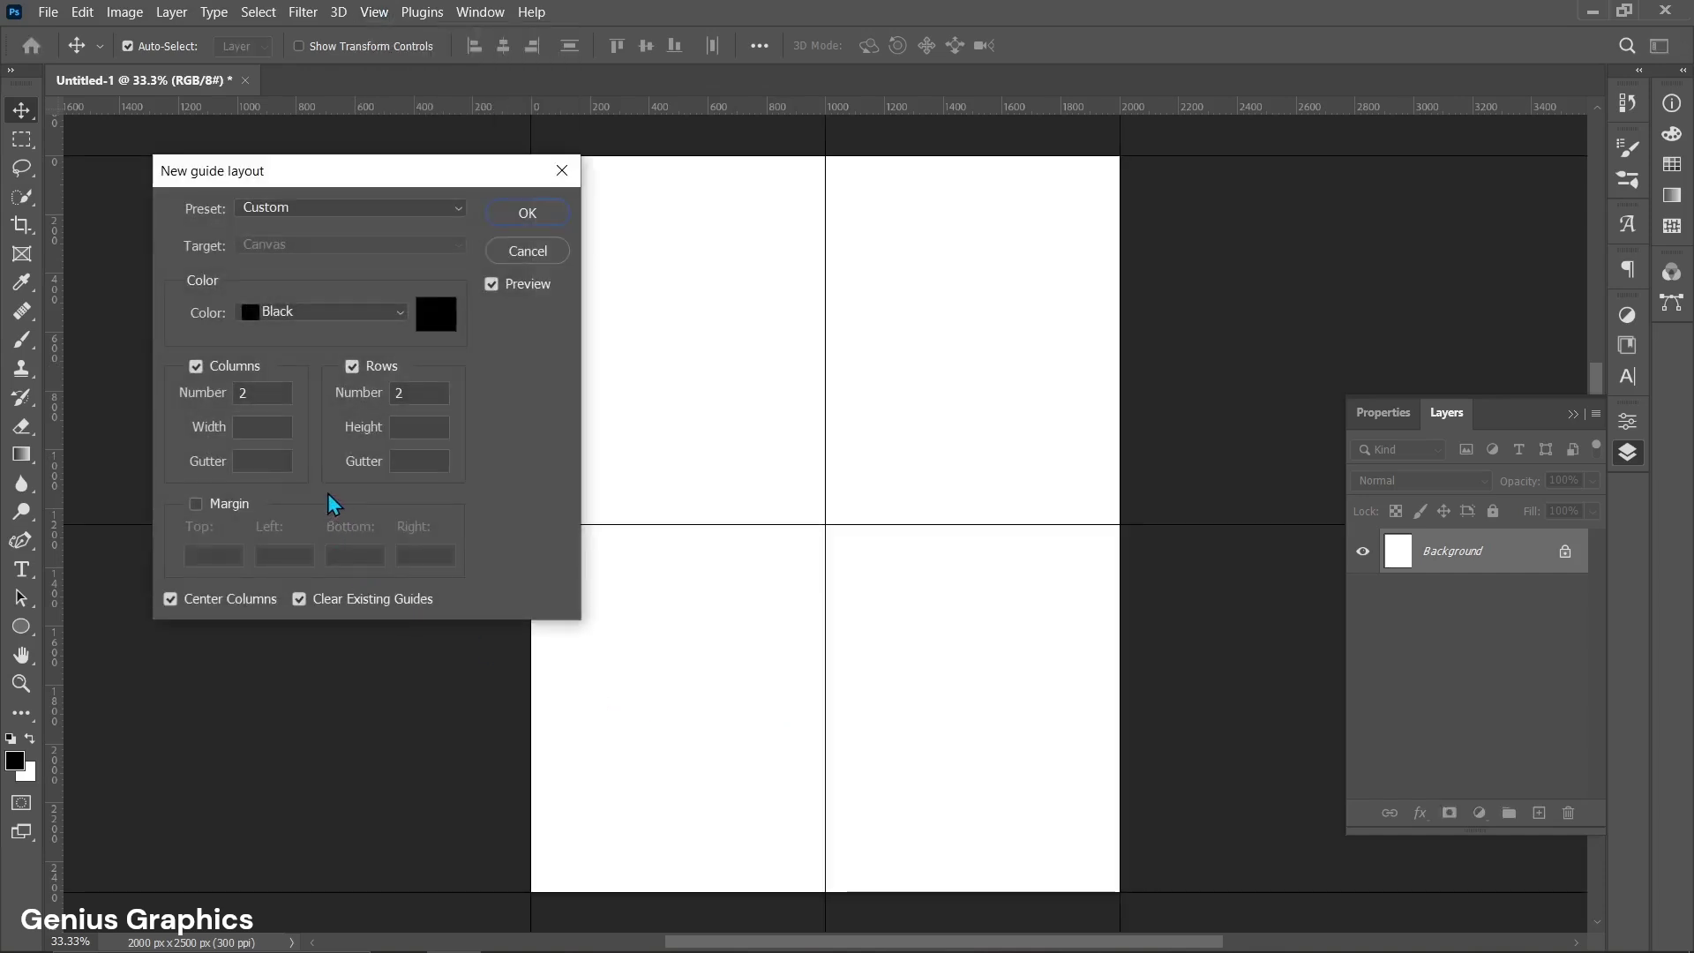
click(554, 219)
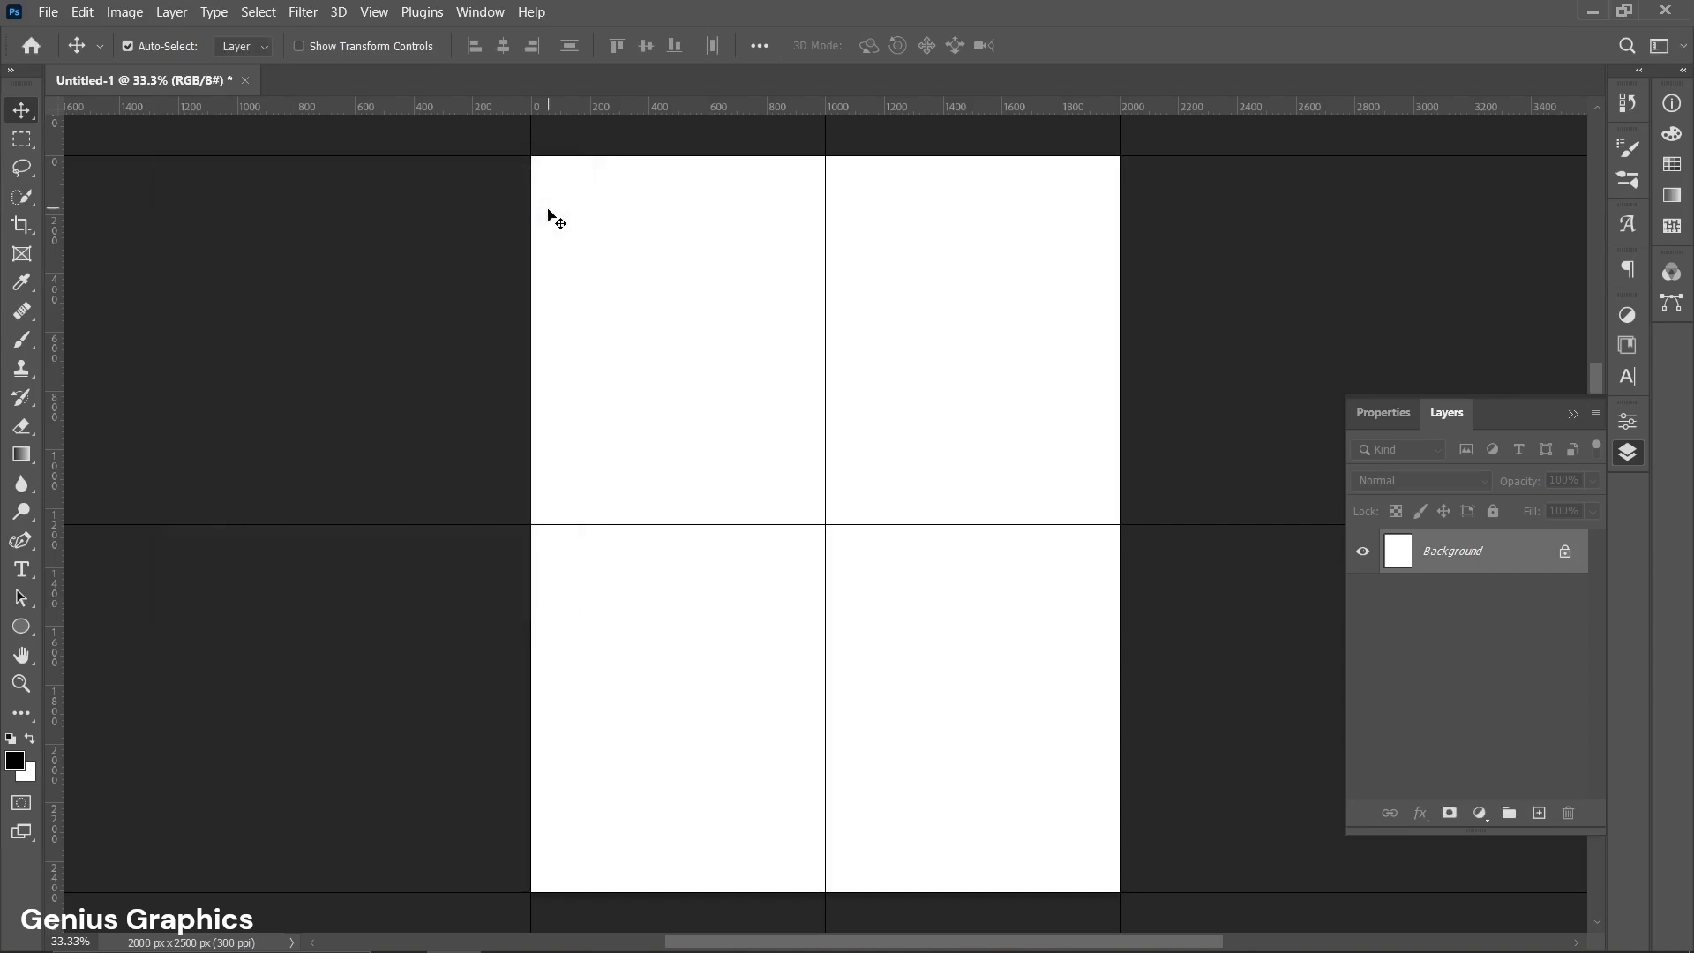
click(48, 11)
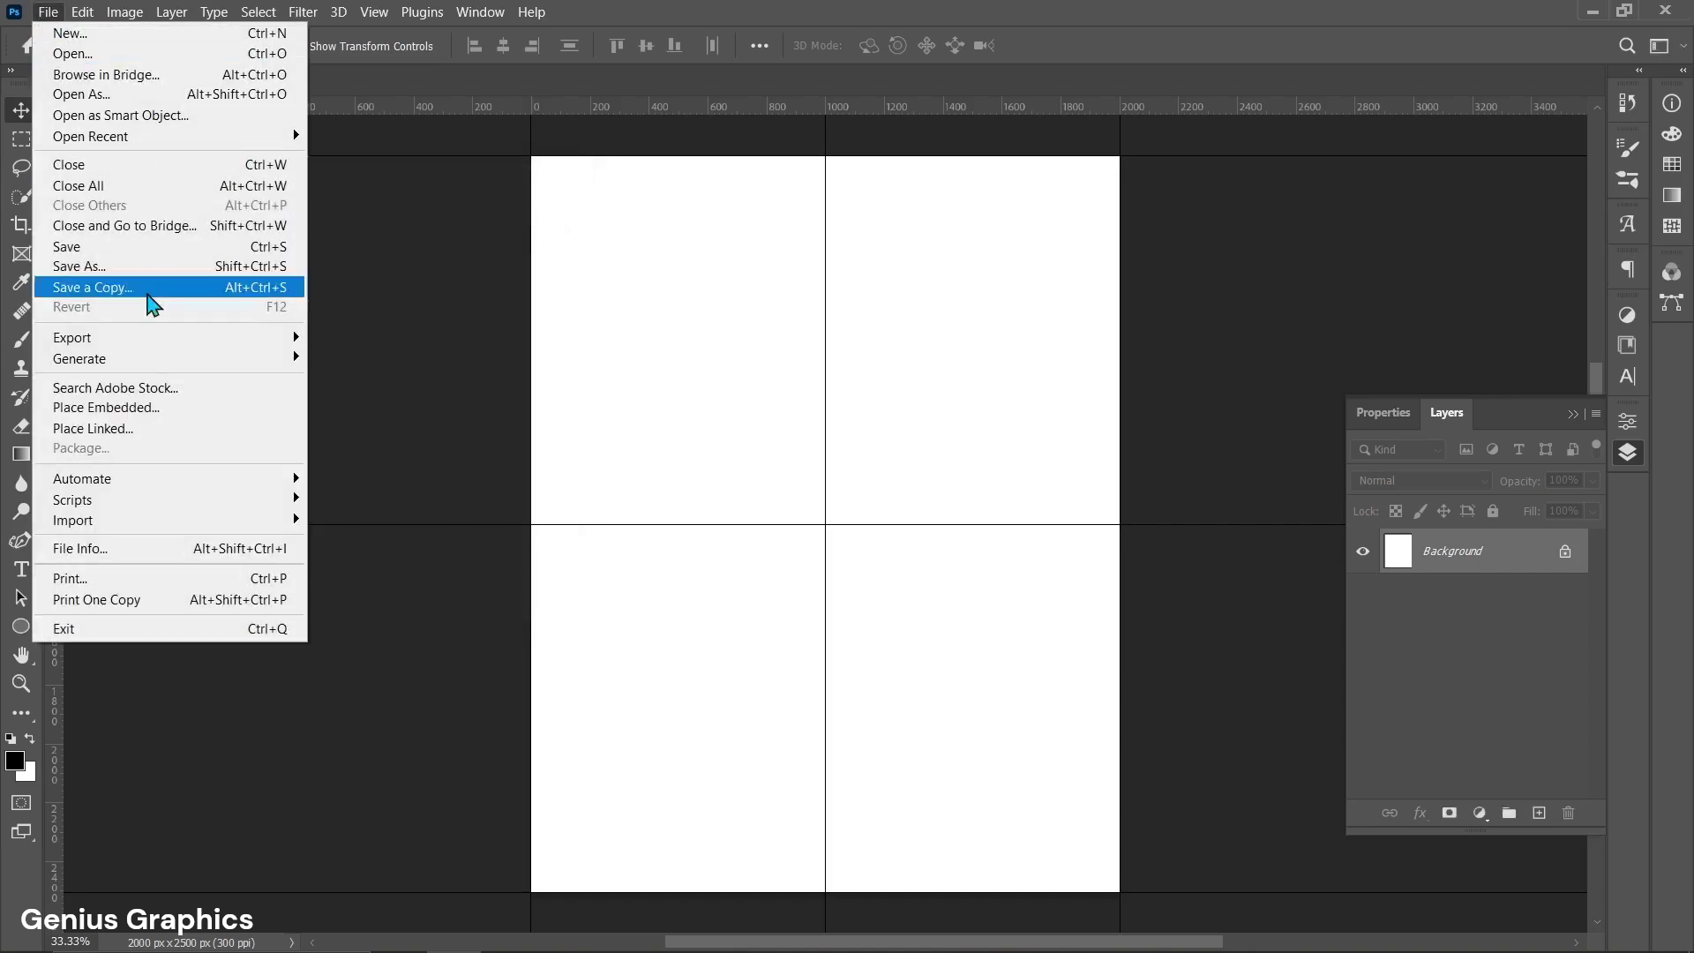
Embed the Male model image on the canvas and commit its placement.
click(148, 406)
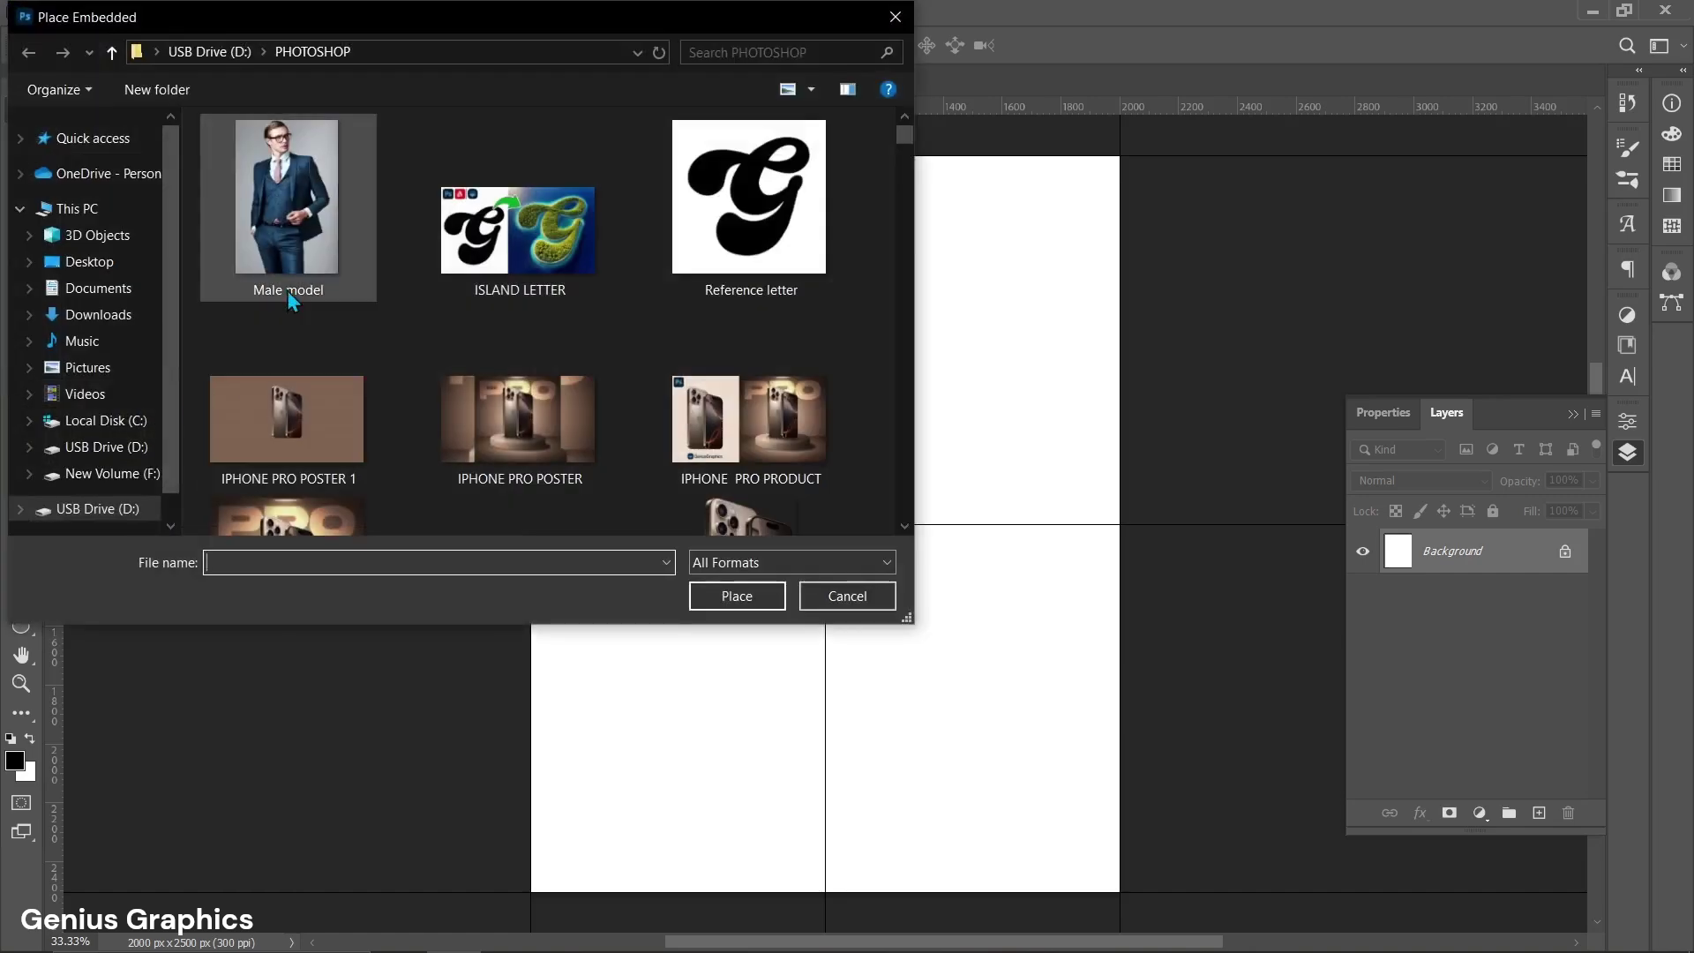
click(261, 219)
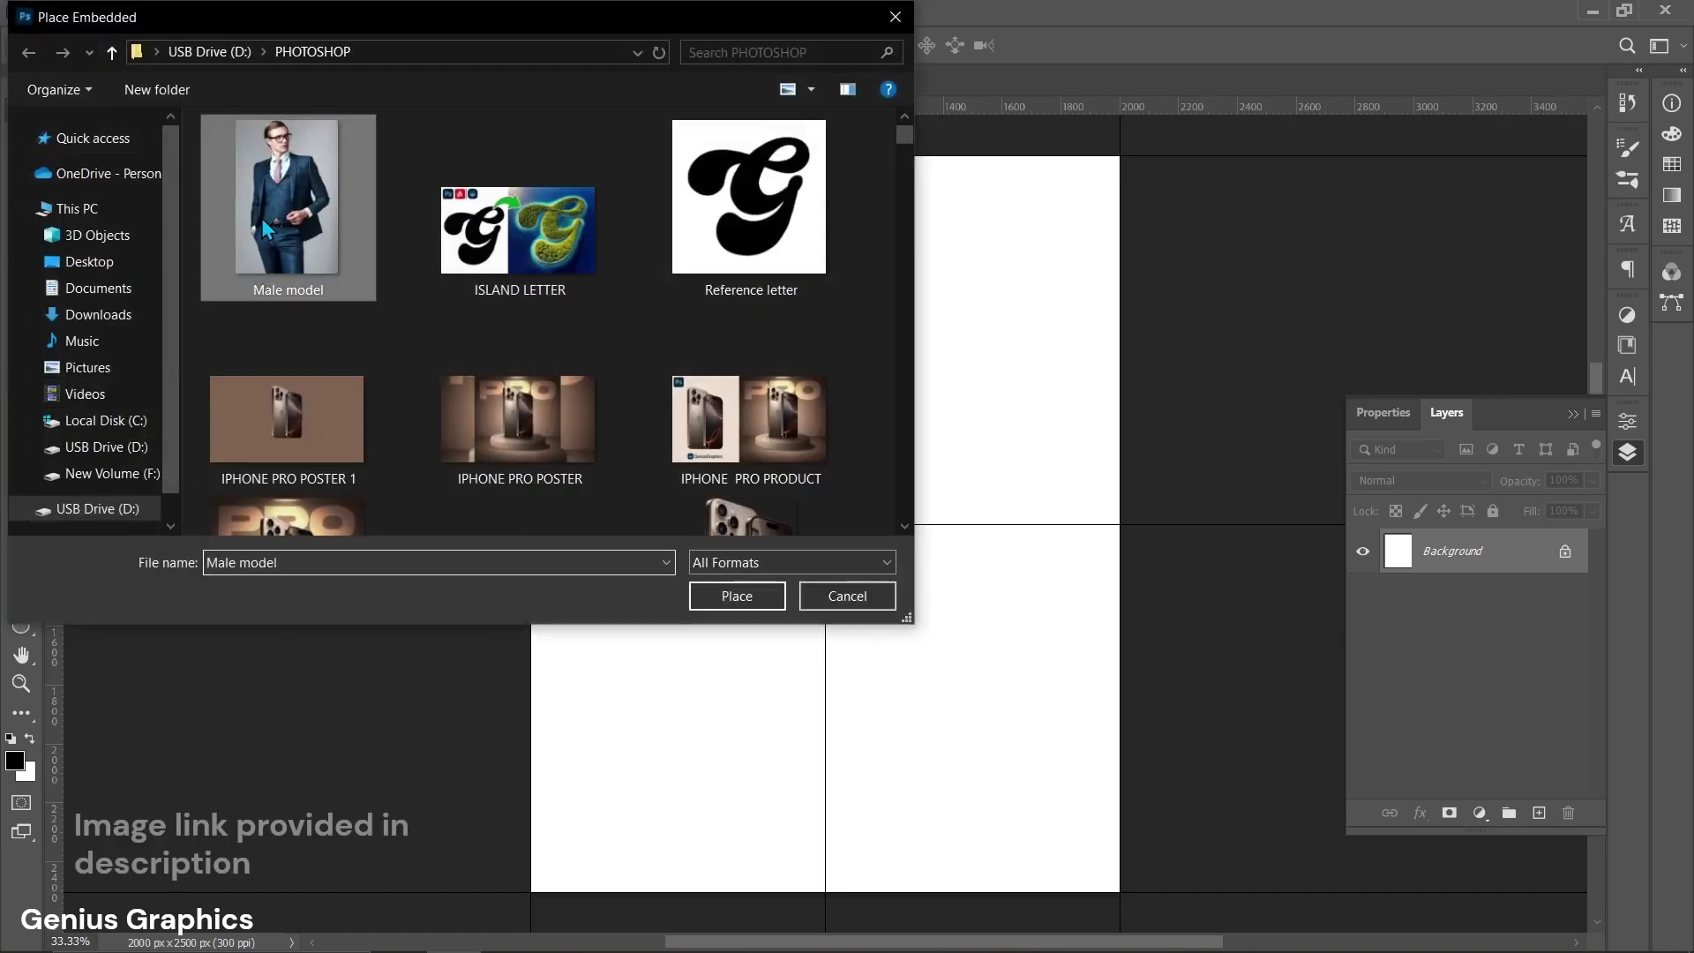
click(754, 603)
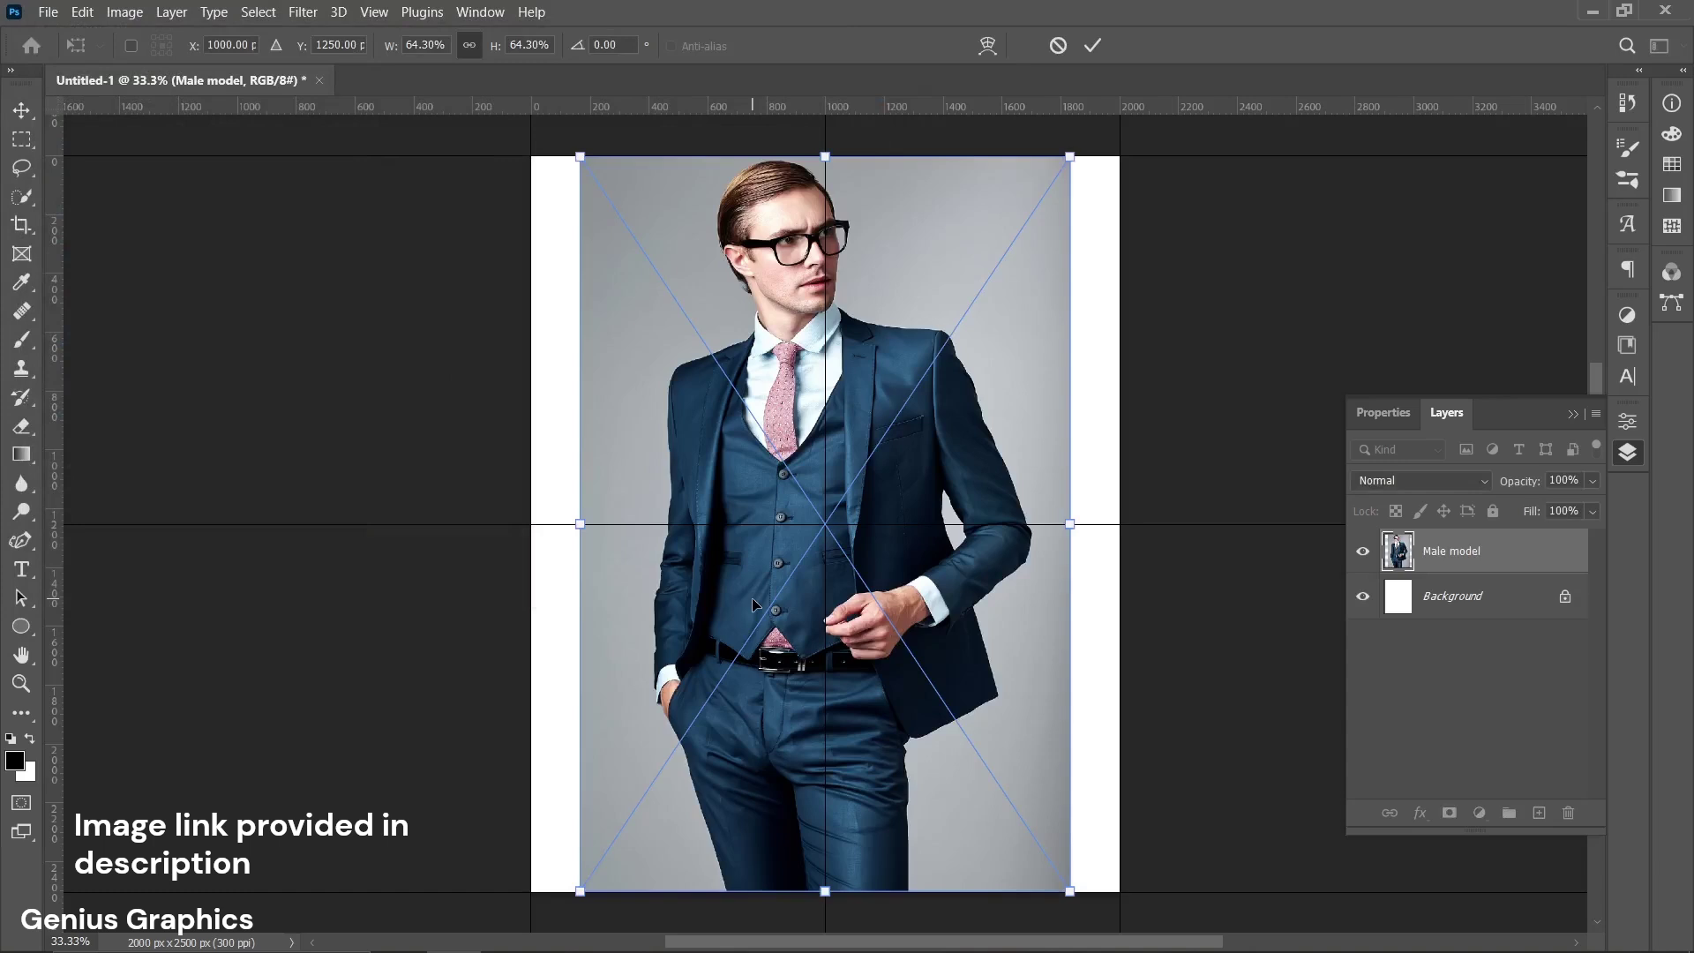
click(1099, 57)
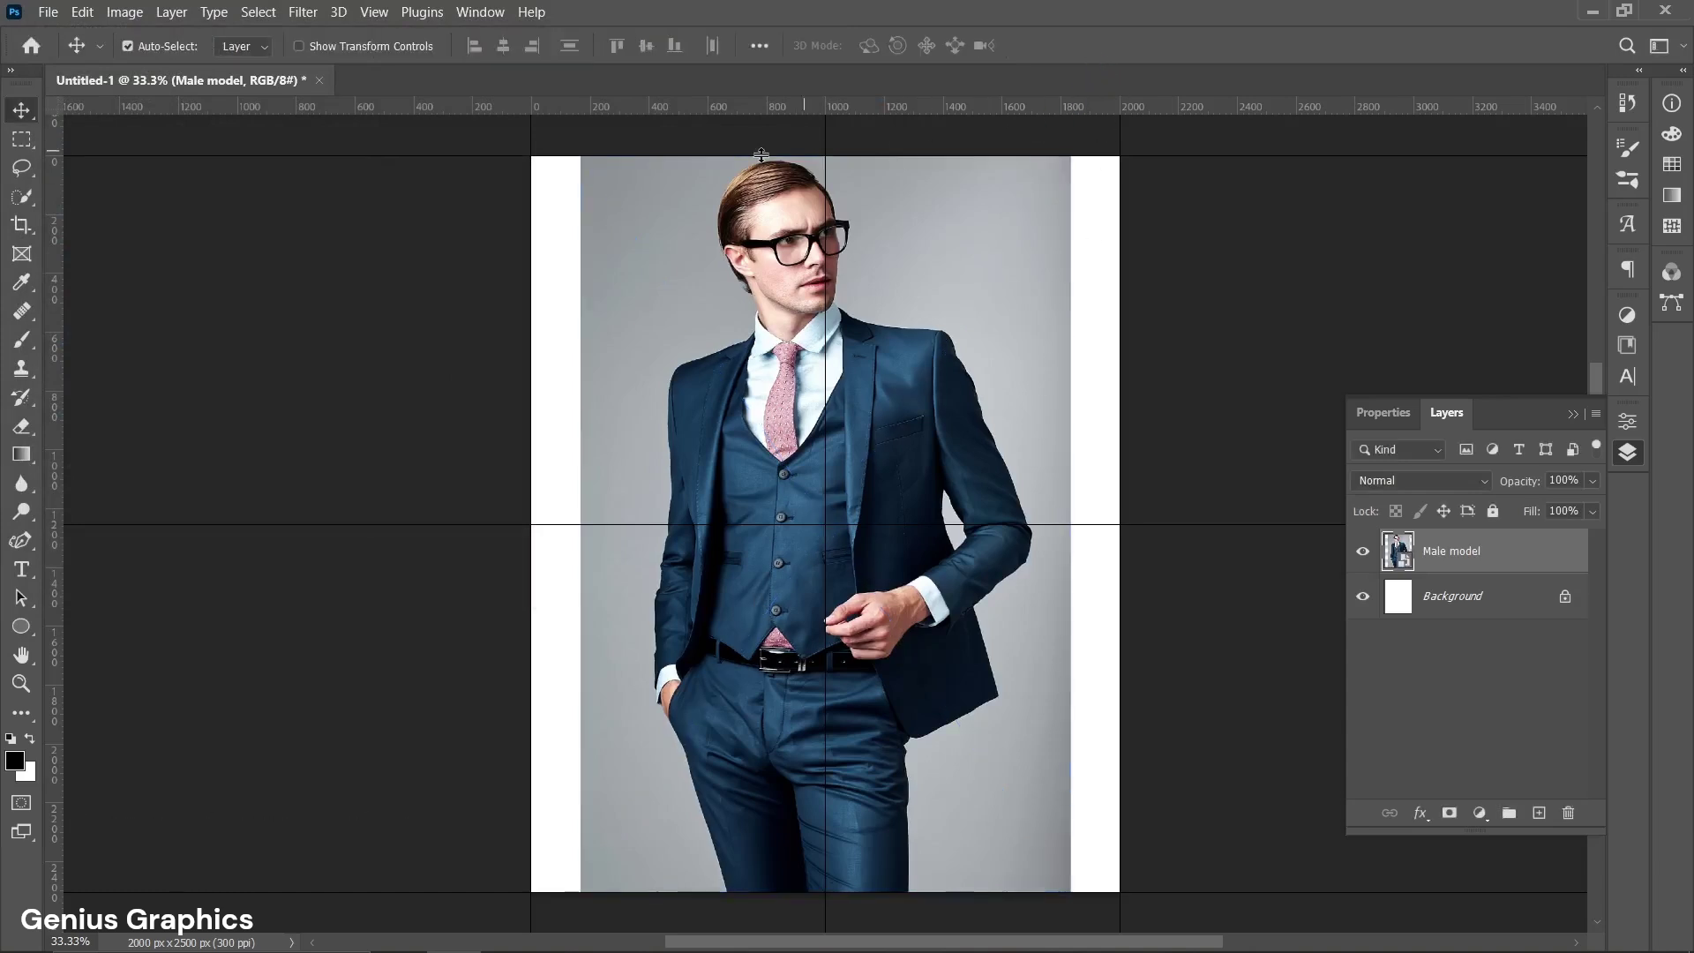
Select the subject and add a layer mask hiding the grey backdrop.
click(265, 12)
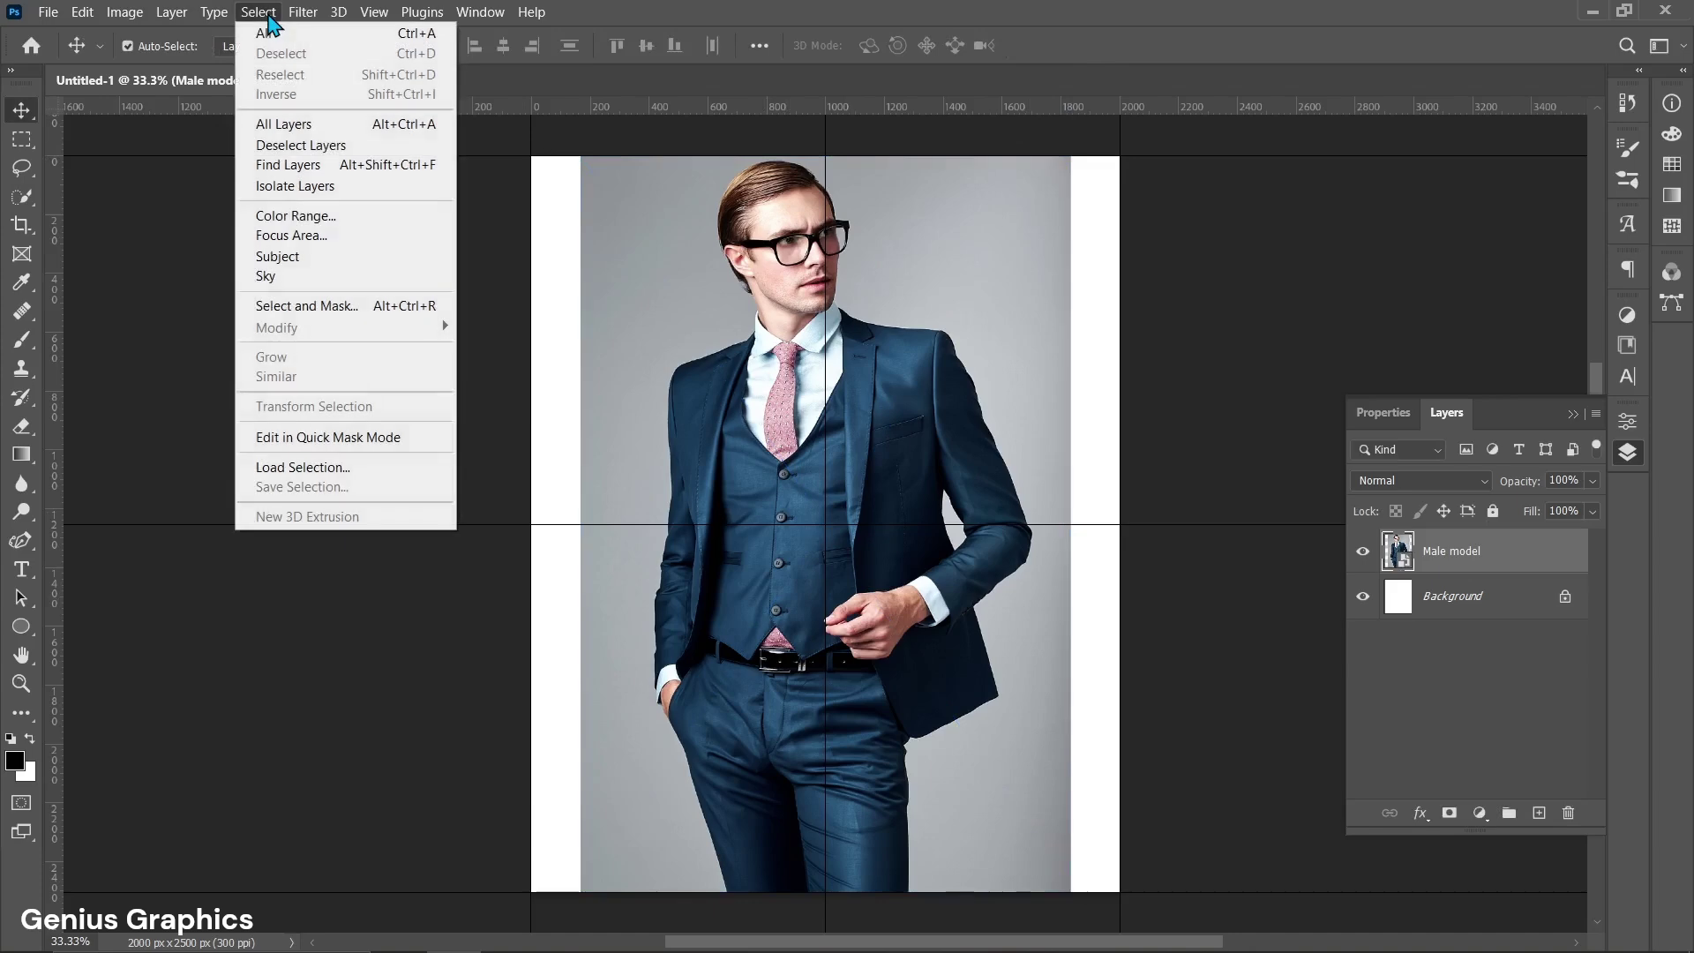
click(291, 256)
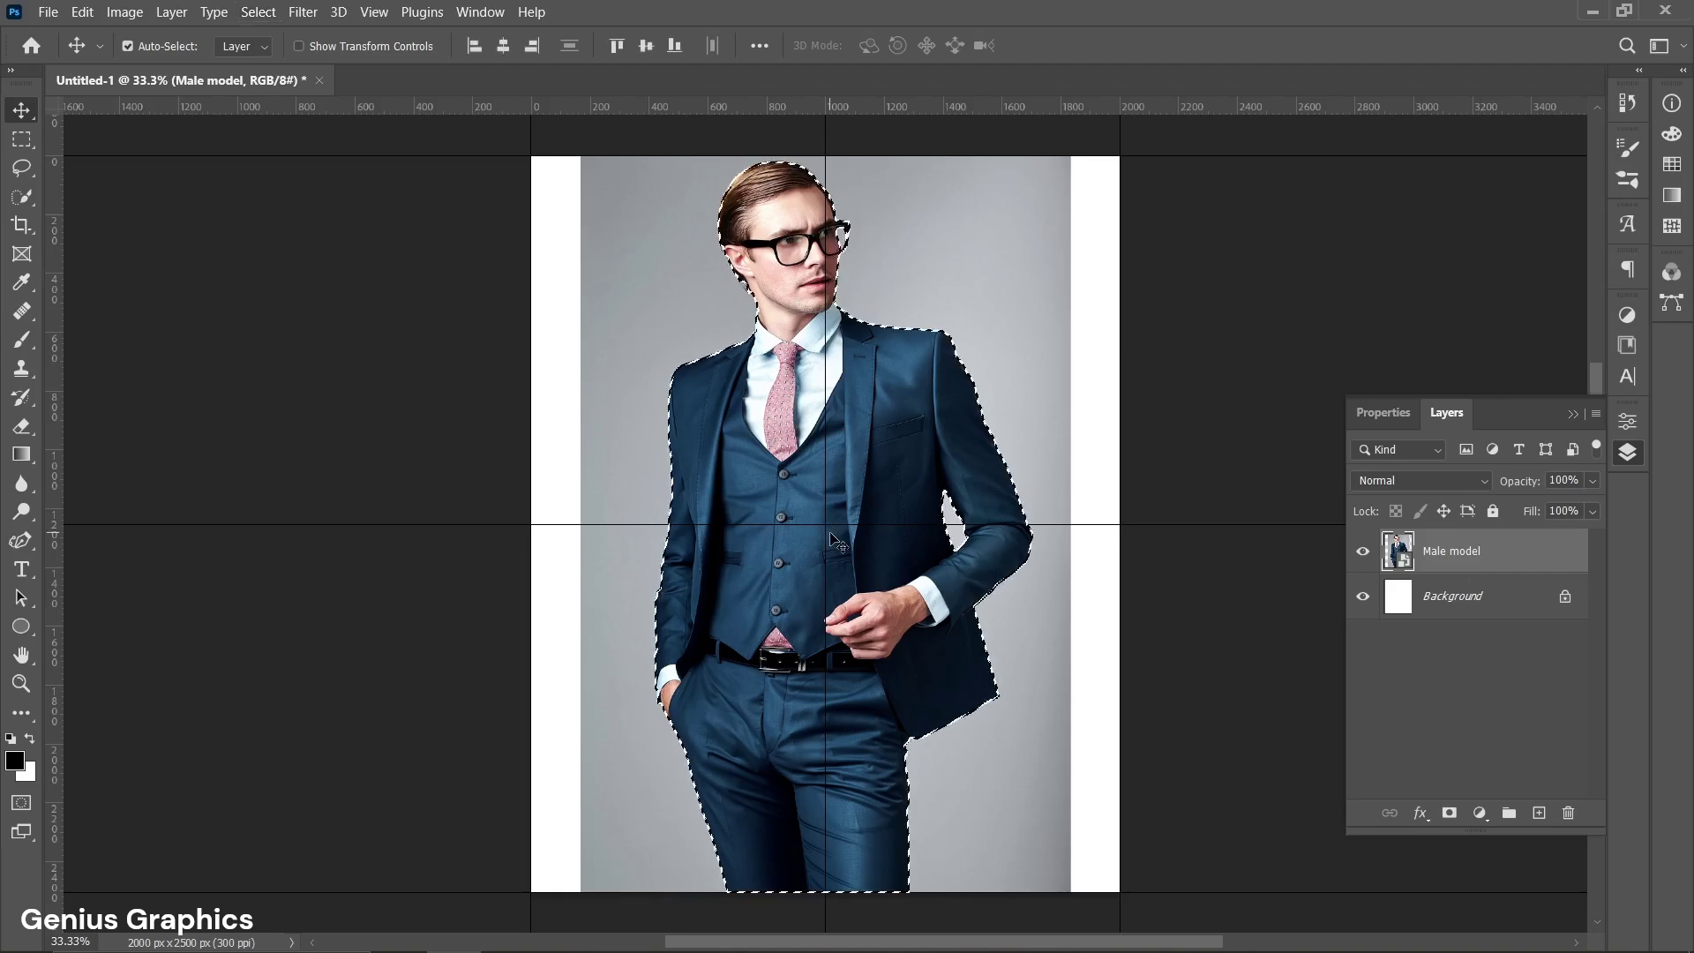
click(1449, 812)
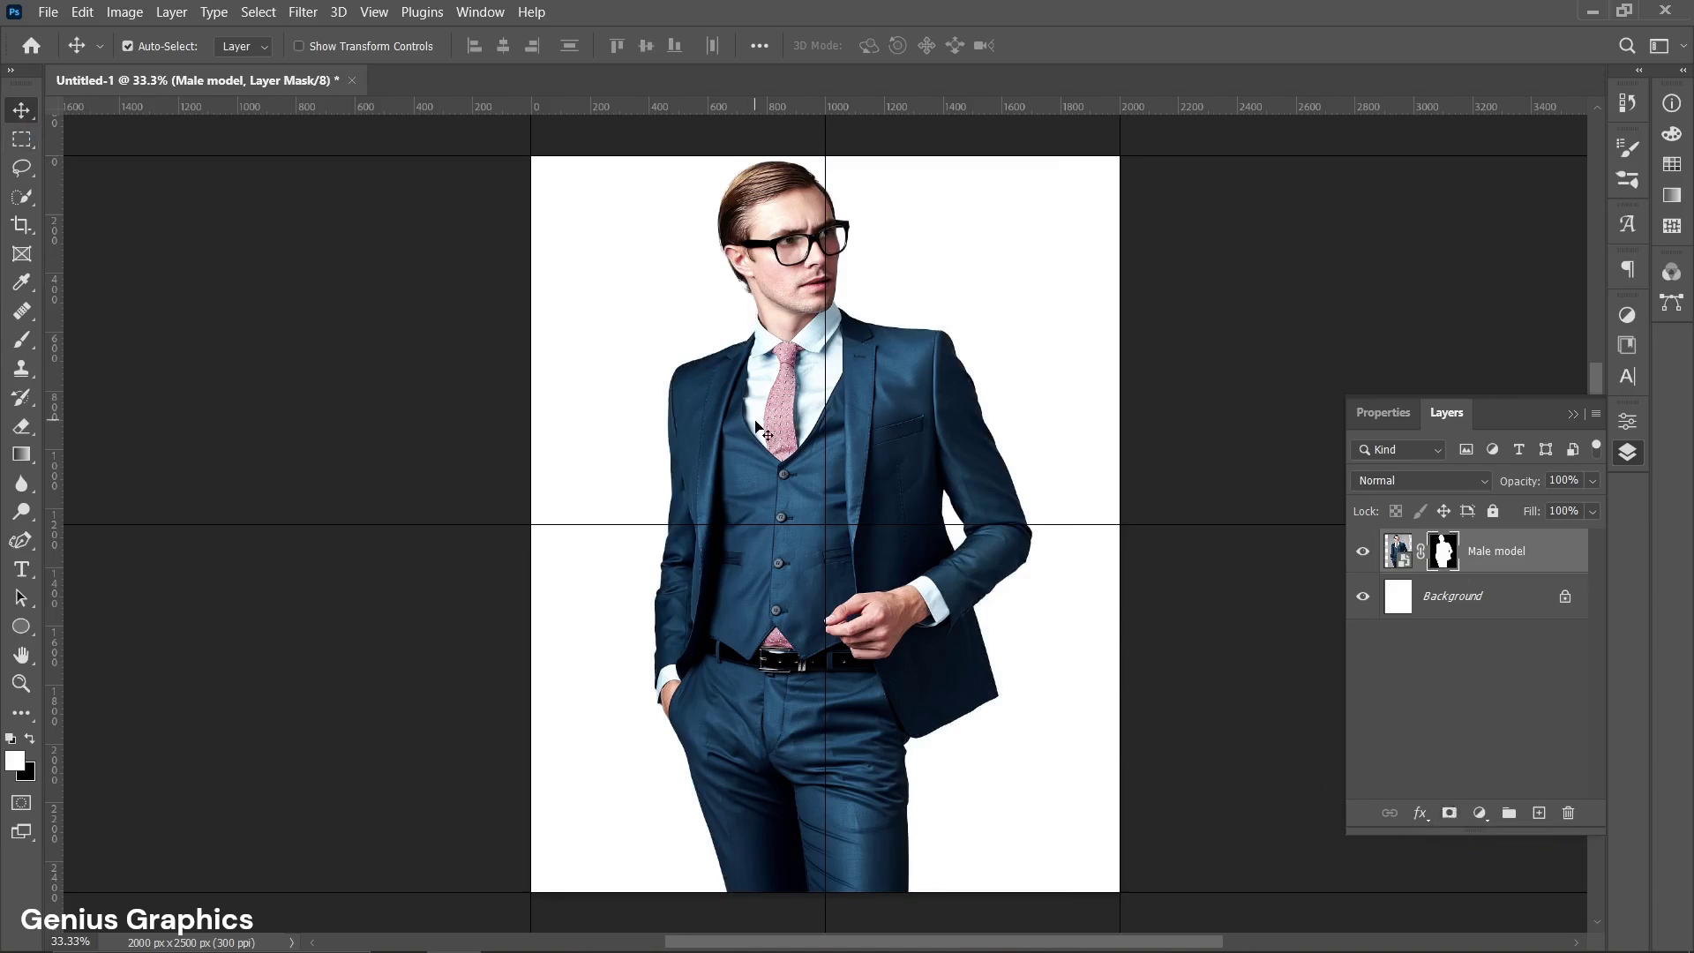
Move the masked model lower and slightly right on the canvas.
key(ctrl+t)
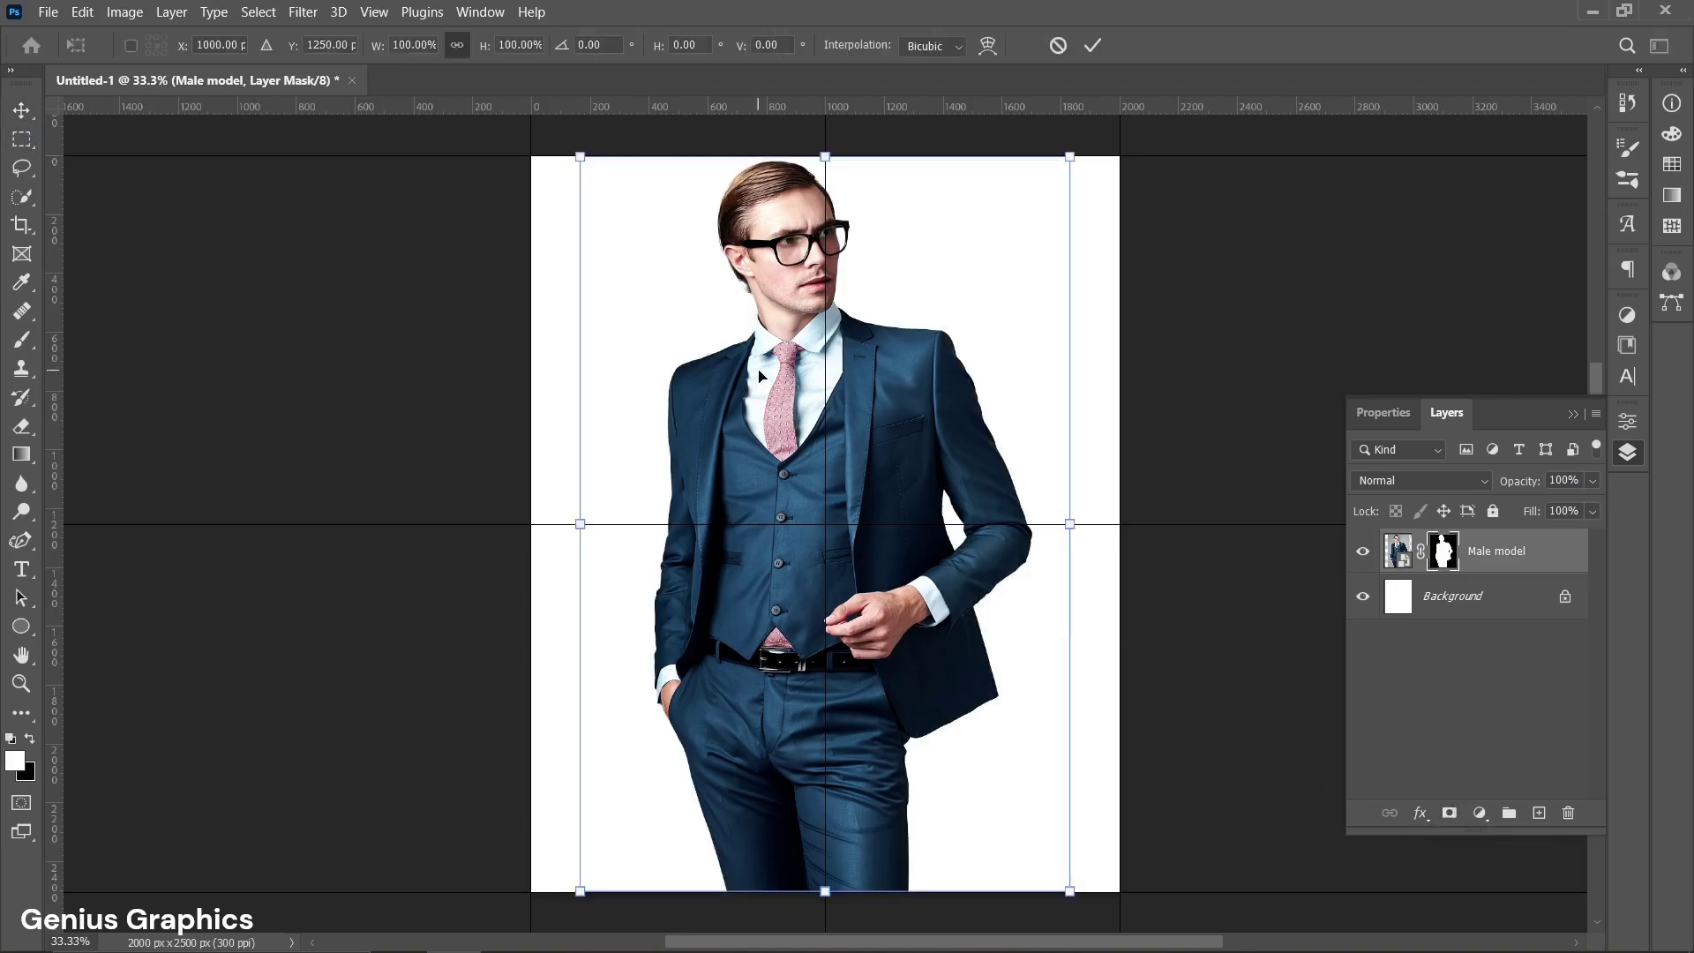
drag(759, 371, 883, 484)
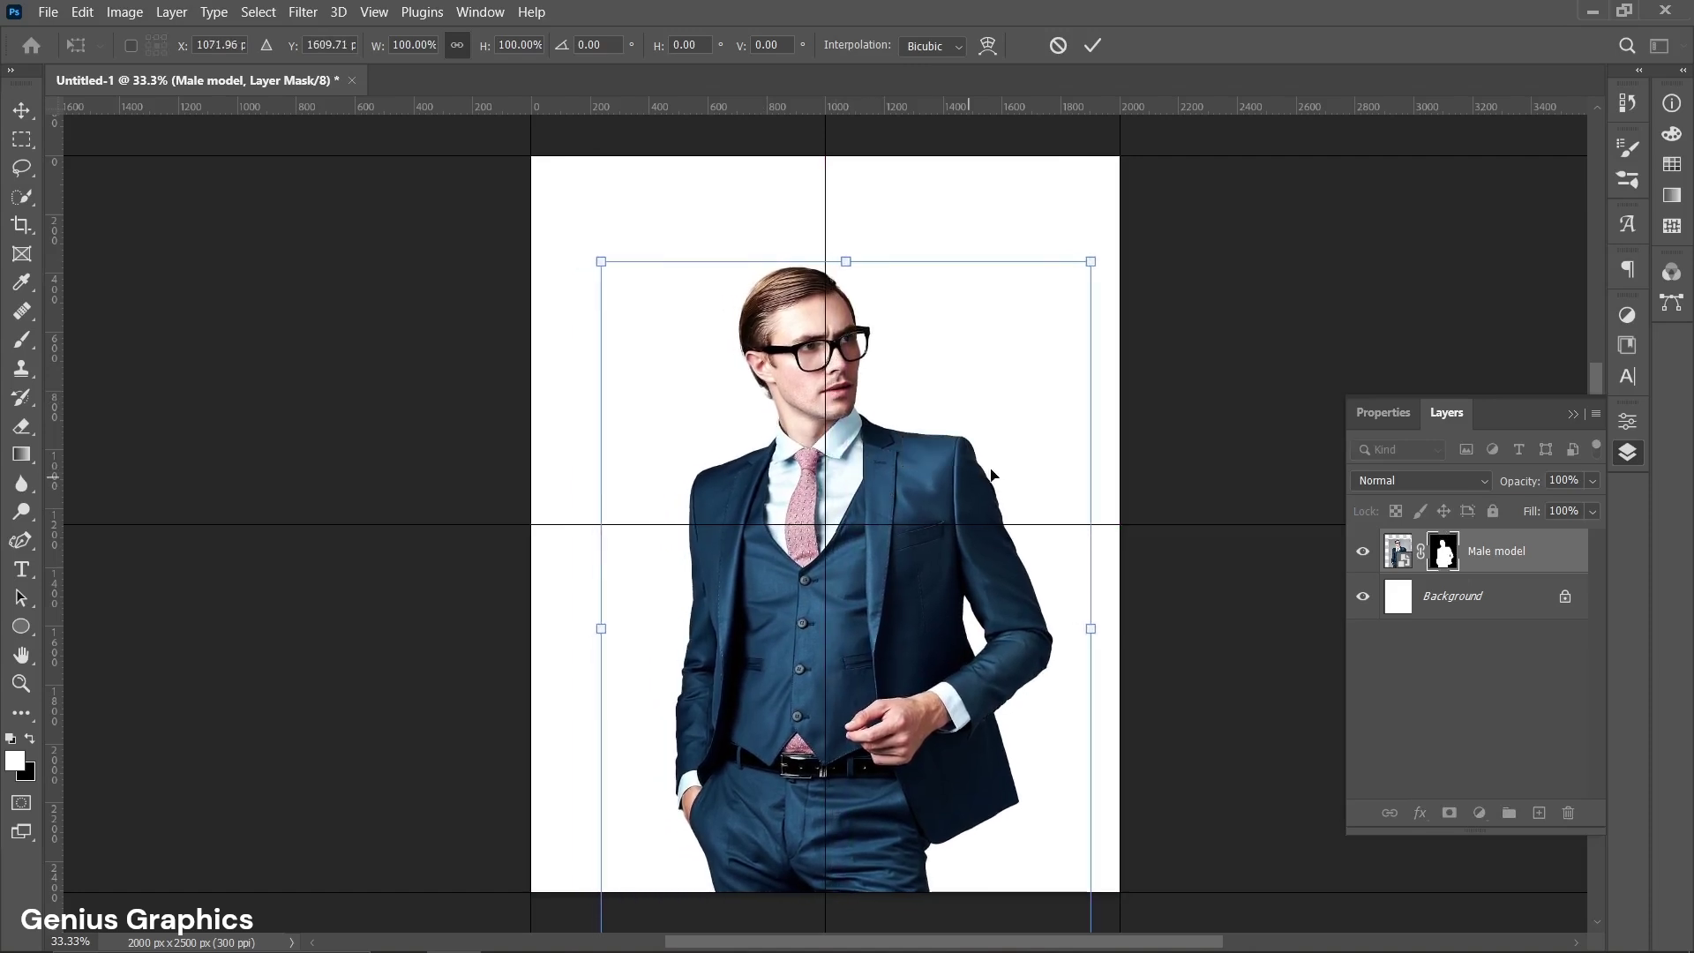
click(1088, 53)
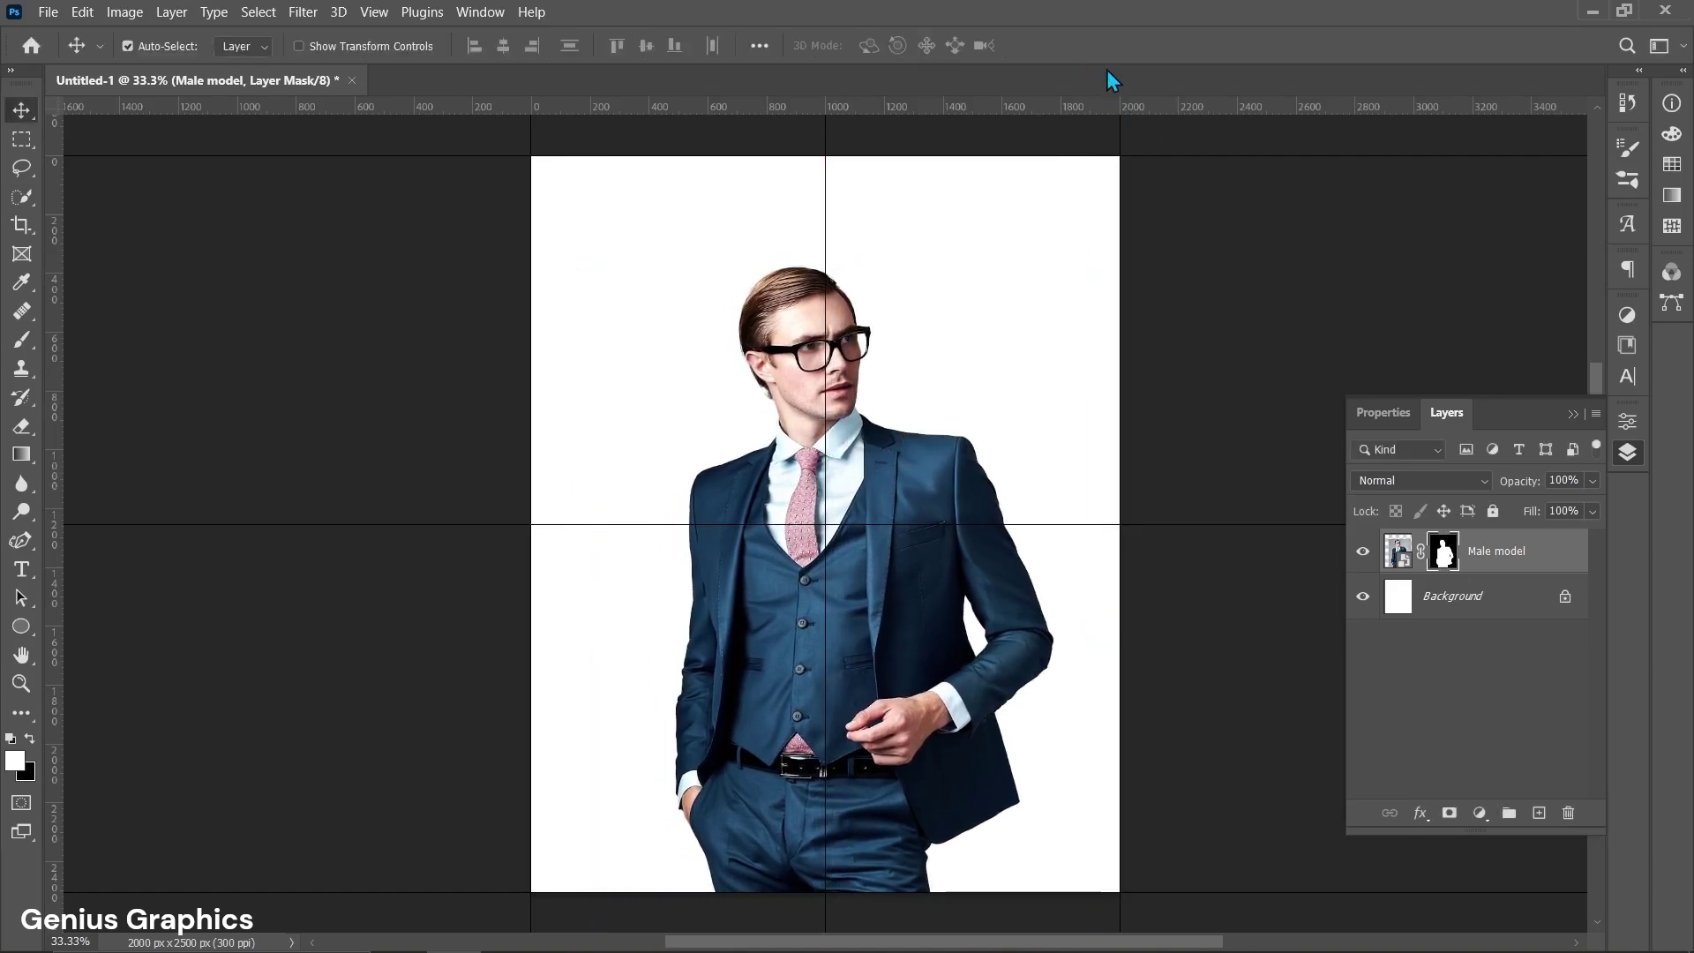
Add a #3f7299 Solid Color fill layer above the Background, beneath the model.
click(1443, 599)
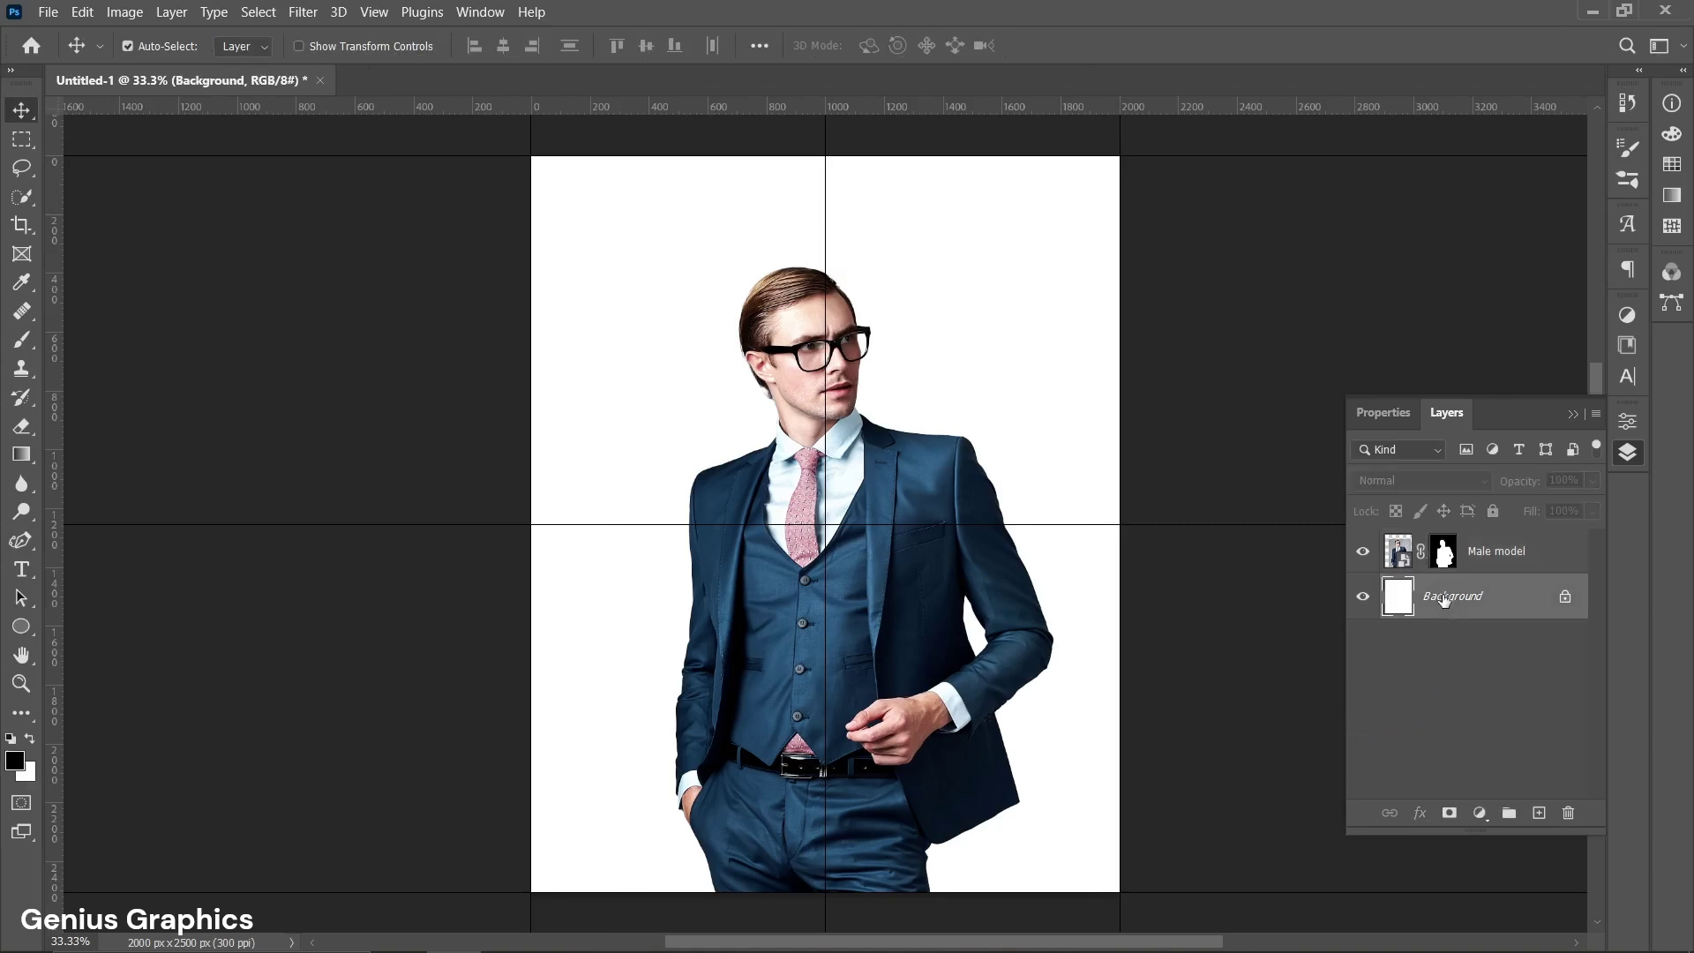
click(1482, 808)
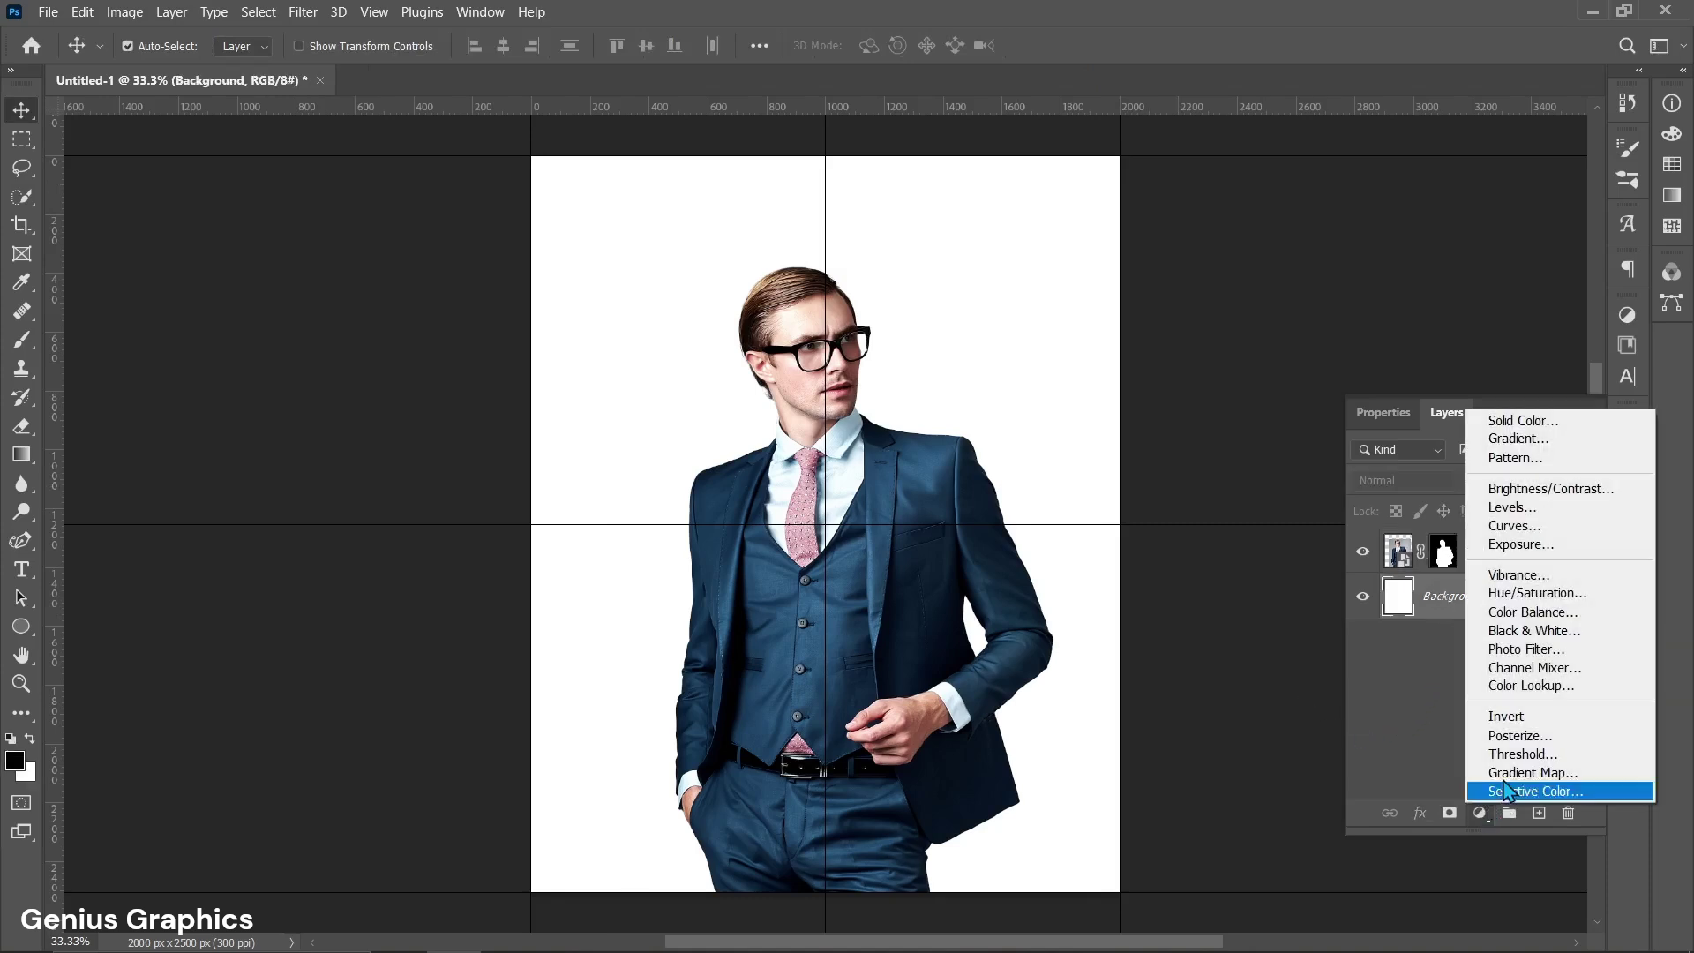
click(1549, 427)
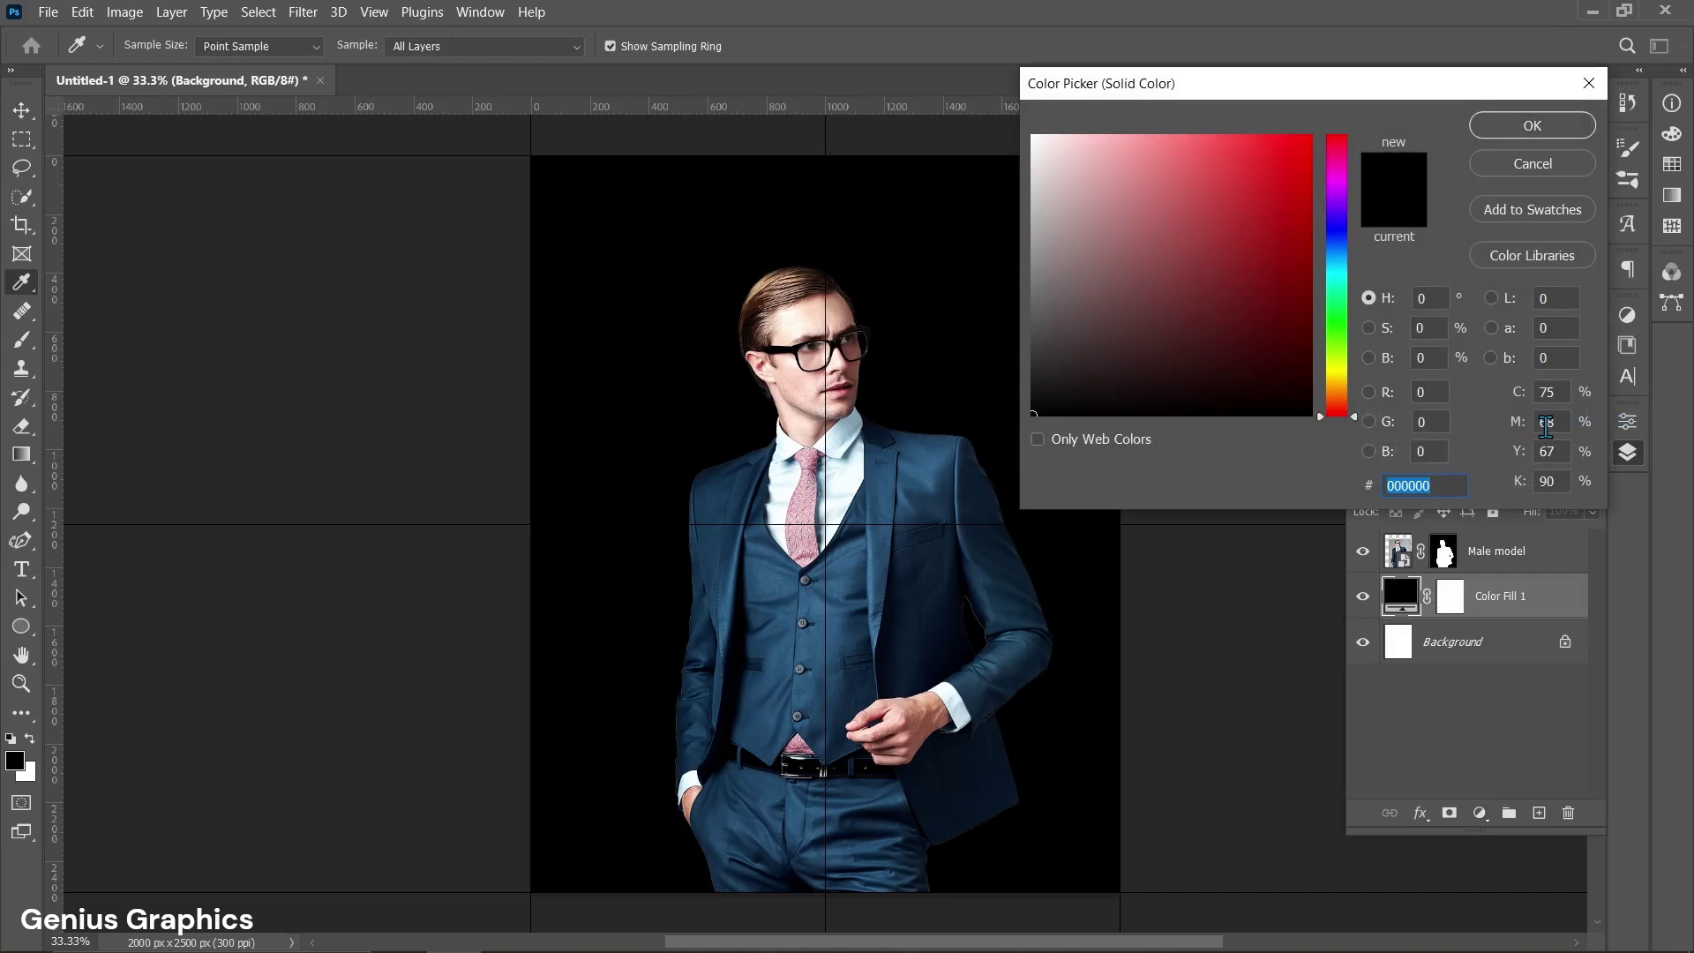
text(3f7299)
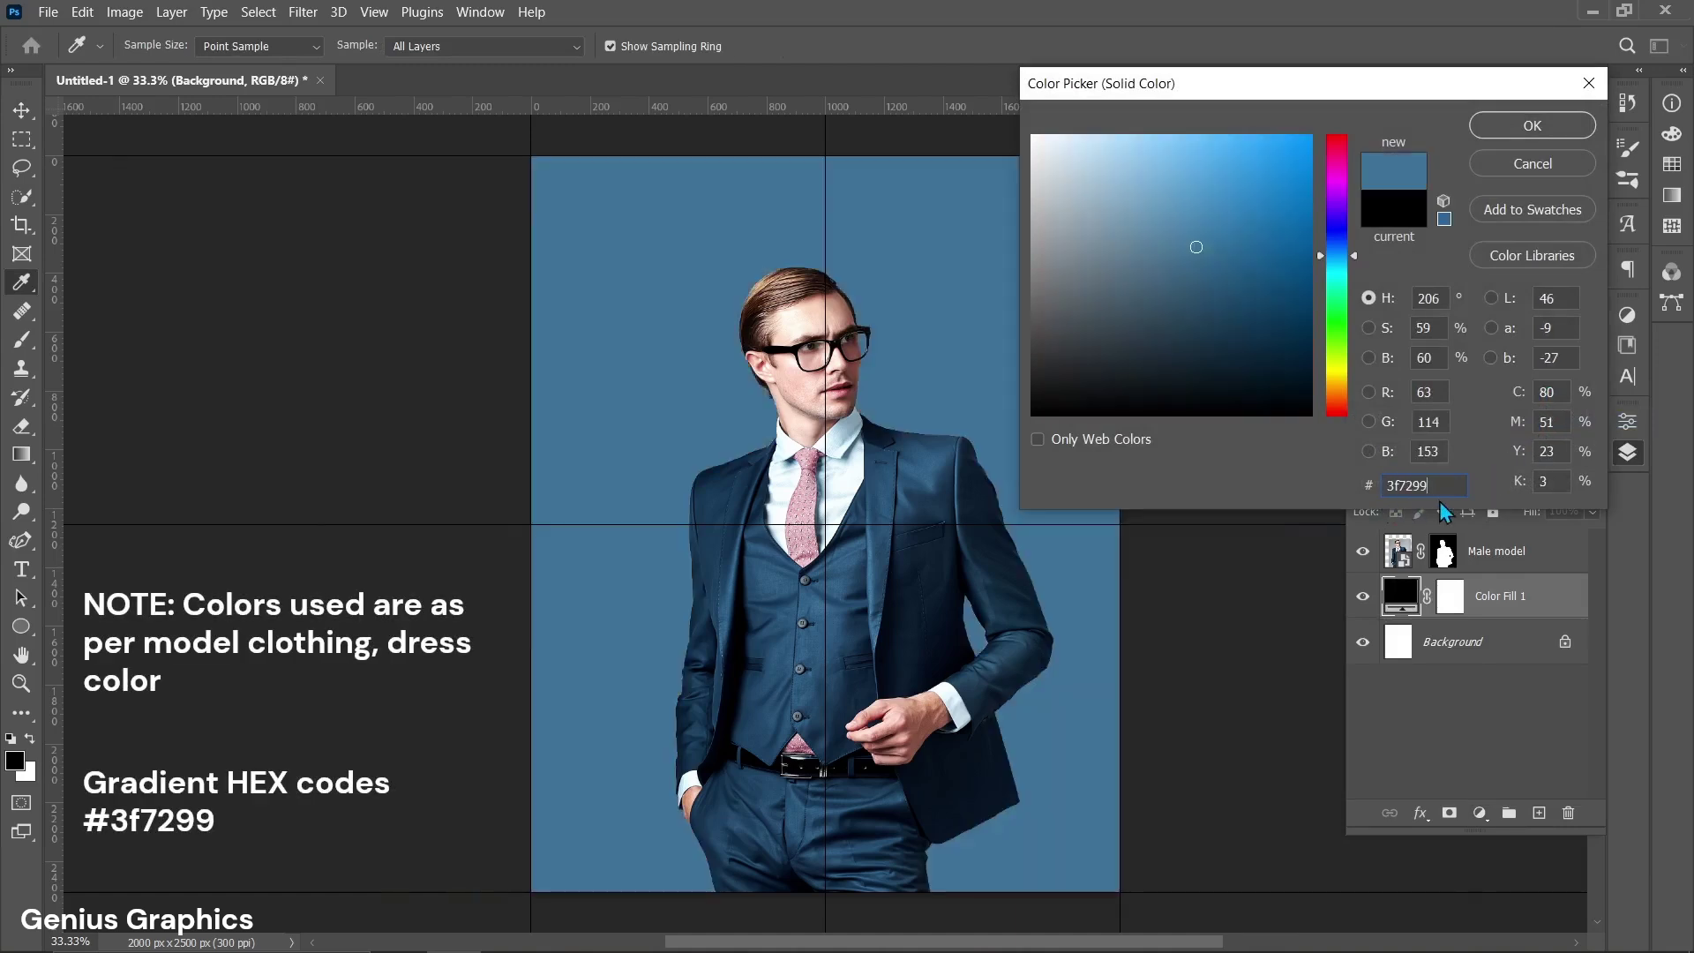
click(1558, 134)
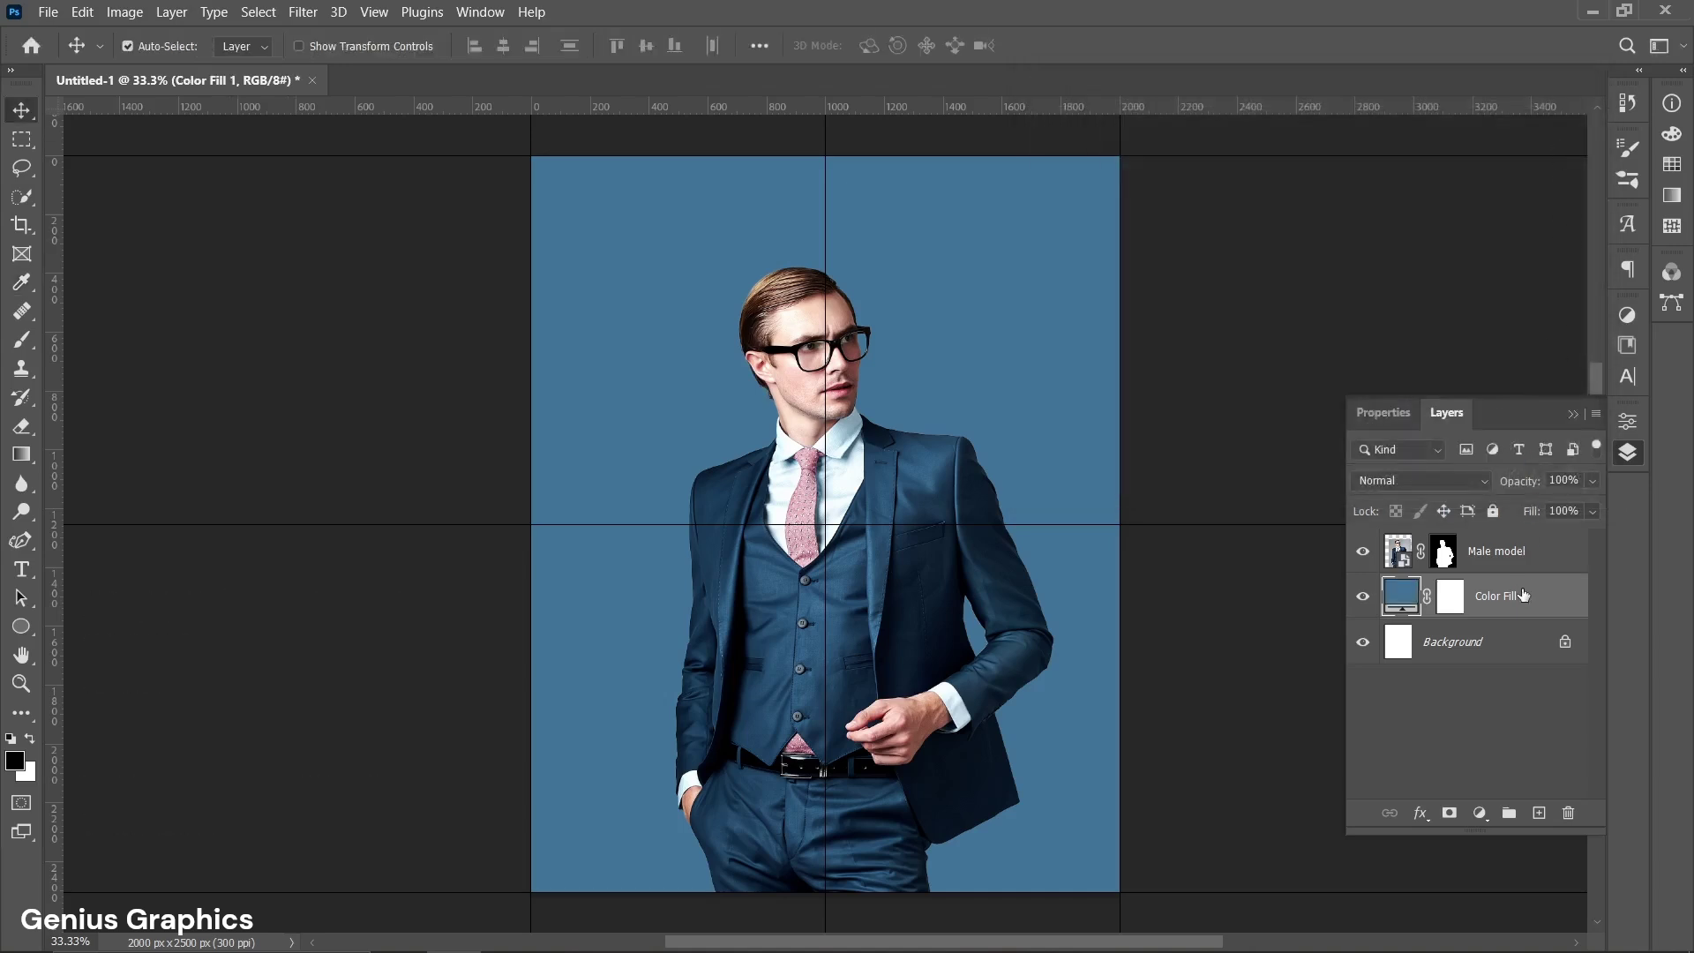
Create a 1560 × 1560 px circle with the Ellipse tool.
right_click(26, 628)
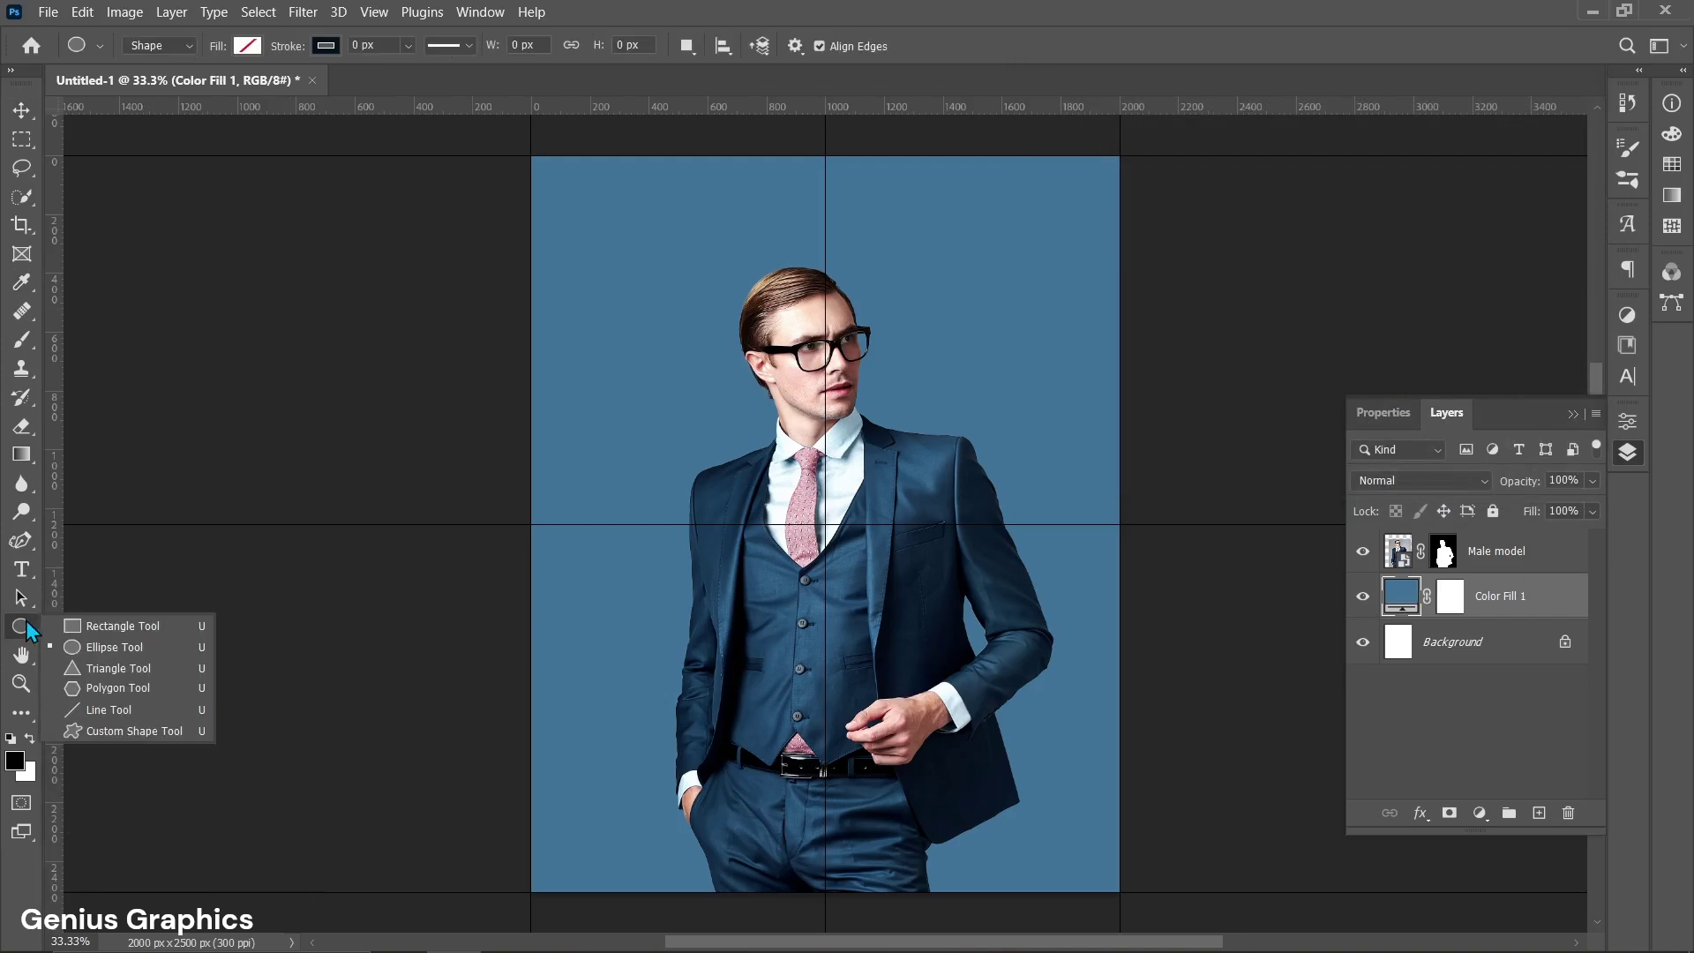
click(120, 648)
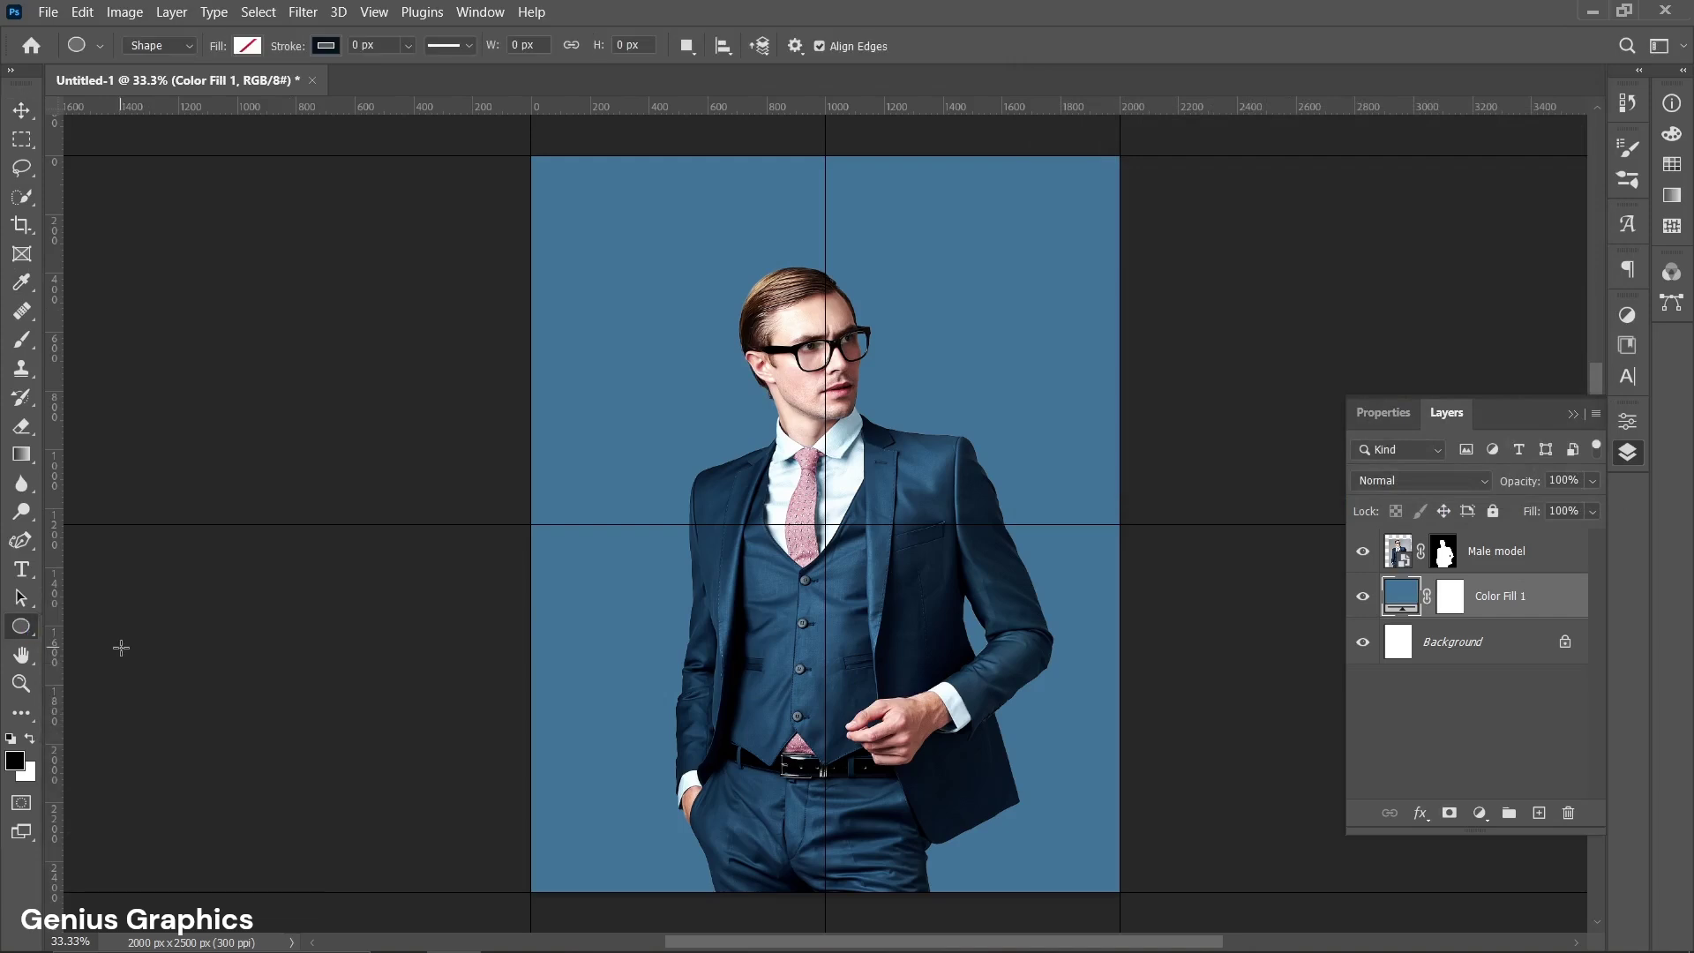
click(858, 315)
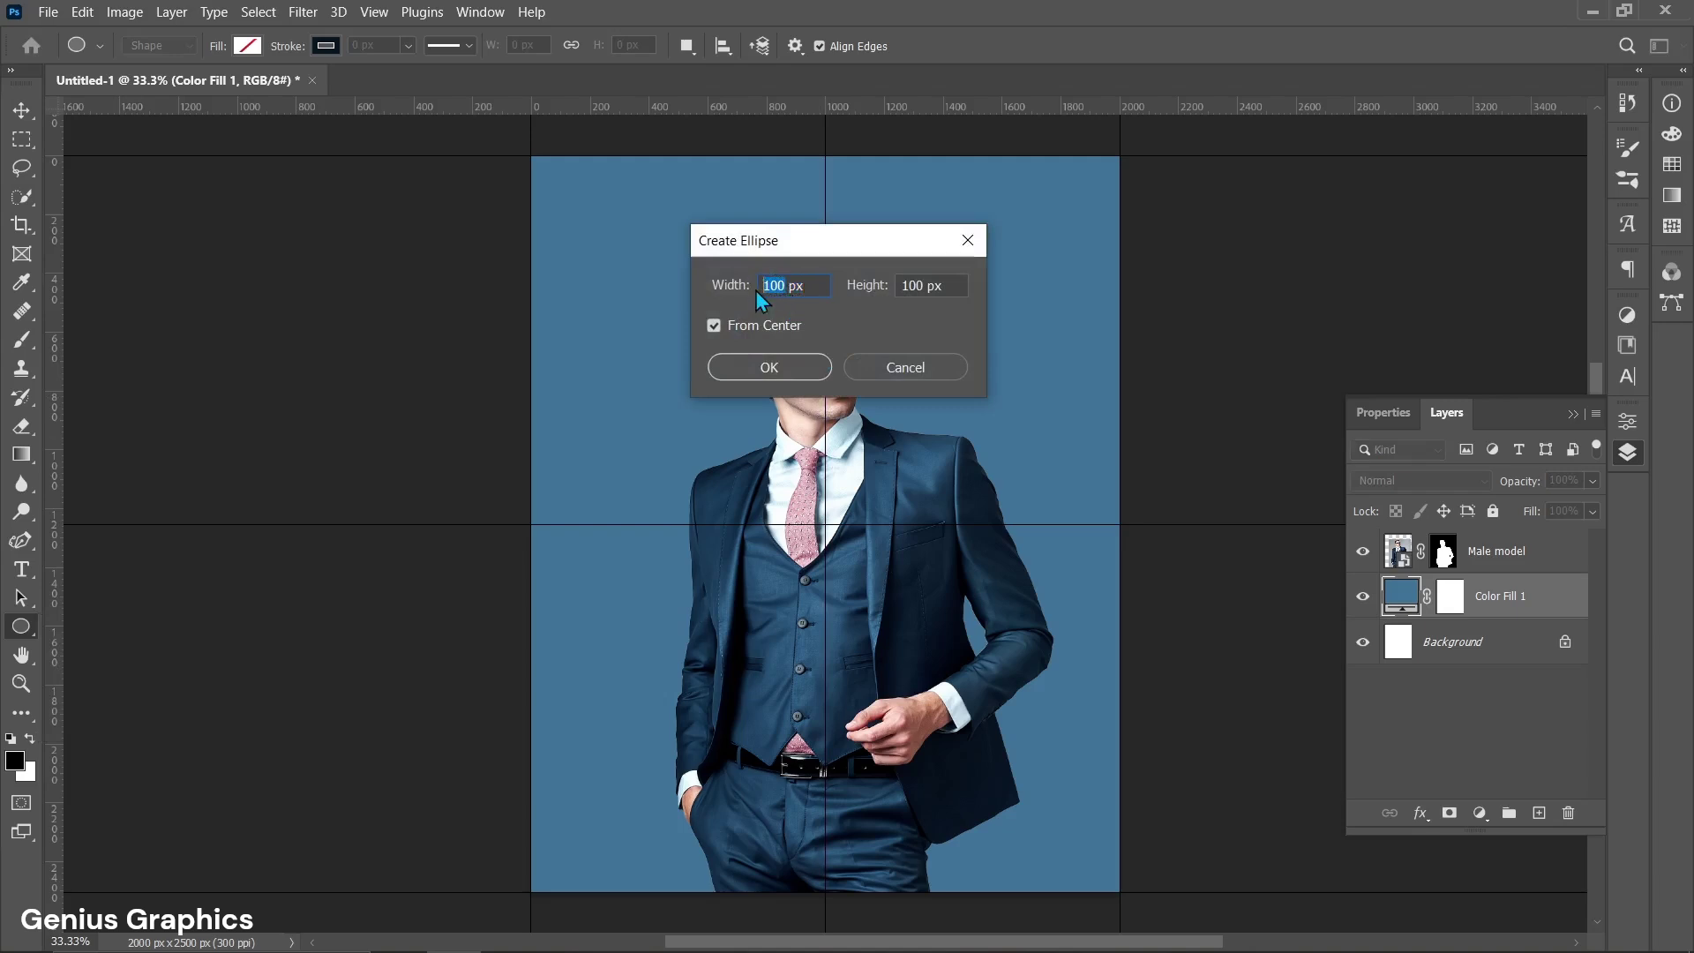
text(1560)
double_click(904, 287)
text(1560)
click(801, 375)
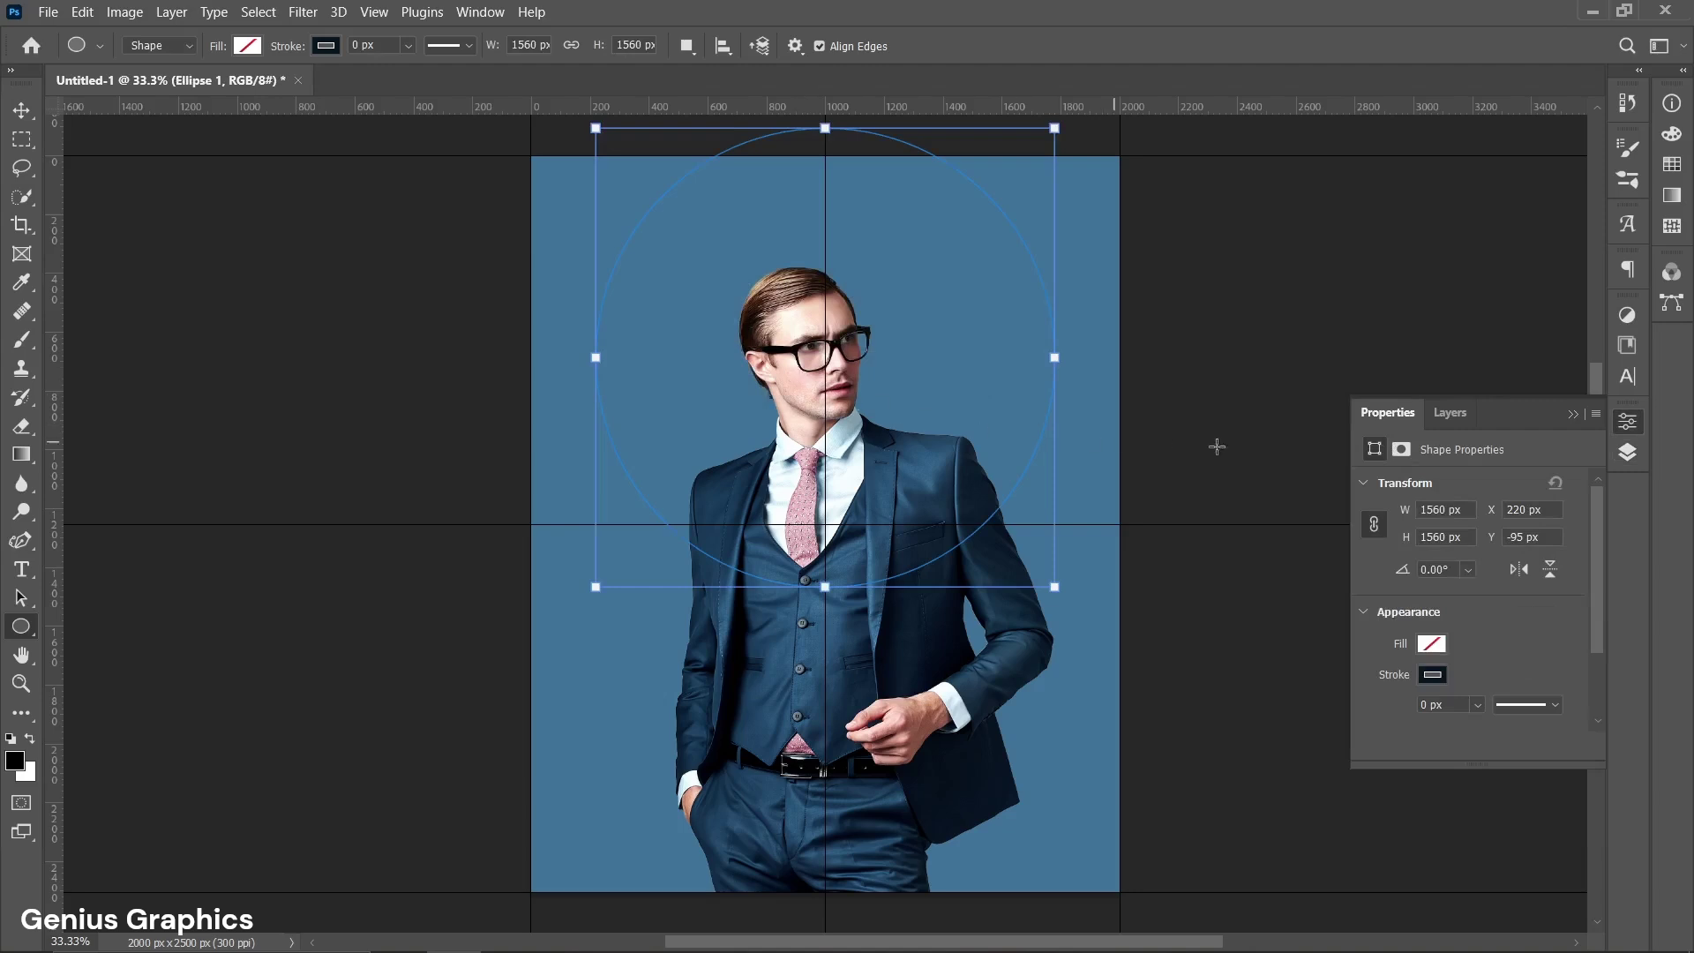
Fill the circle with light blue #badae9.
click(1440, 650)
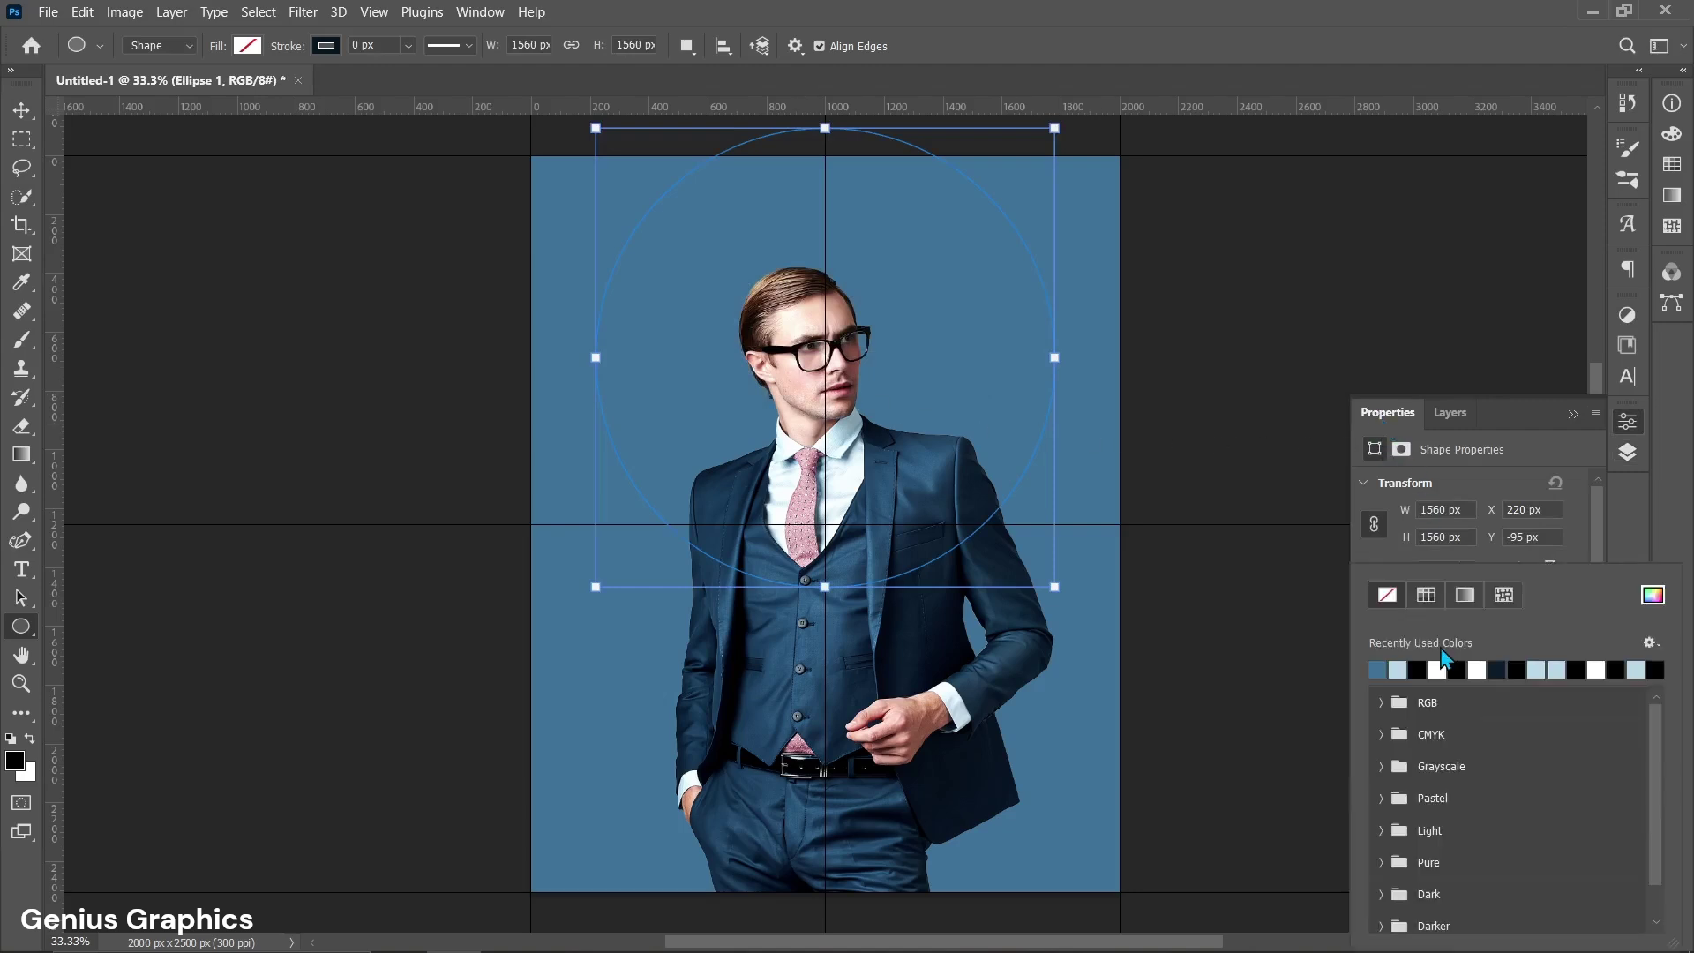
click(1652, 598)
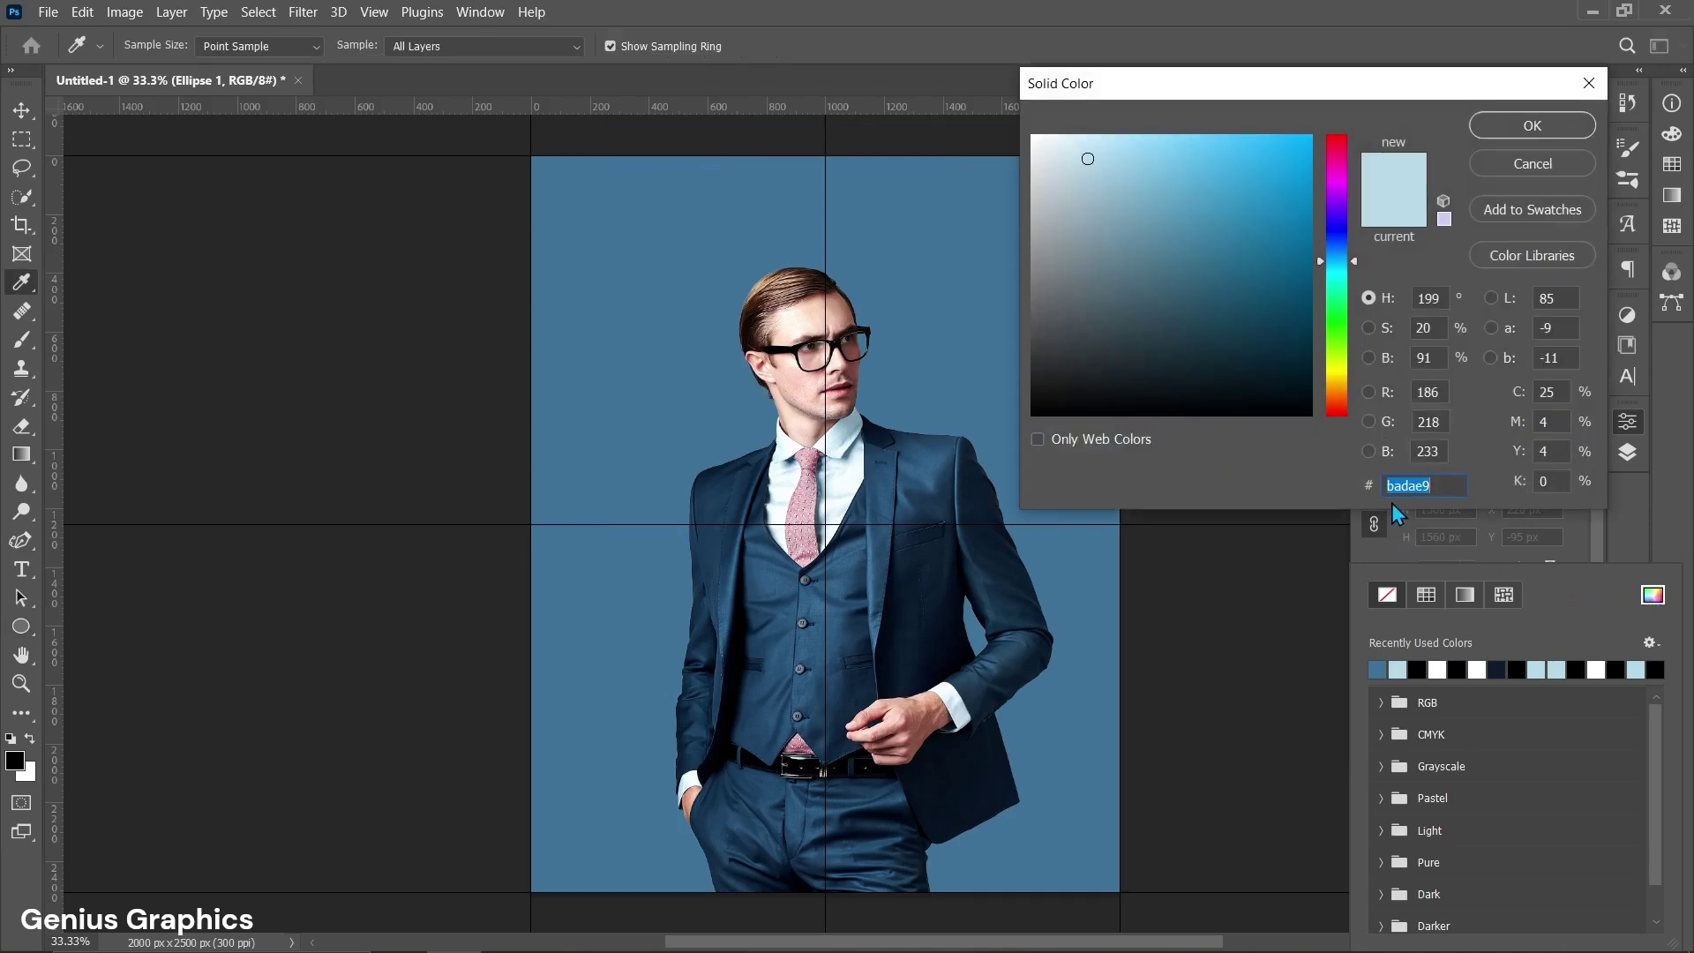
text(badae9)
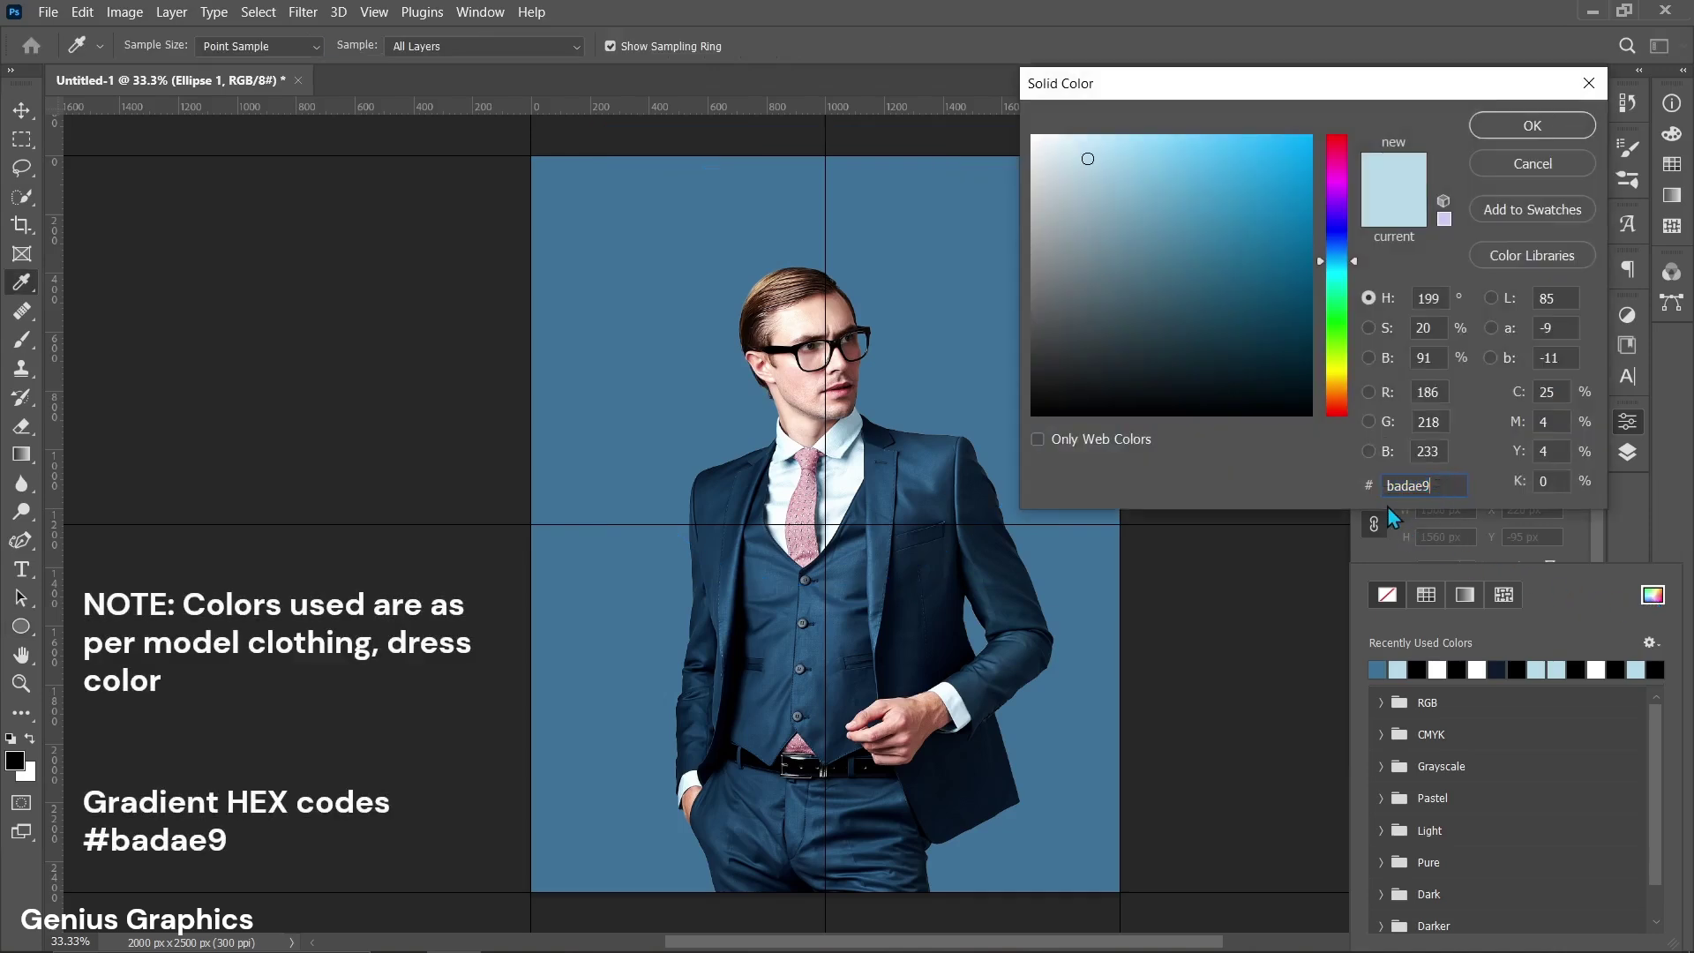
click(1521, 131)
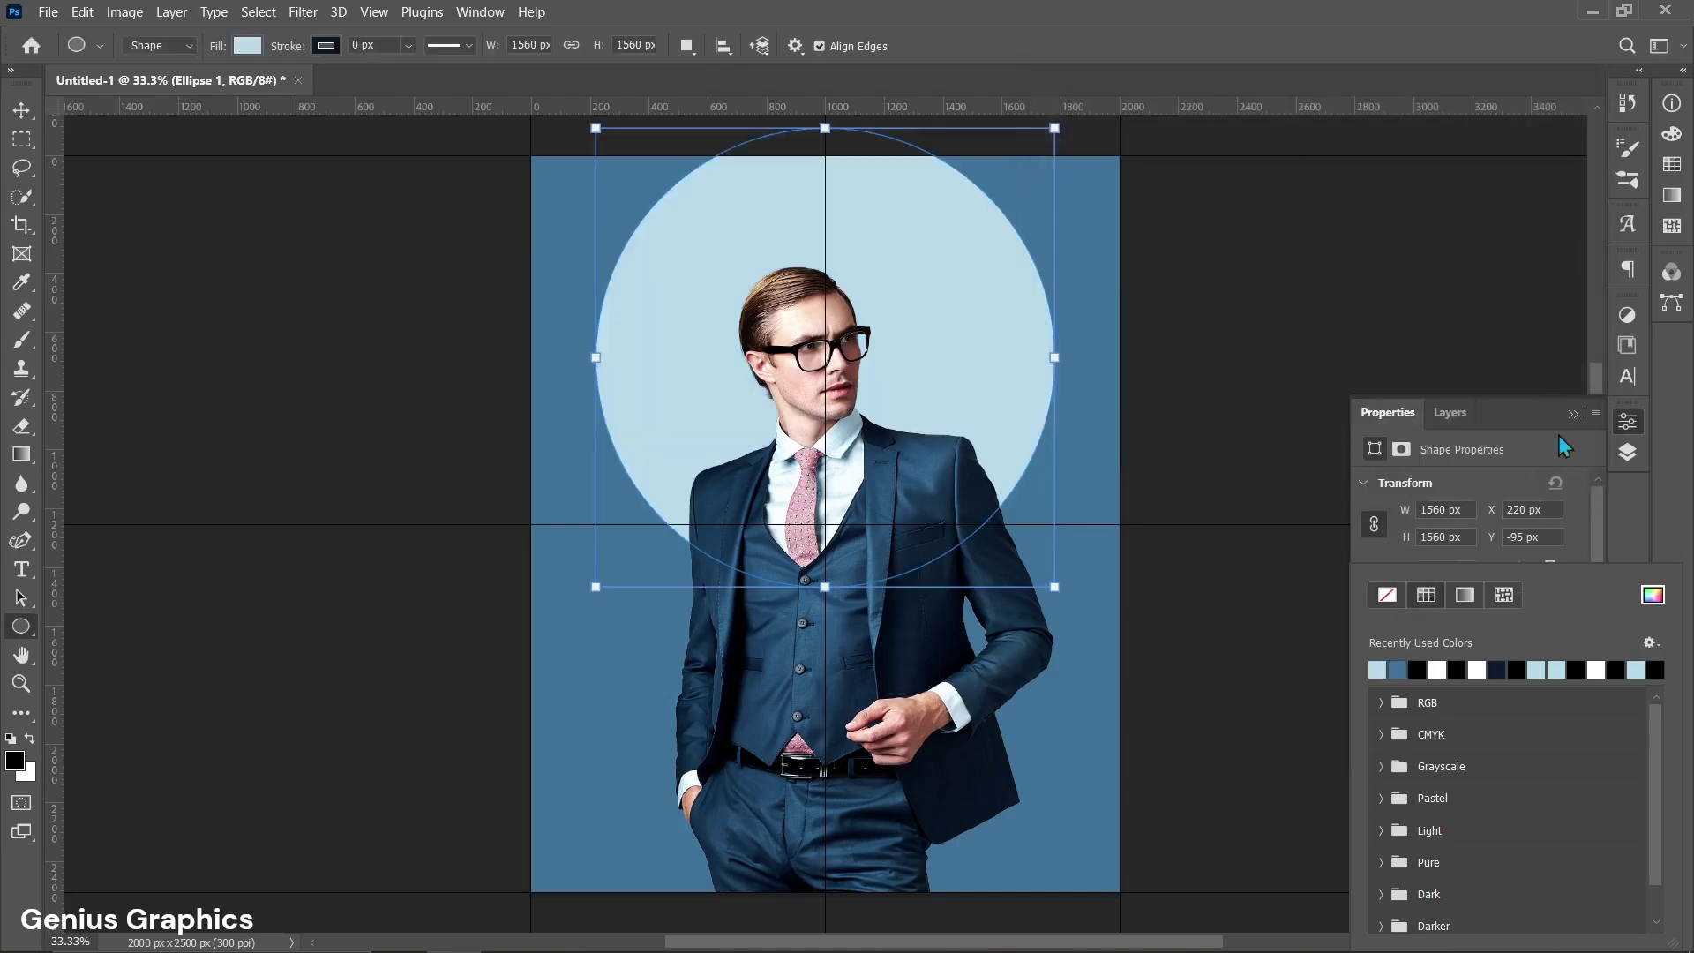
click(1580, 523)
Remove the circle's stroke and return to the Move tool.
click(1433, 676)
click(1401, 597)
click(1580, 525)
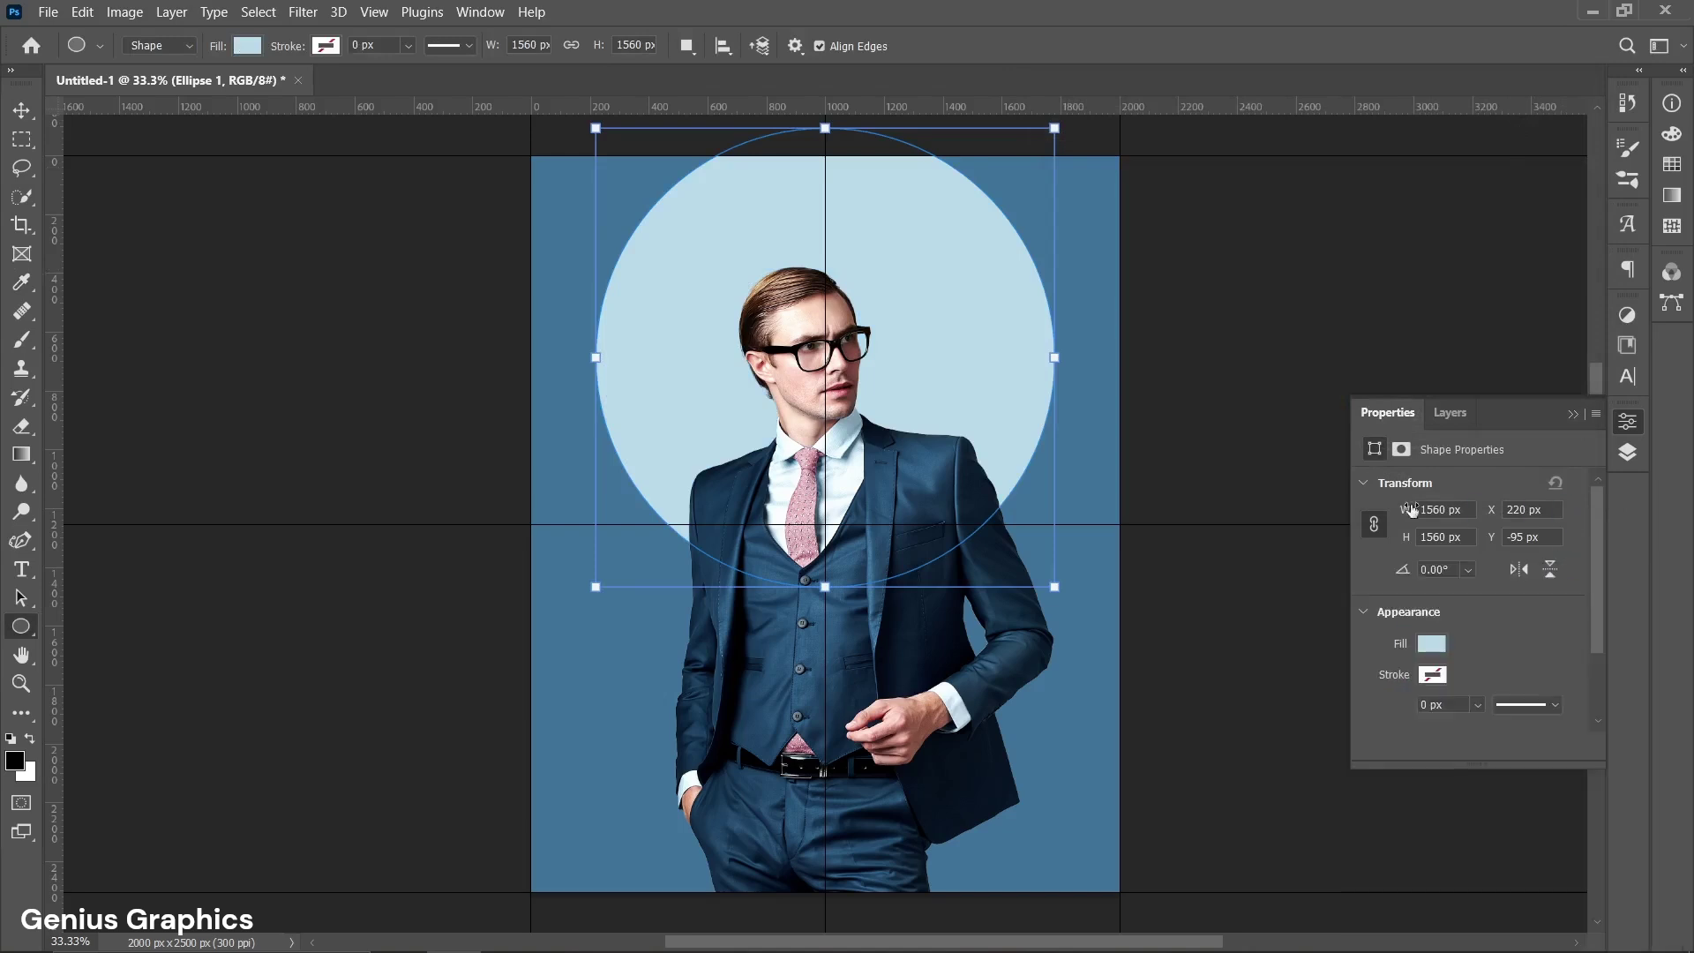
click(24, 110)
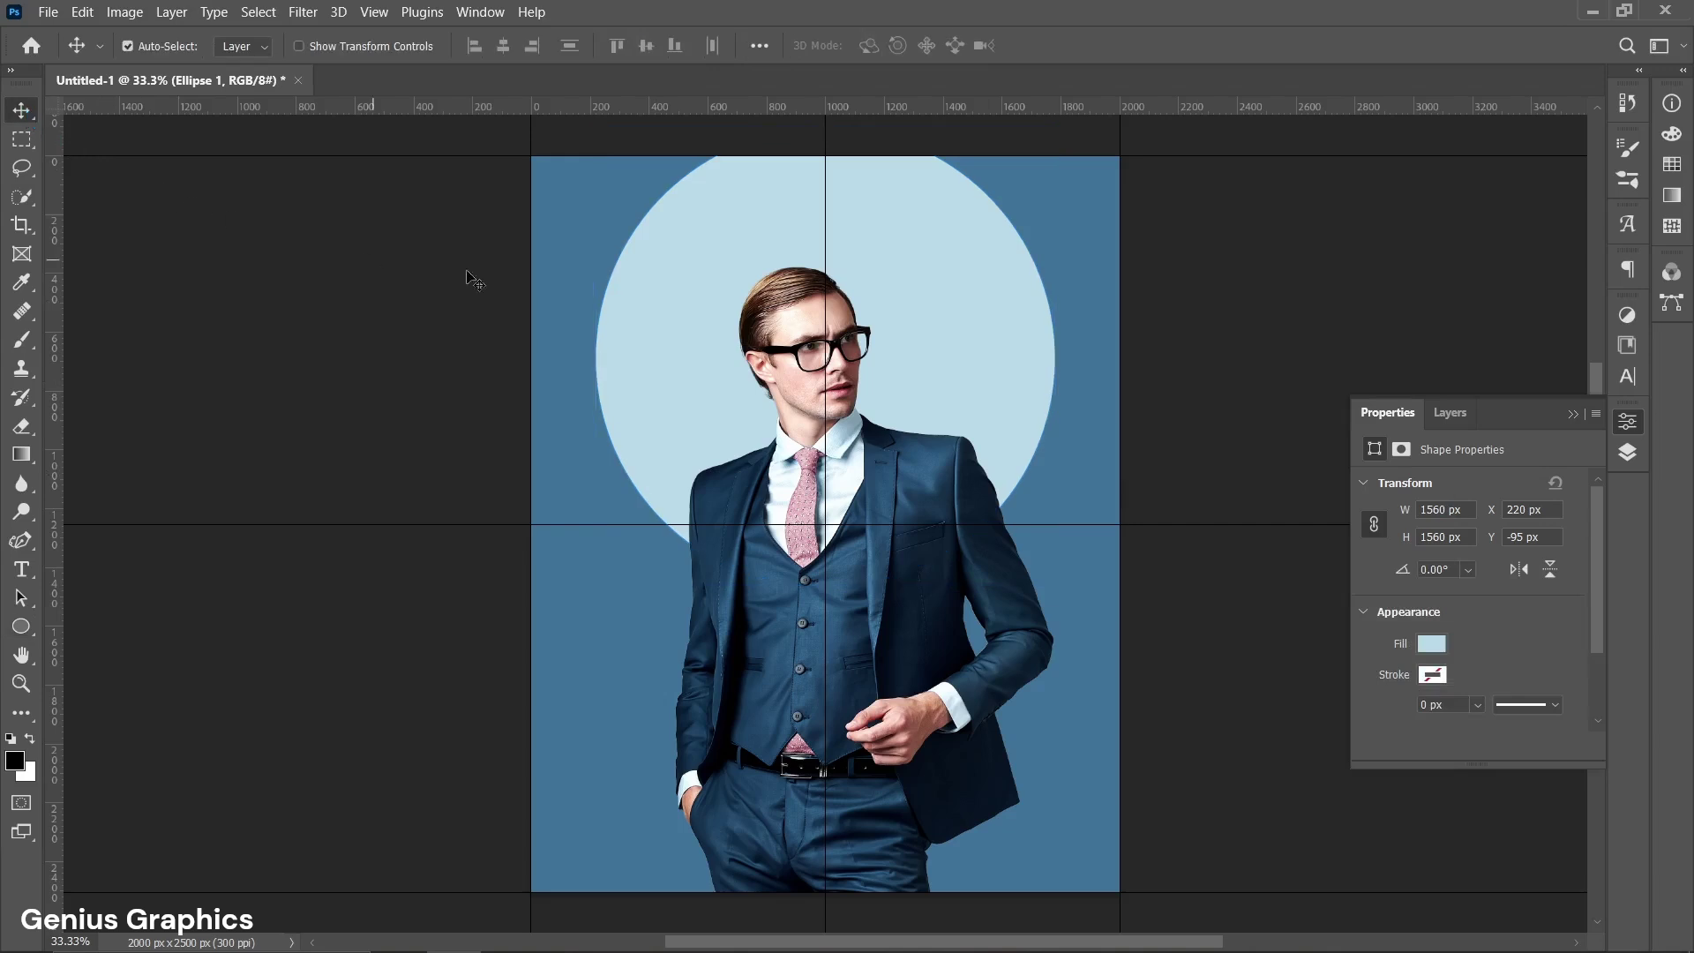
Move the Ellipse 1 circle lower so it sits behind the model's shoulders.
click(1449, 415)
key(ctrl+t)
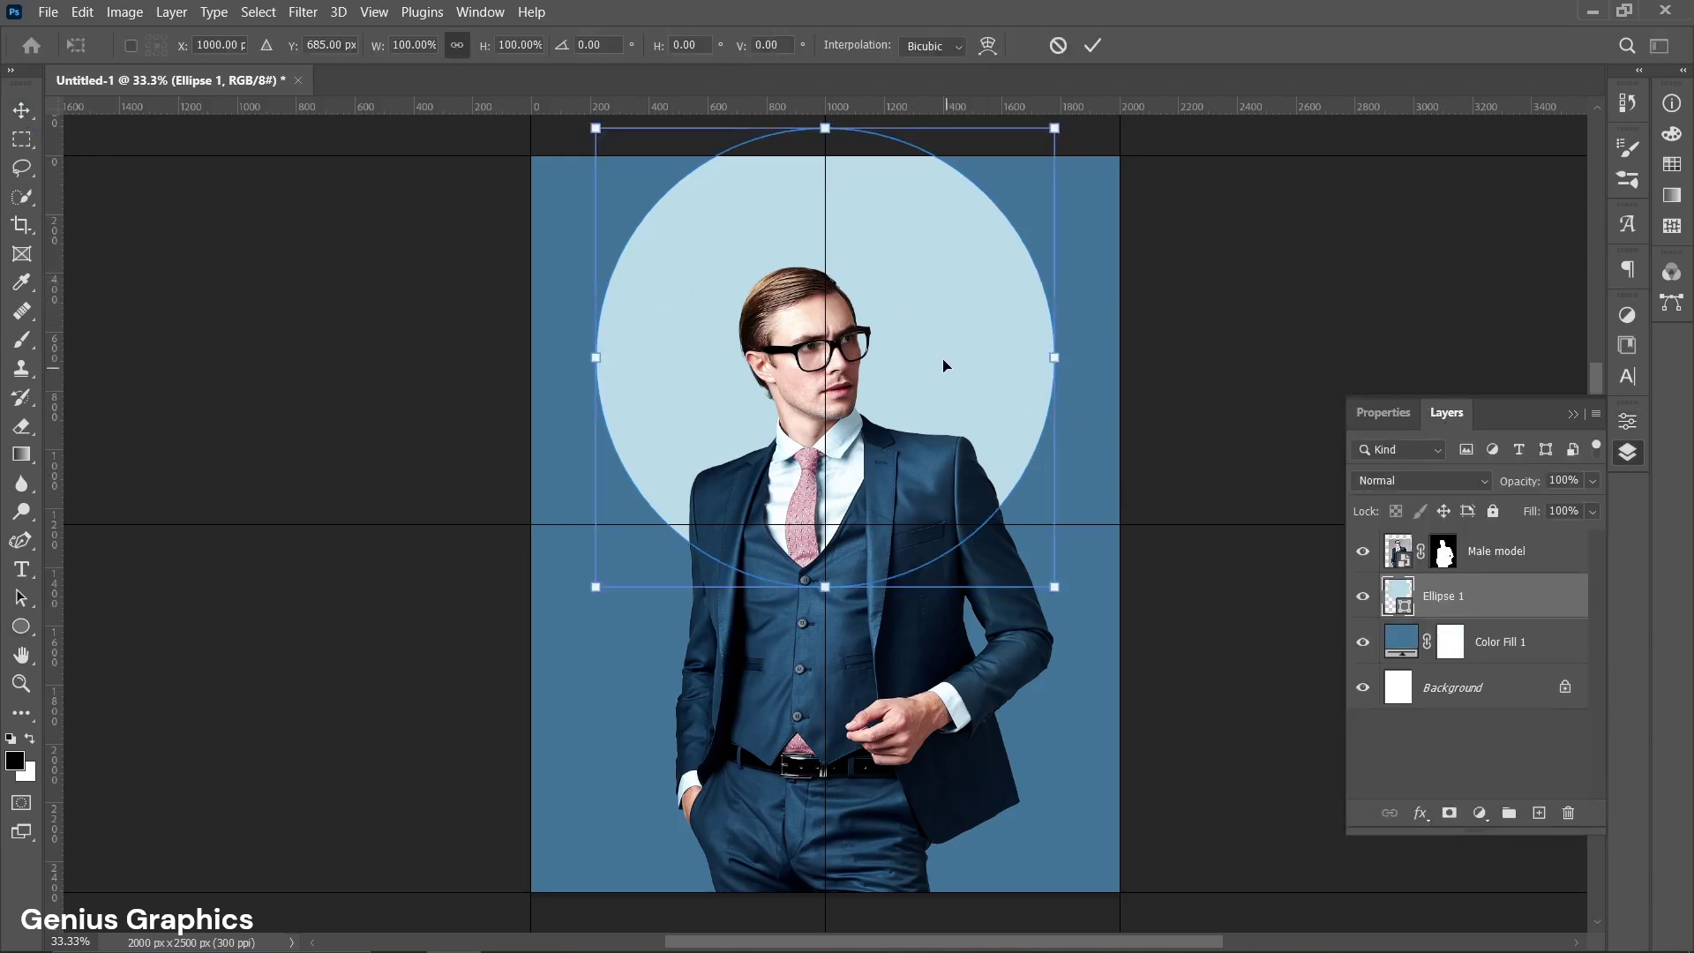
drag(893, 239, 895, 274)
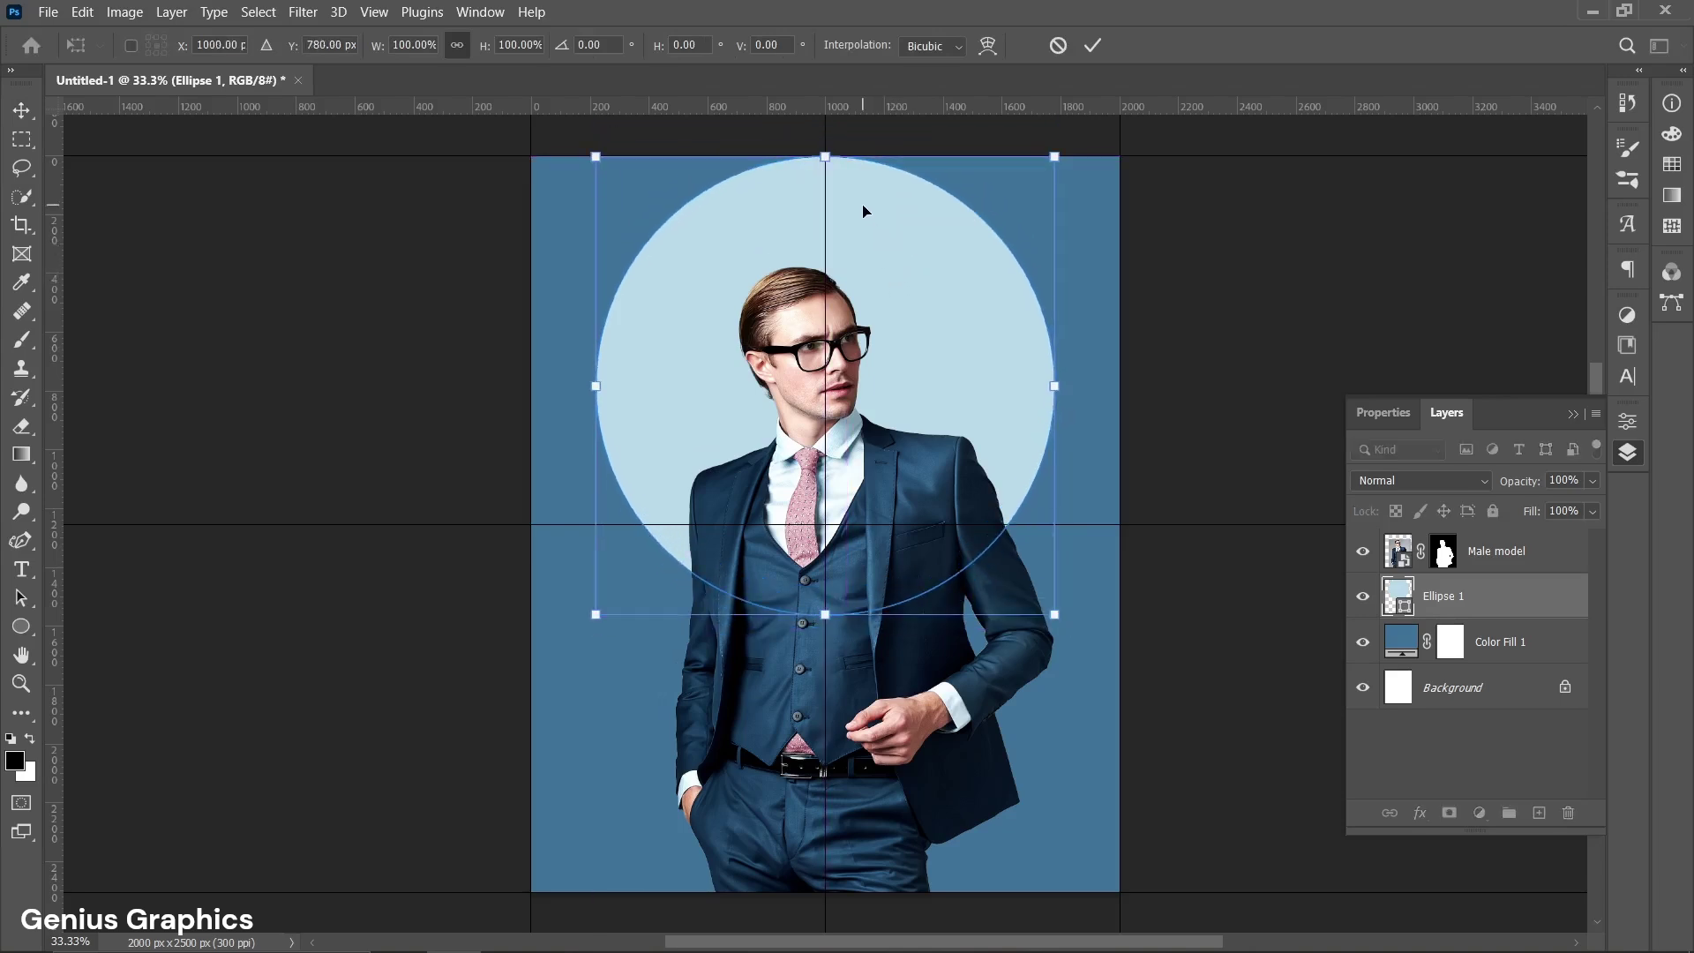
drag(864, 211, 867, 275)
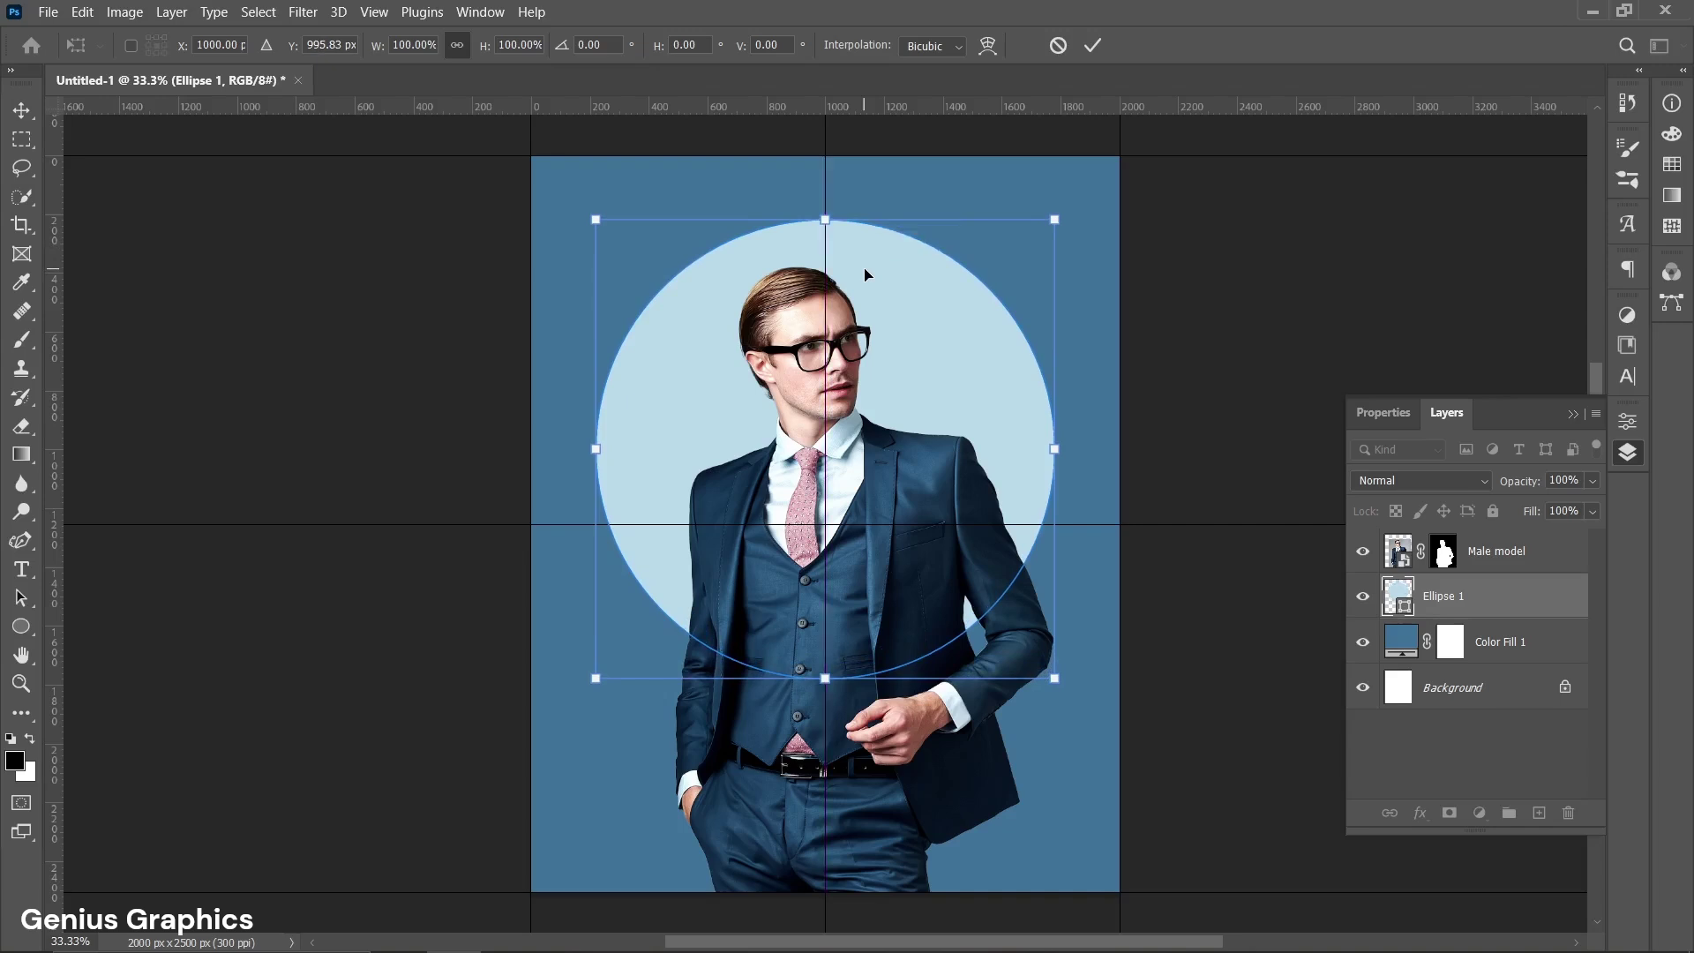
click(1089, 46)
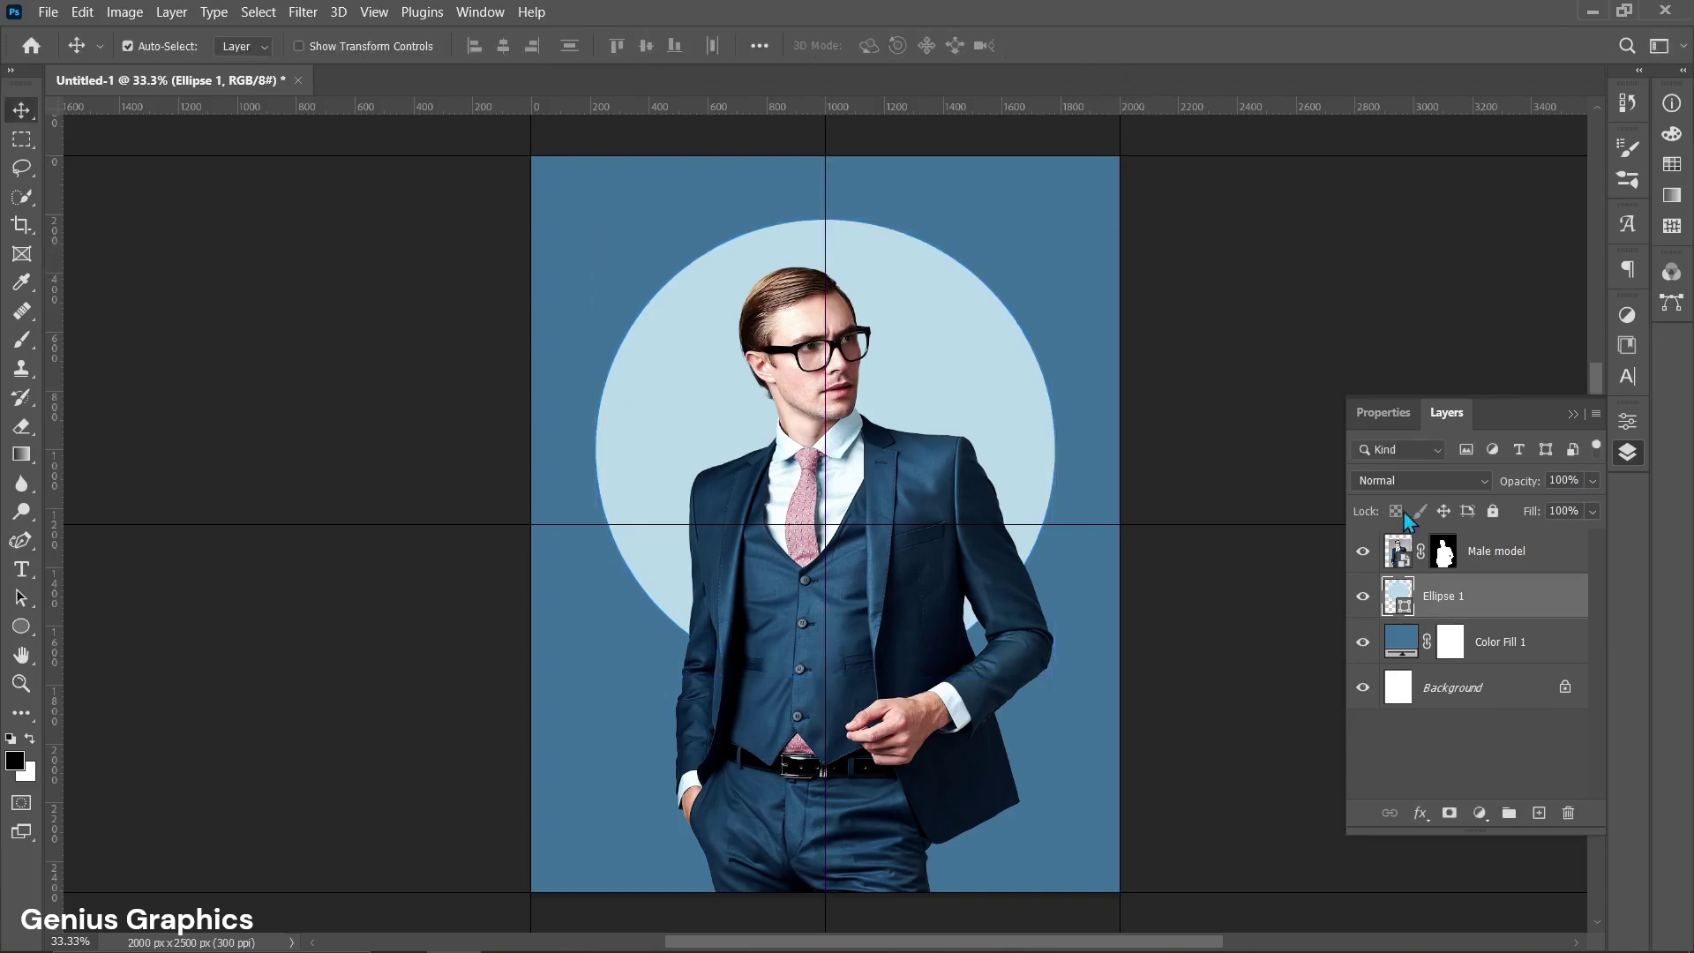
Set the circle's blend mode to Pin Light.
click(1465, 482)
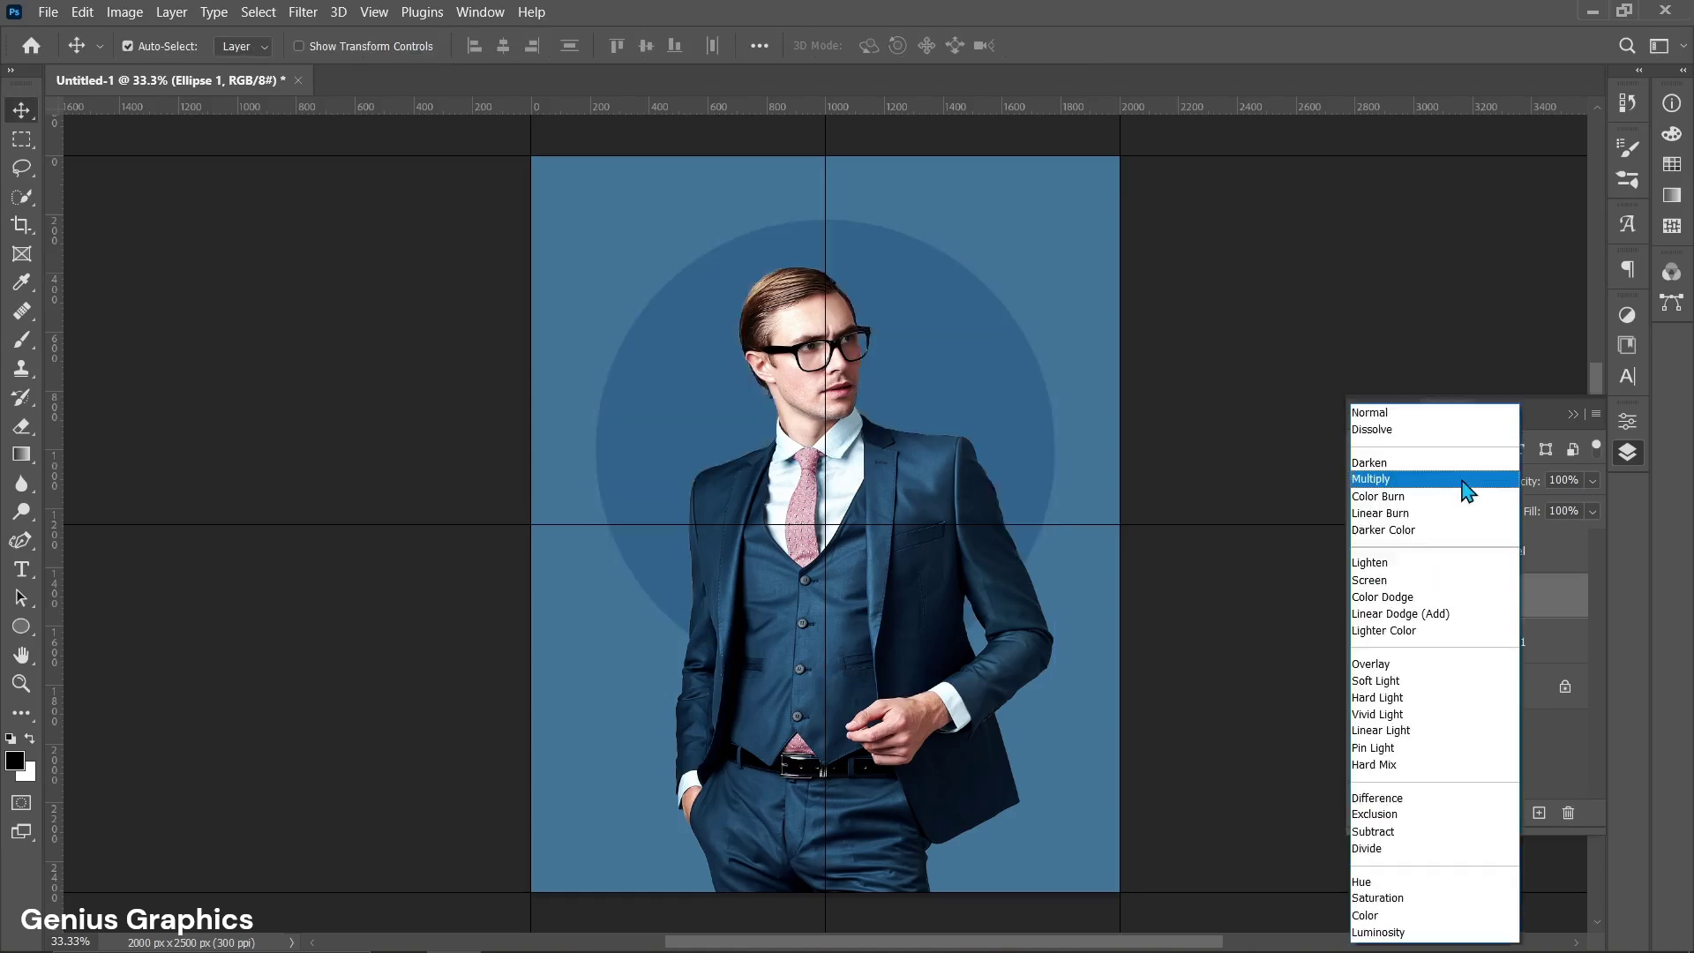
click(1435, 750)
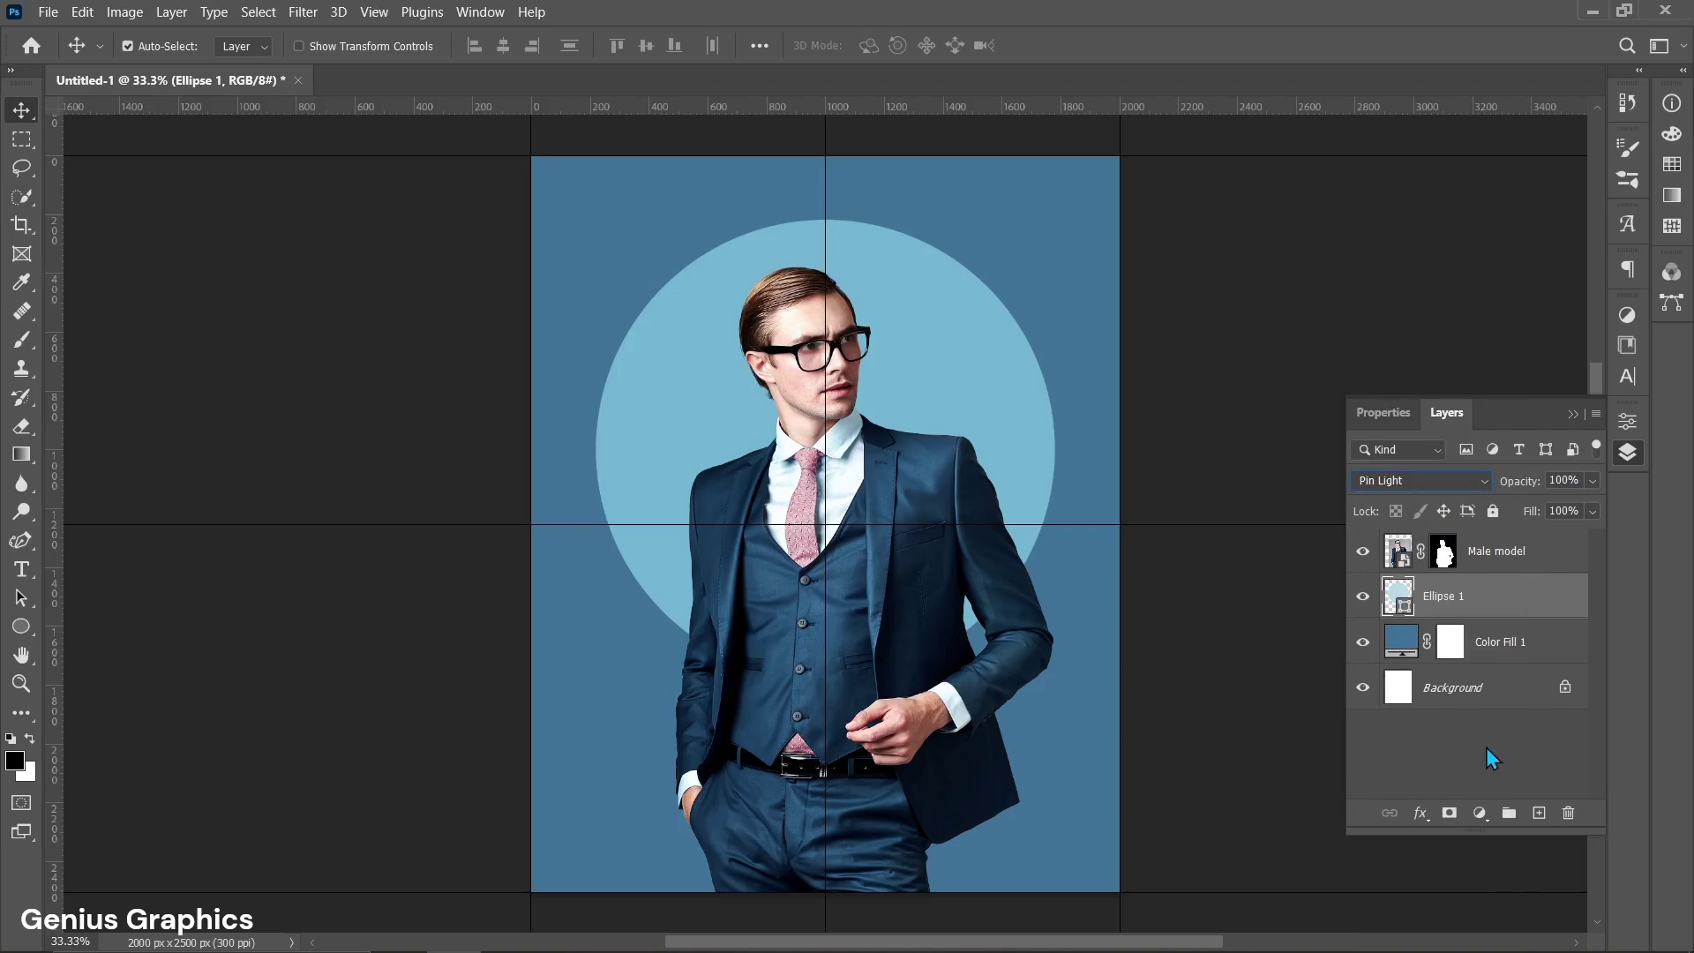
click(1557, 562)
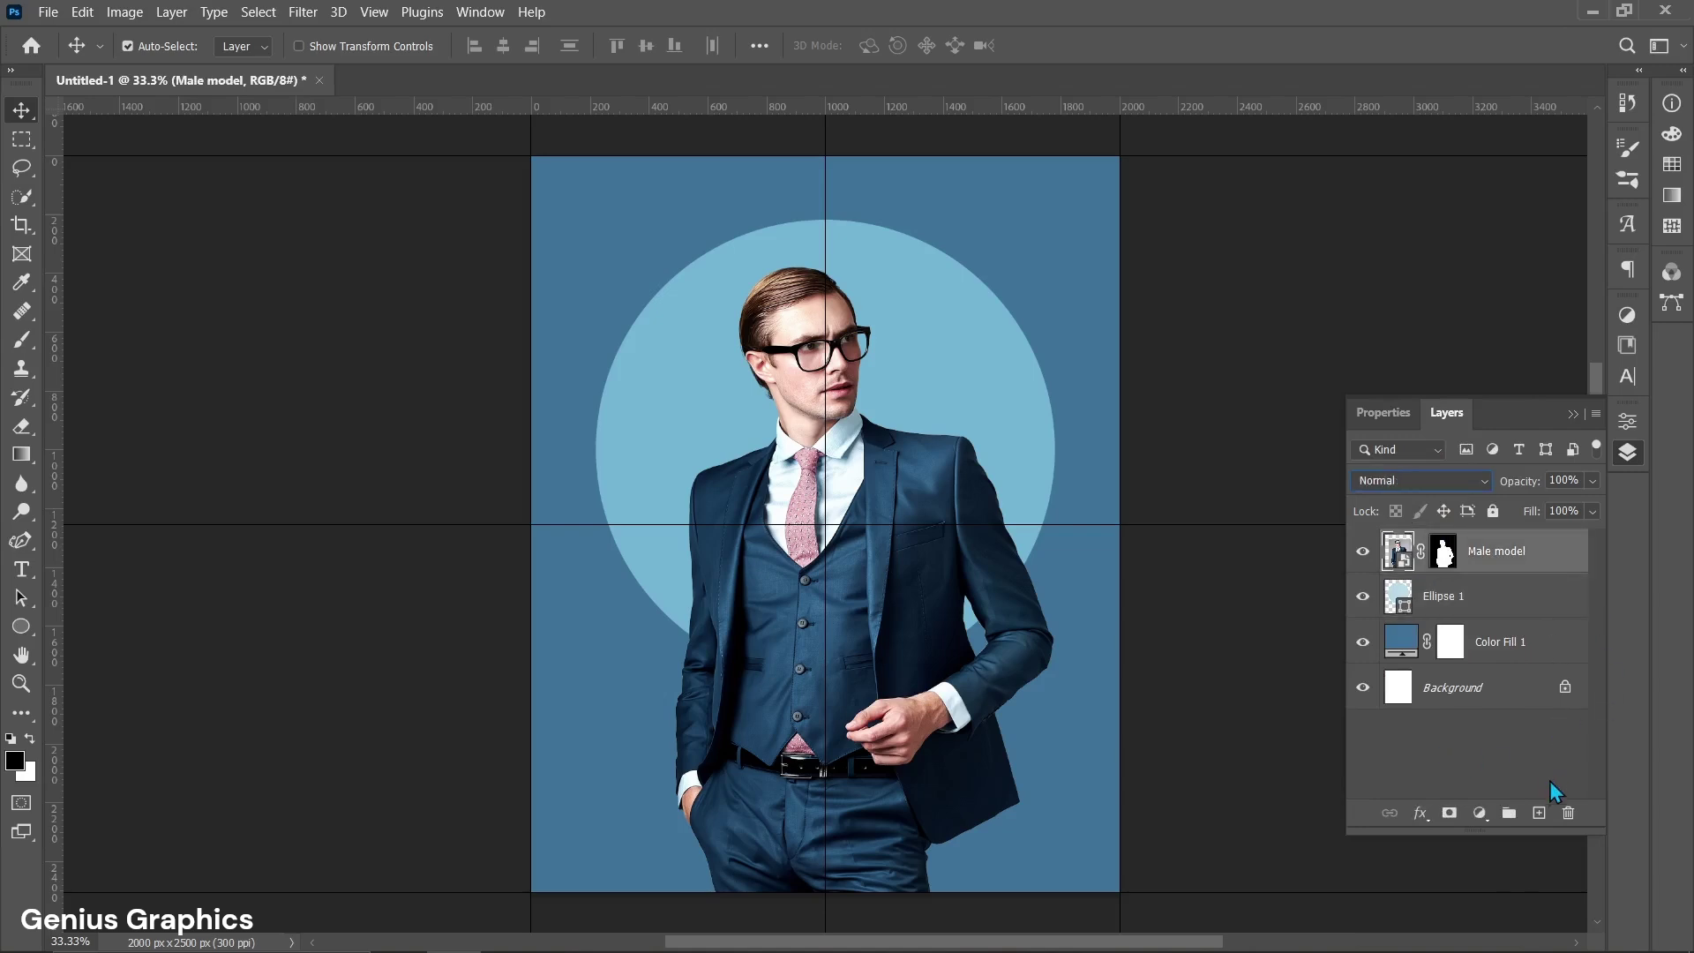
Add a new empty layer above the model, choose the Gradient tool and swap colours.
click(1540, 815)
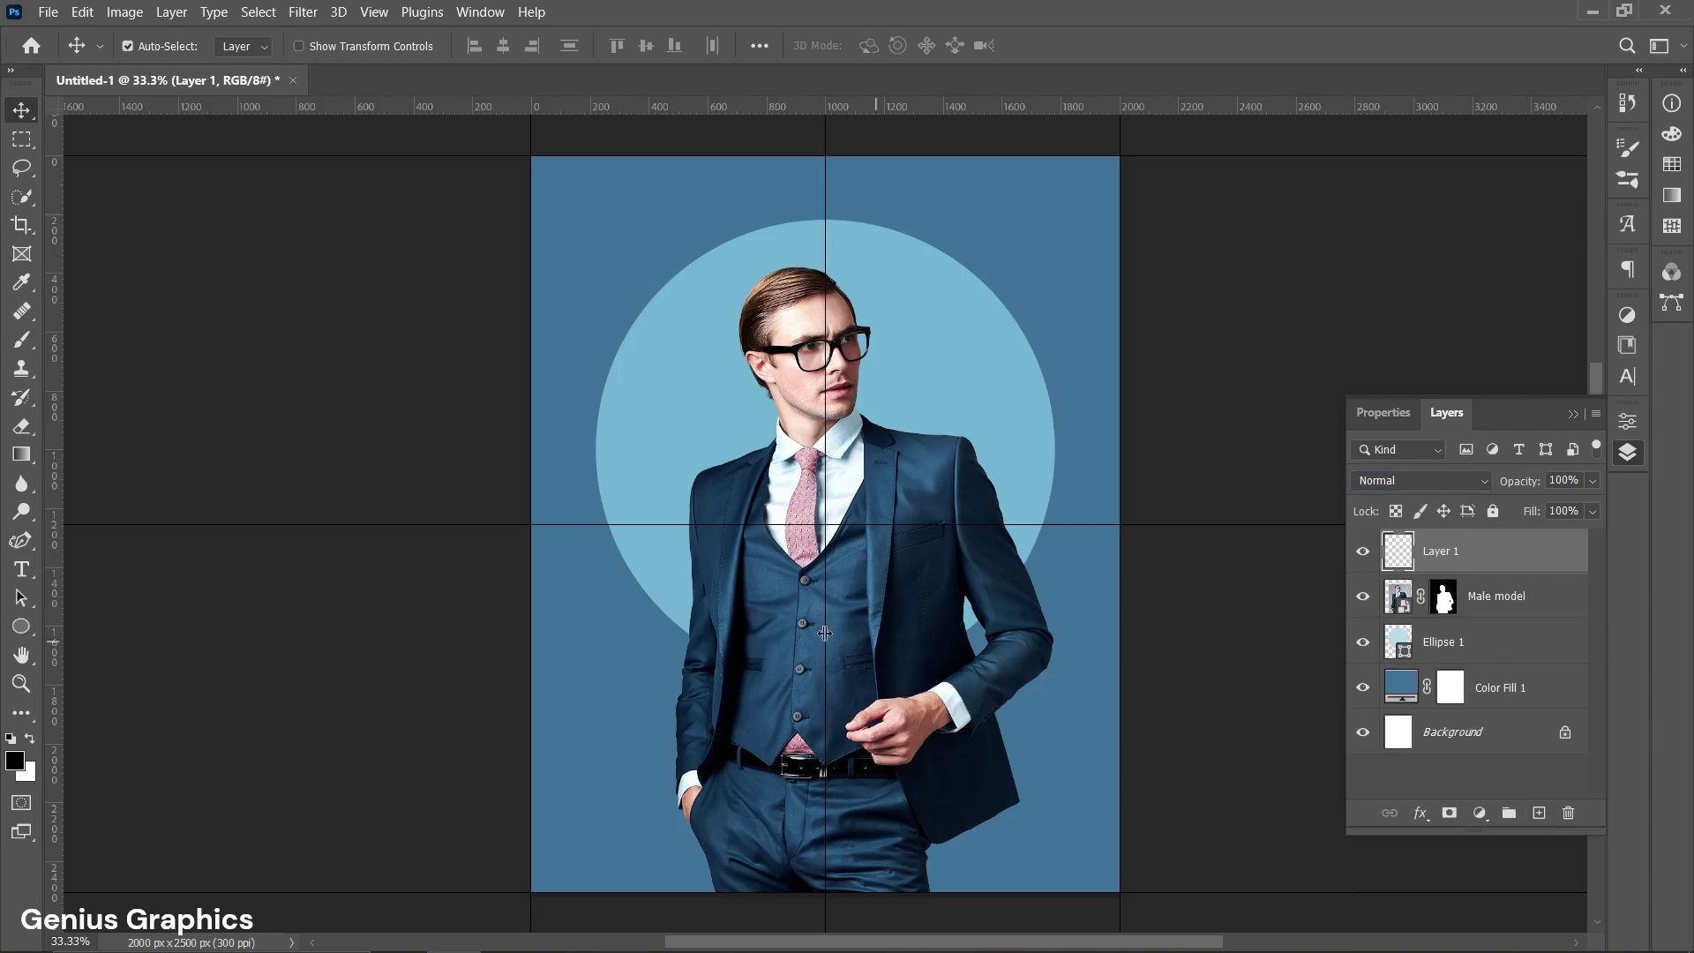
click(19, 459)
click(22, 472)
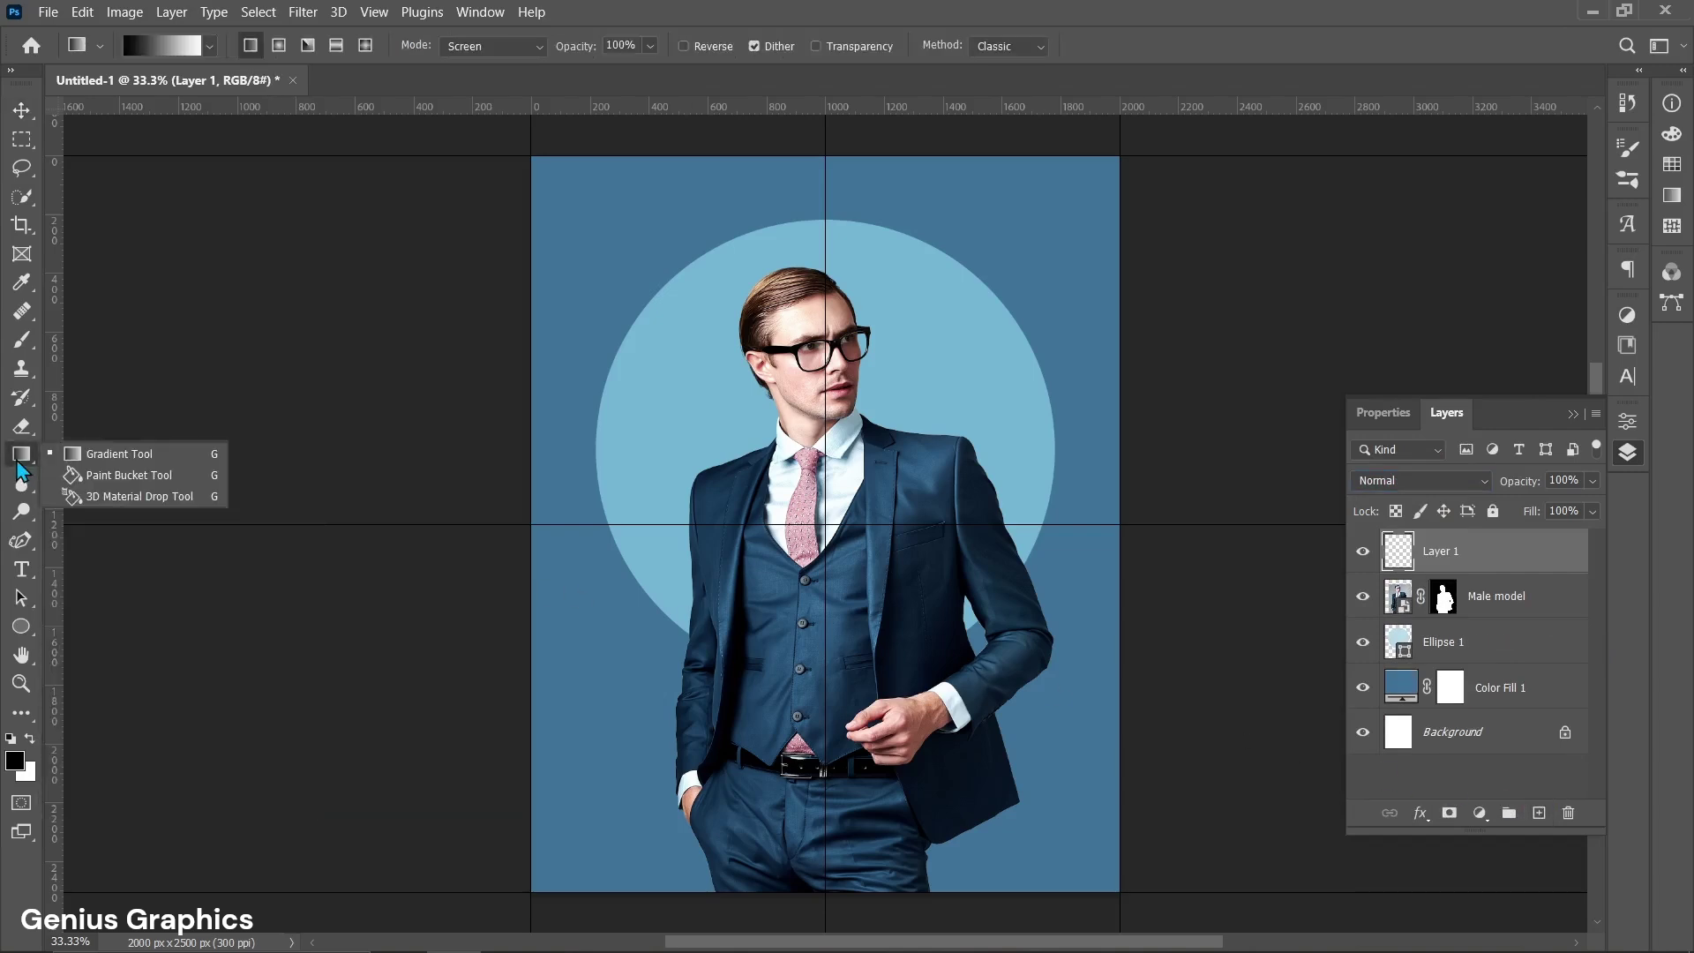
click(108, 457)
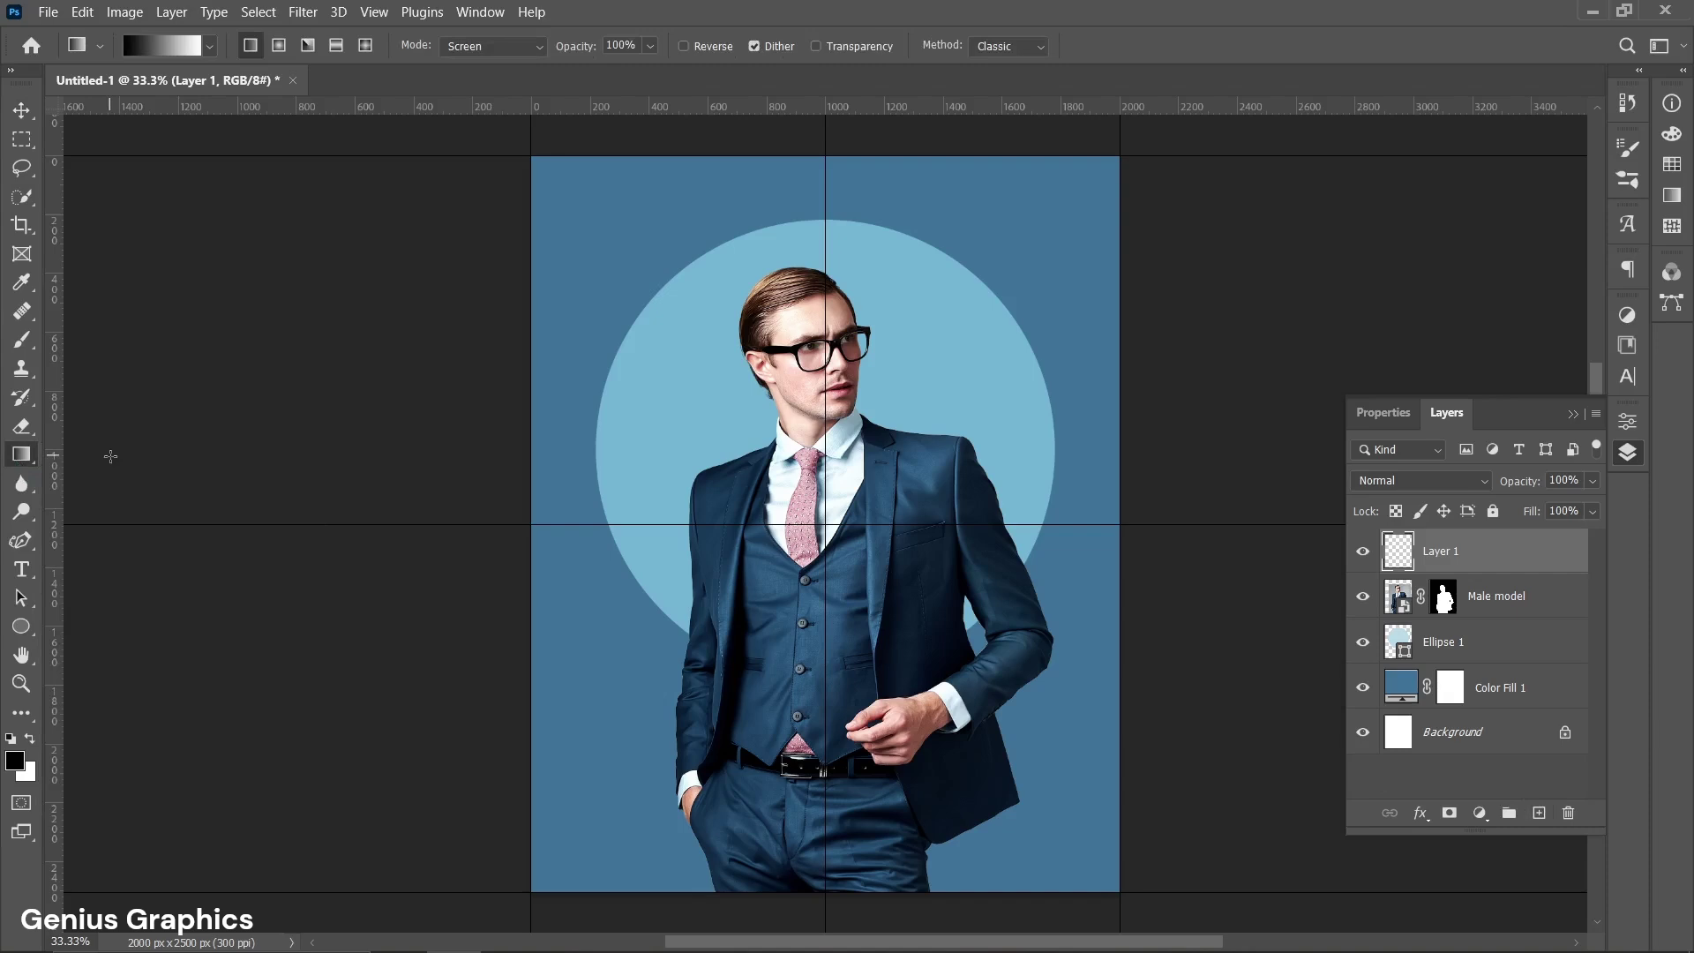
click(30, 738)
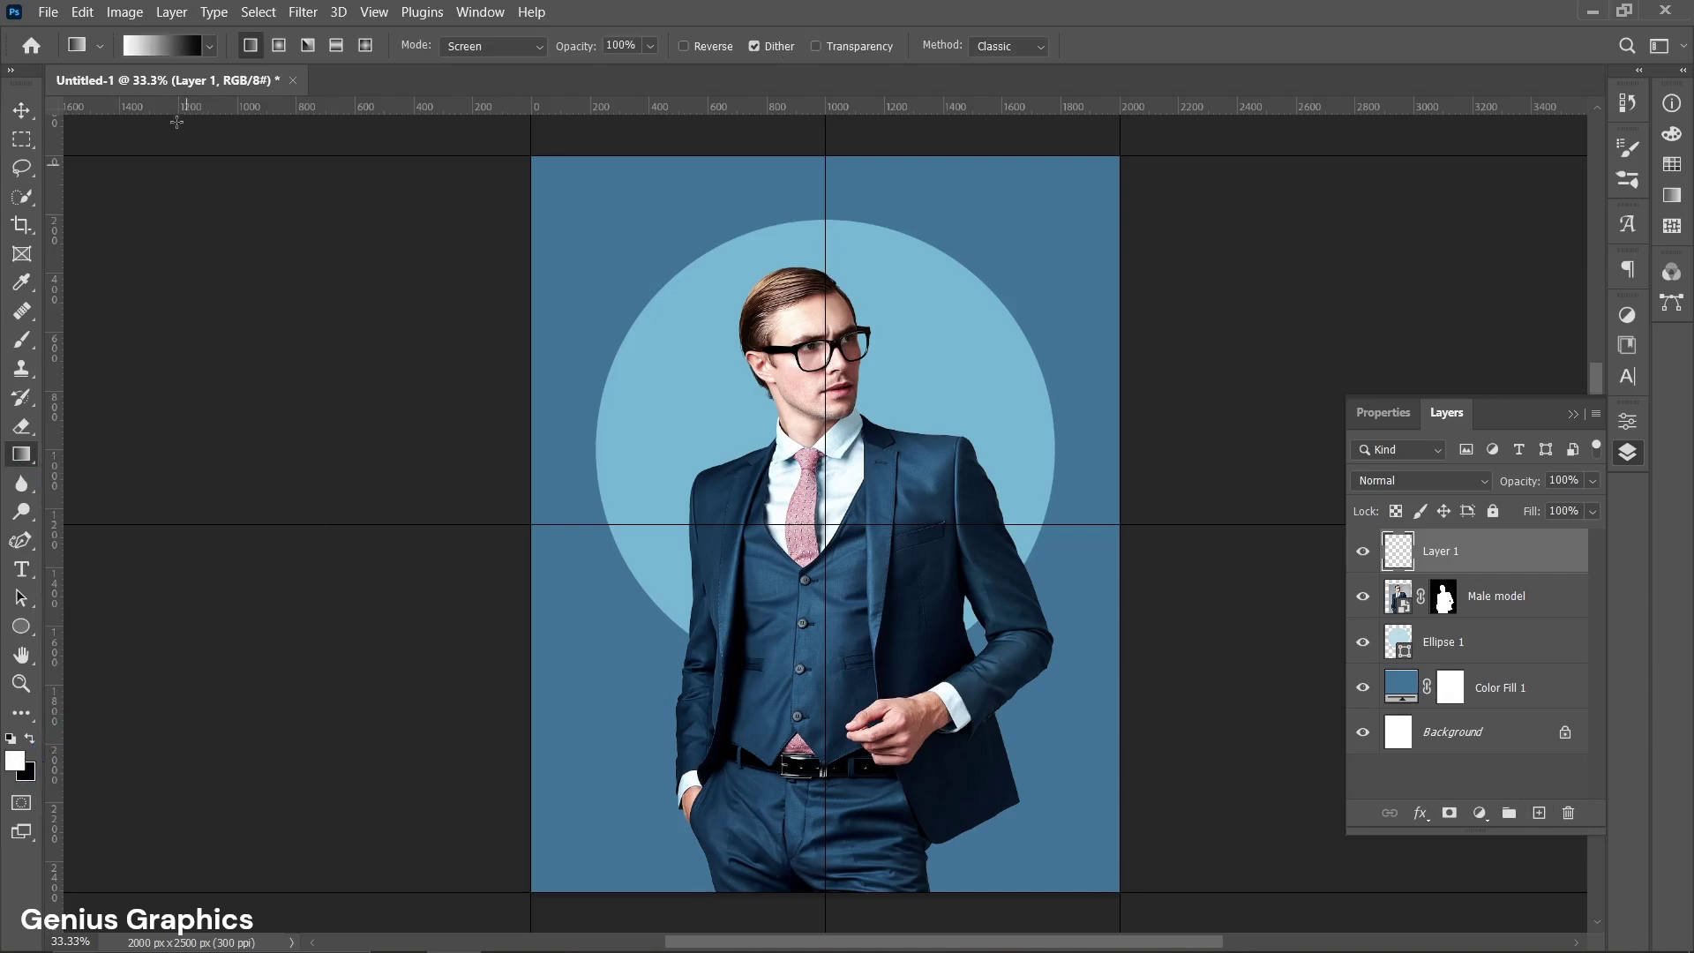
Set the gradient's left colour stop to #b5dbec in the Gradient Editor.
click(210, 46)
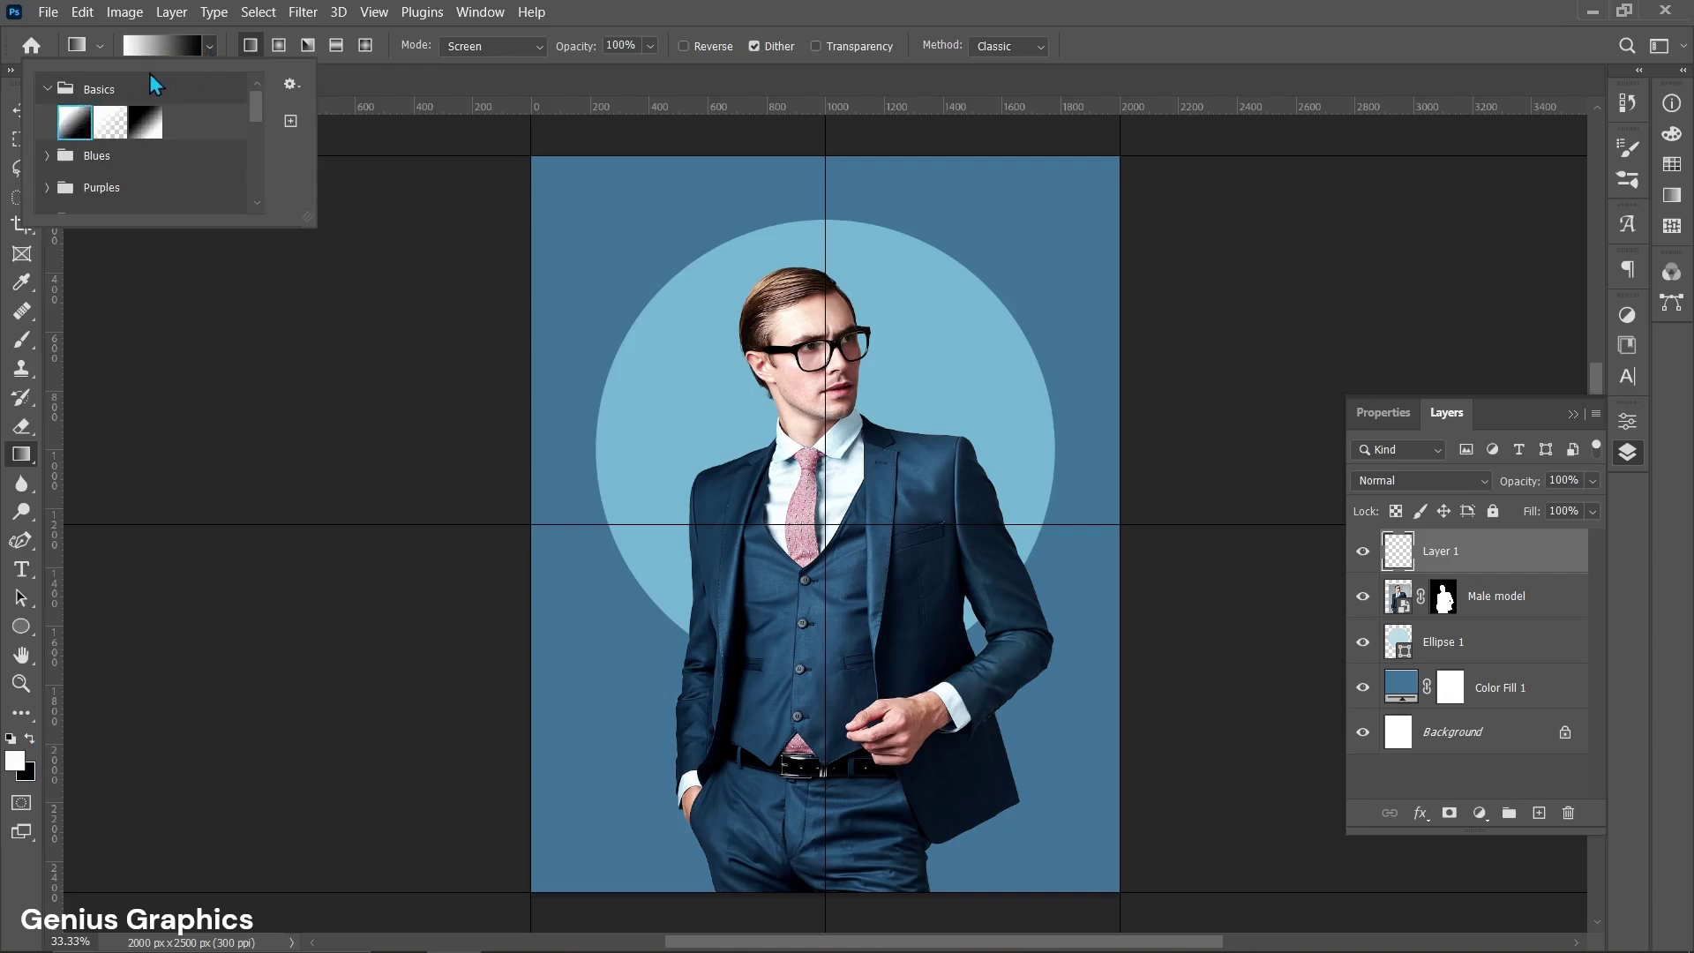
click(157, 46)
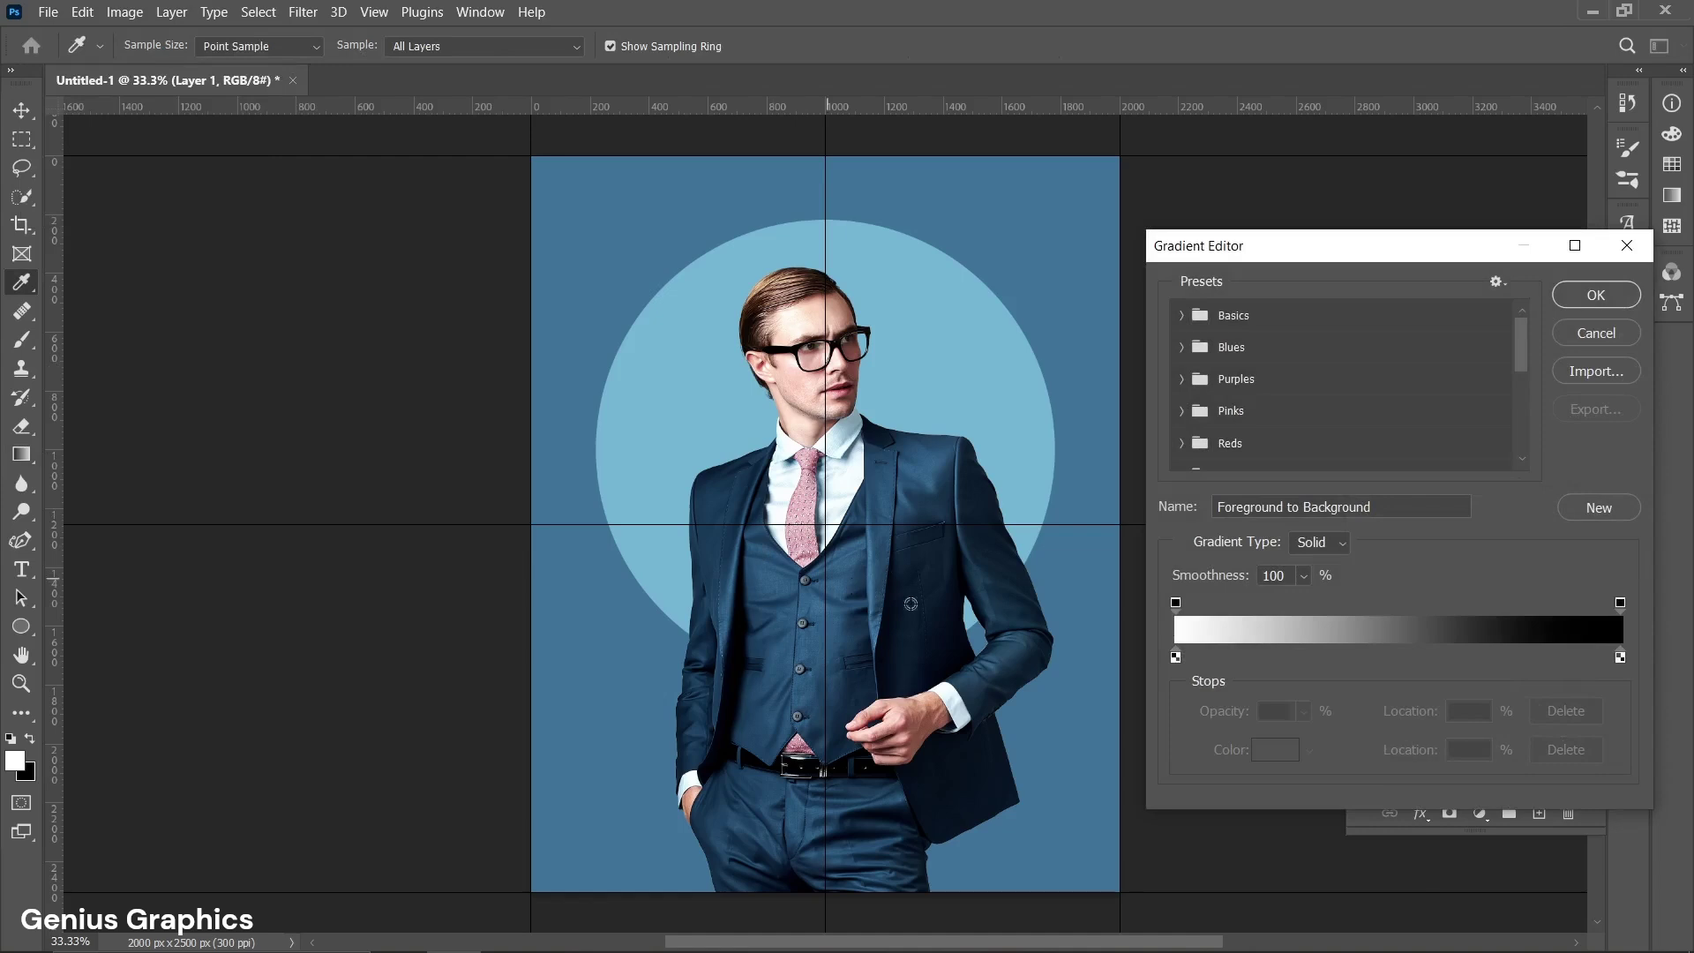
click(1174, 657)
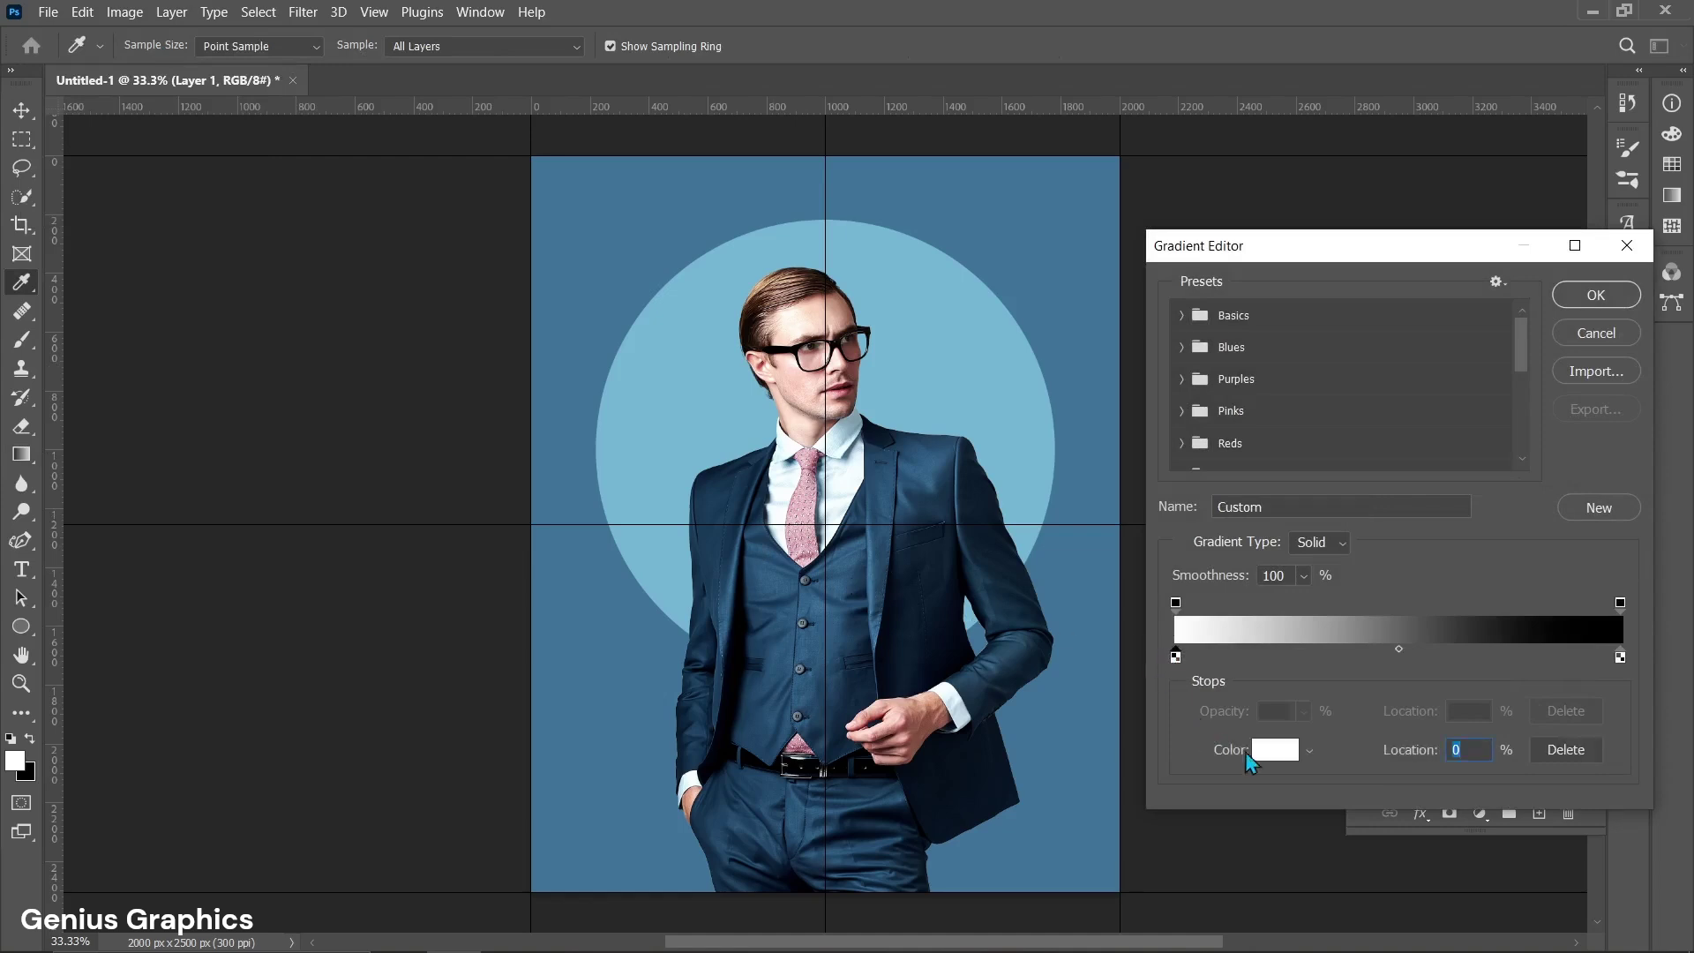
click(1278, 756)
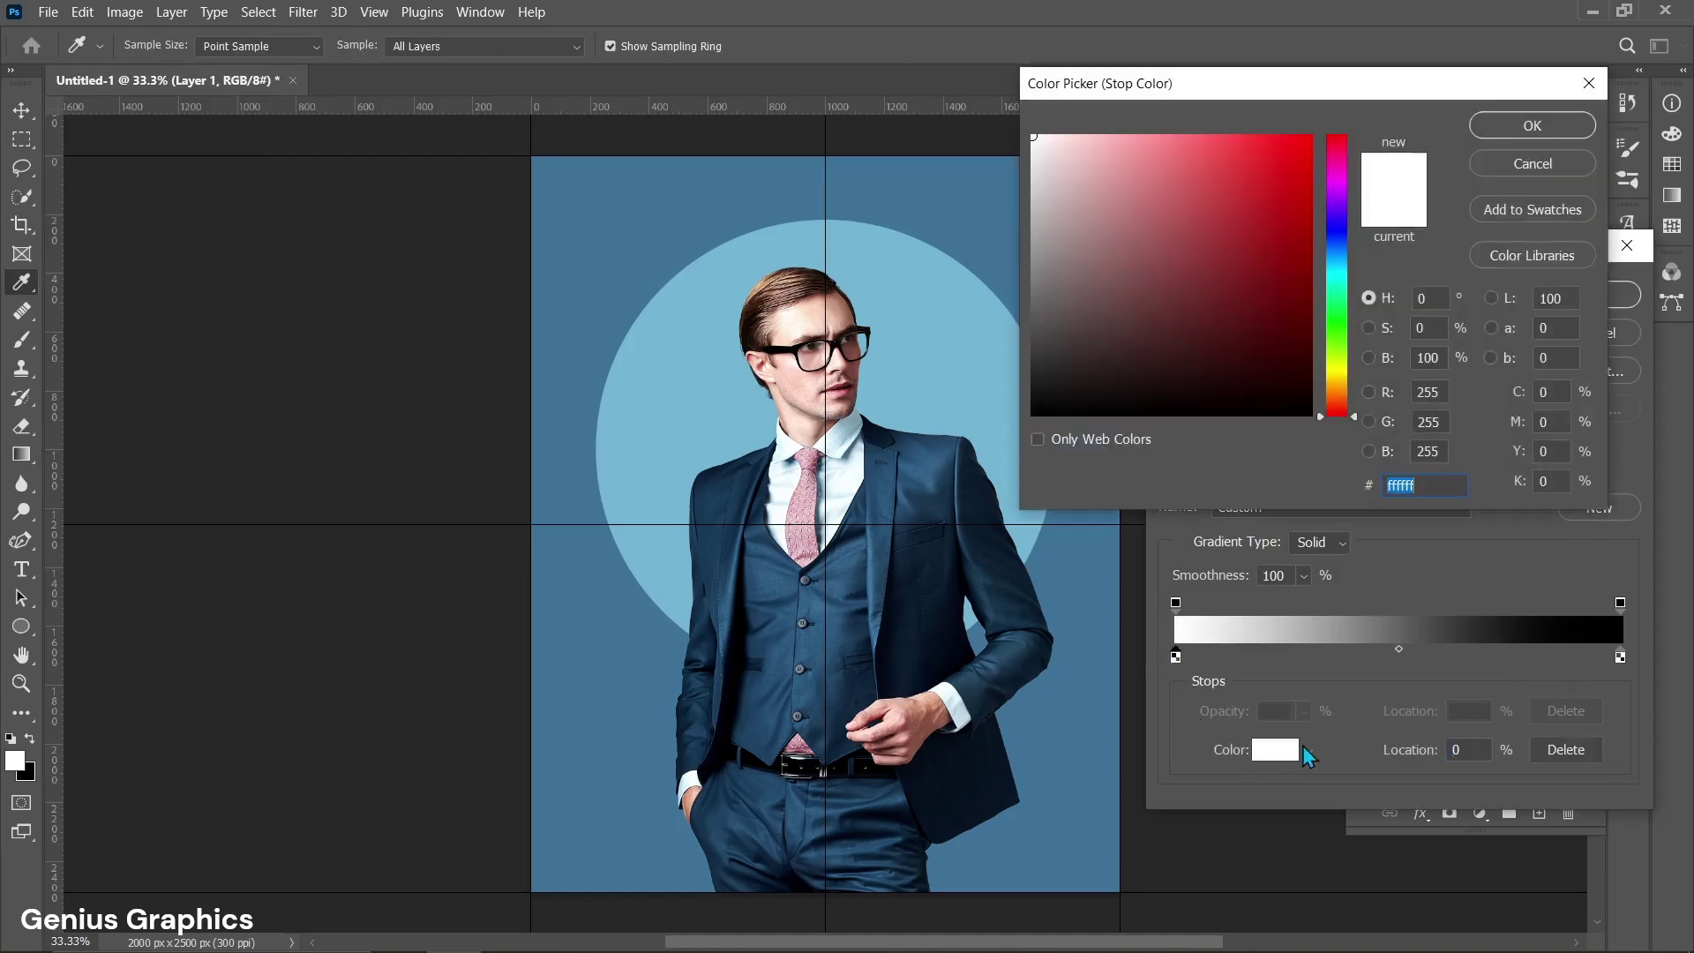
text(b5dbec)
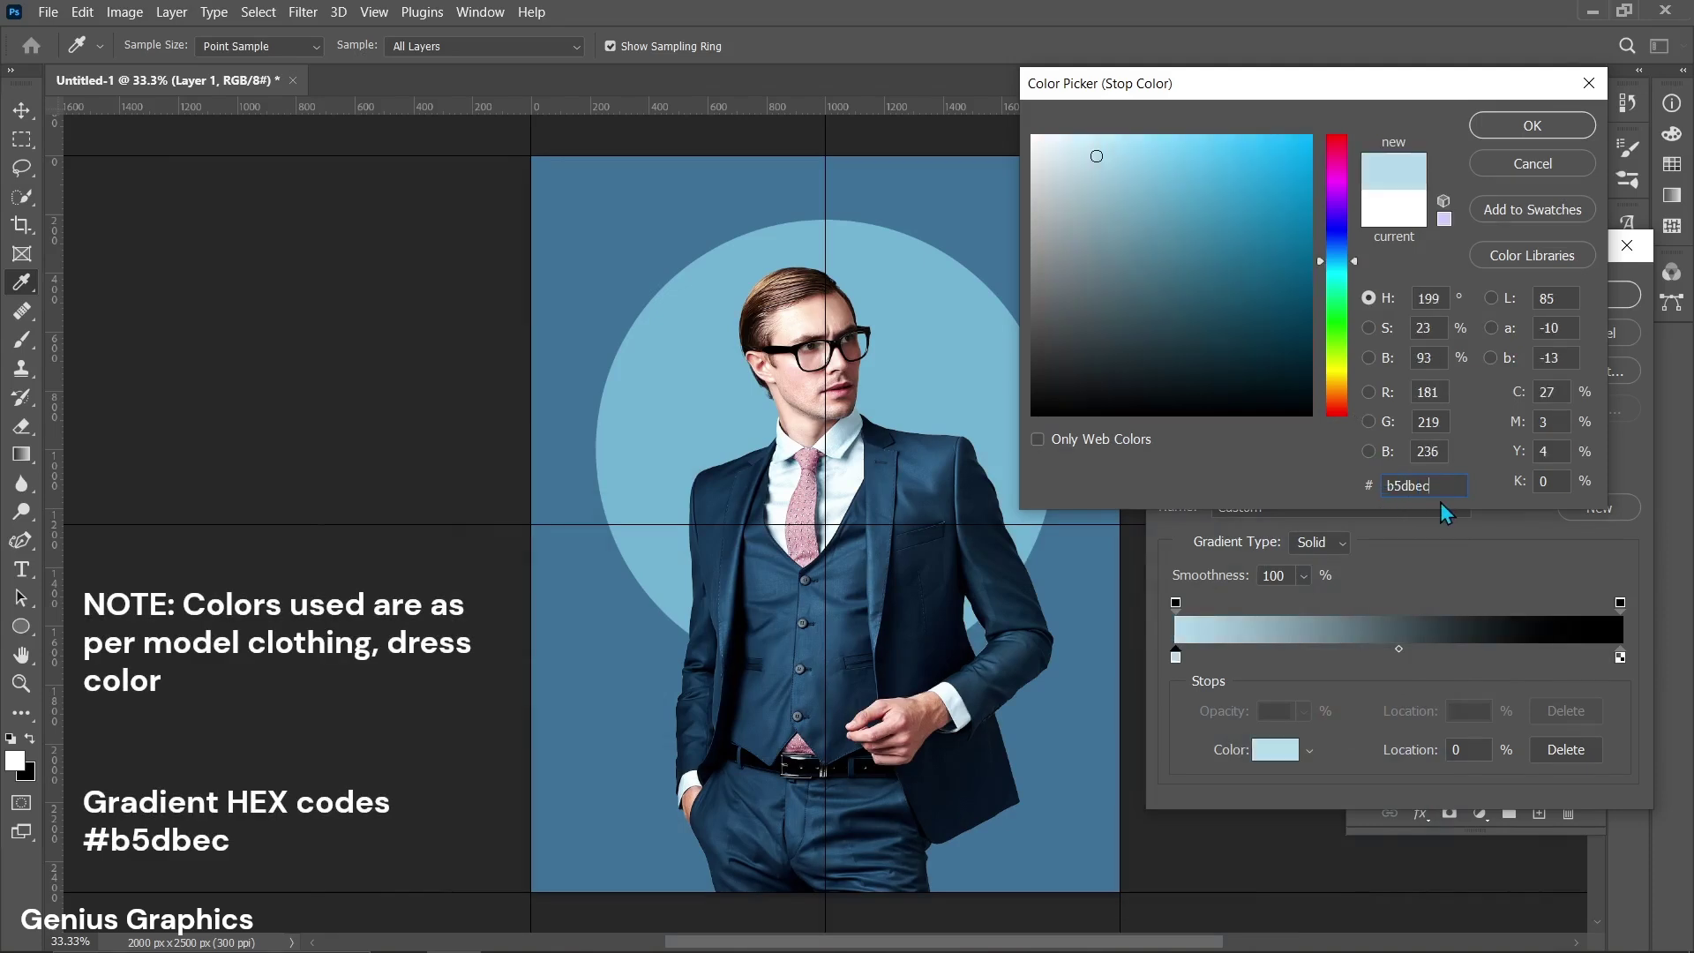
click(1533, 125)
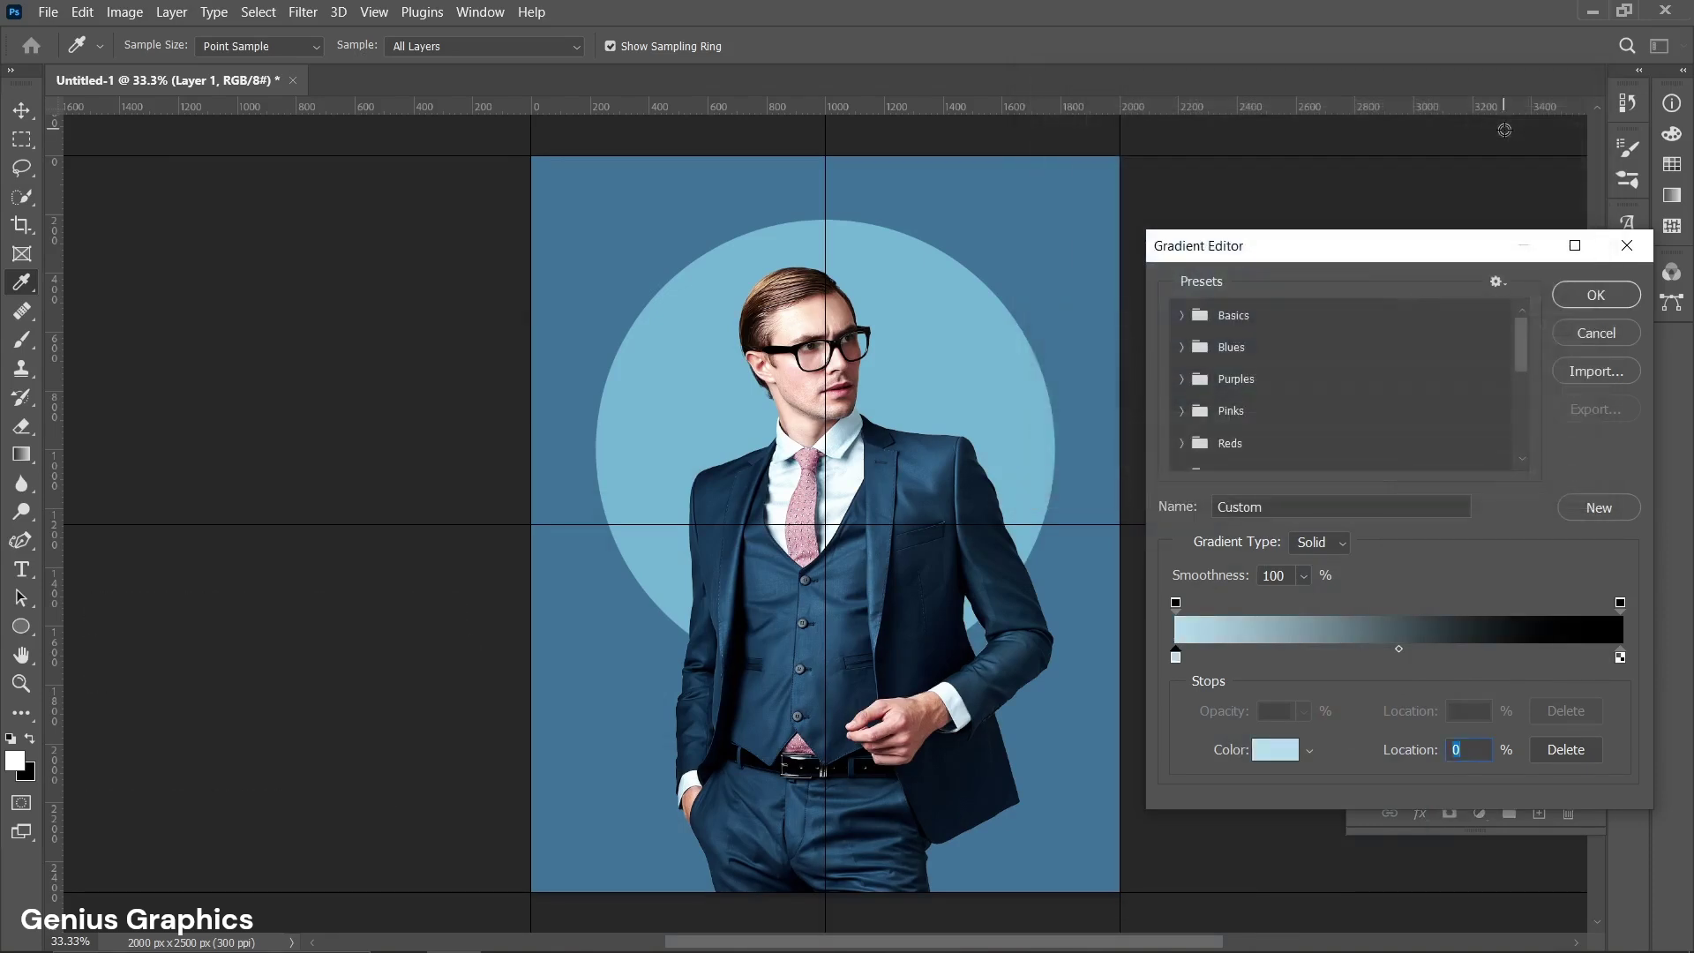
click(1595, 296)
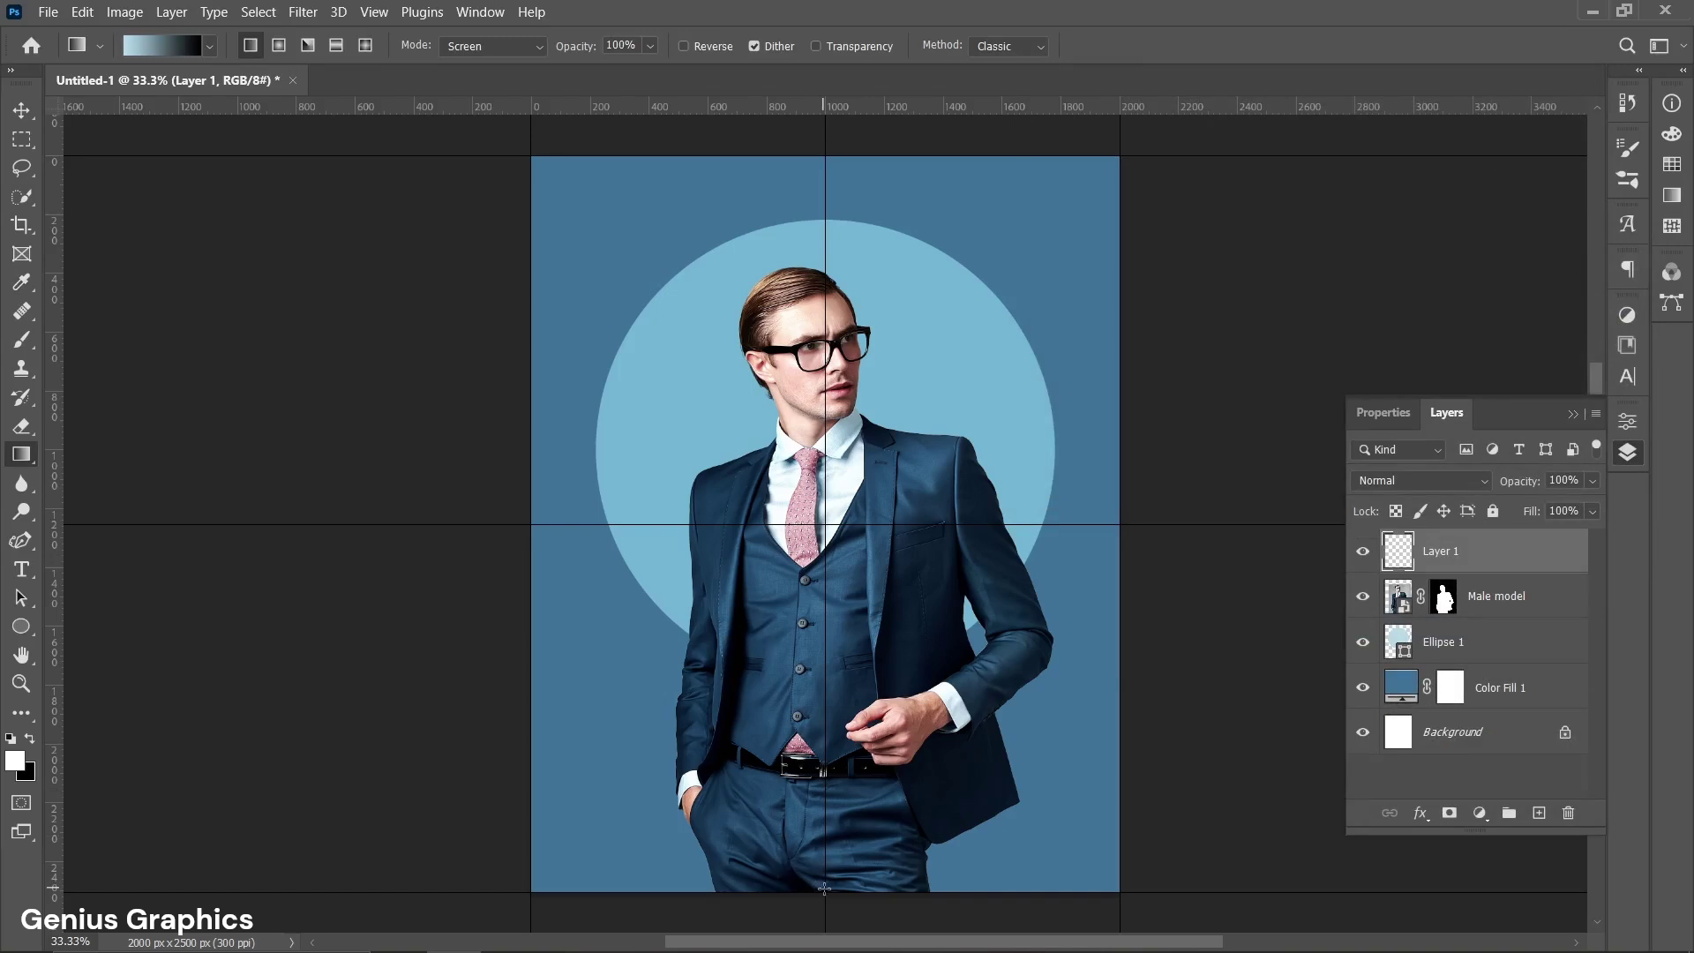
Drag the gradient from the poster's bottom to top and blend it in Screen mode.
drag(825, 888, 830, 150)
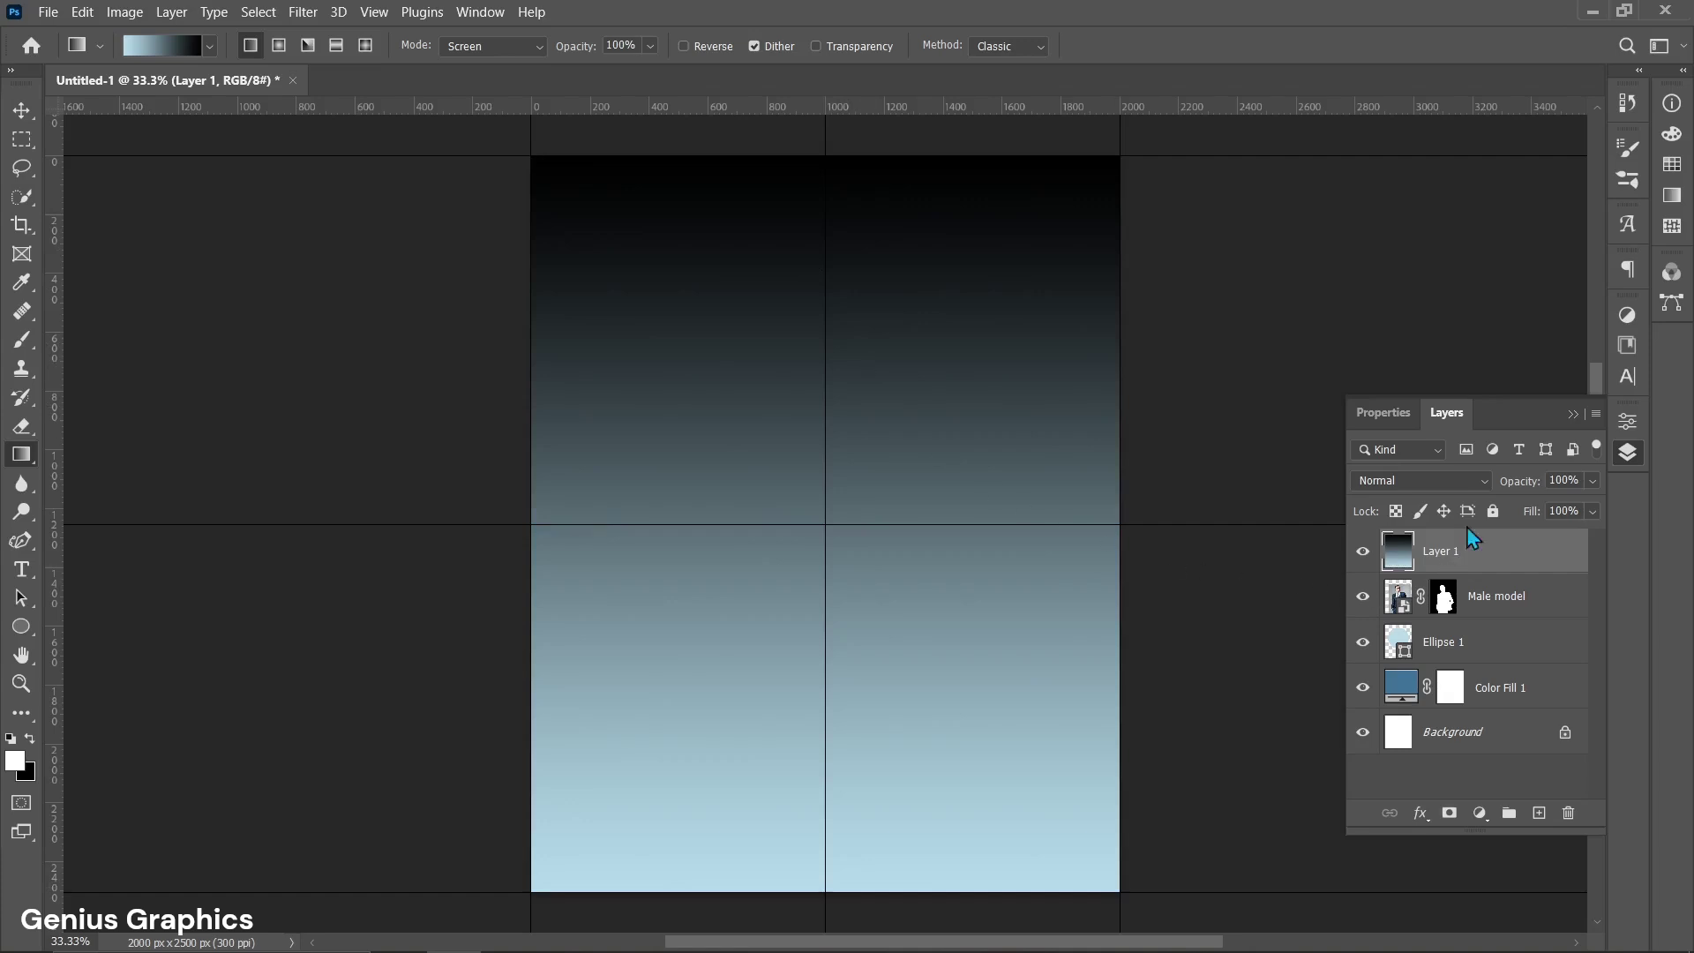
click(1460, 481)
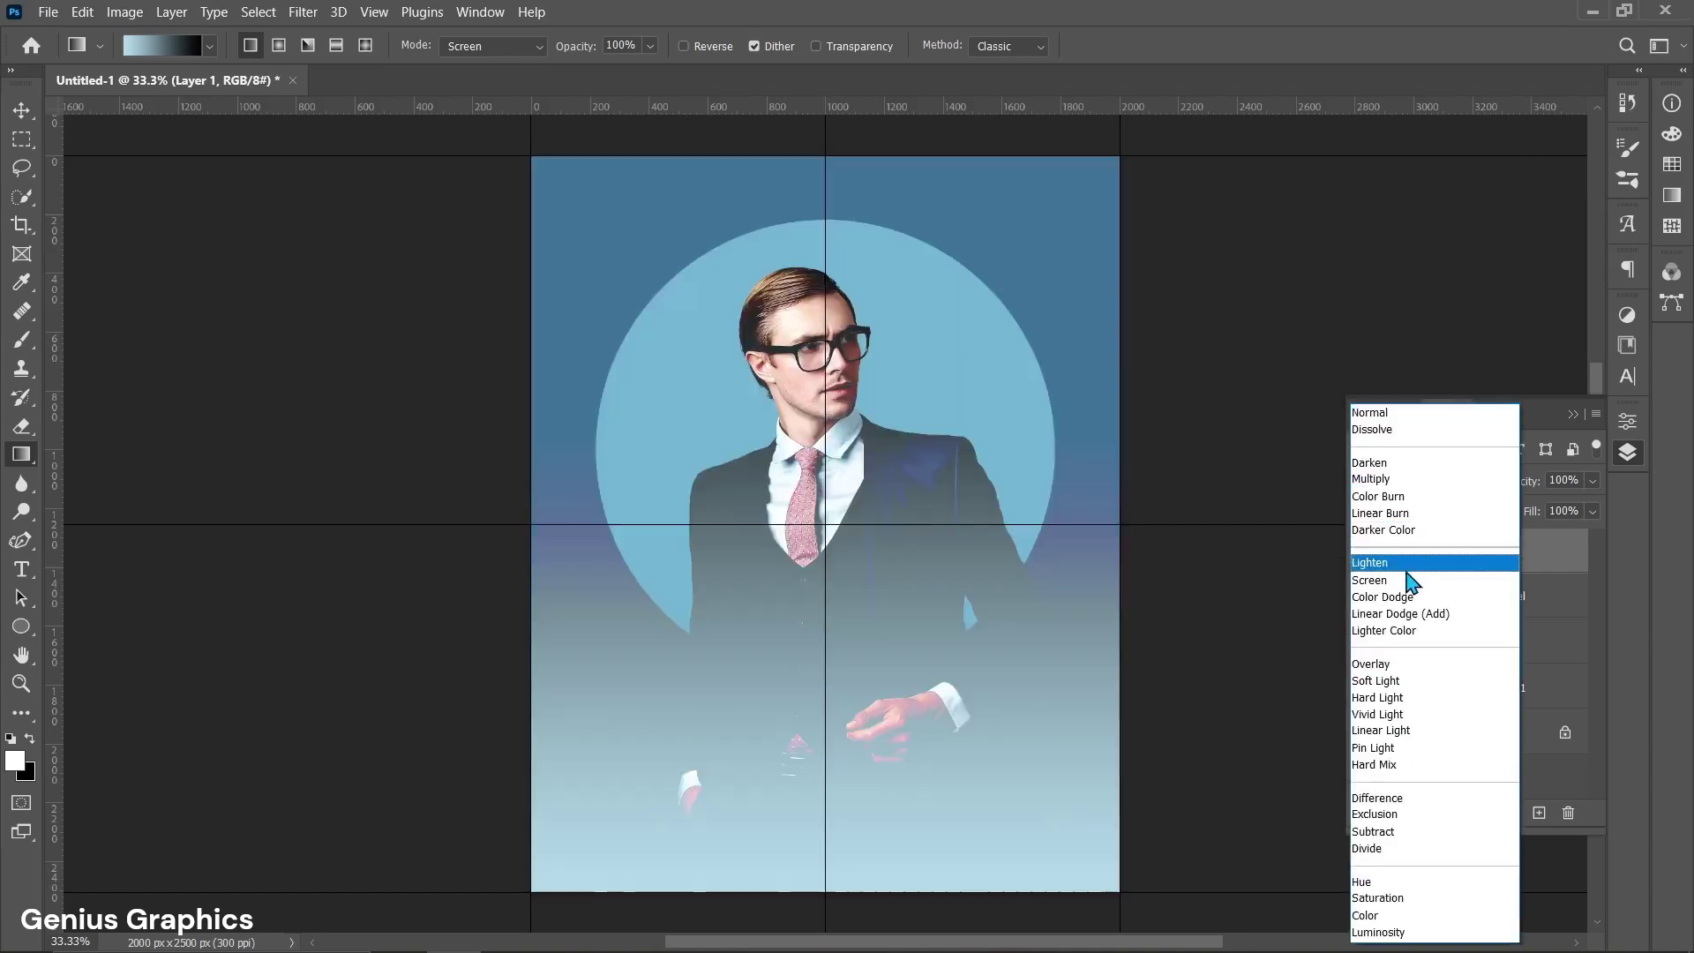
click(1399, 582)
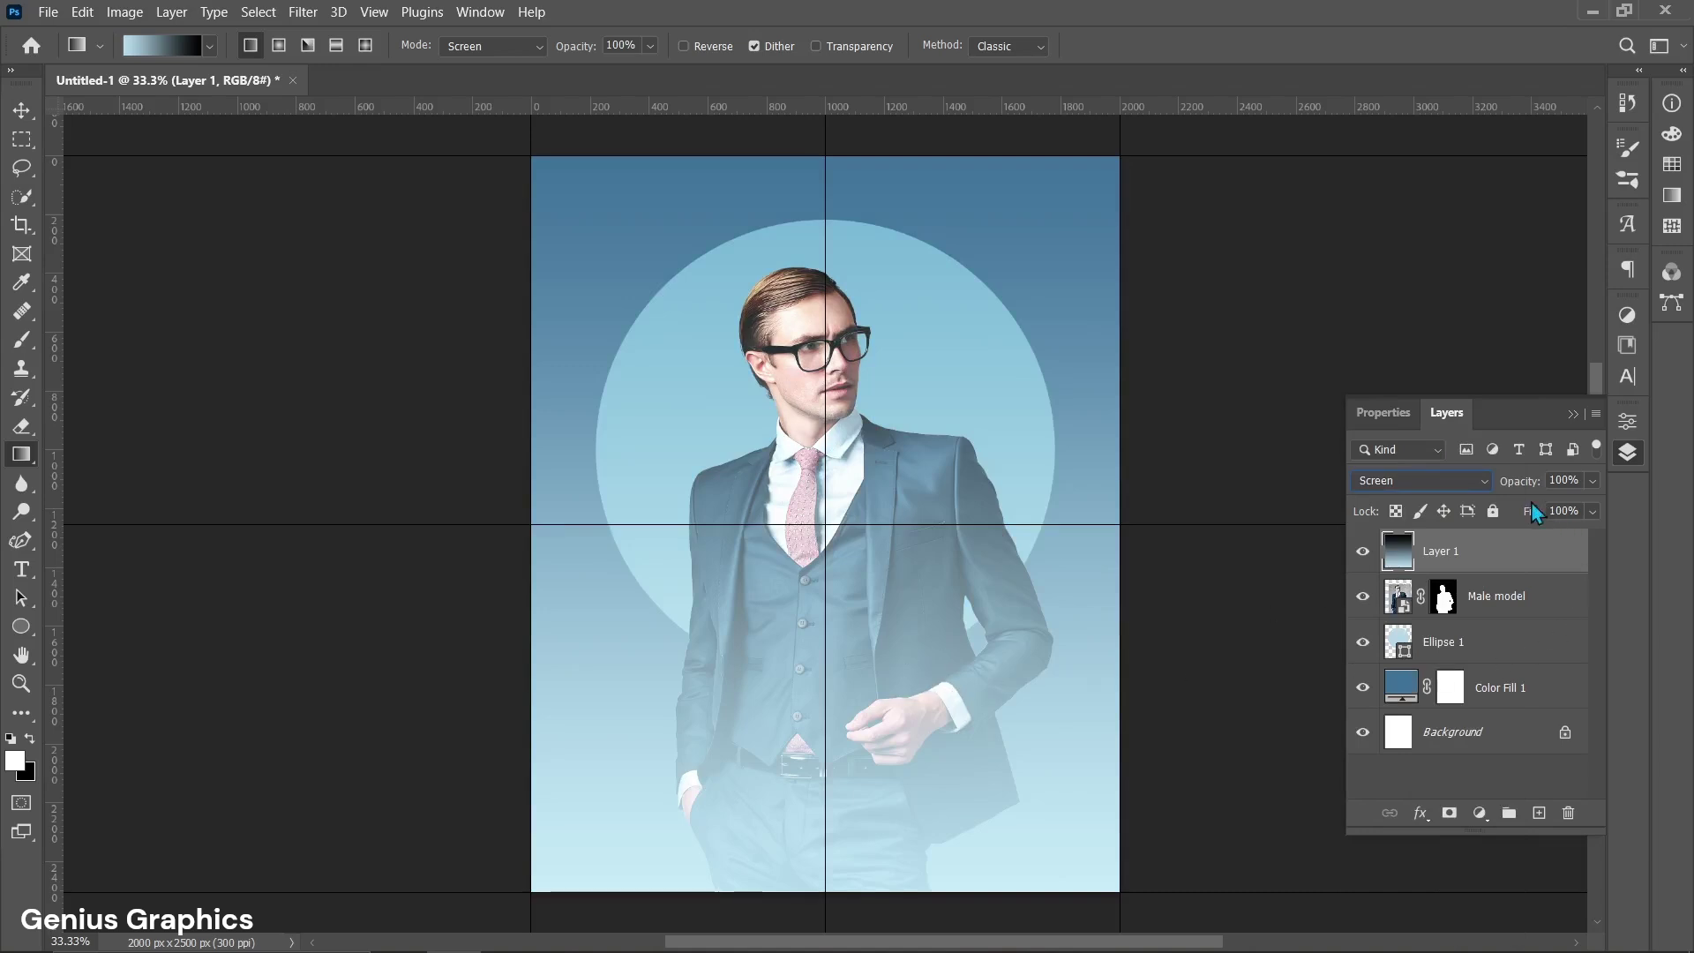
Set the gradient layer to 85% opacity and 90% fill.
click(1570, 480)
text(85)
key(Return)
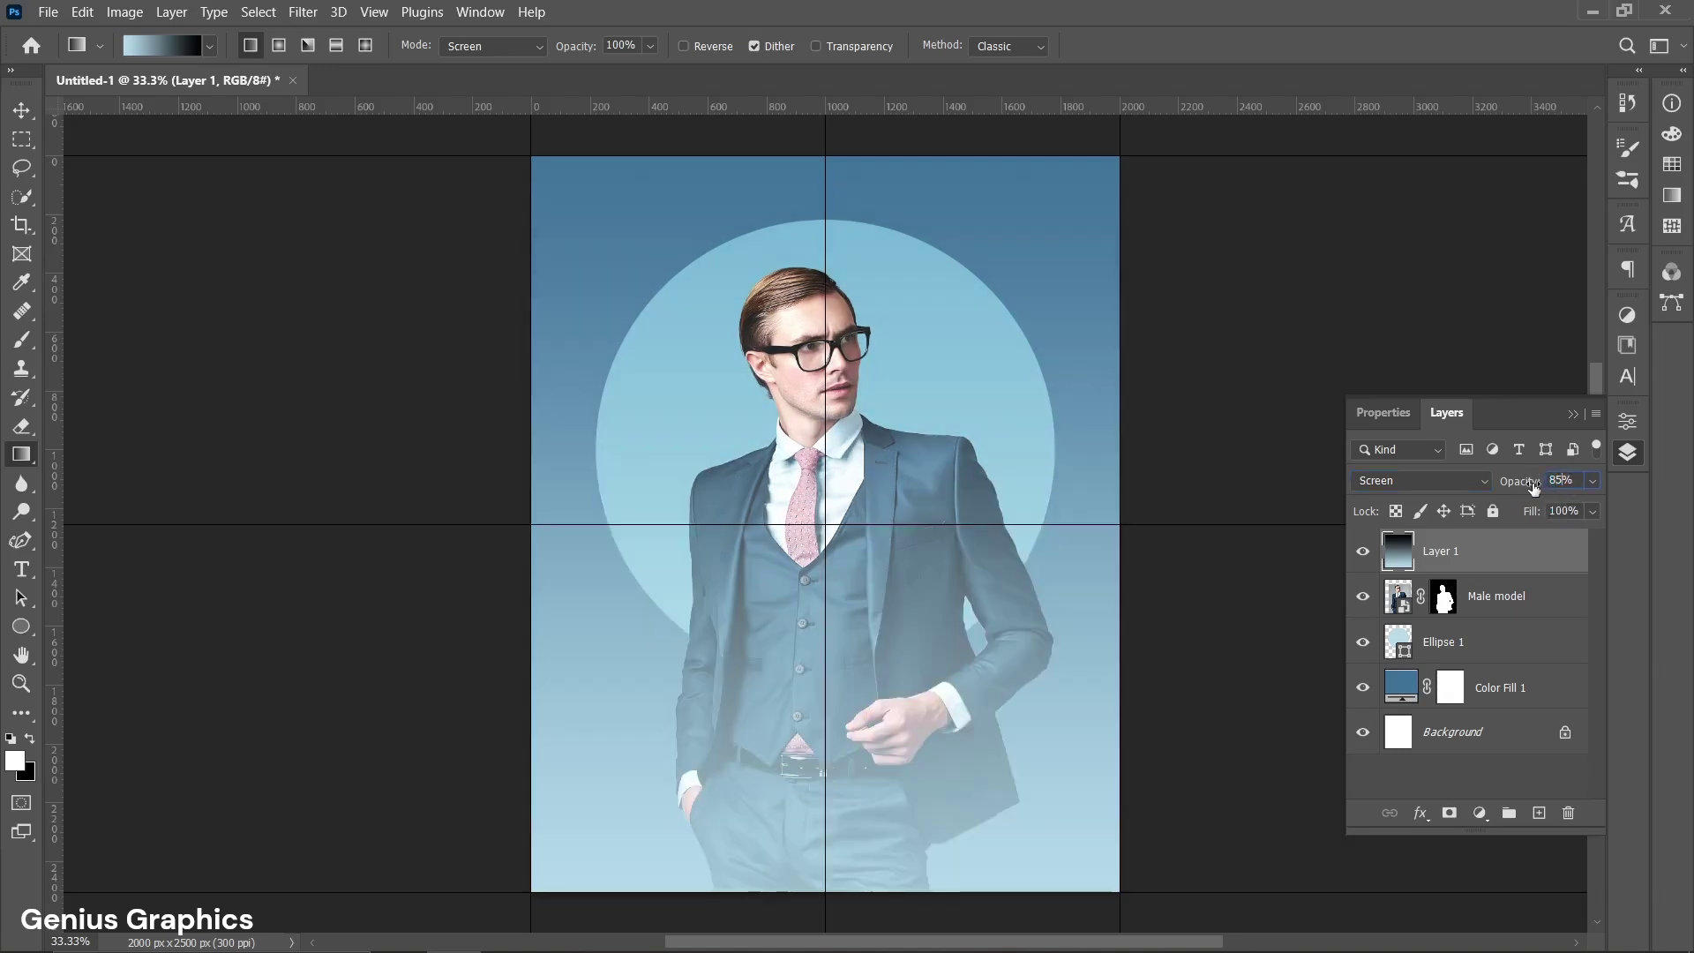
click(1529, 511)
text(90)
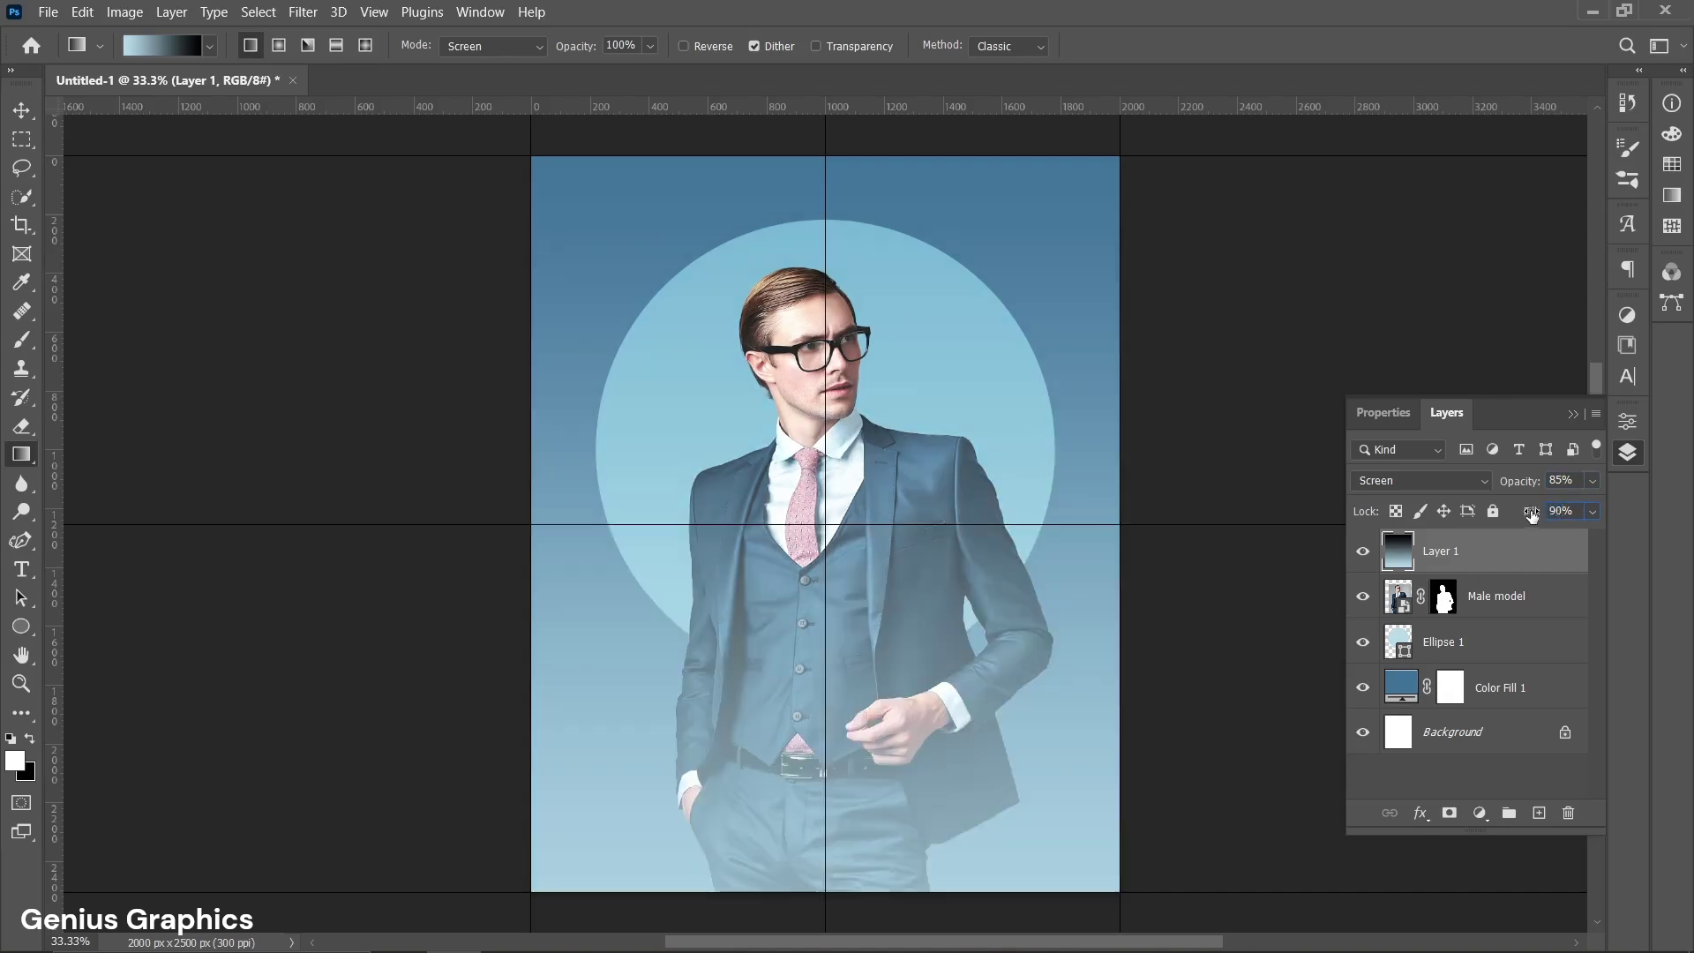
click(22, 114)
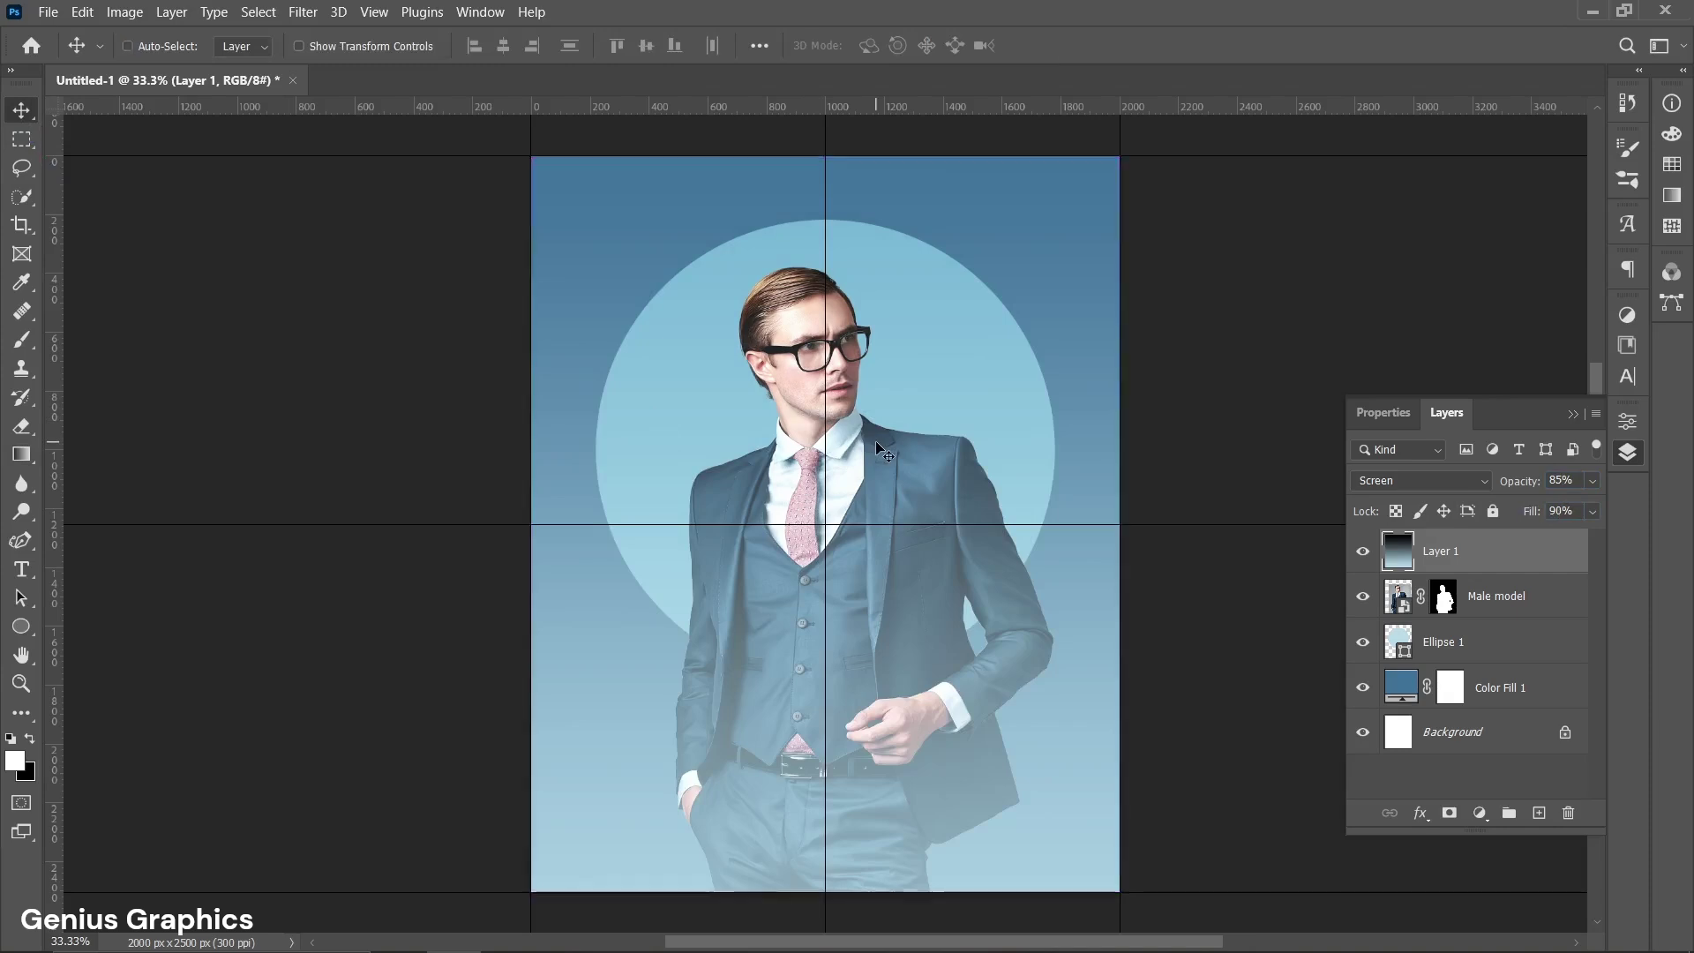
Squash Layer 1's gradient to about 60% height so it covers only the lower poster.
key(ctrl+t)
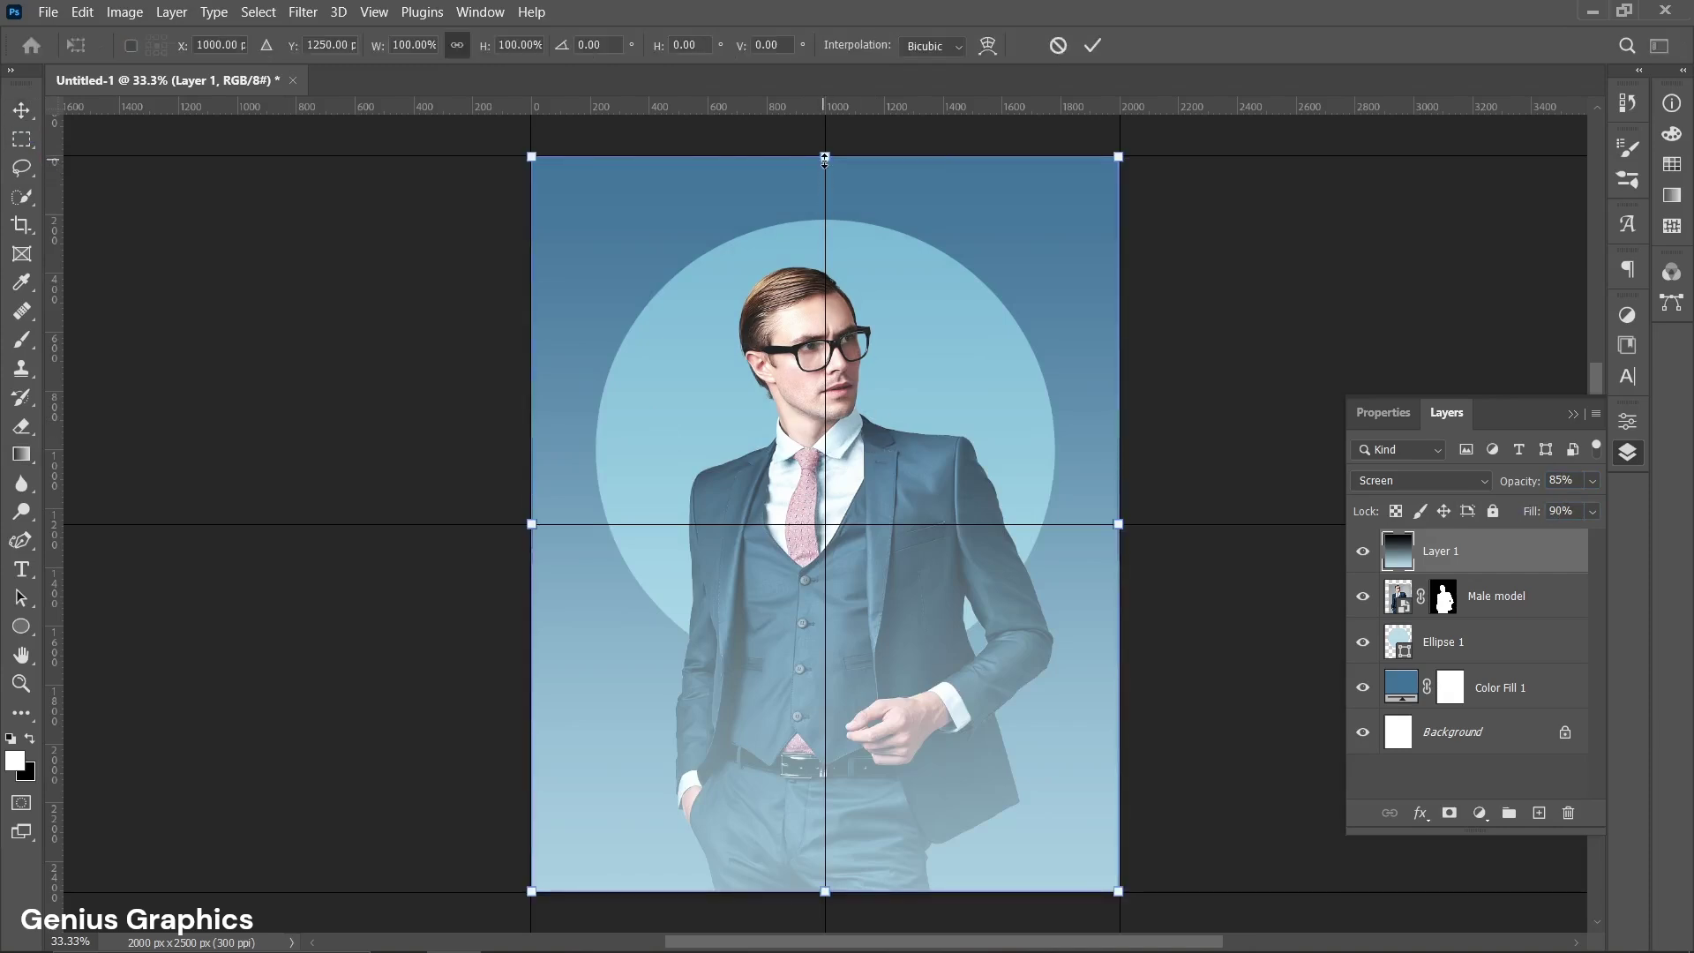
drag(825, 160, 847, 450)
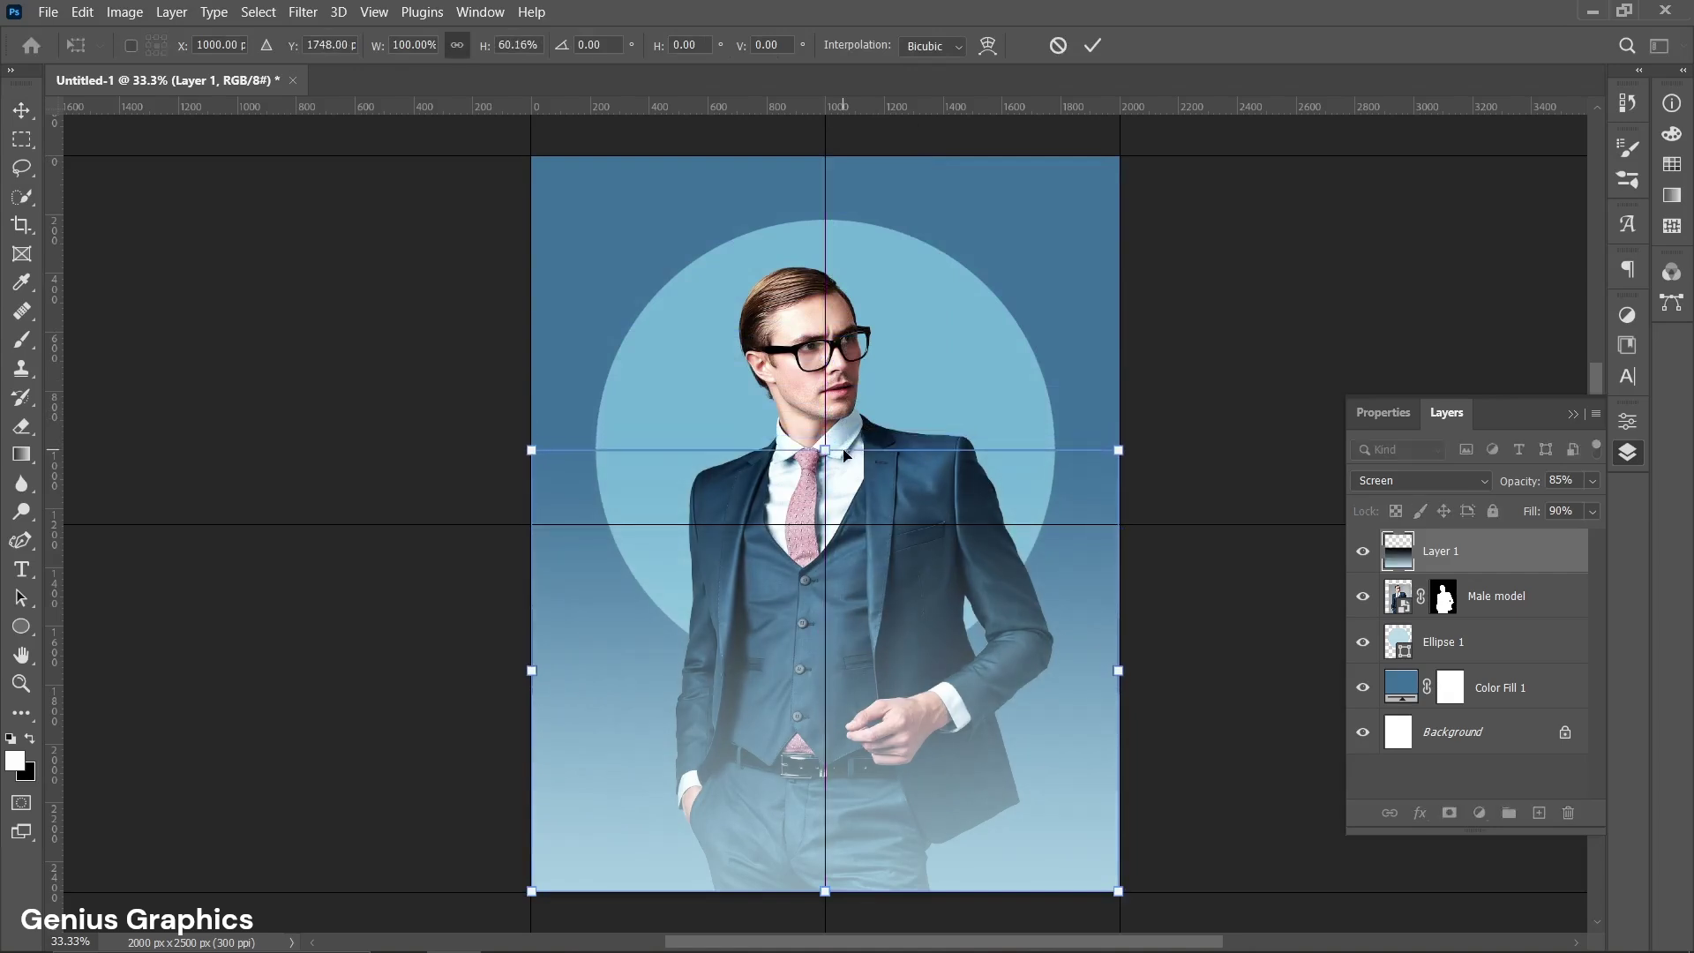
click(1091, 57)
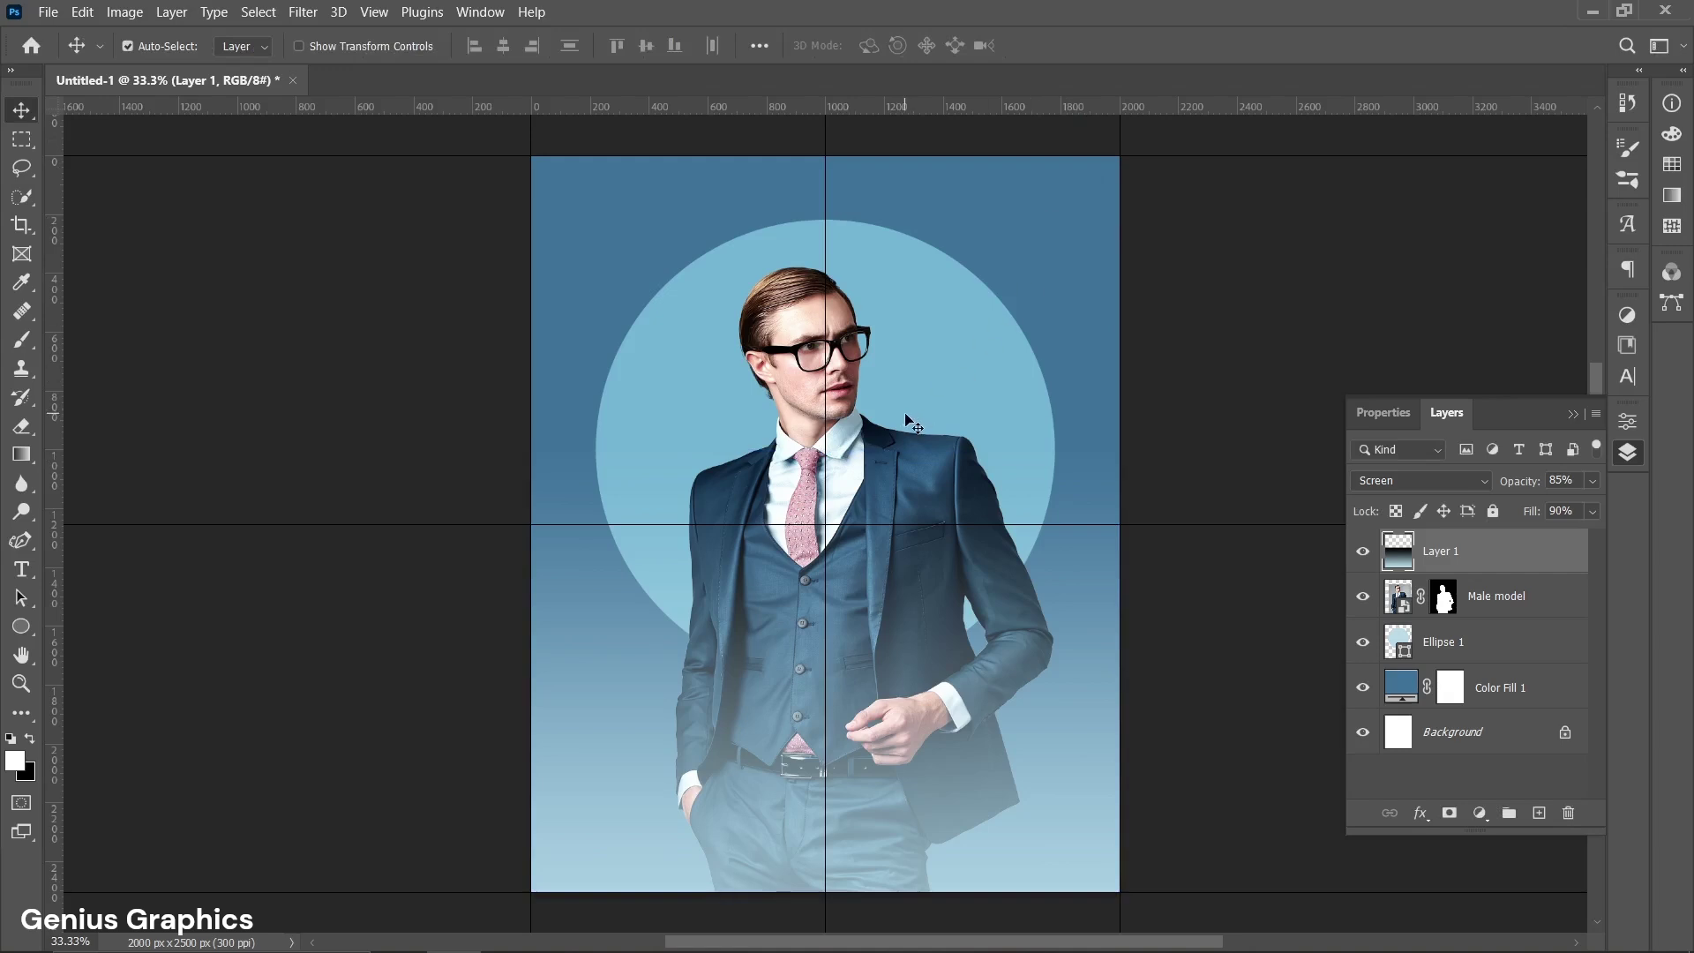
click(1501, 693)
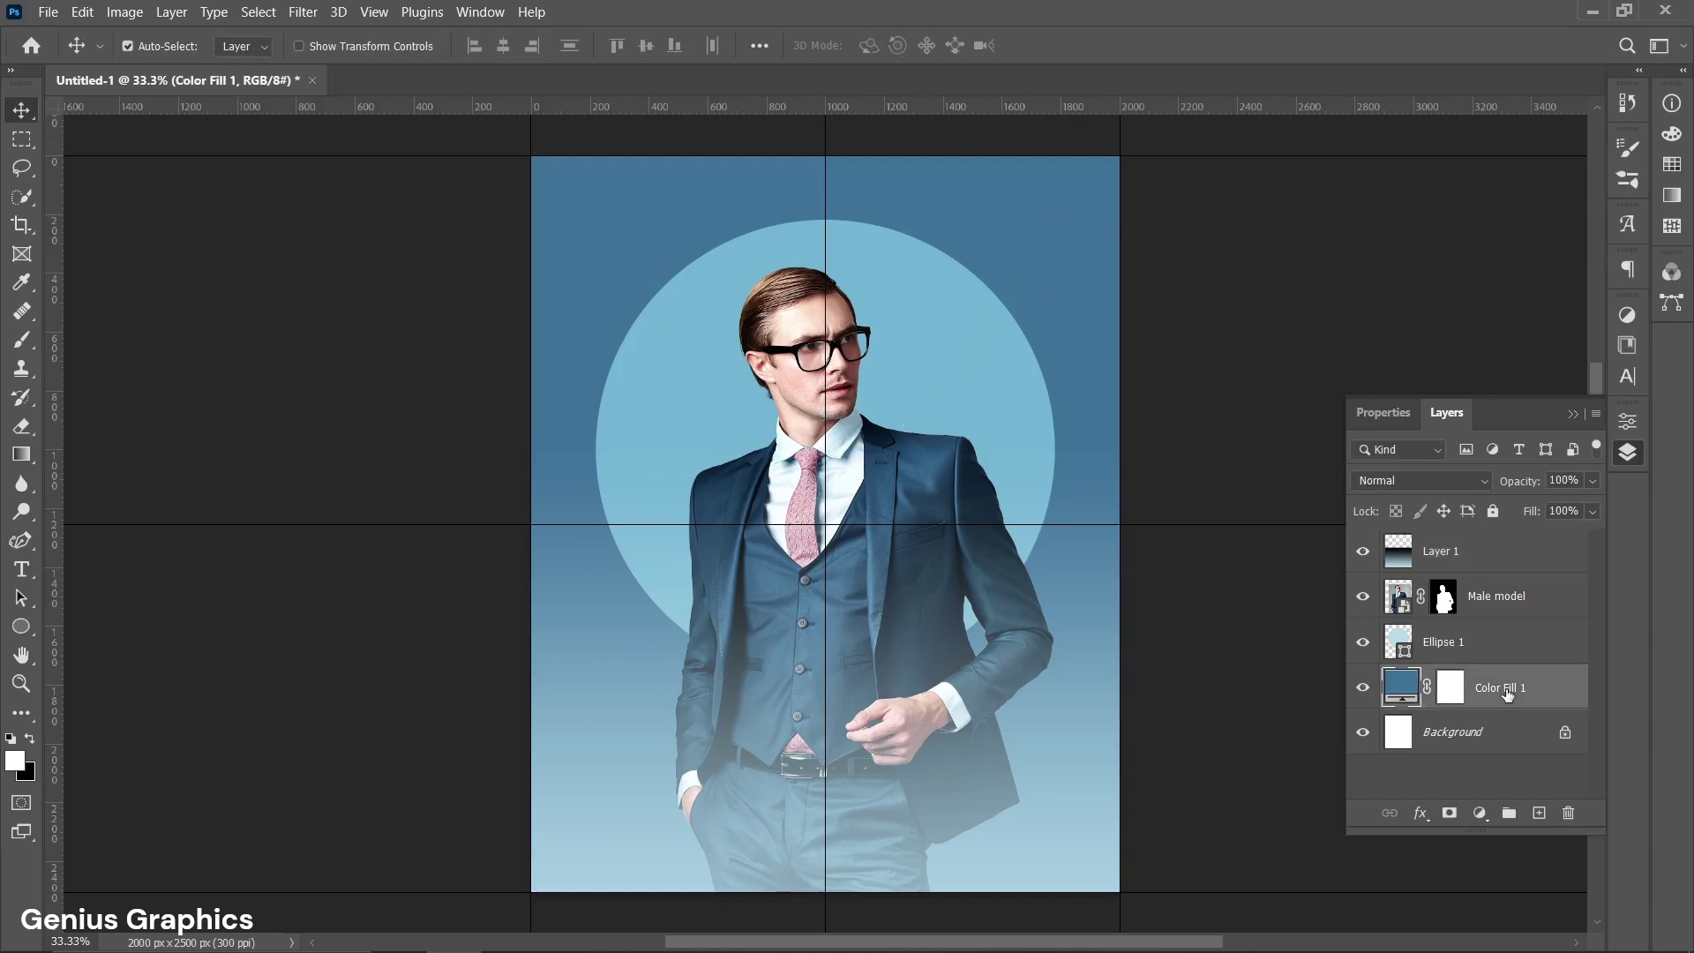
Group Ellipse 1 and Color Fill 1 into a group named BACKDROP.
ctrl+click(1490, 653)
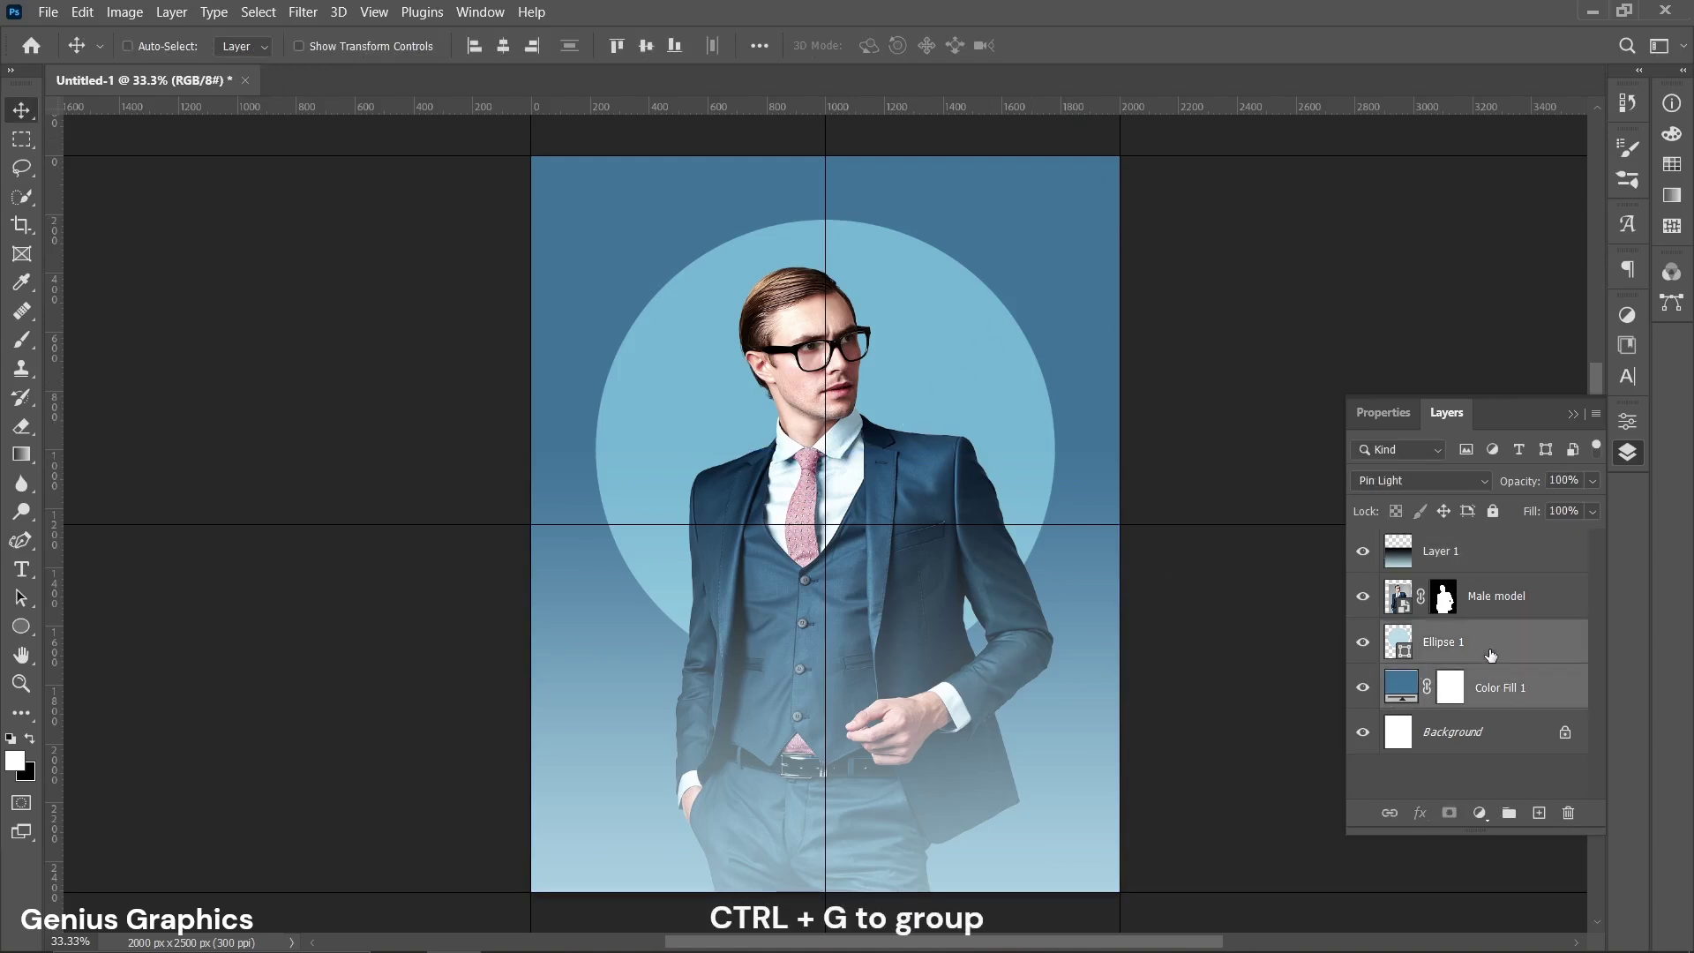
key(ctrl+g)
double_click(1447, 634)
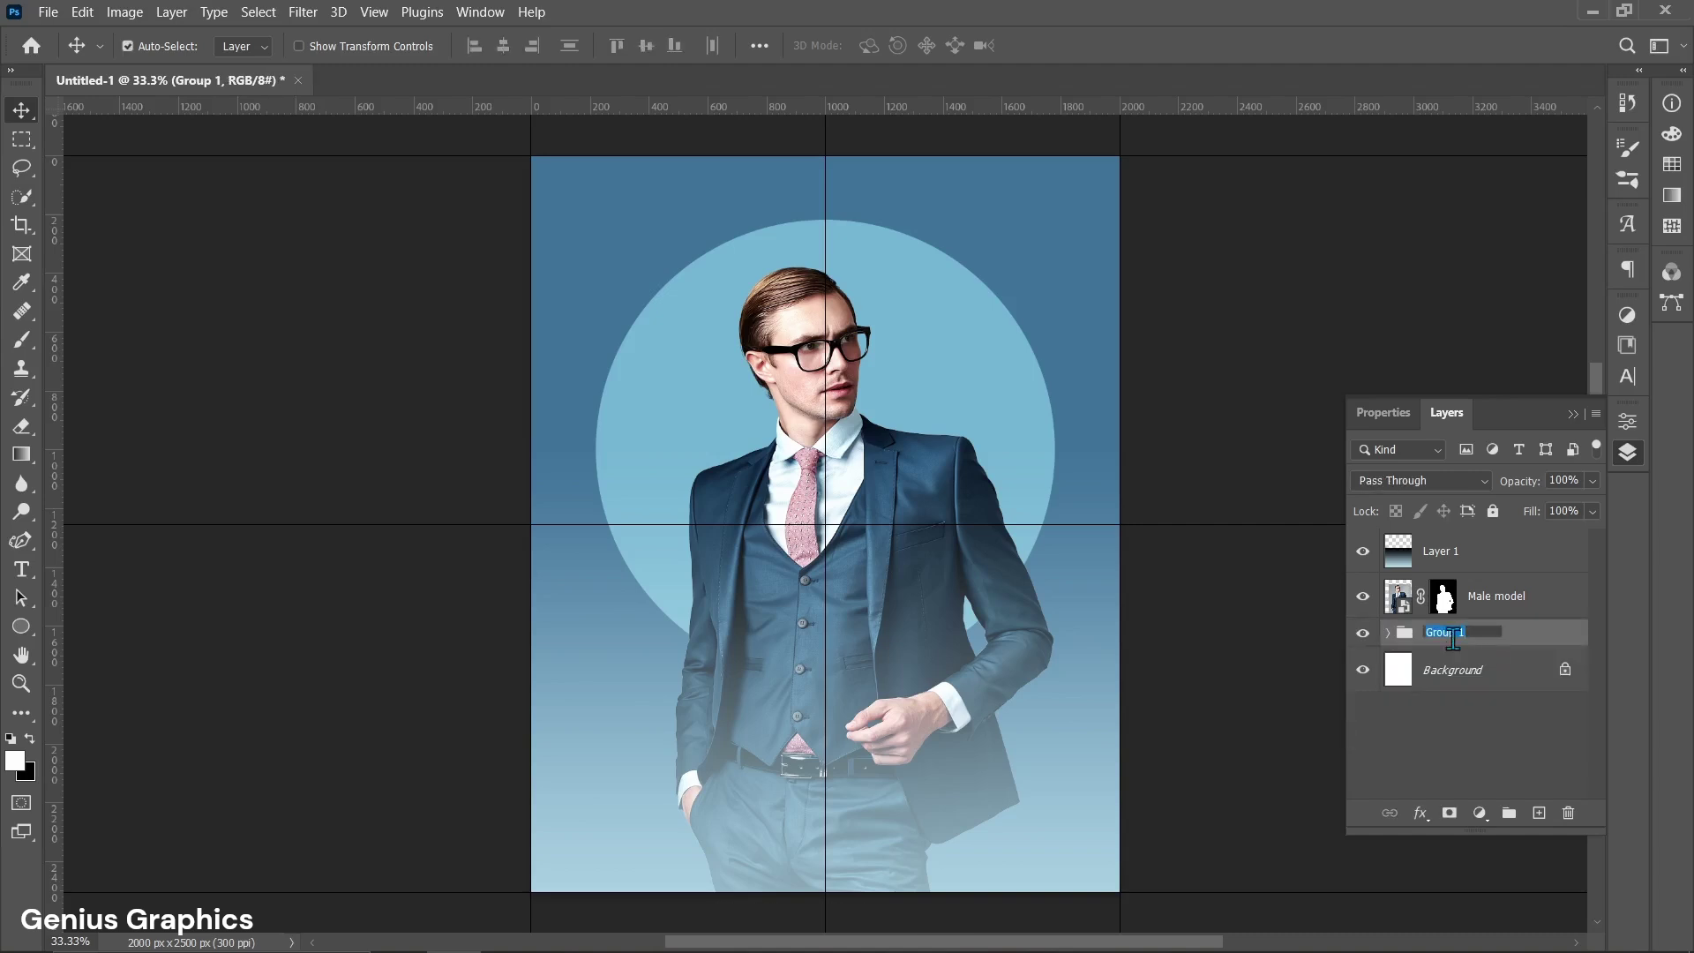
text(BAC)
text(KGR)
key(Return)
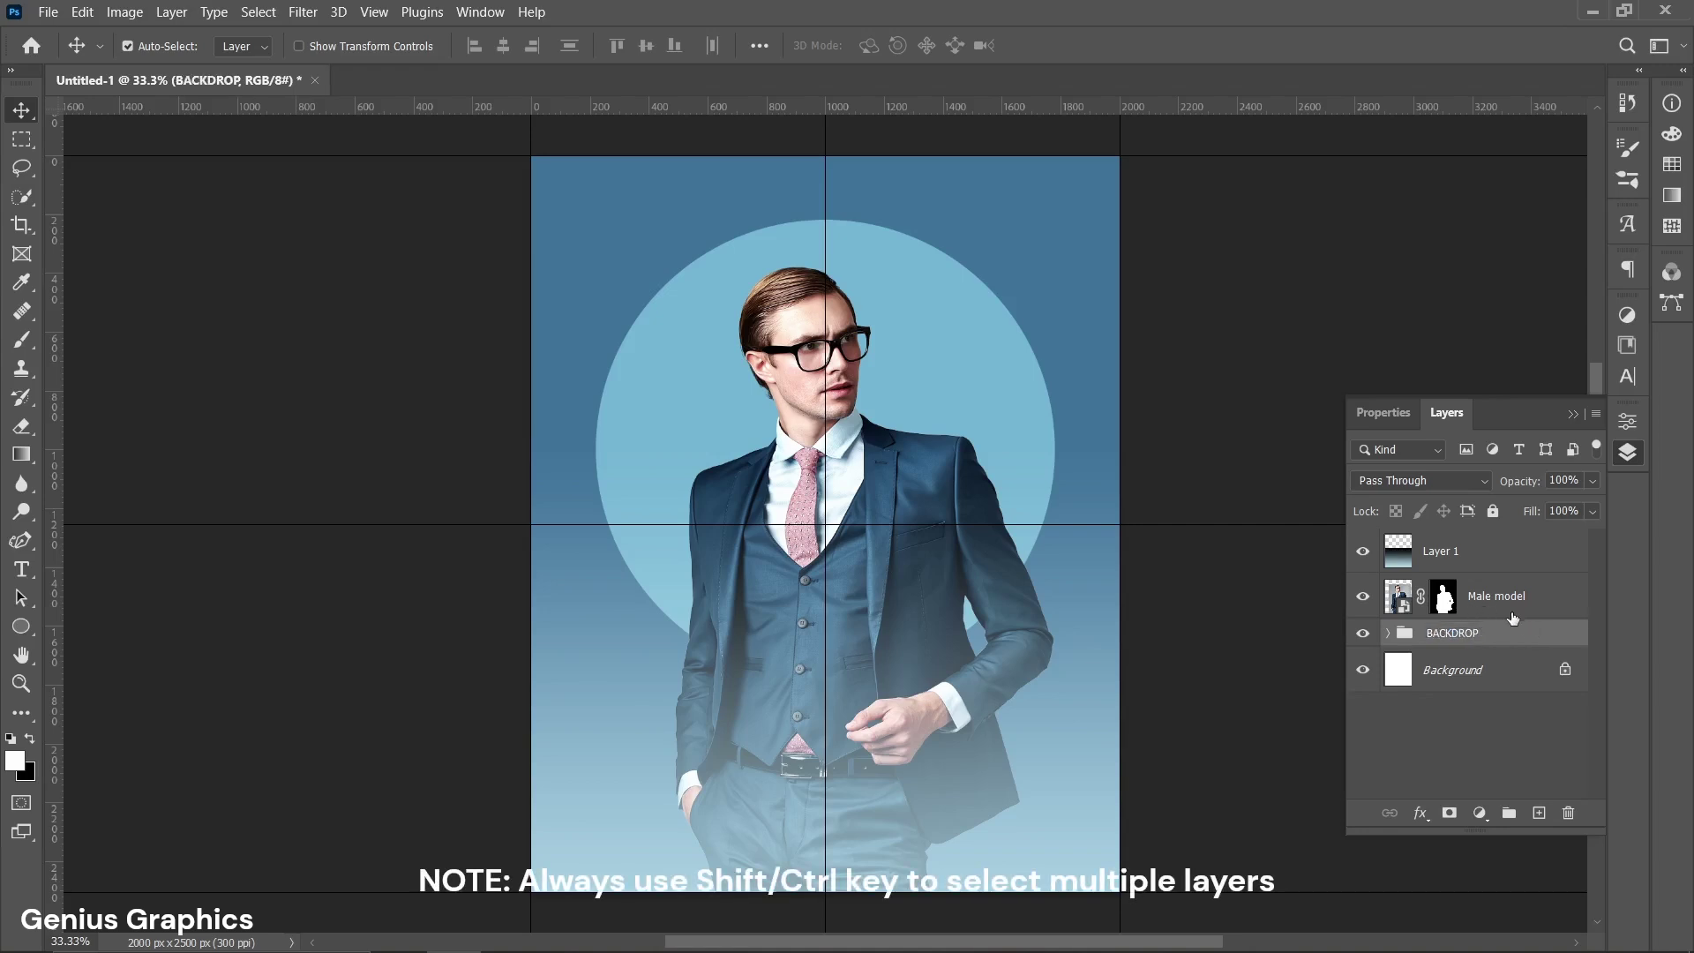
Put the Male model layer into its own group named MEN MODEL.
click(1502, 612)
key(ctrl+g)
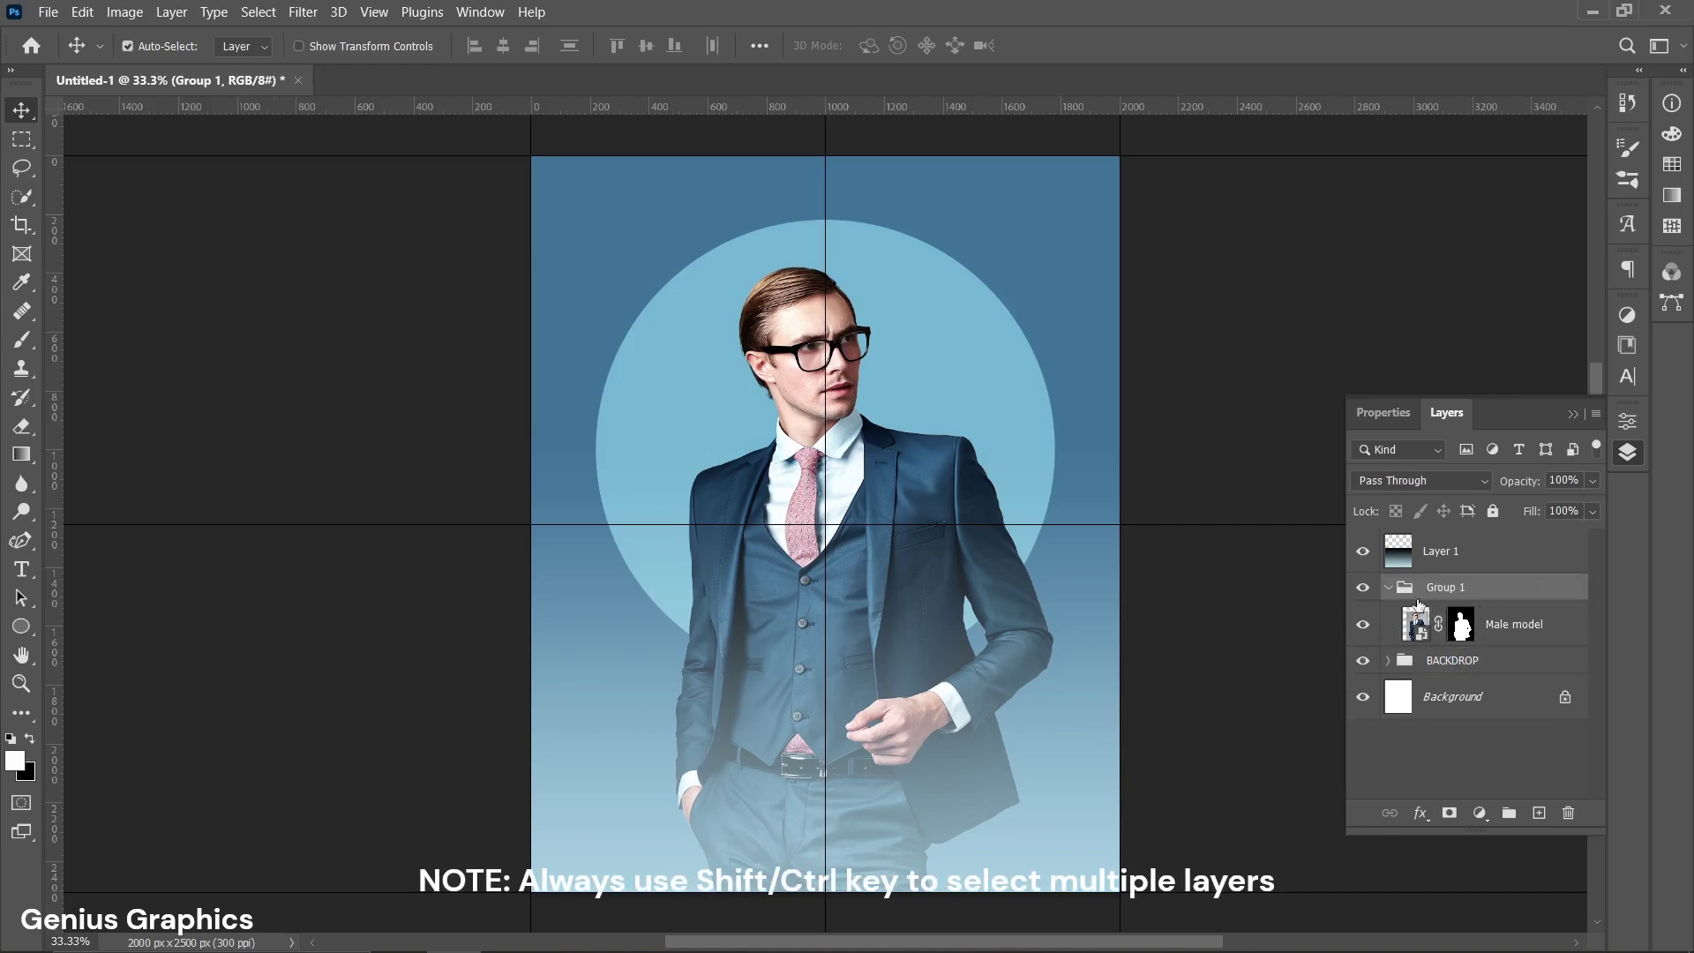
click(1388, 588)
double_click(1451, 595)
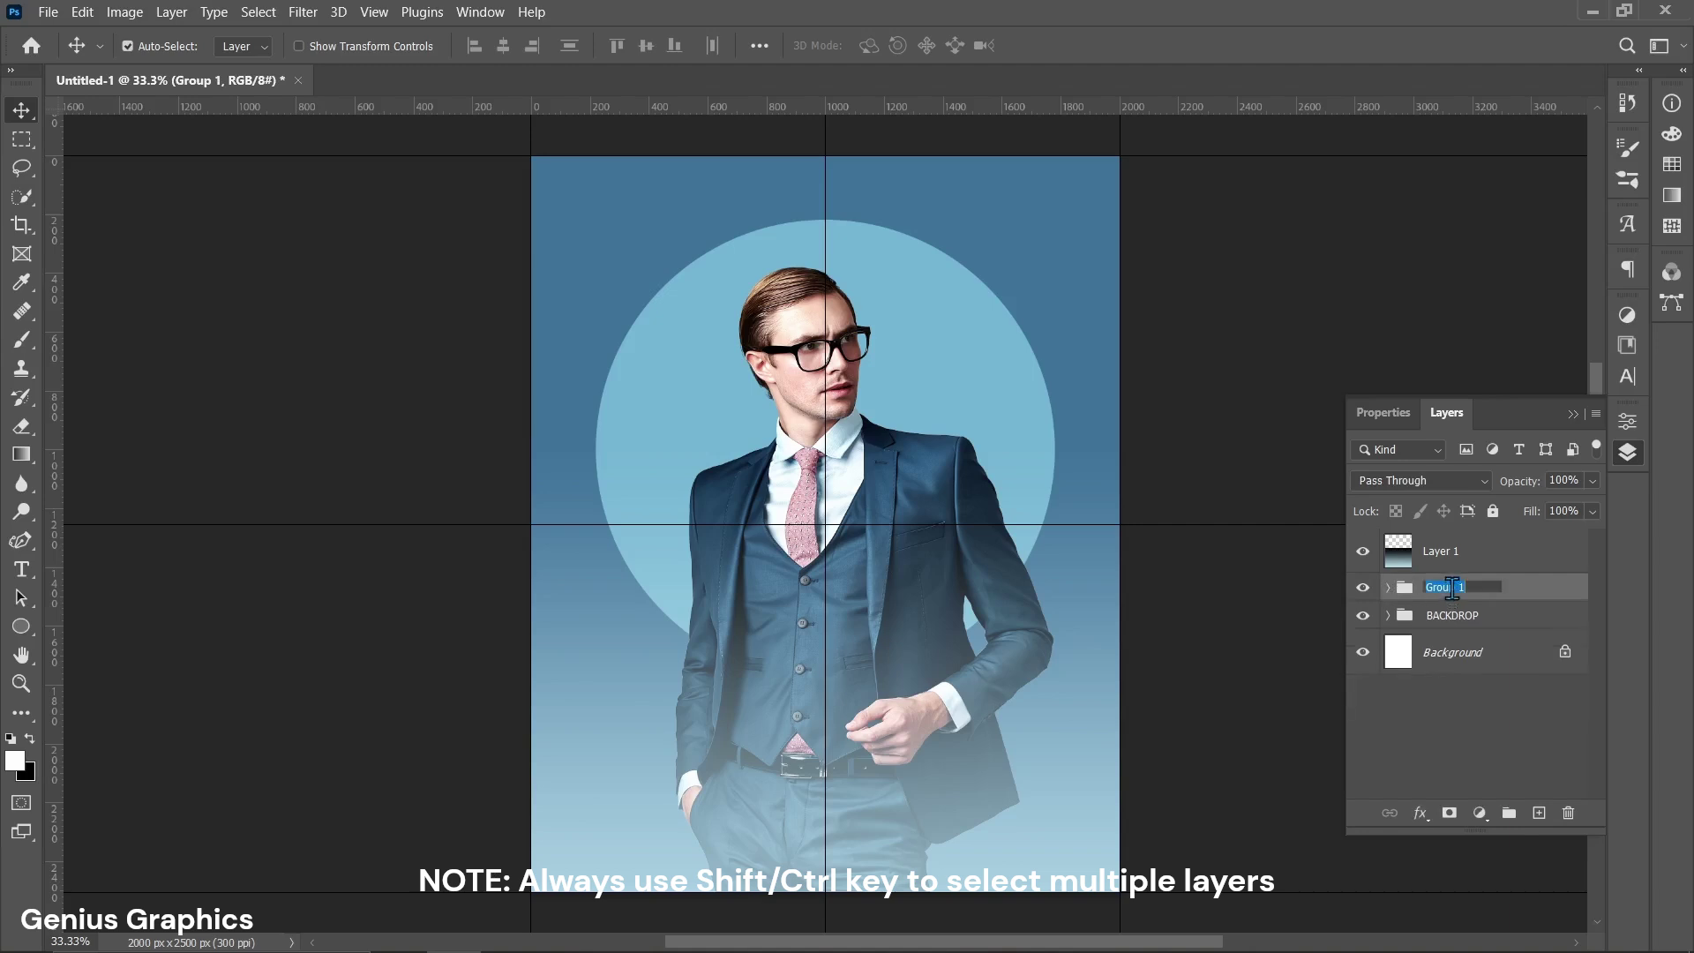
text(MEN MODEL)
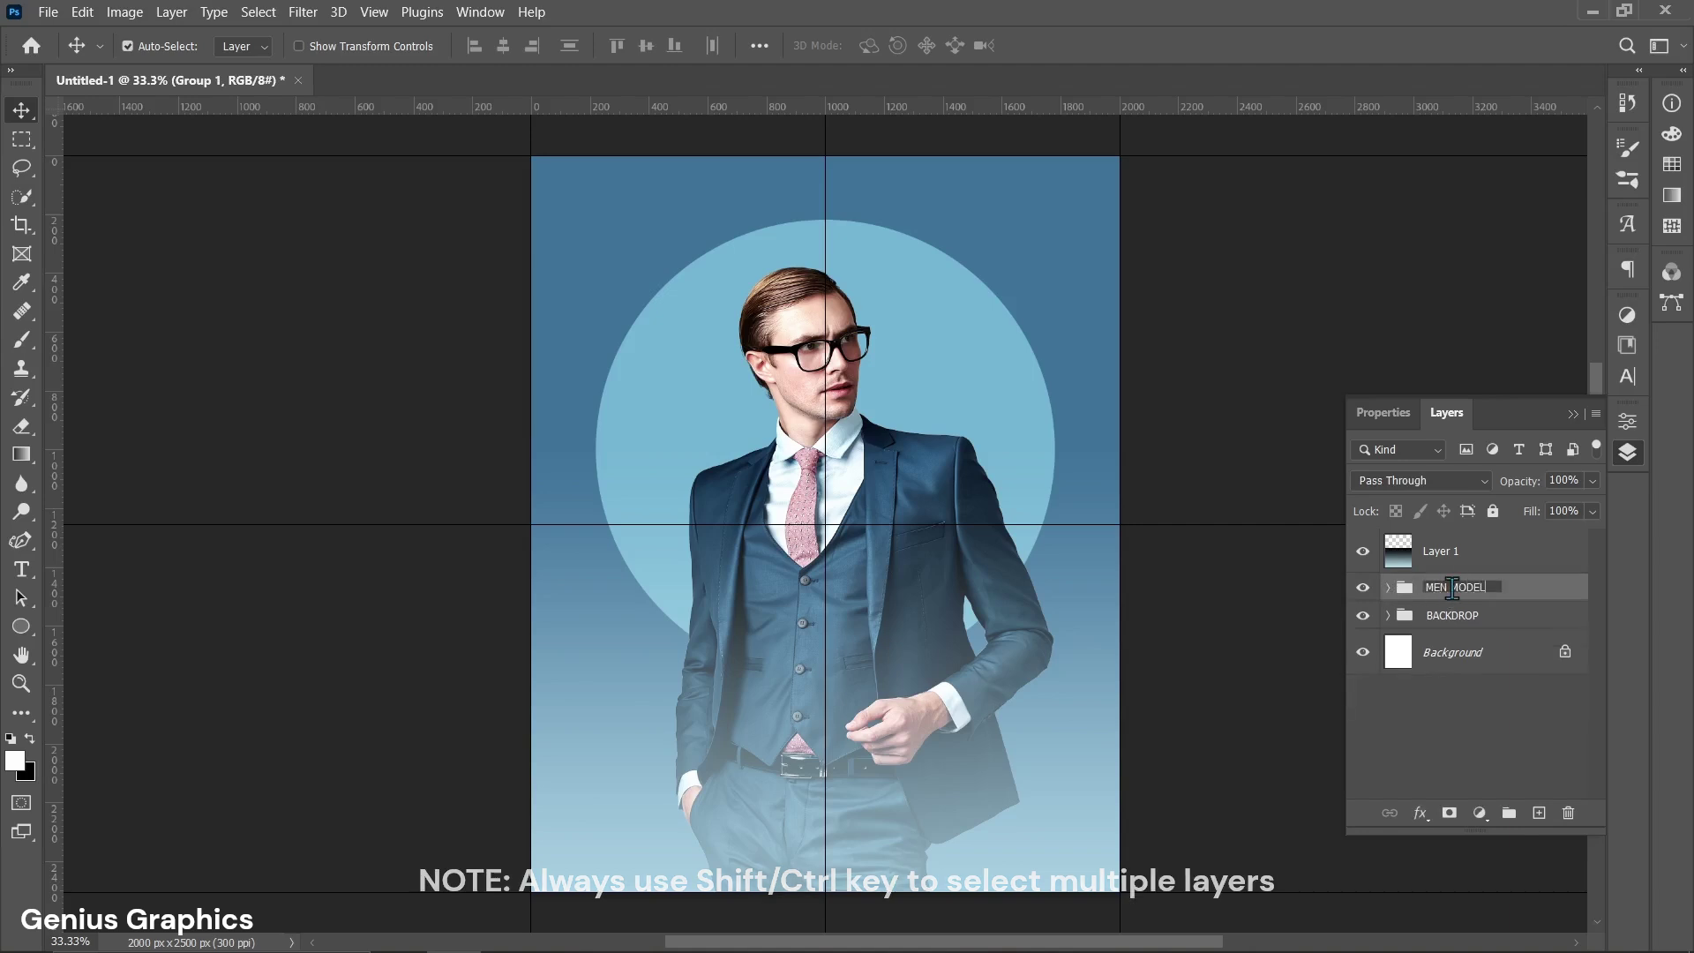
click(1462, 567)
Wrap Layer 1 in a group named GRADIENT.
key(ctrl+g)
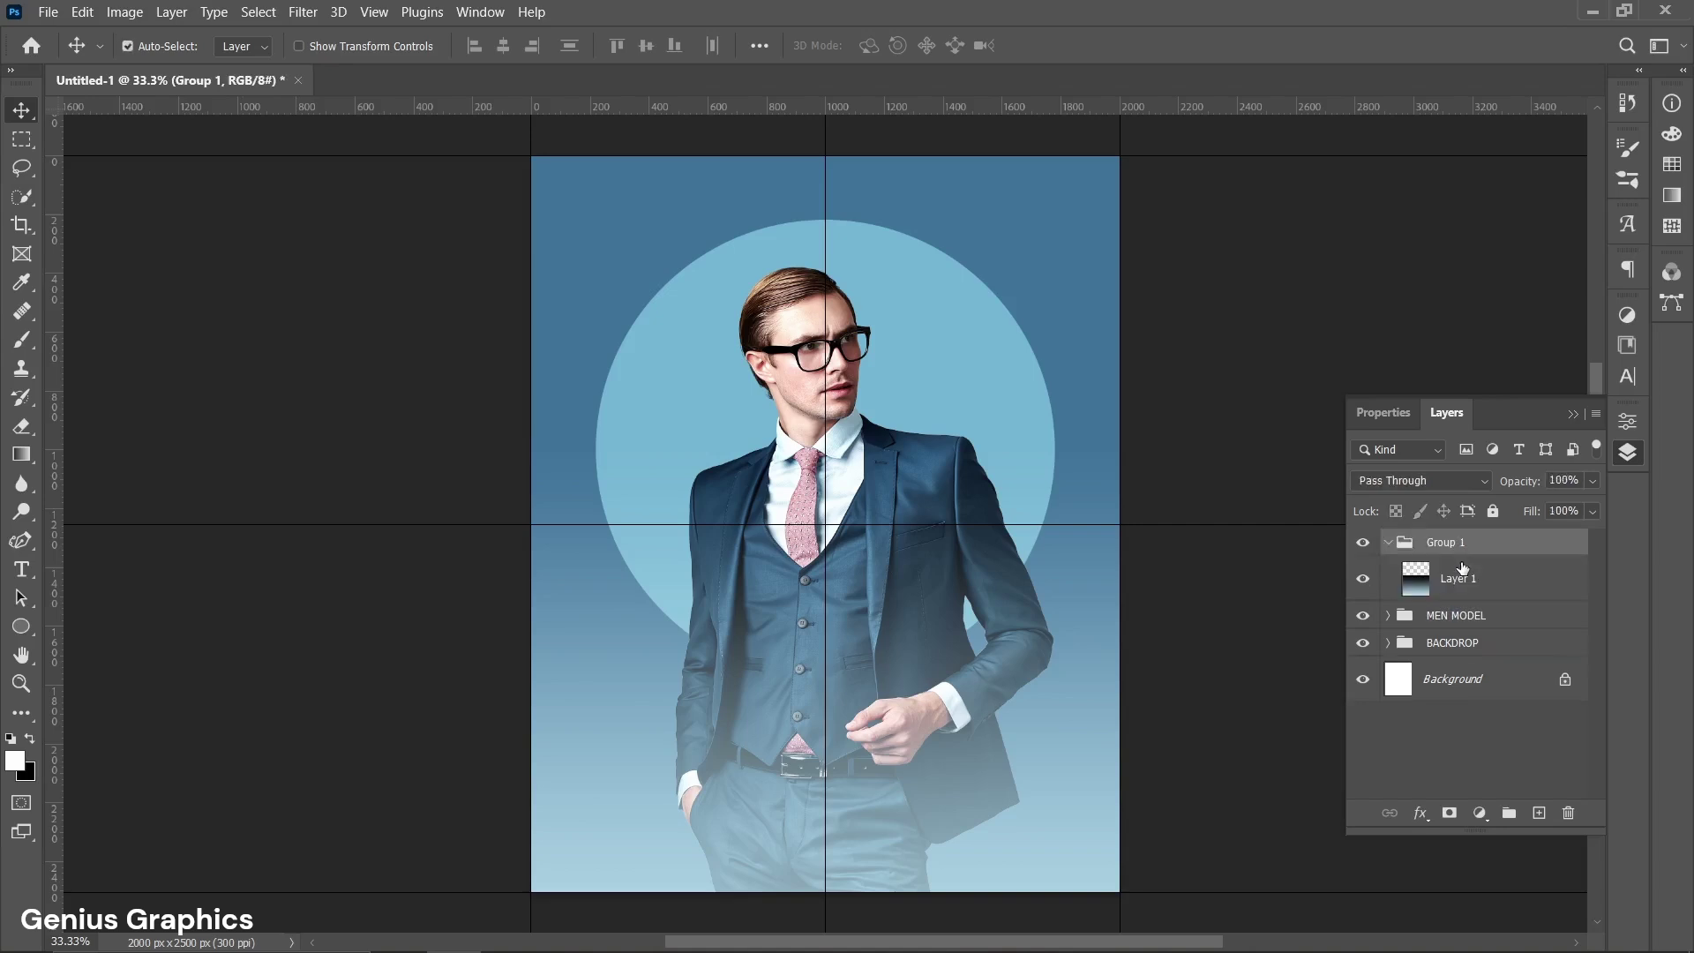
click(1389, 543)
double_click(1446, 543)
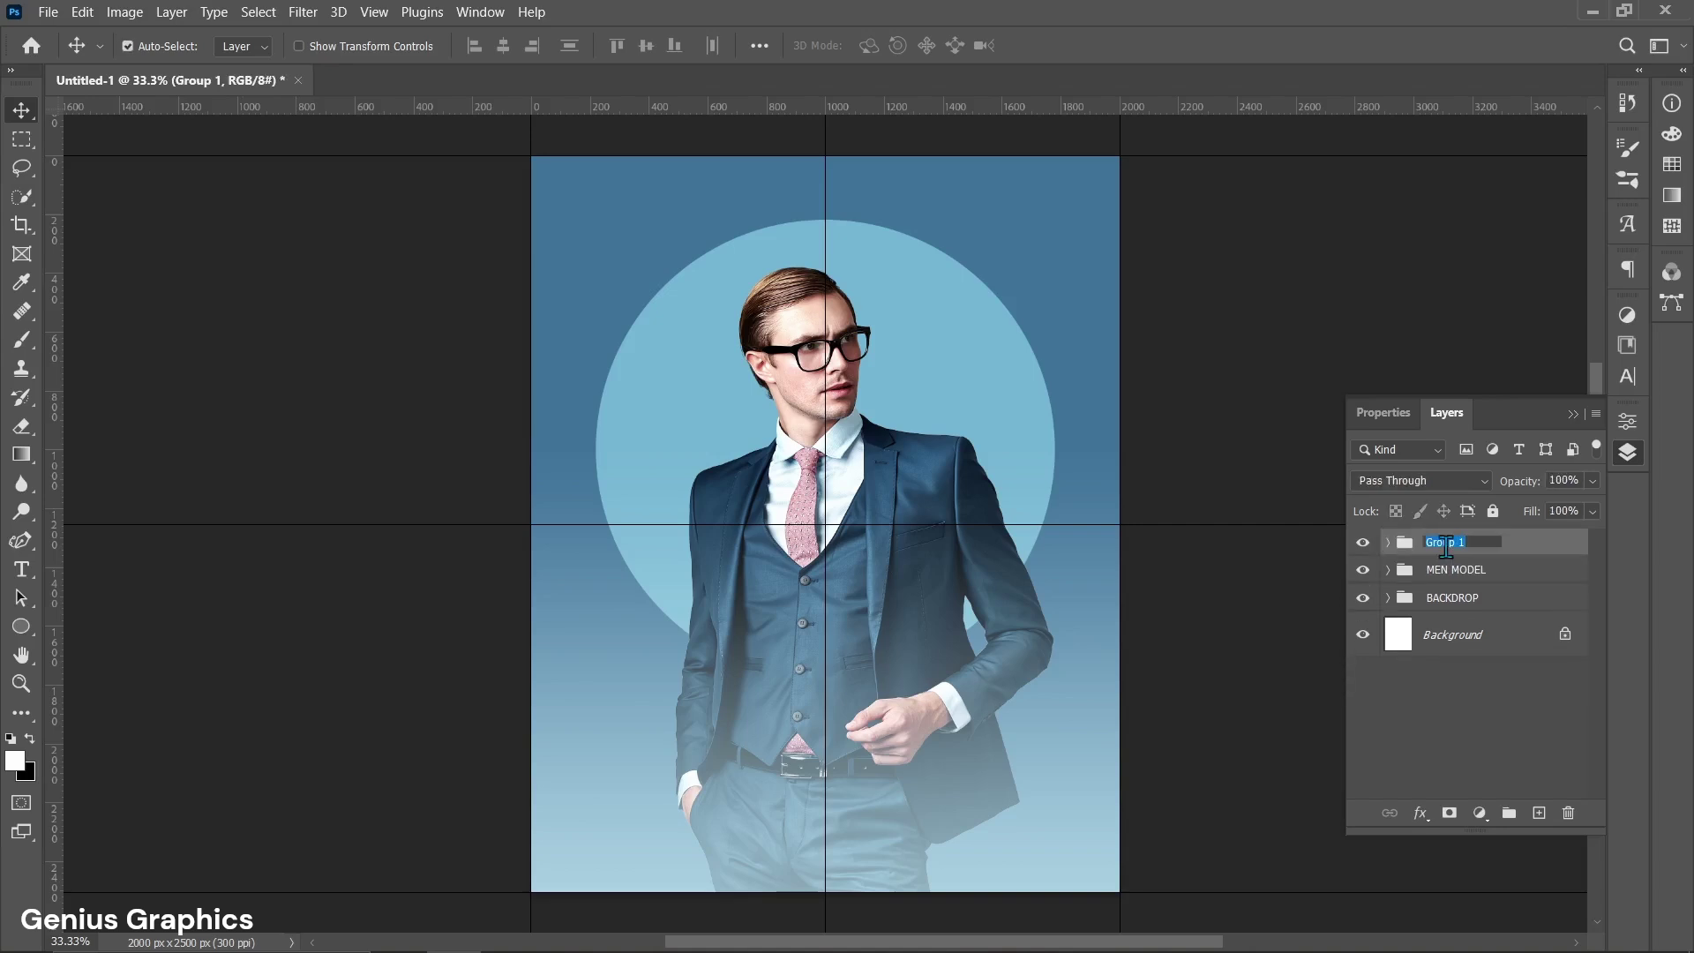
text(GRADIENT)
click(1523, 550)
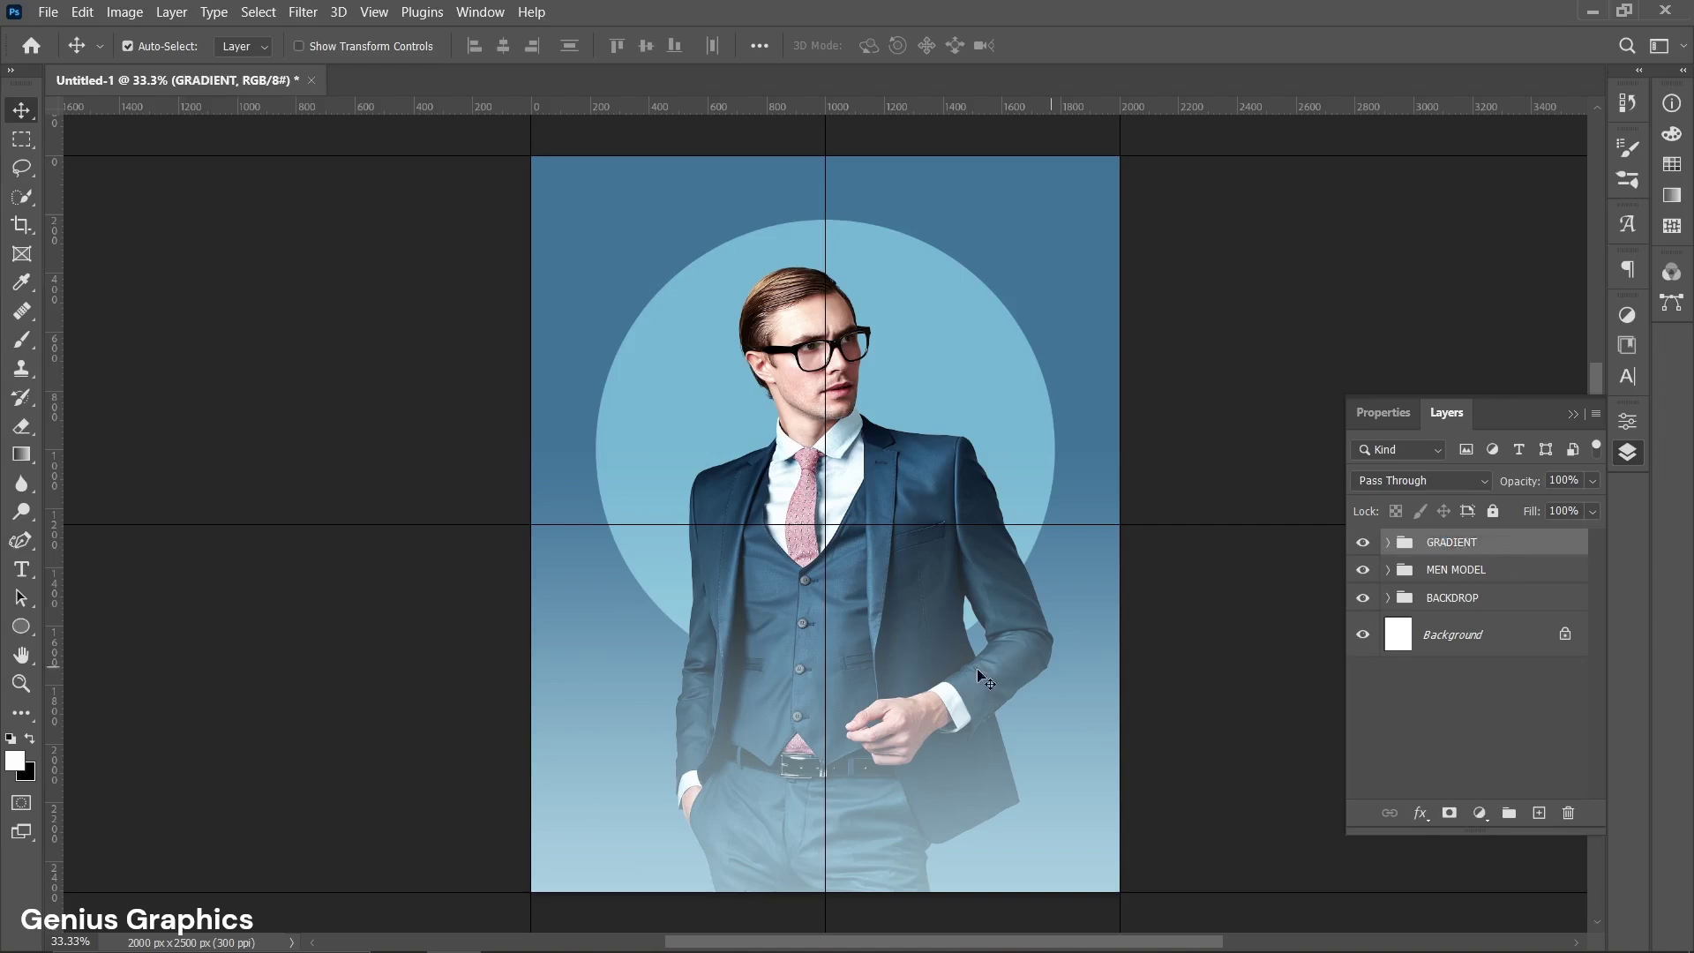
click(17, 575)
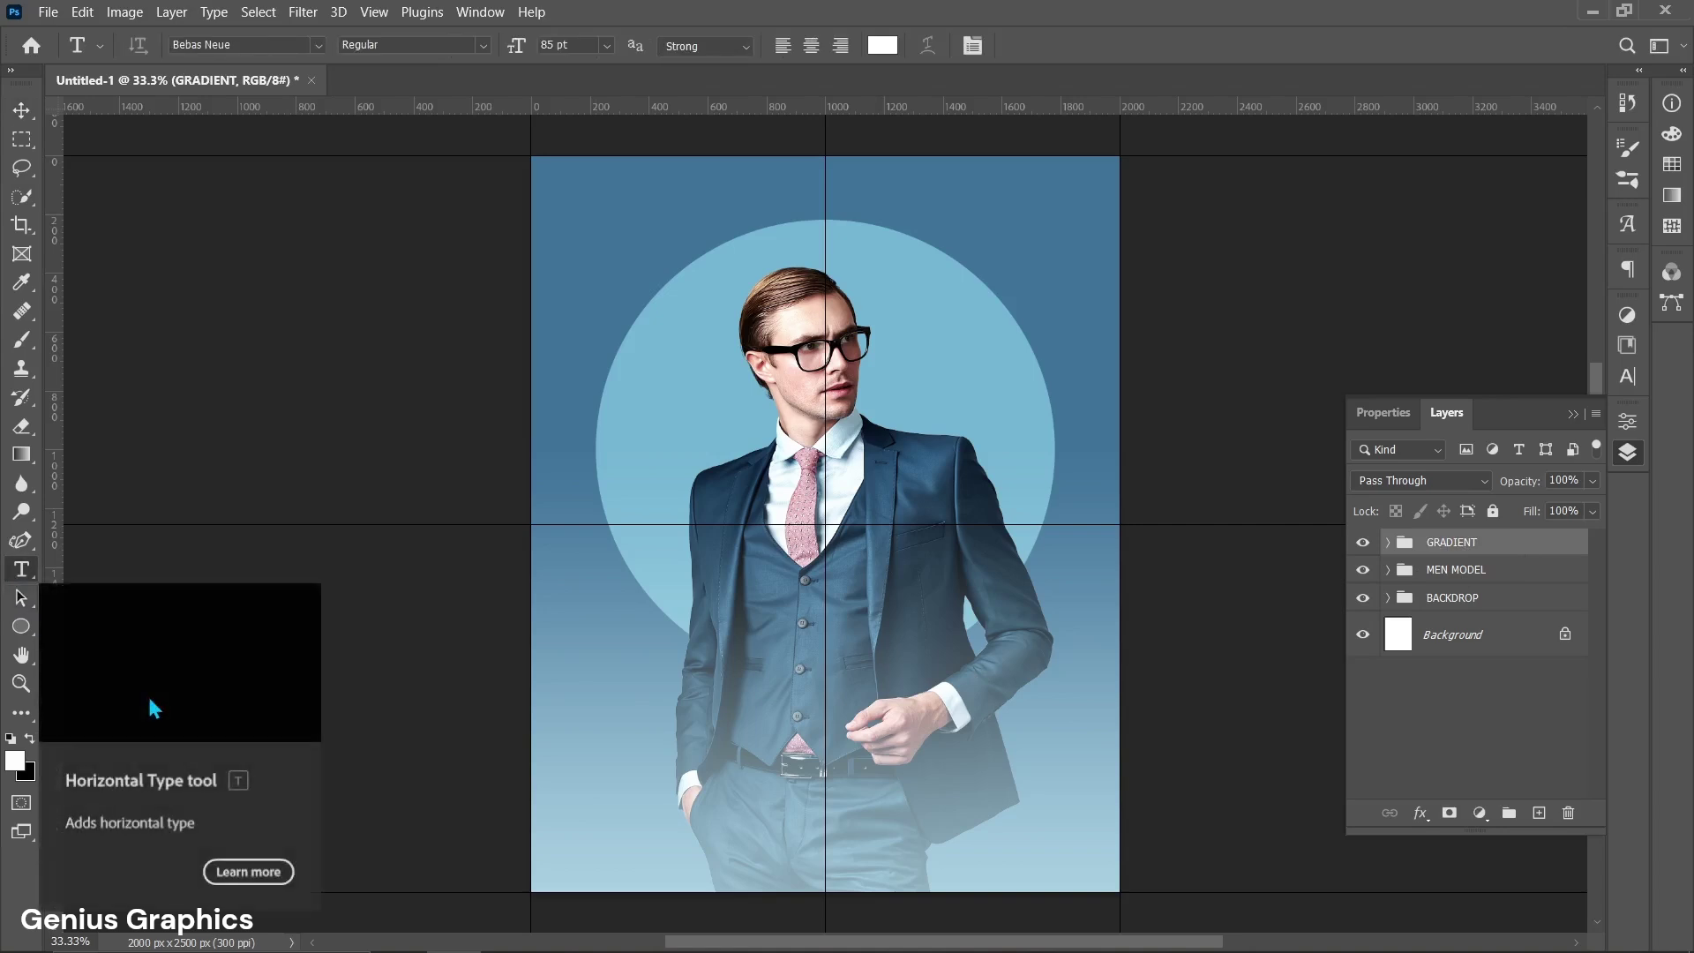
Type the headline BUSINESS TALKS! on the poster in Bebas Neue lettering.
click(629, 710)
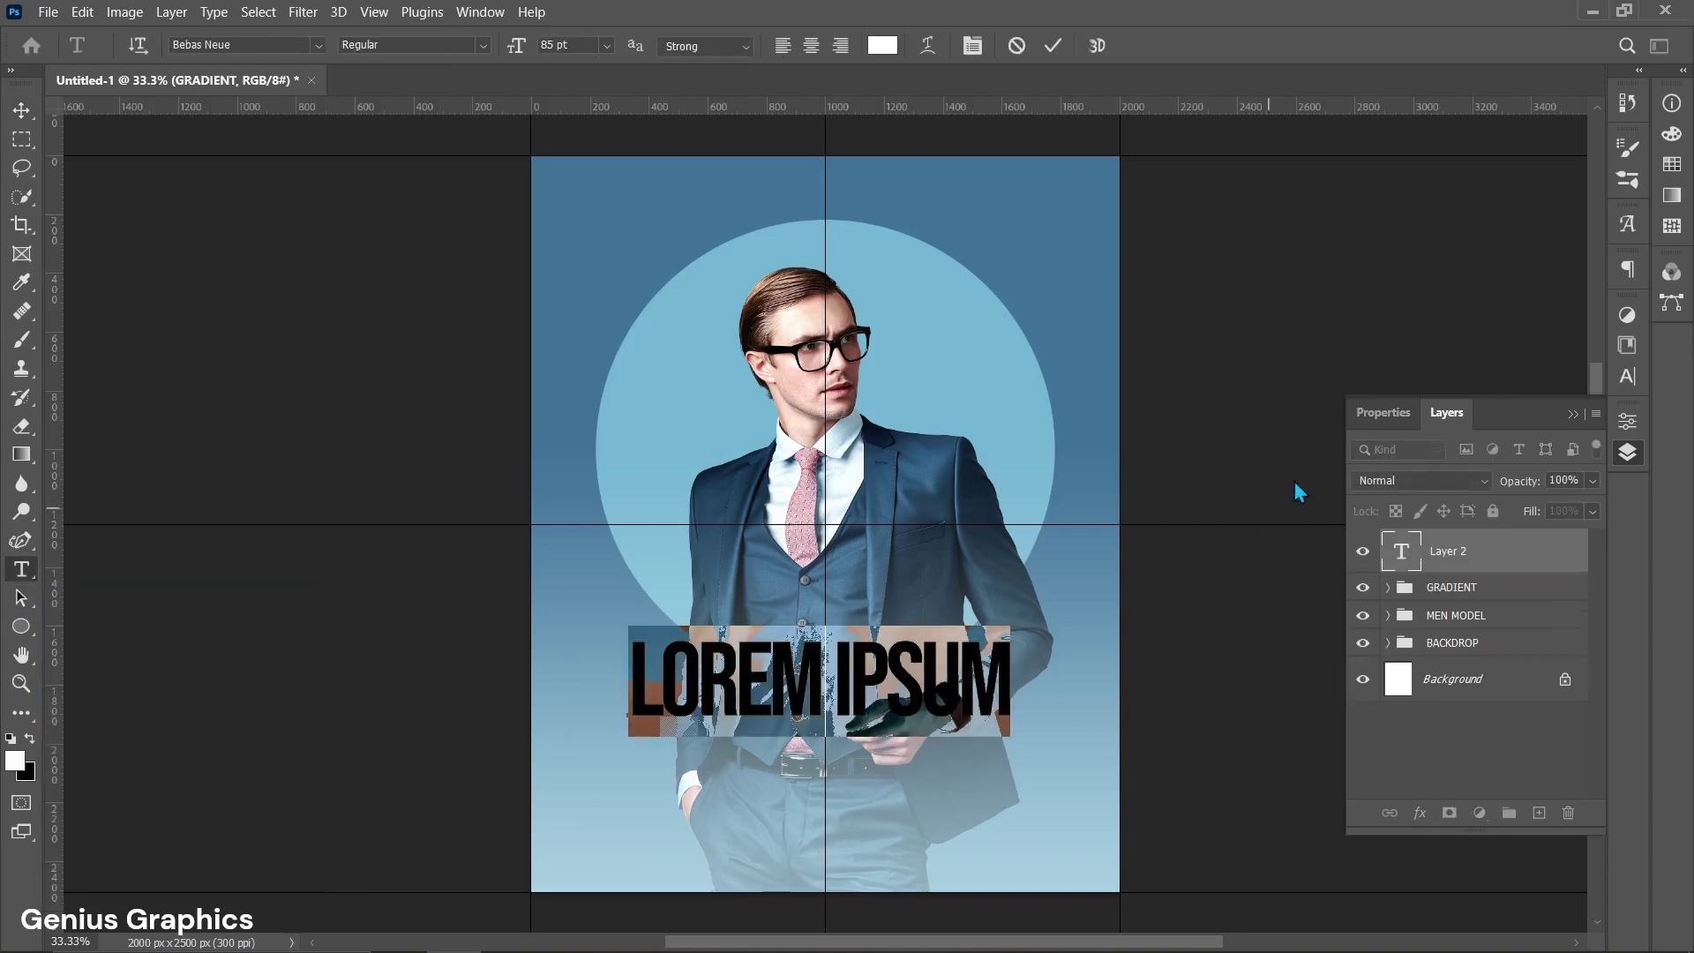
click(1365, 419)
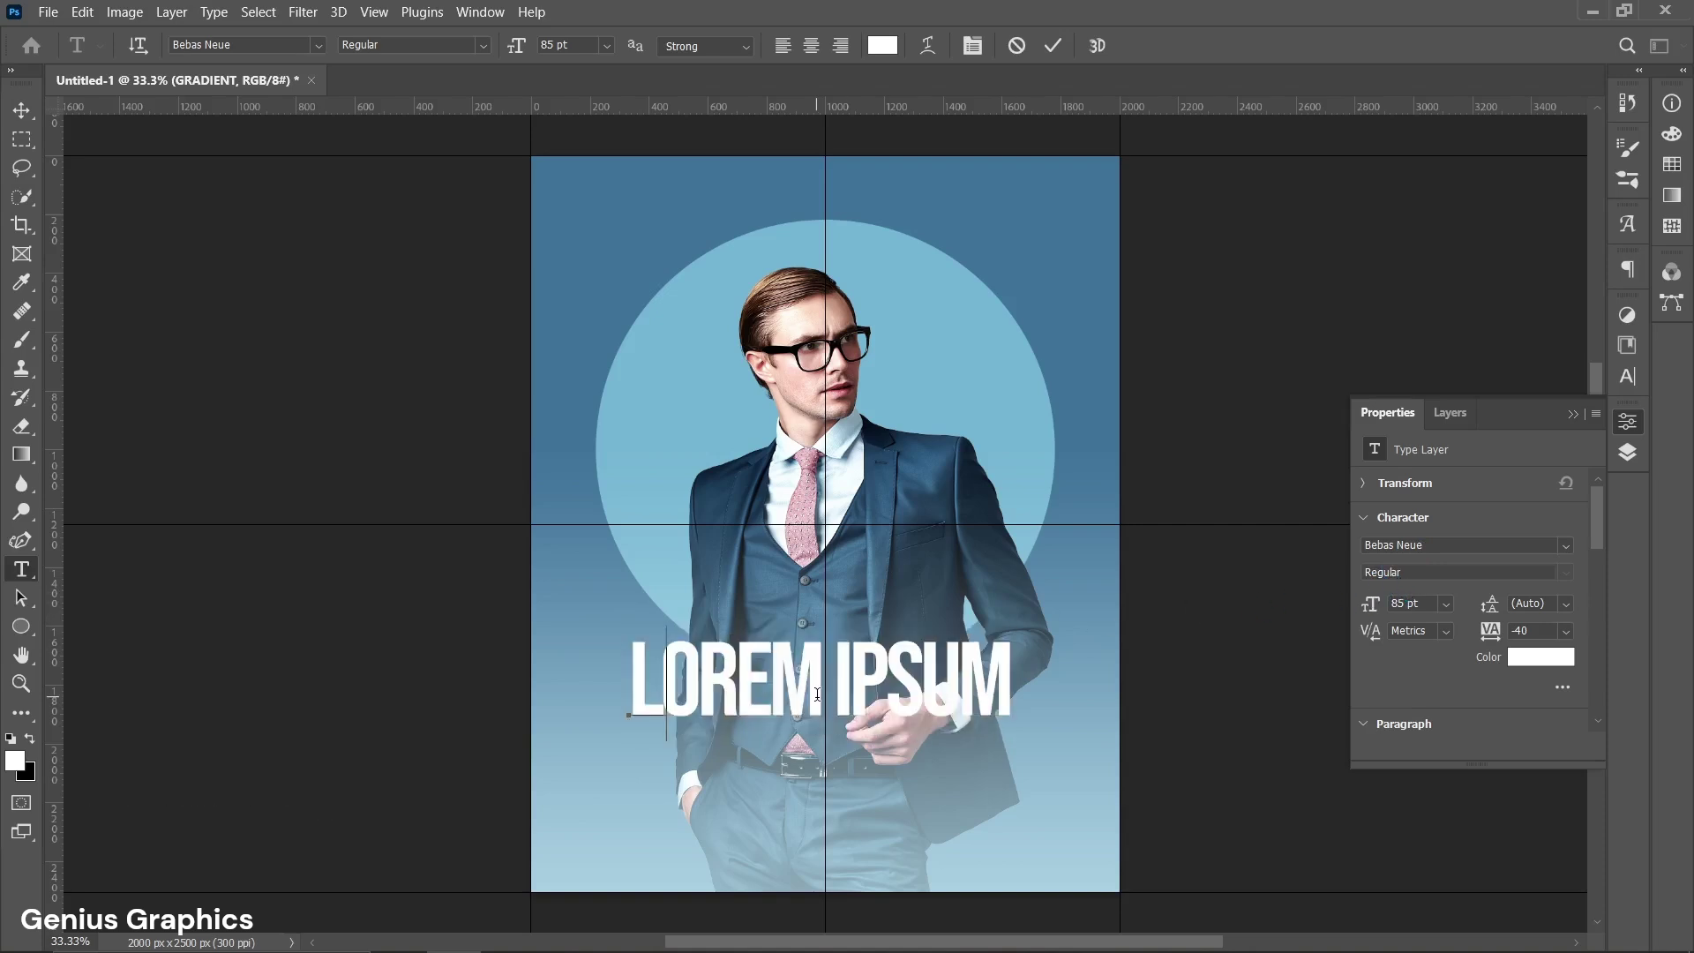
text(BUSINE)
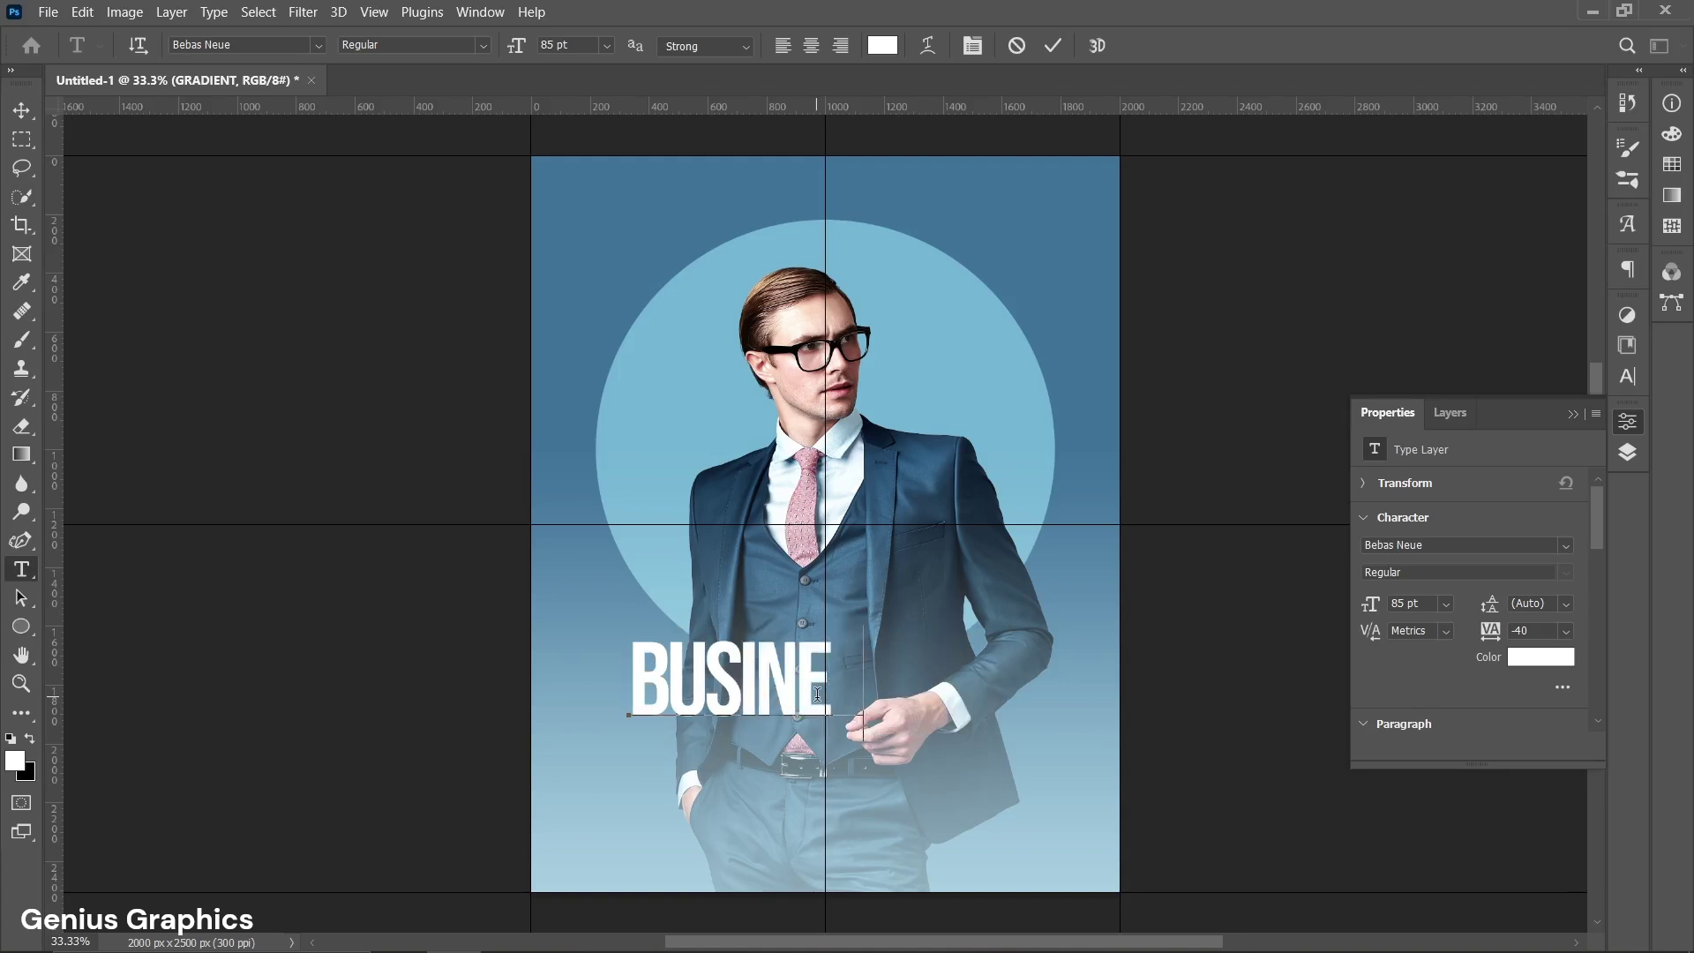
text(SS TALKS)
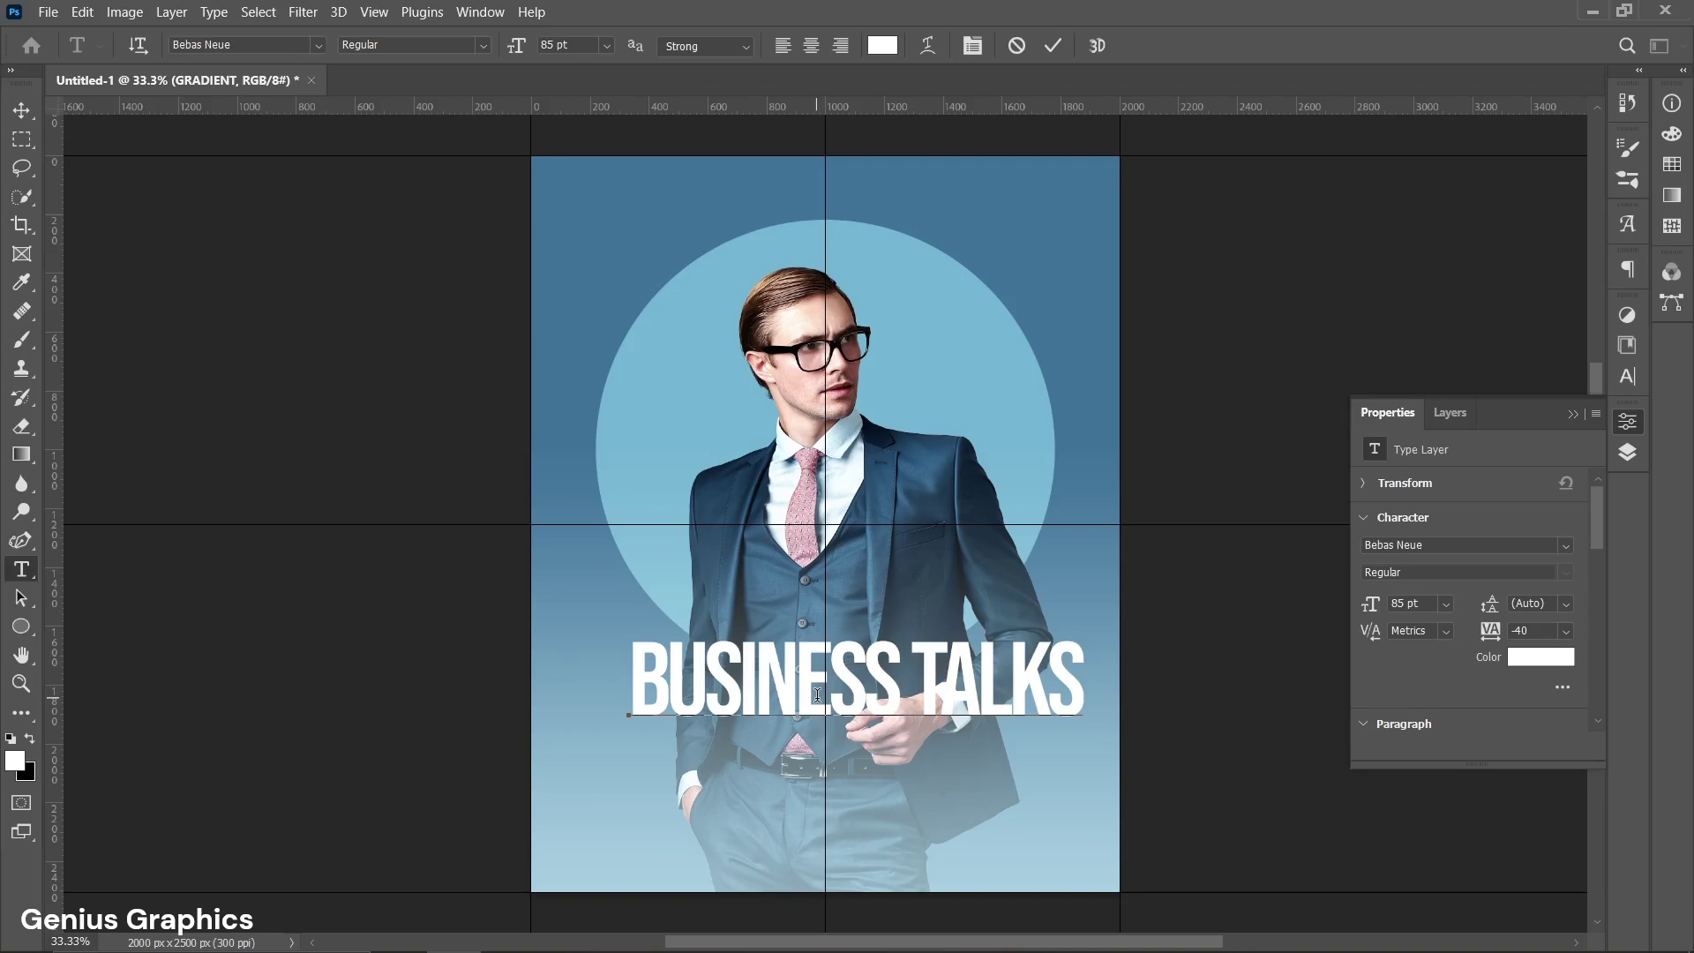
text(!)
Color the headline dark navy #09182b, sampled from the model's jacket.
triple_click(899, 699)
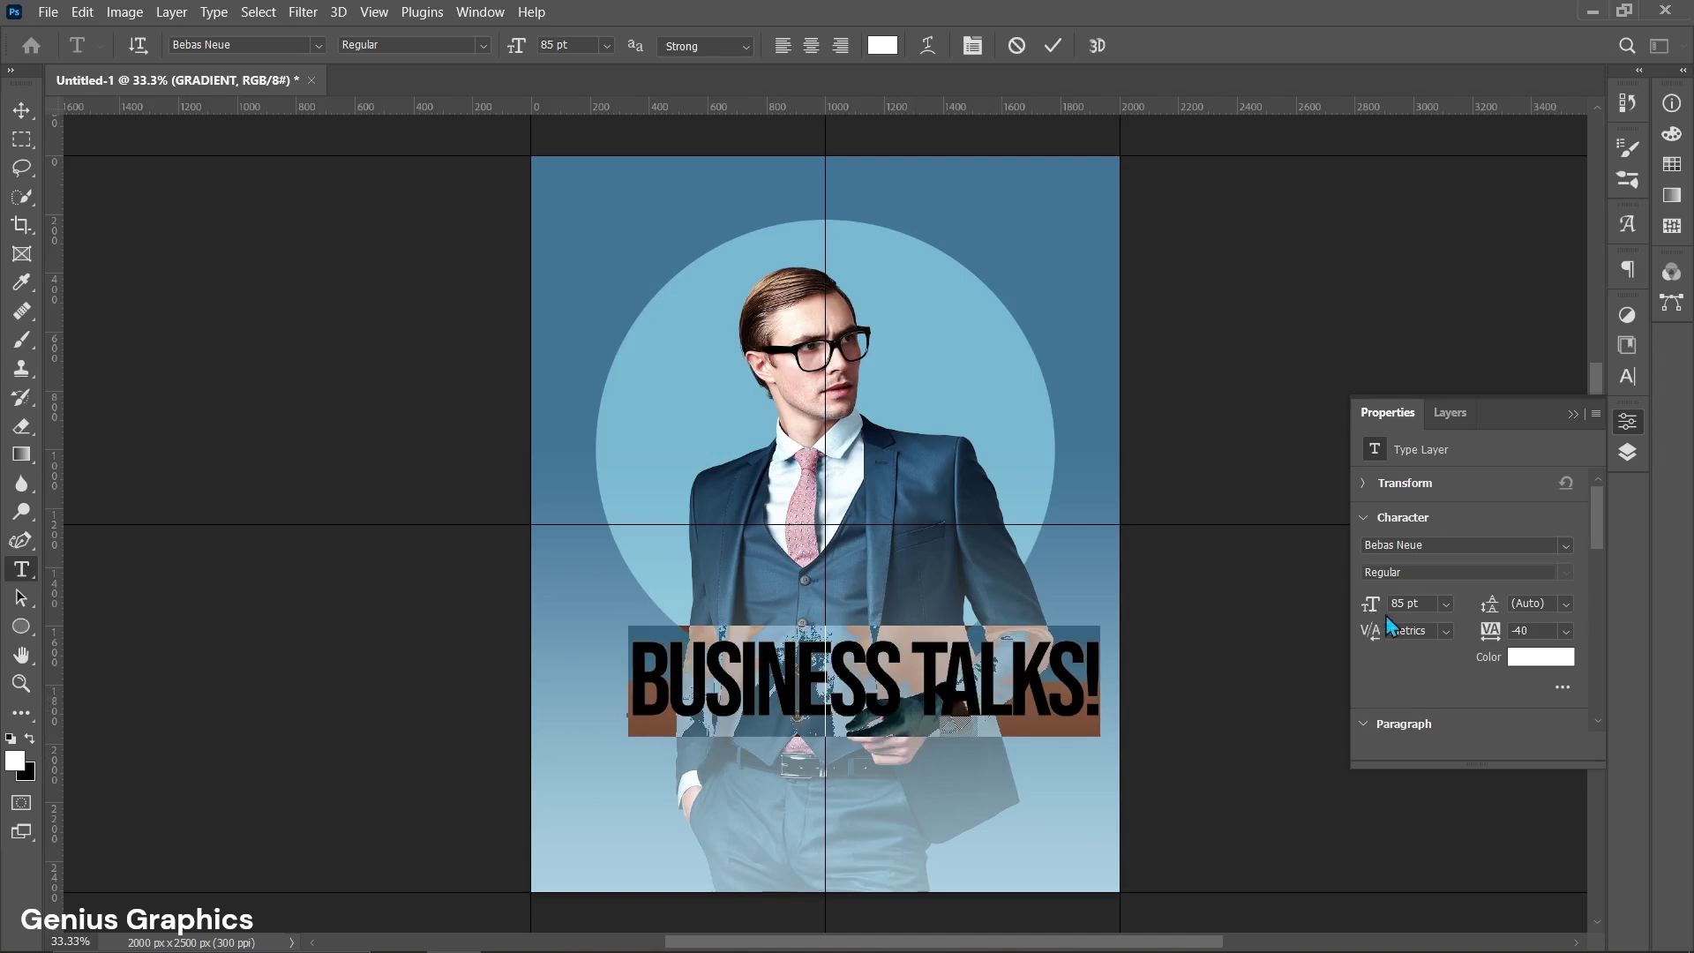
click(1535, 650)
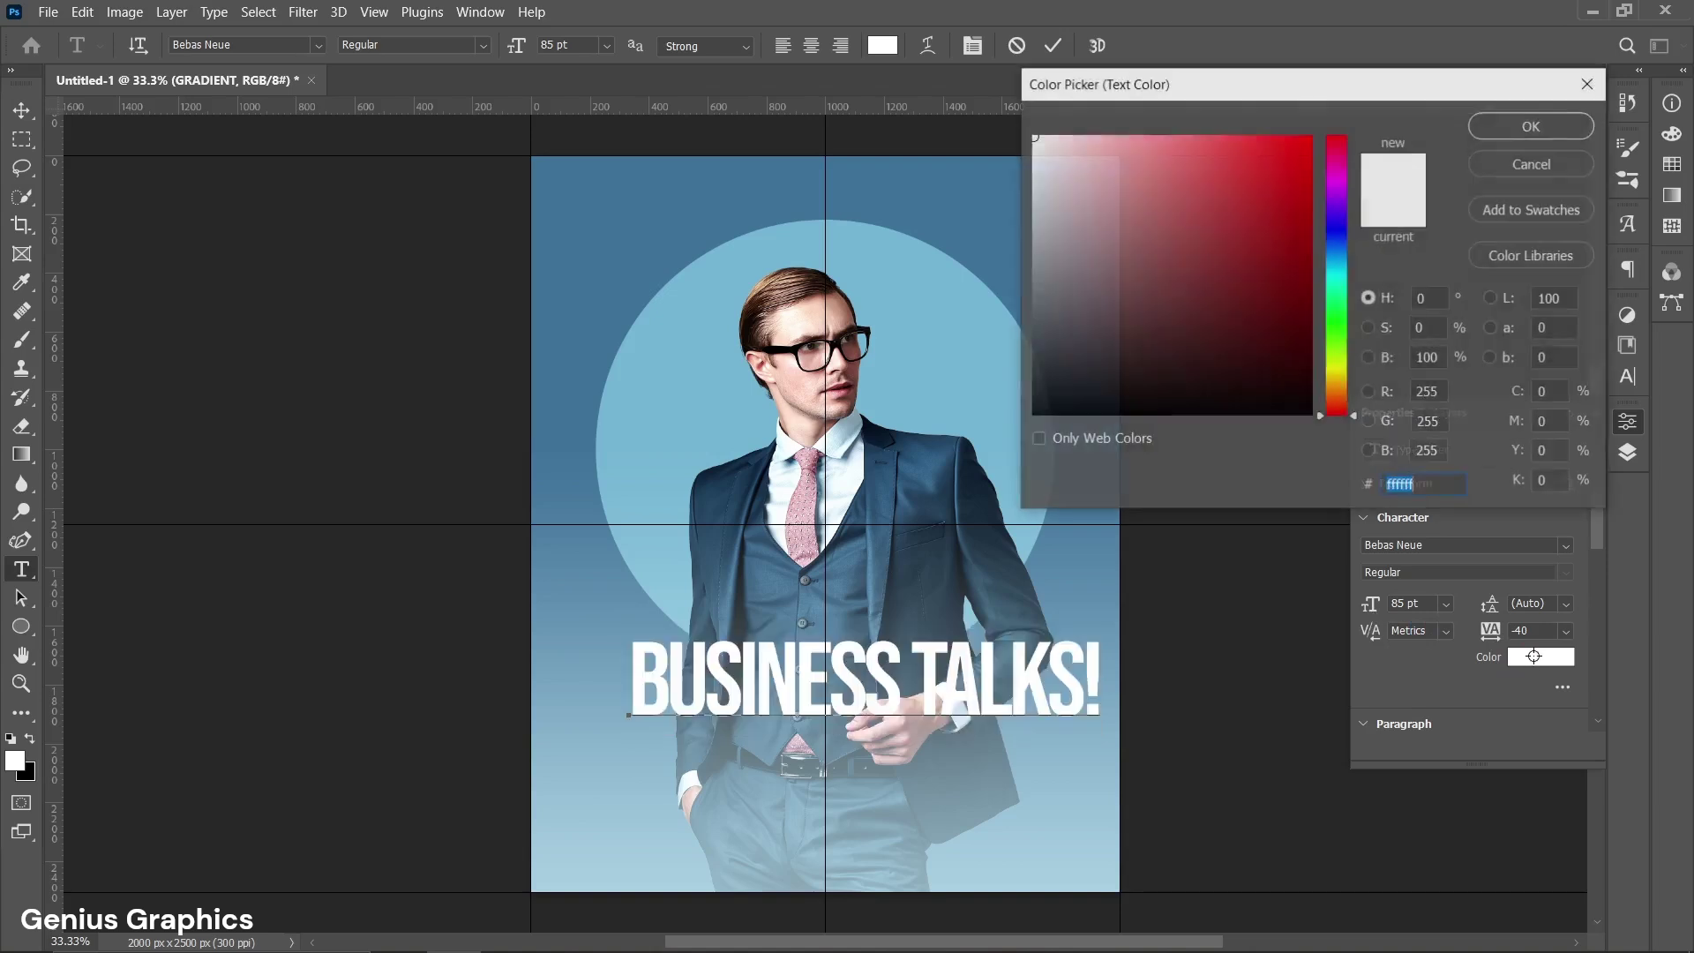
click(880, 440)
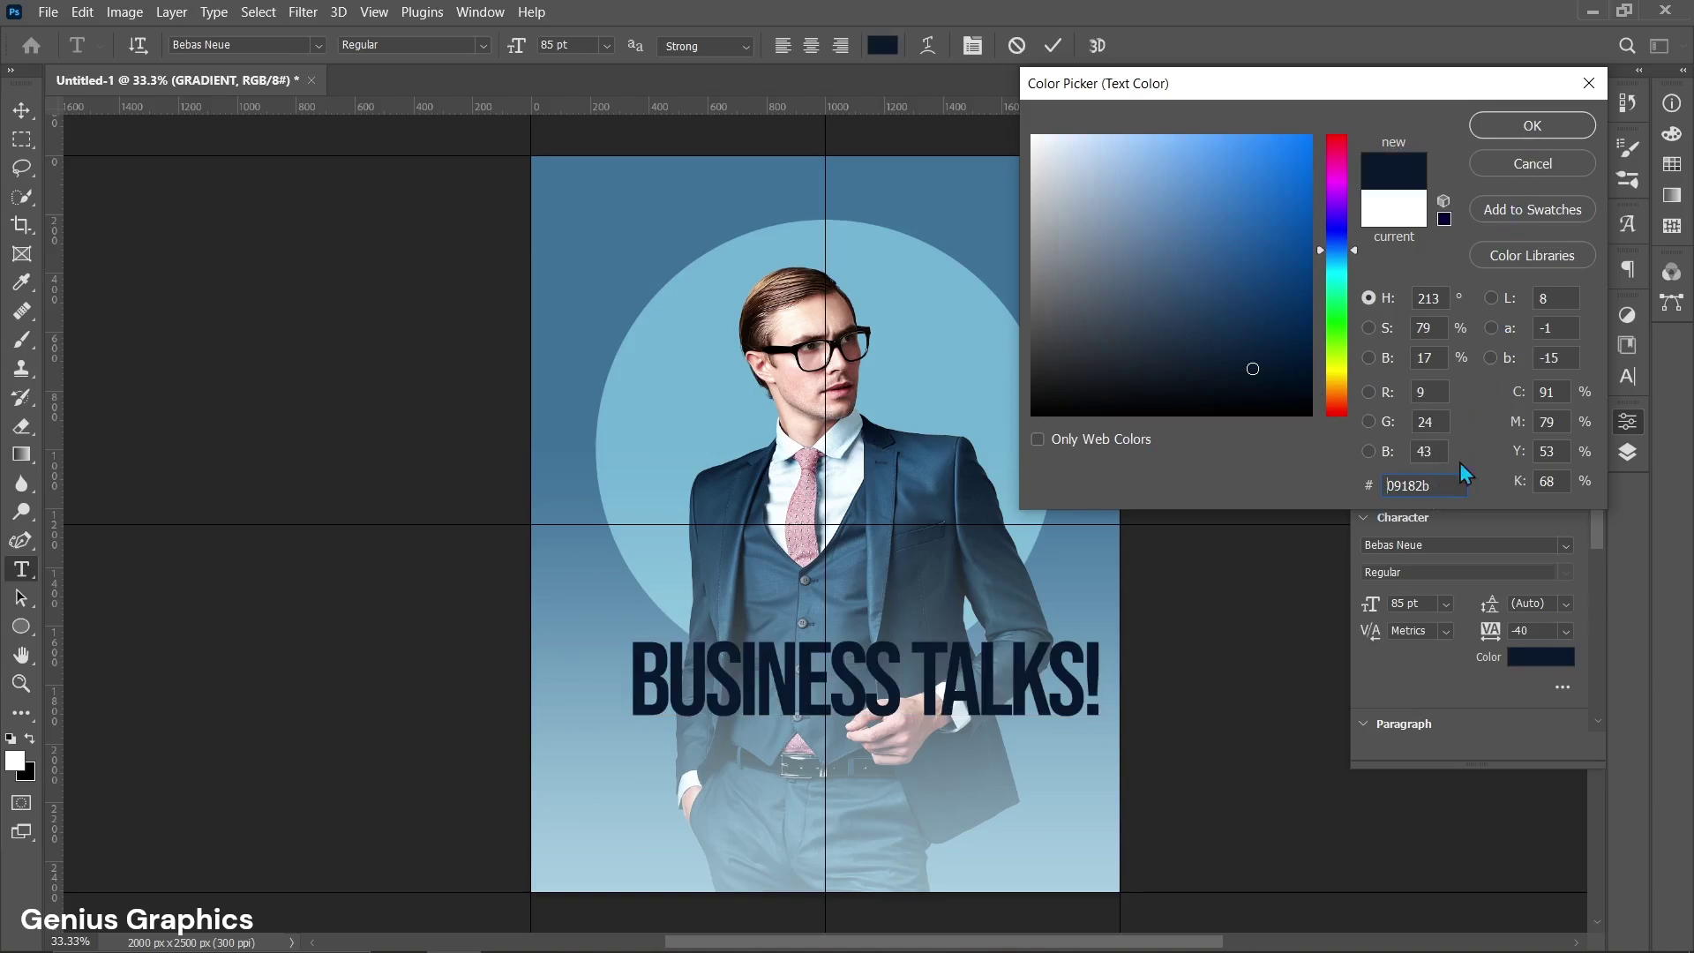
click(1514, 128)
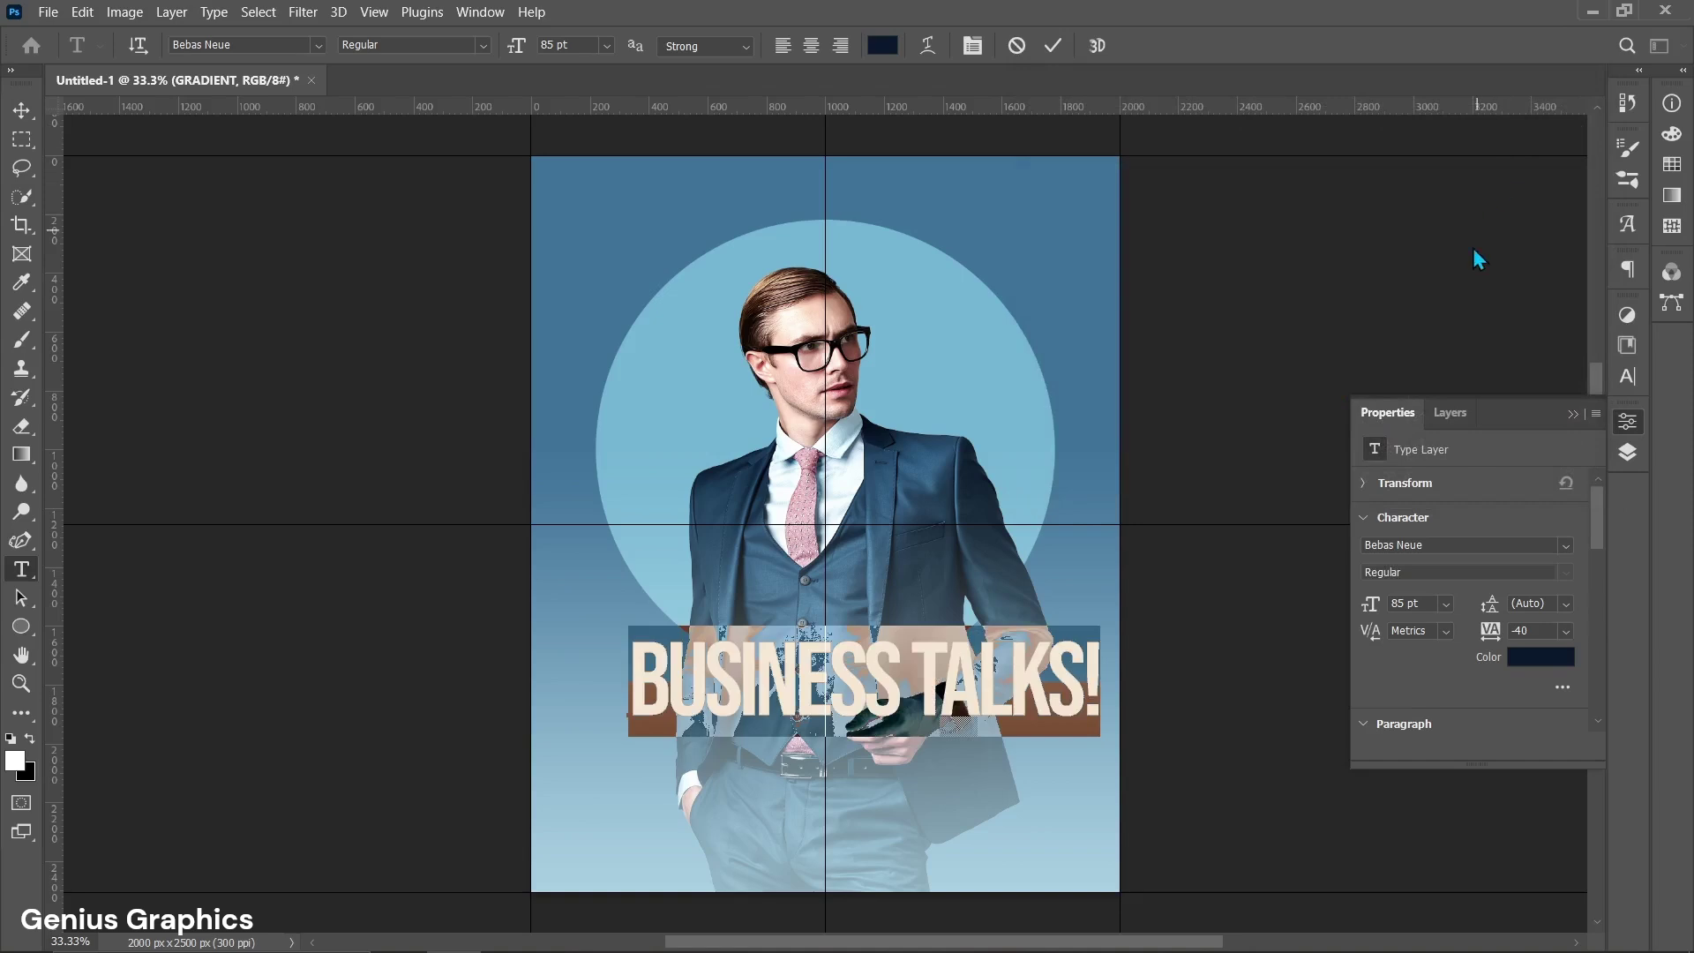
click(21, 109)
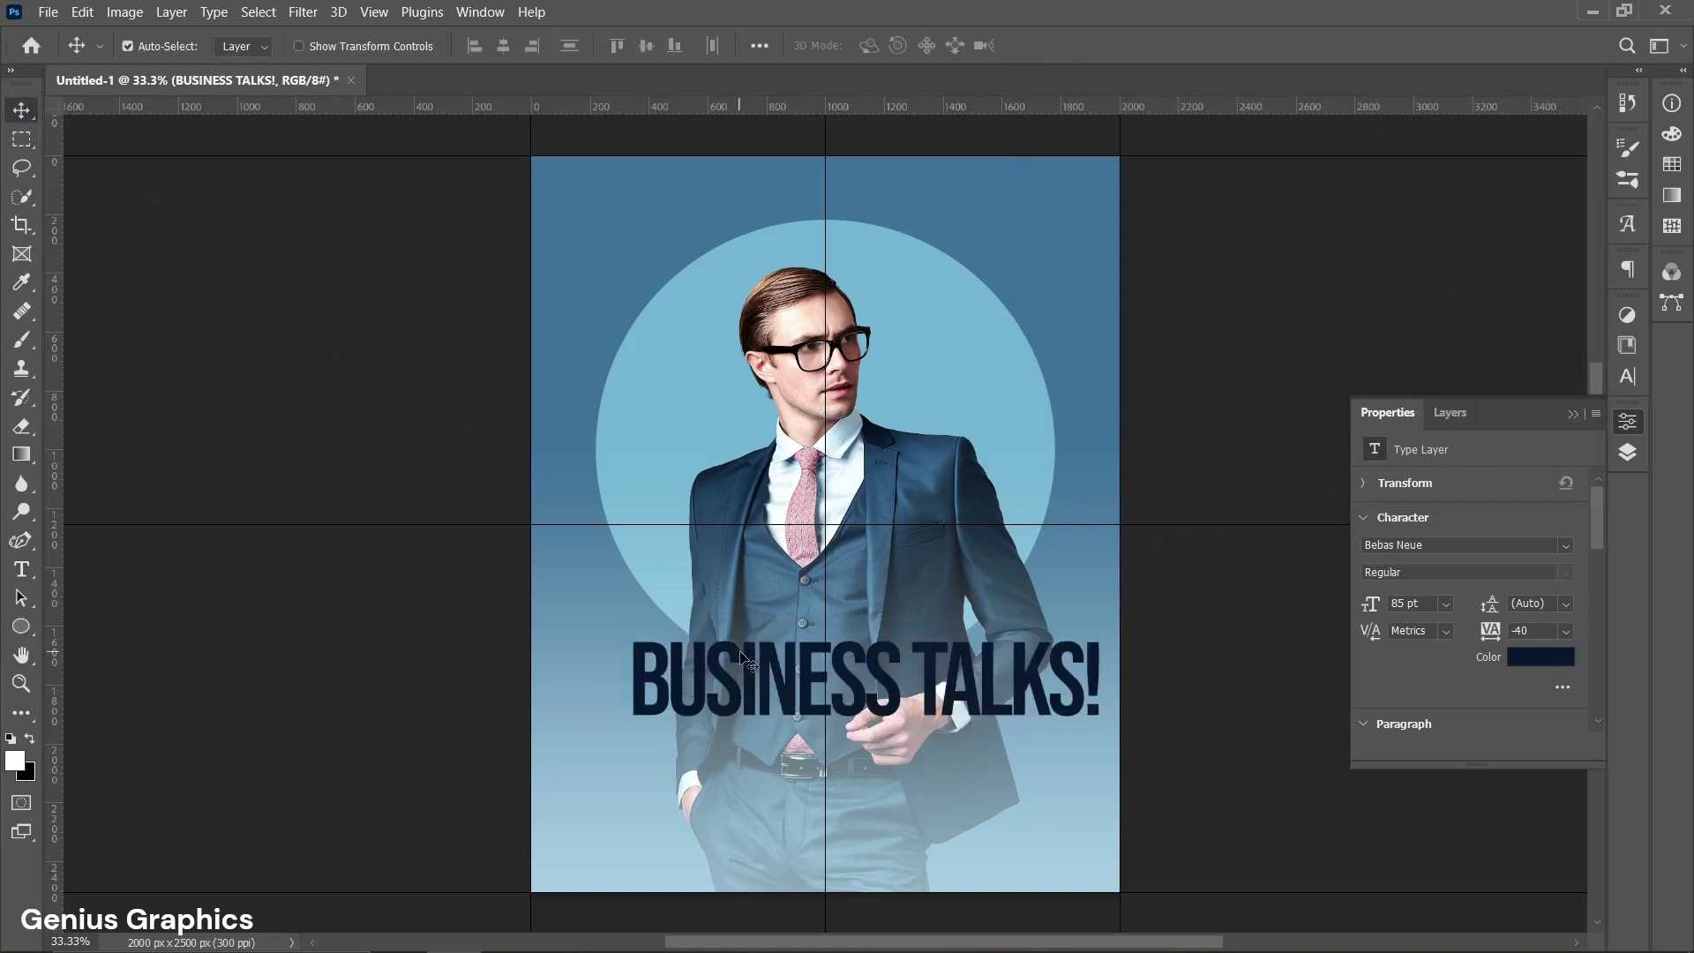
Move the BUSINESS TALKS! headline up to the top of the poster.
key(ctrl+t)
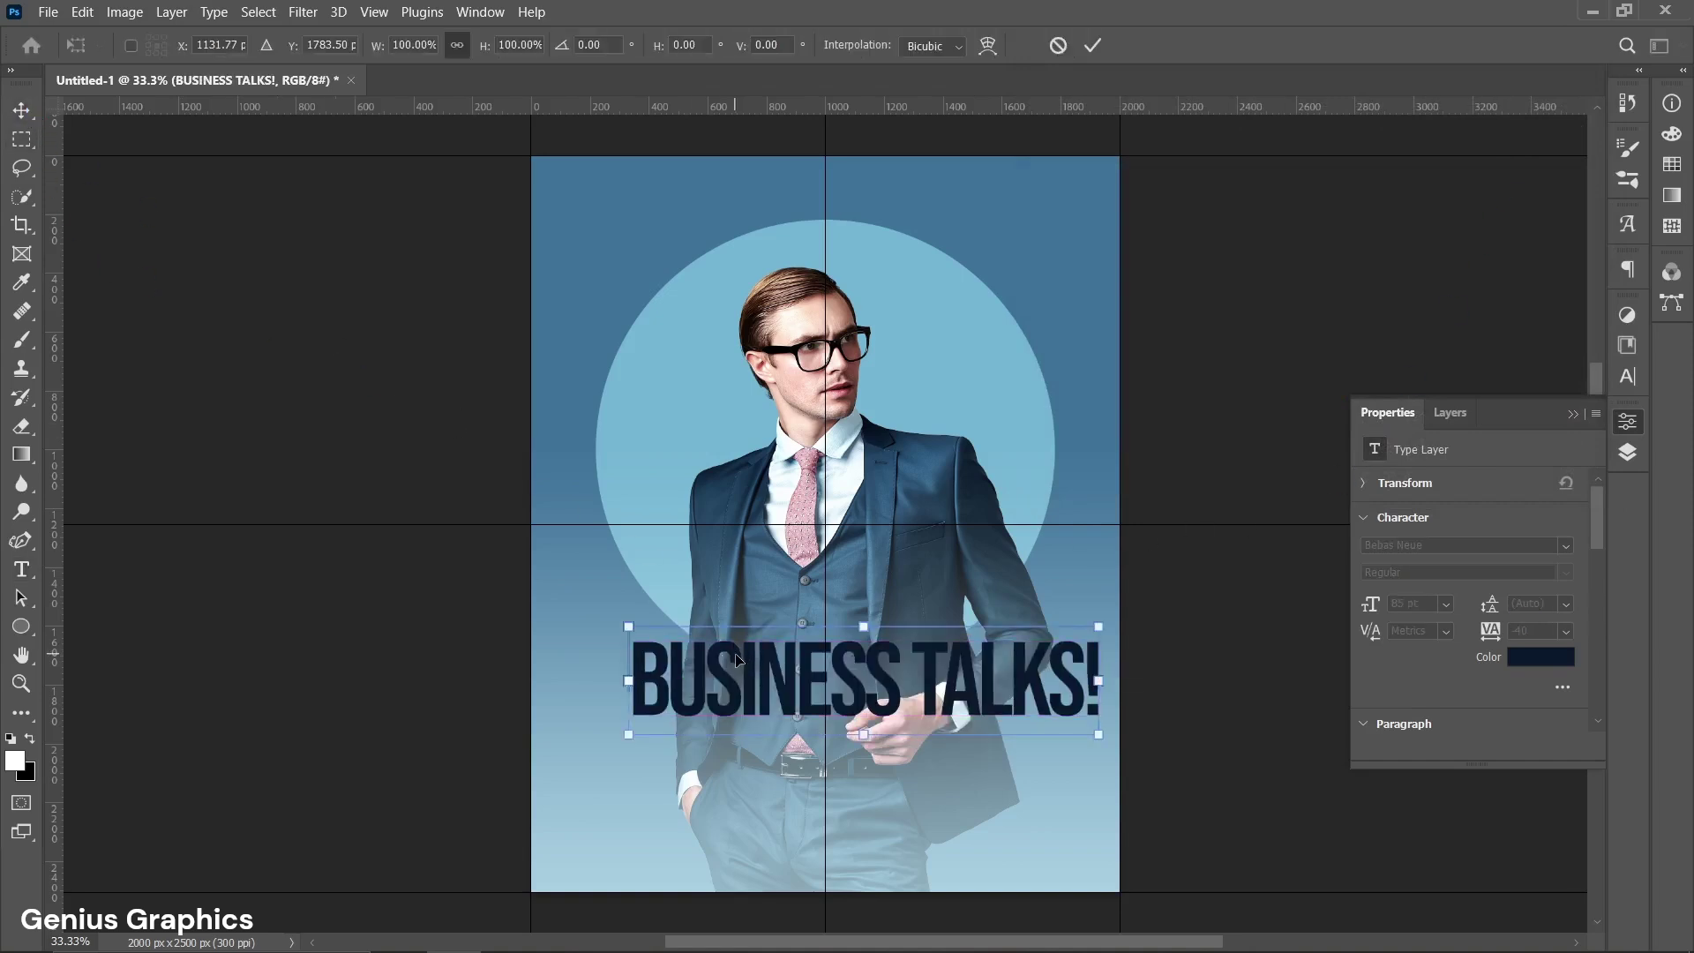
drag(789, 691, 815, 241)
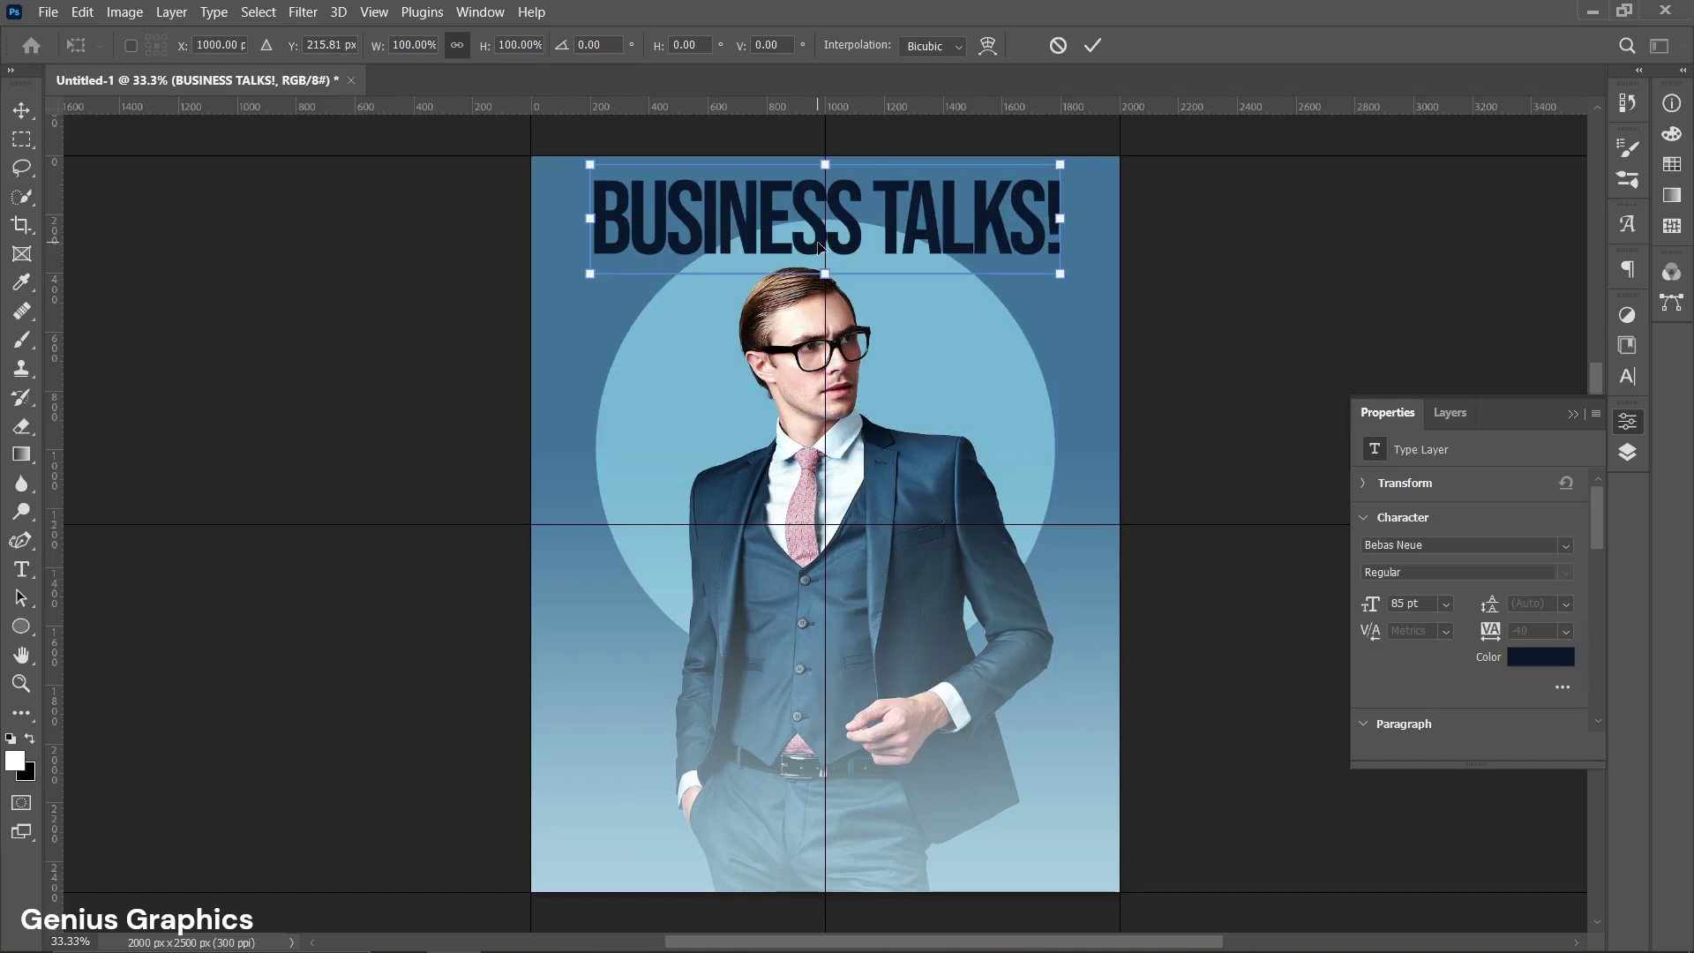
click(1091, 48)
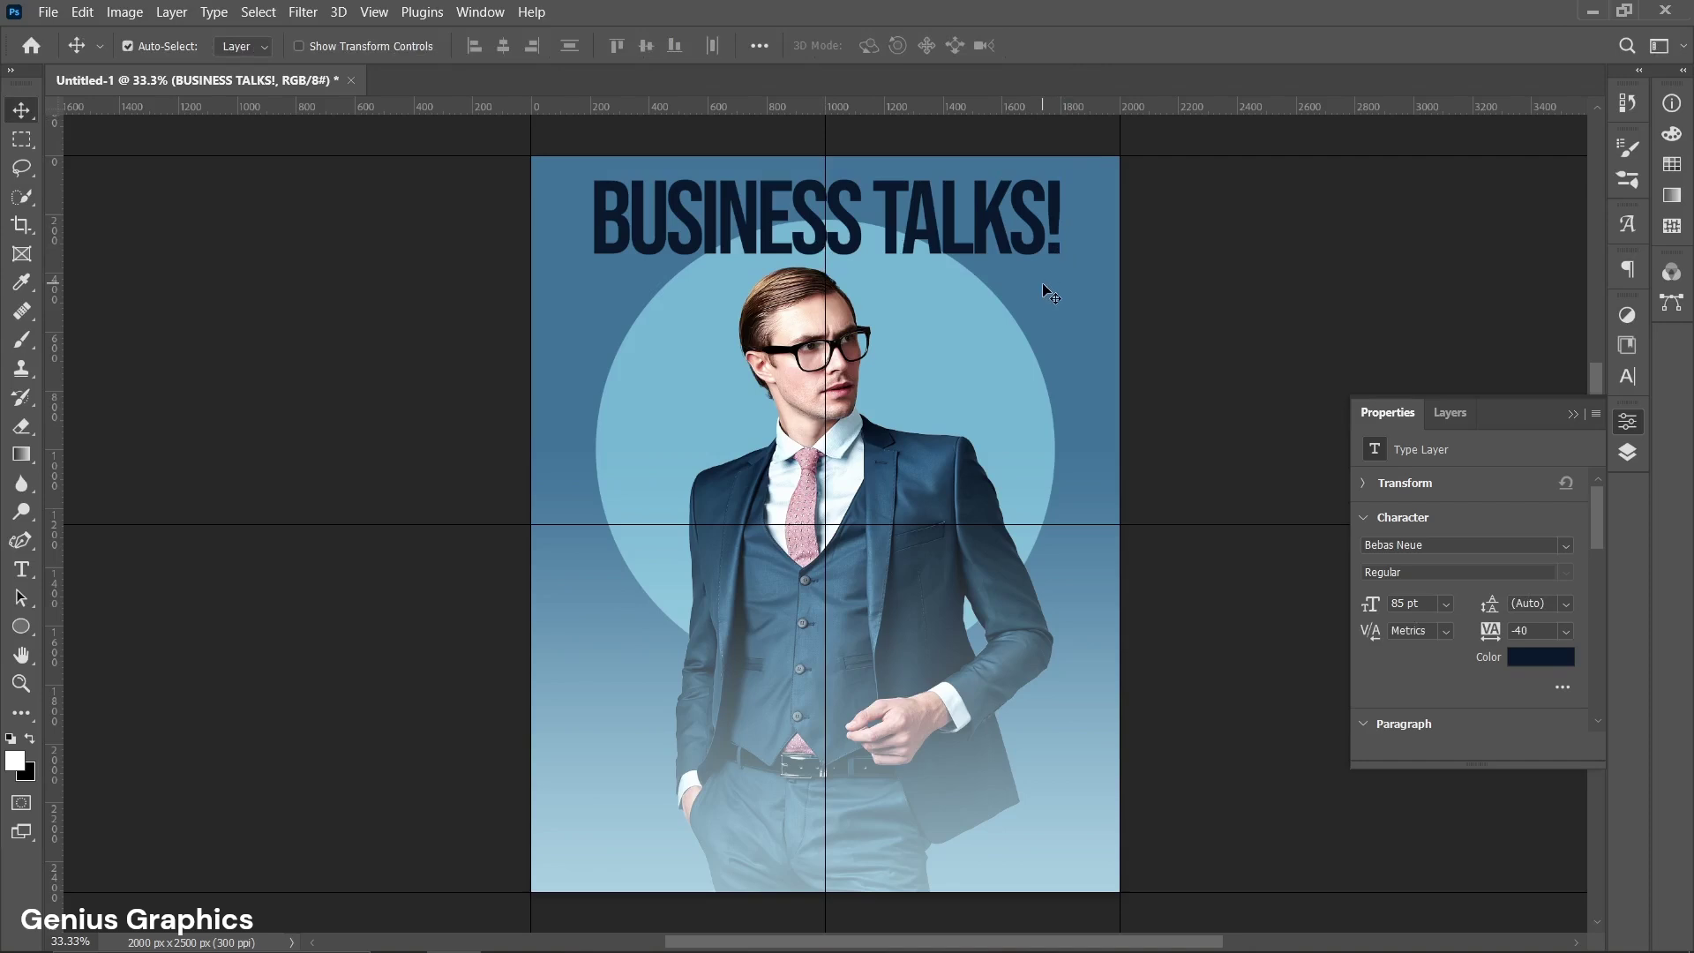
Set the headline layer's blend mode to Pin Light.
click(1448, 415)
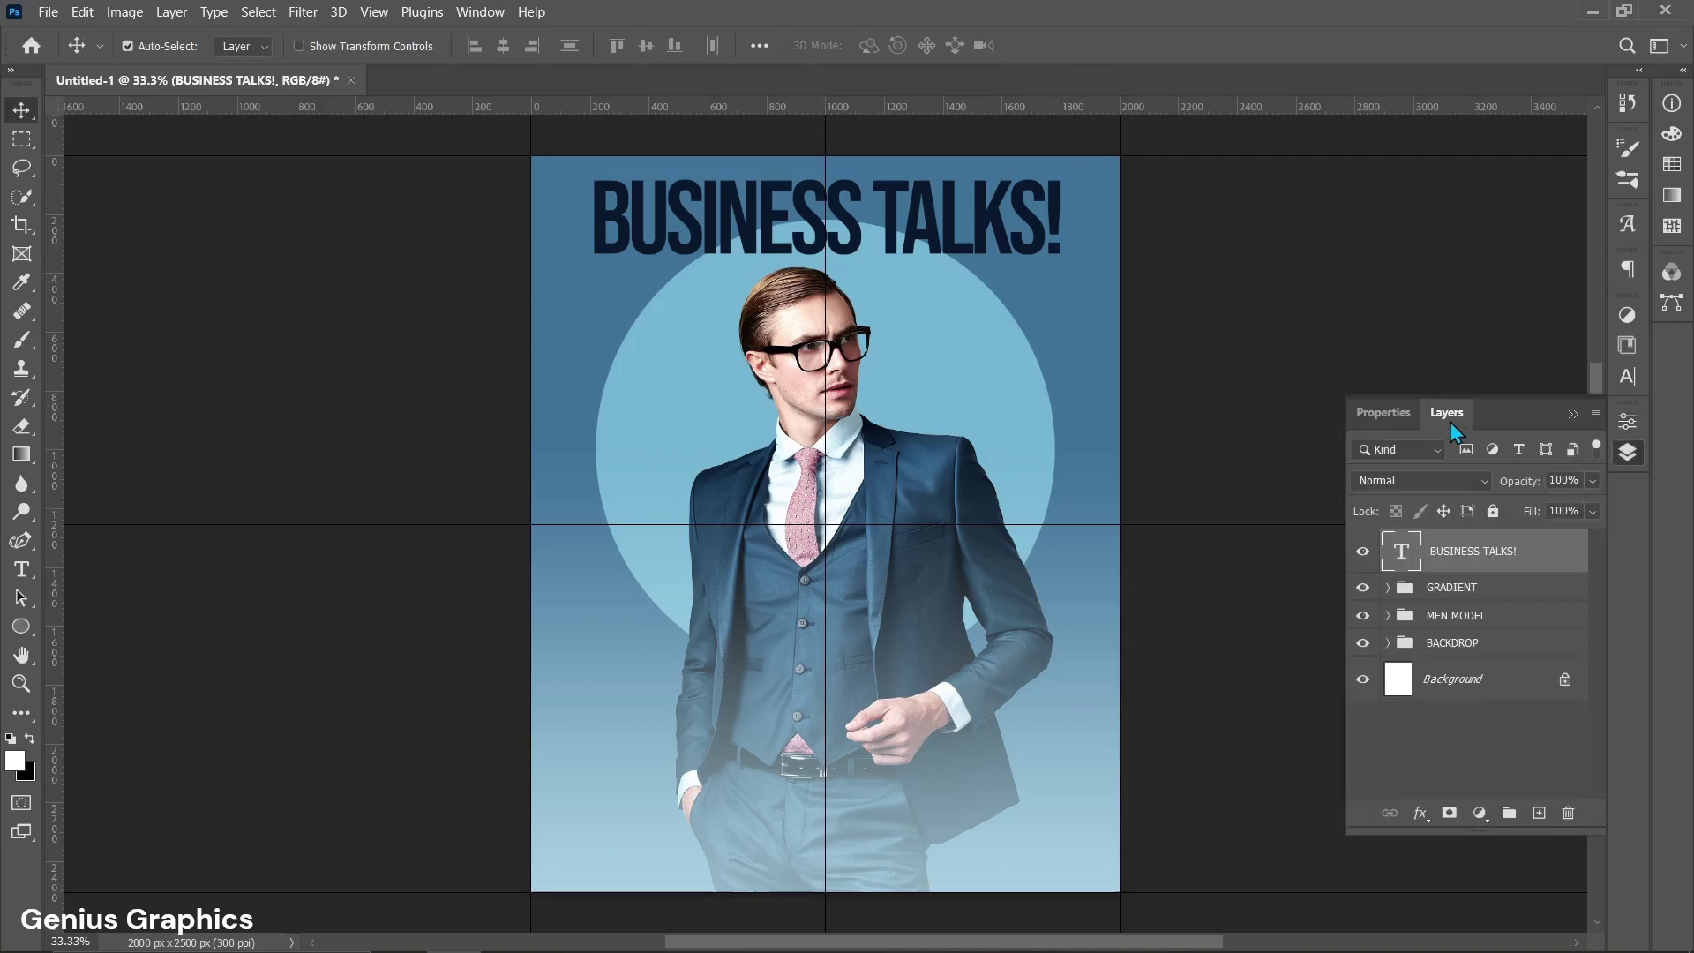
click(1457, 484)
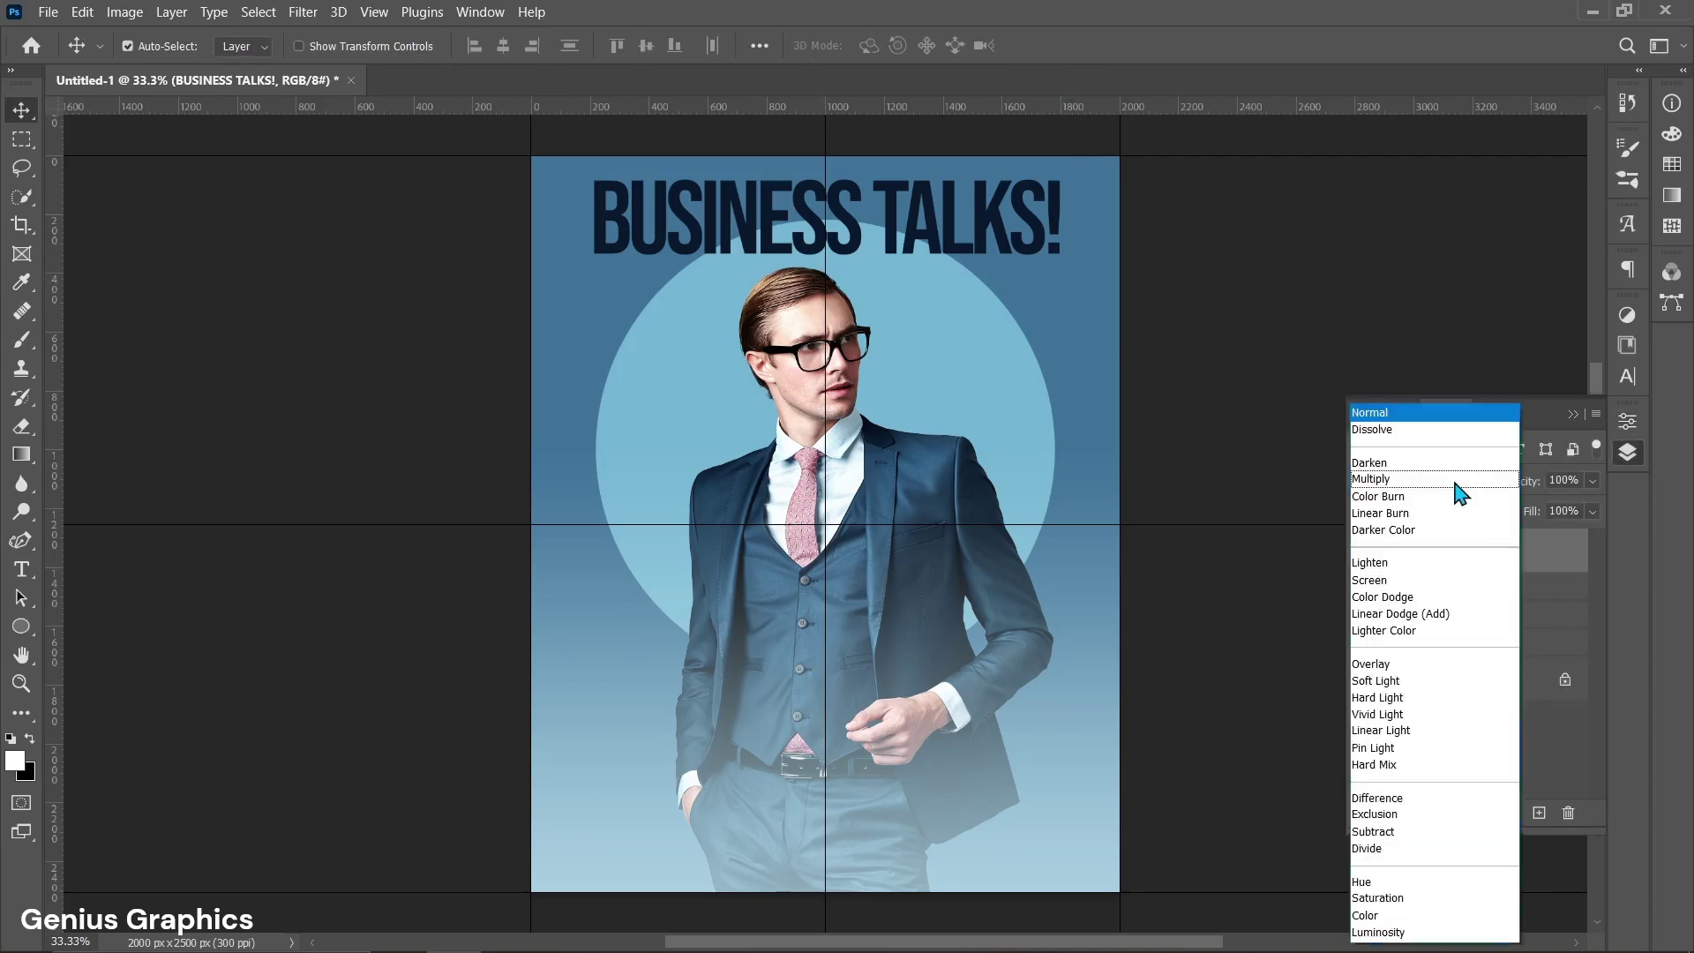
click(1427, 750)
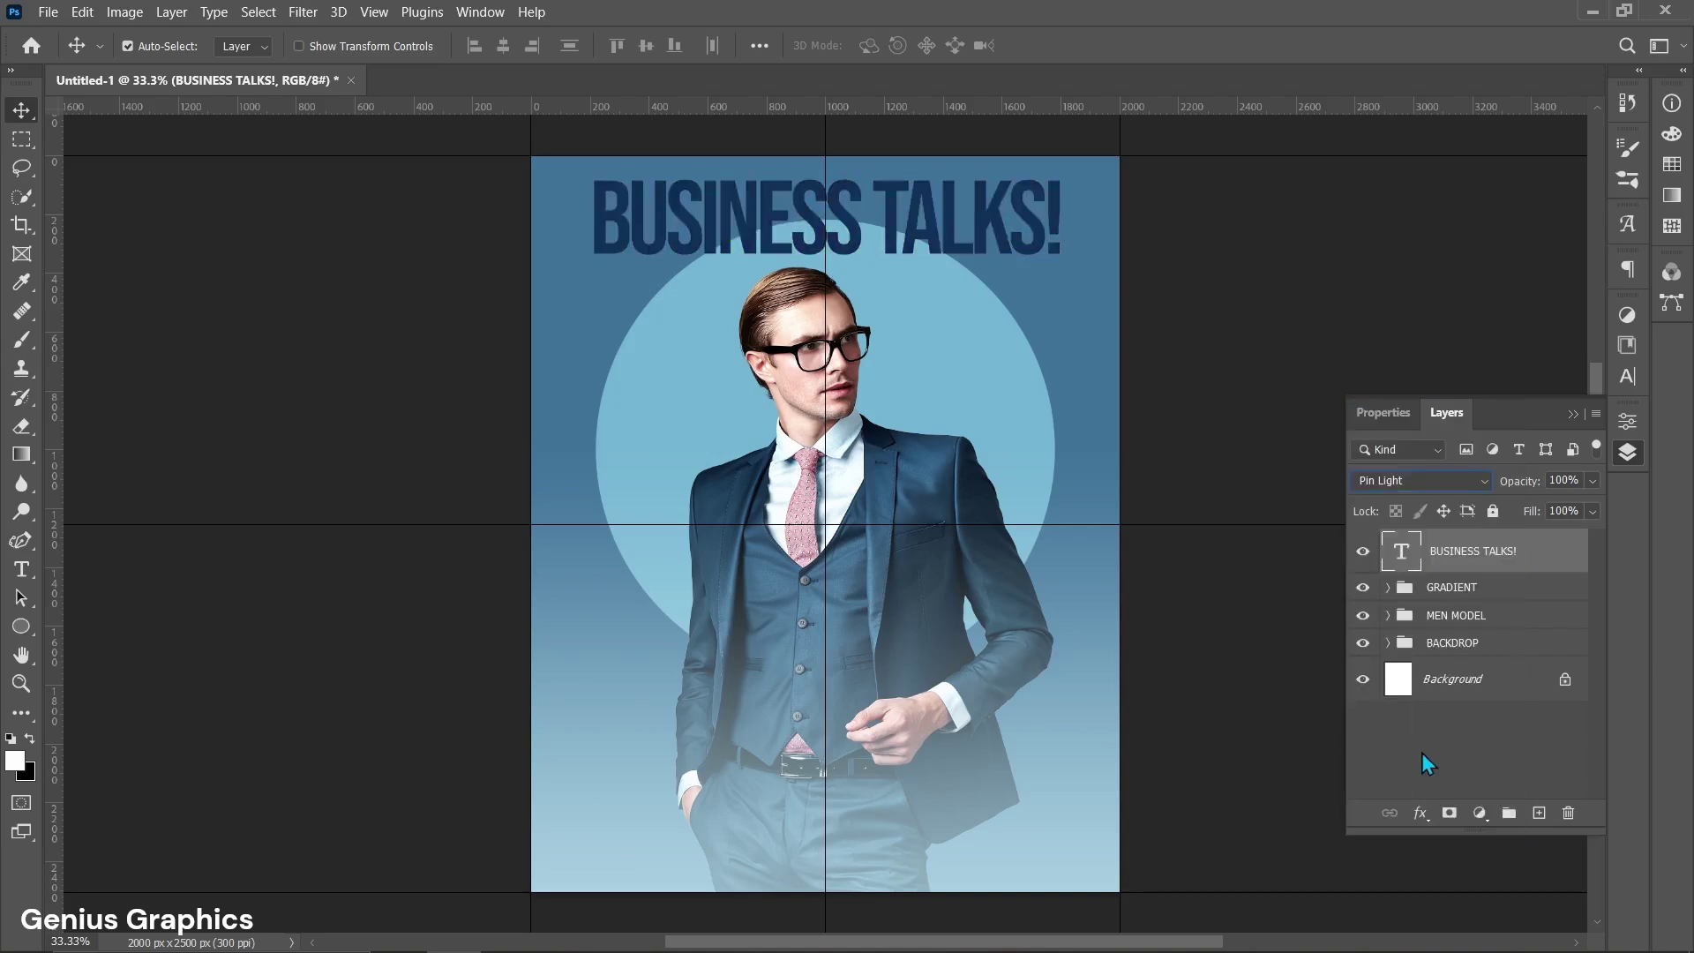
click(27, 576)
Add a 'Signature Style' text line in Brittany Signature and nudge it into place.
click(688, 734)
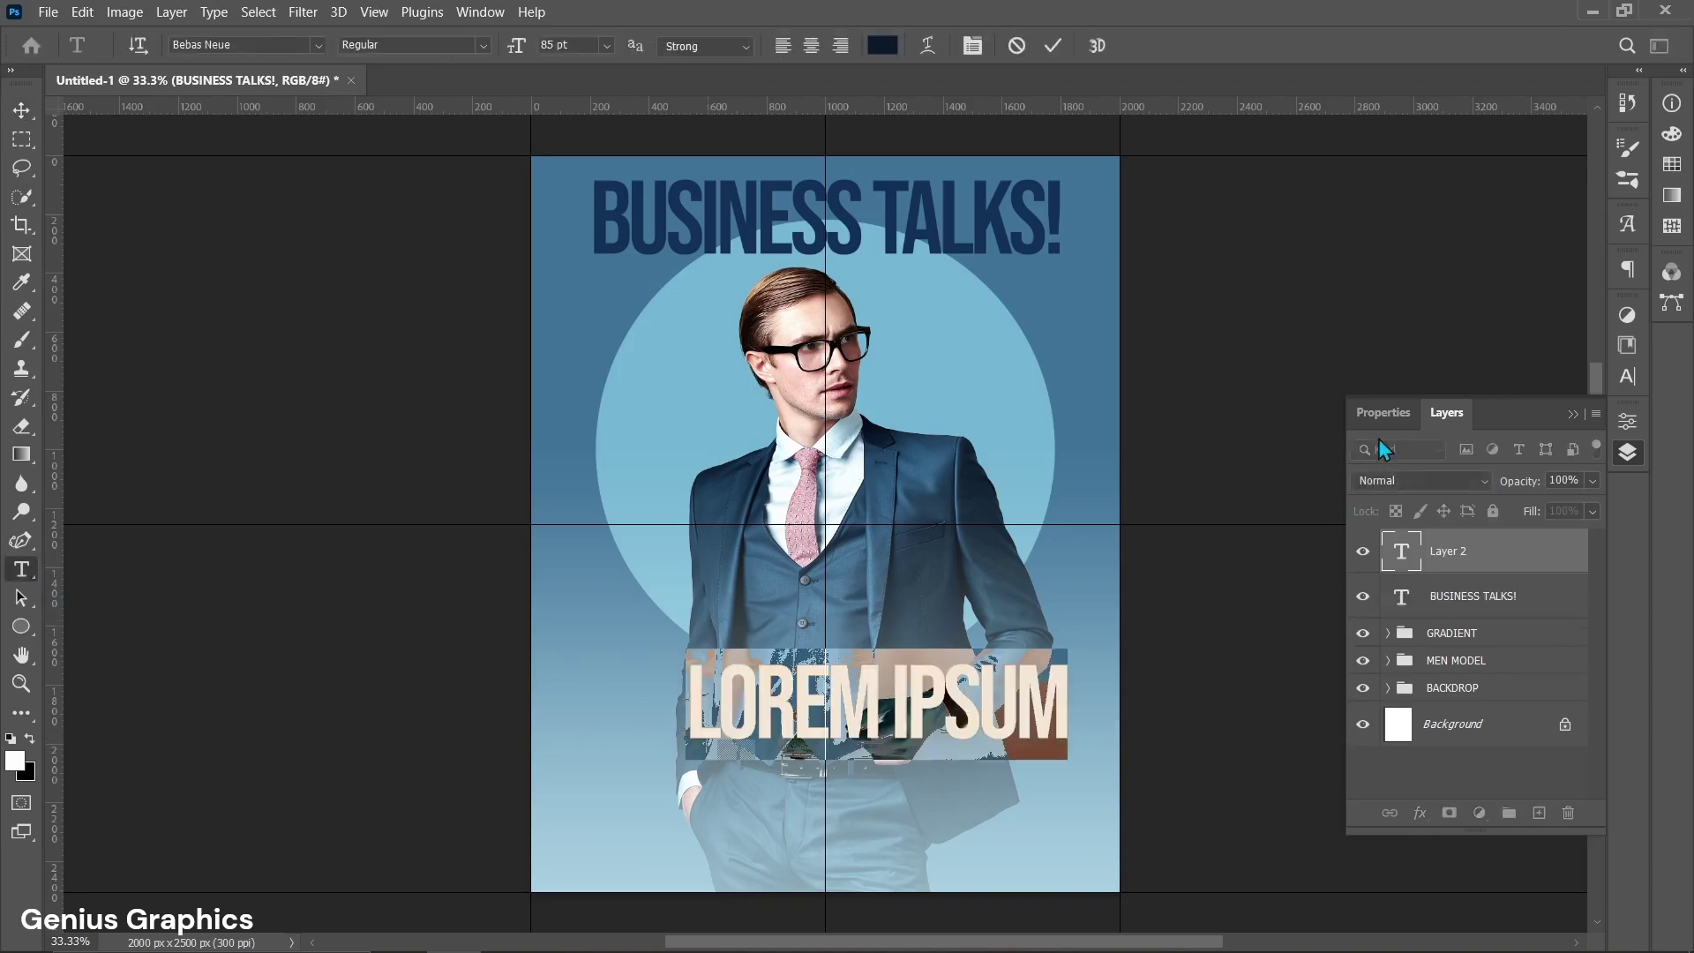
click(1383, 413)
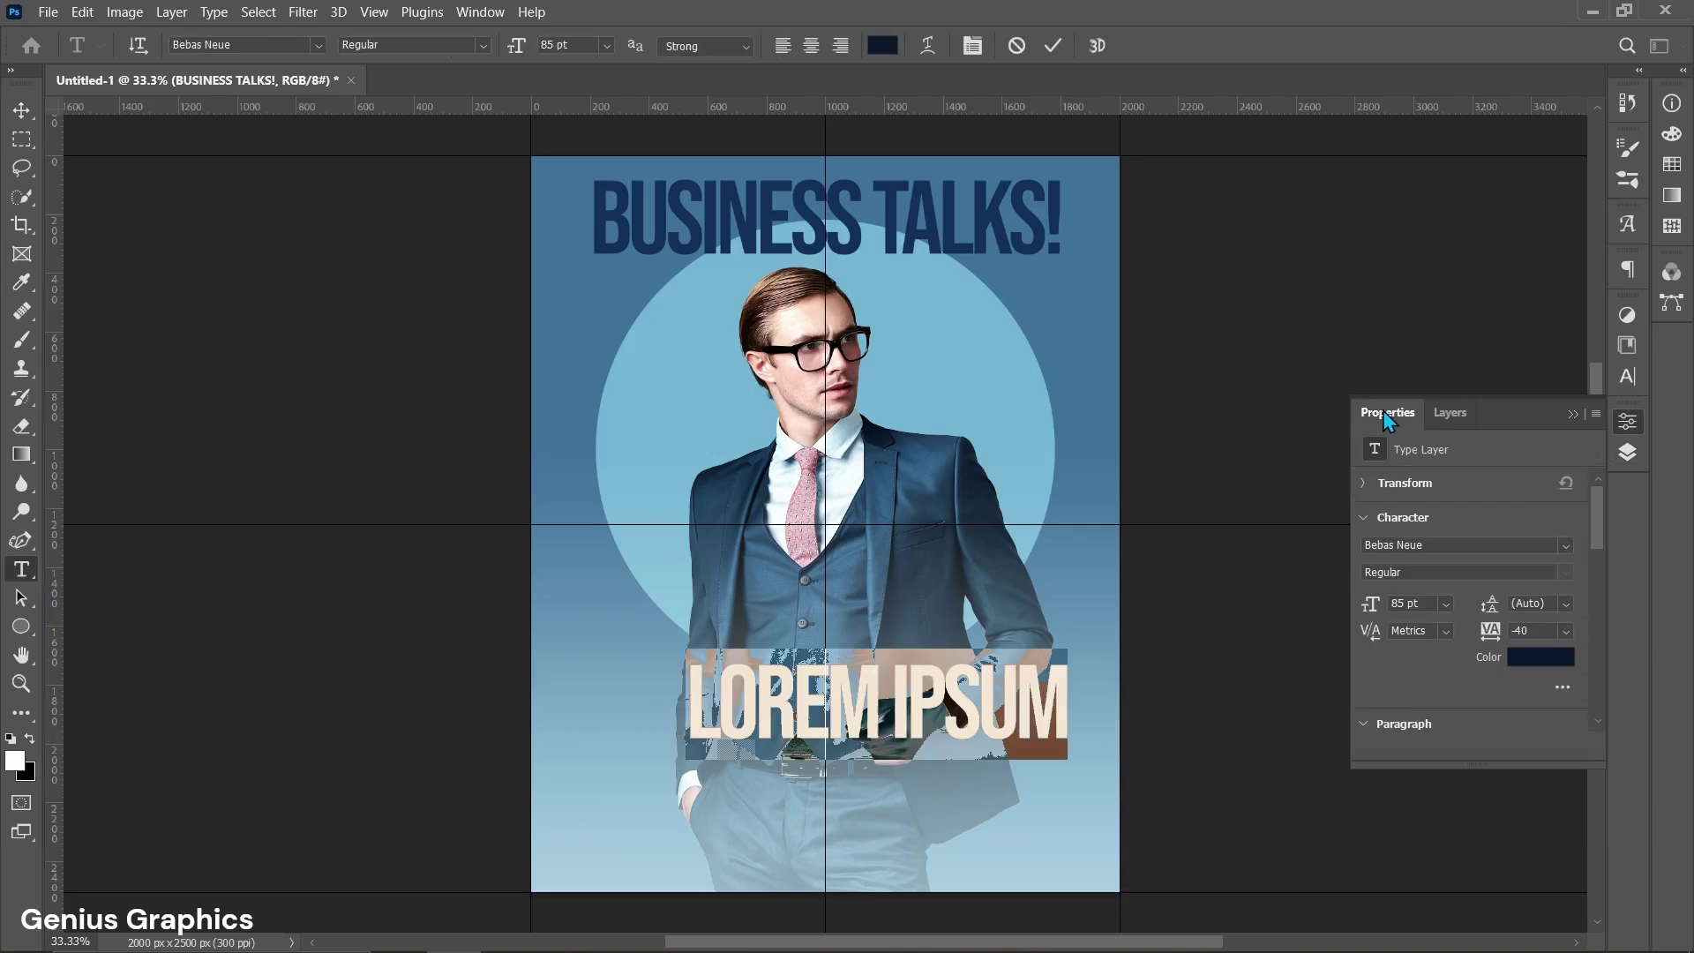
click(1564, 548)
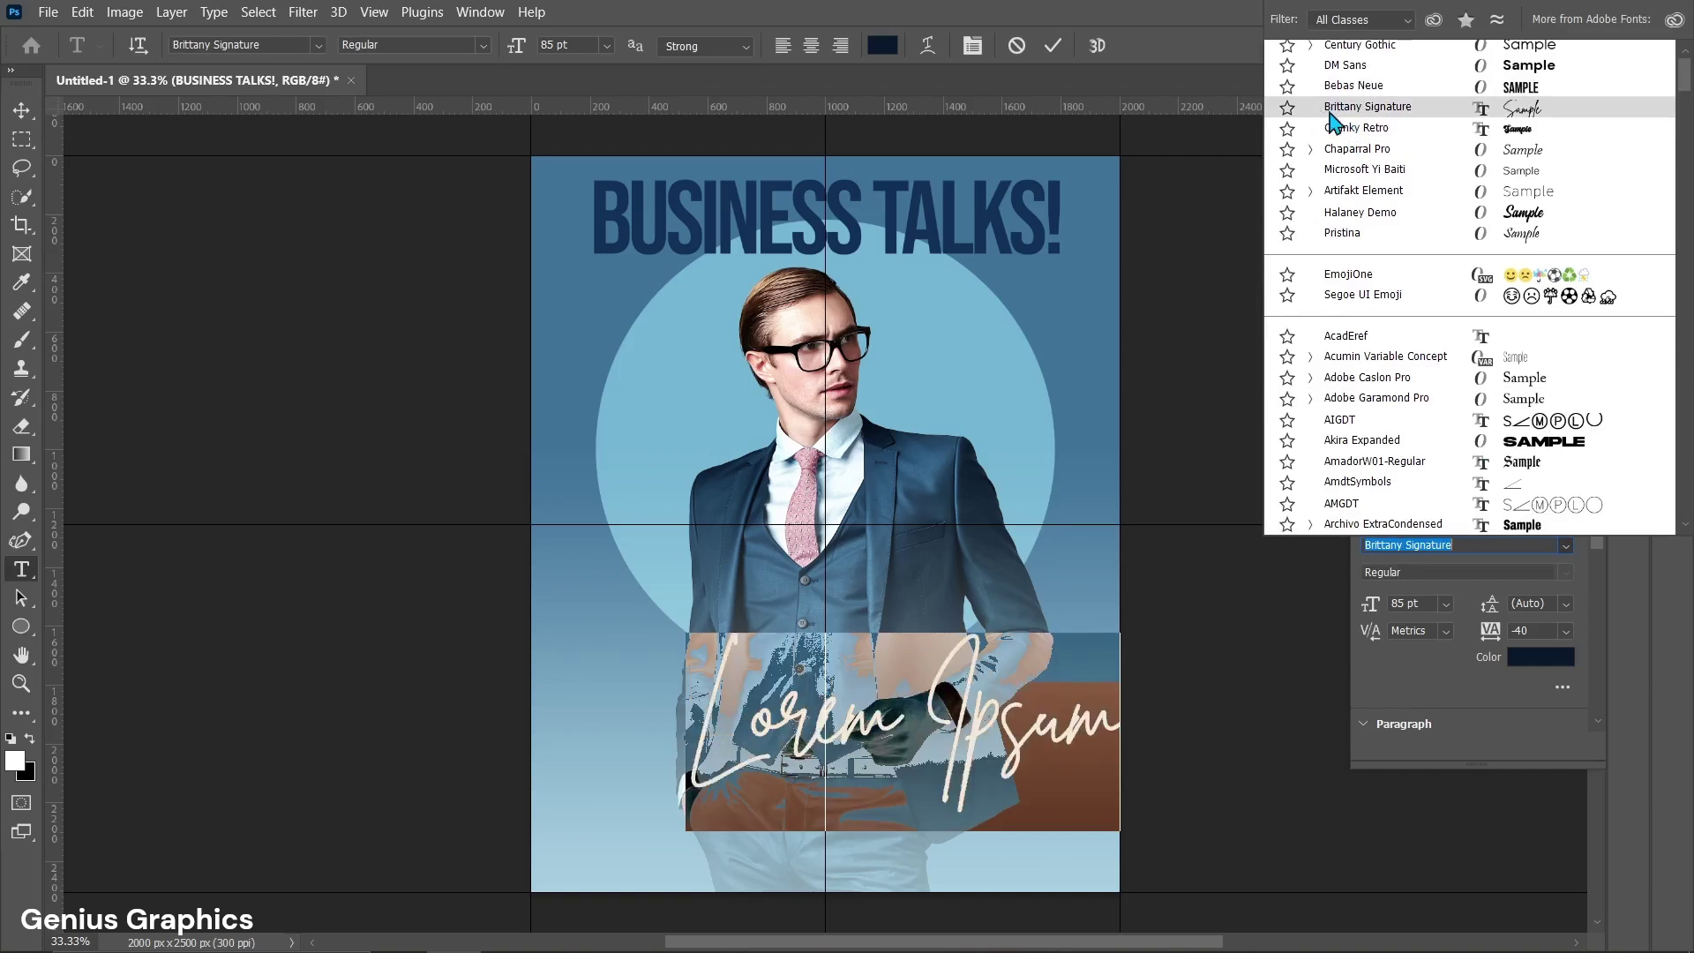
click(1407, 109)
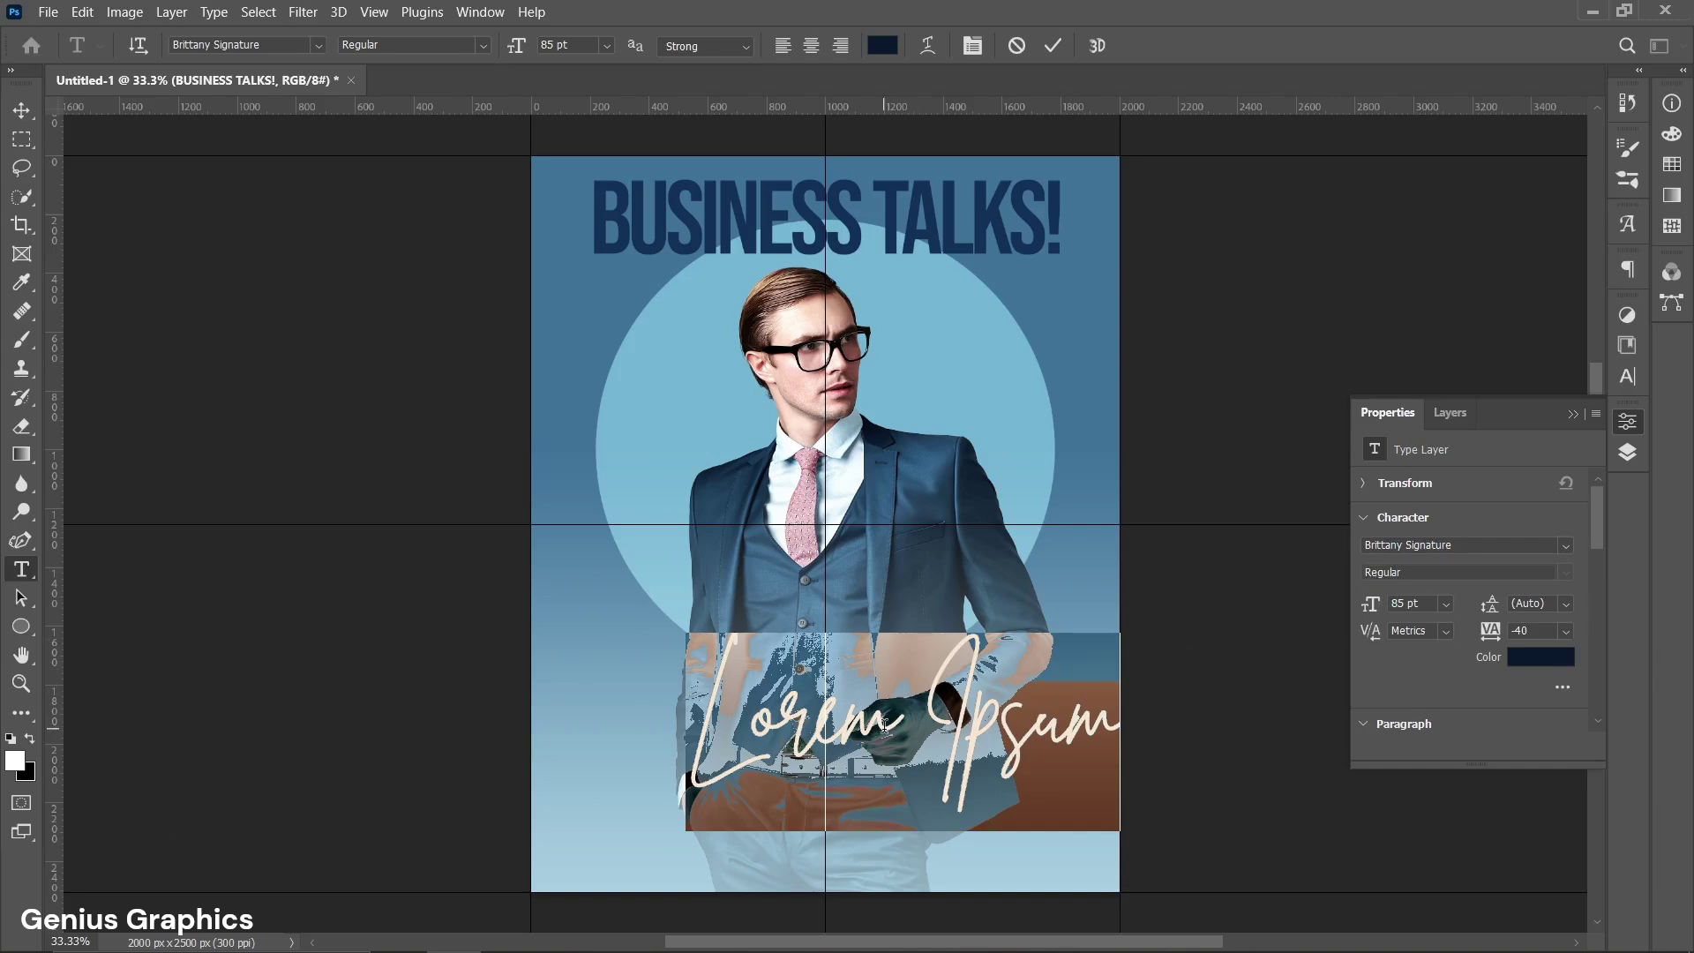
text(Sig)
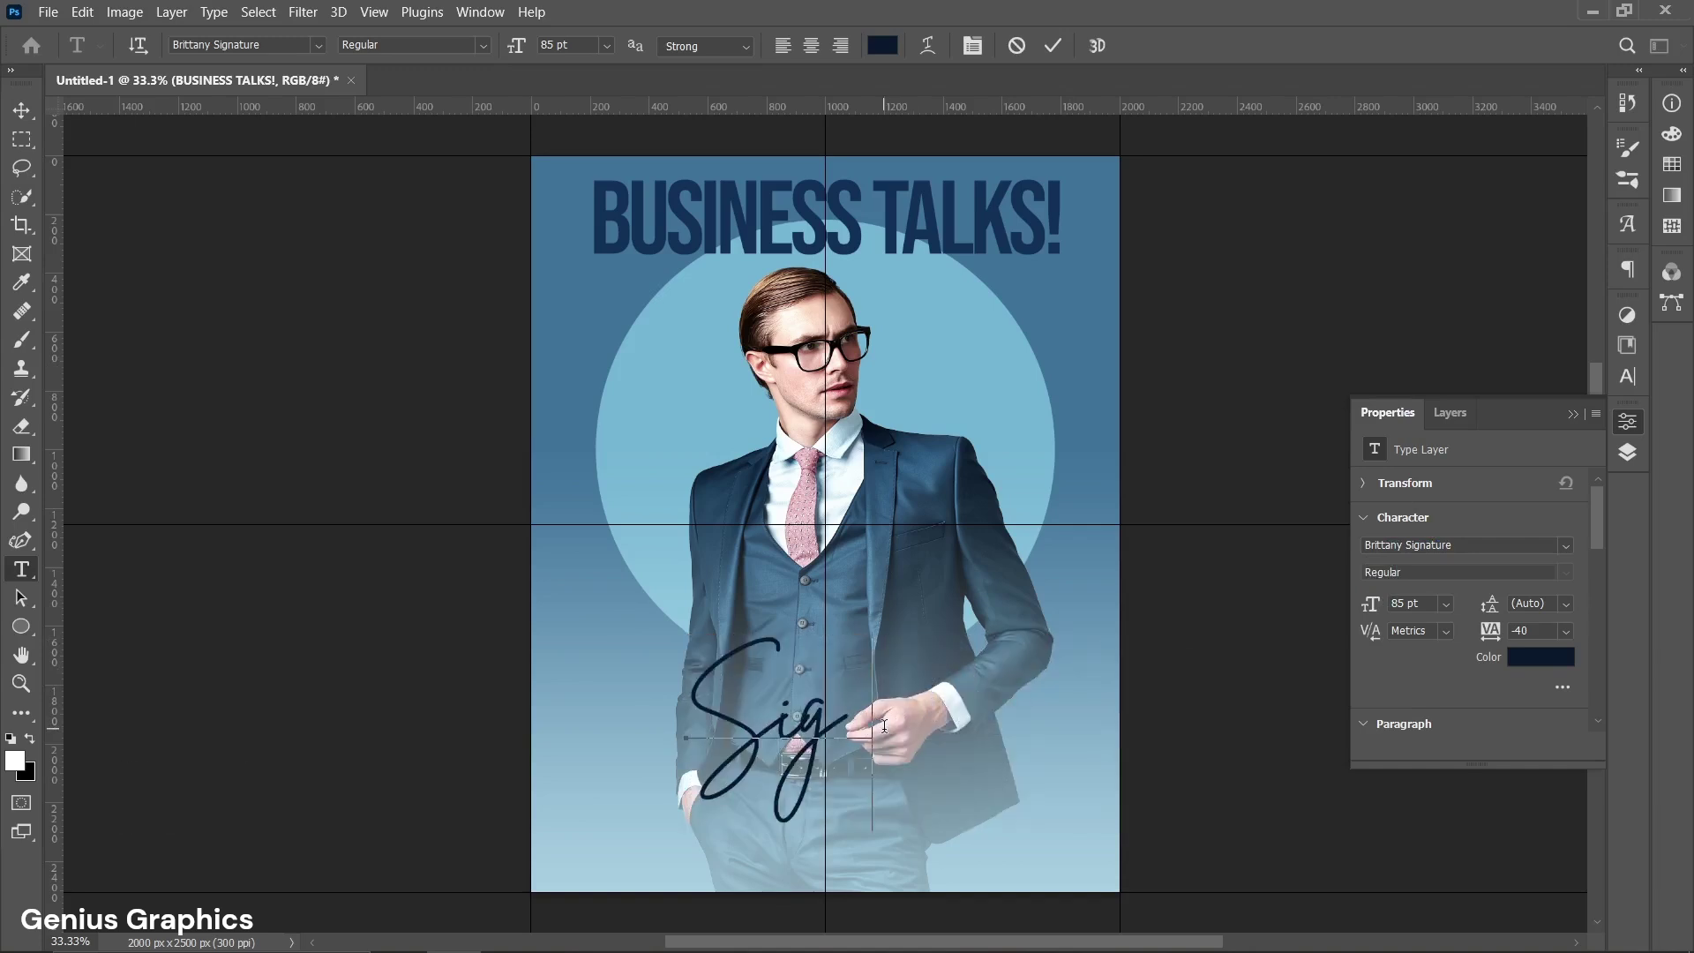
text(nature)
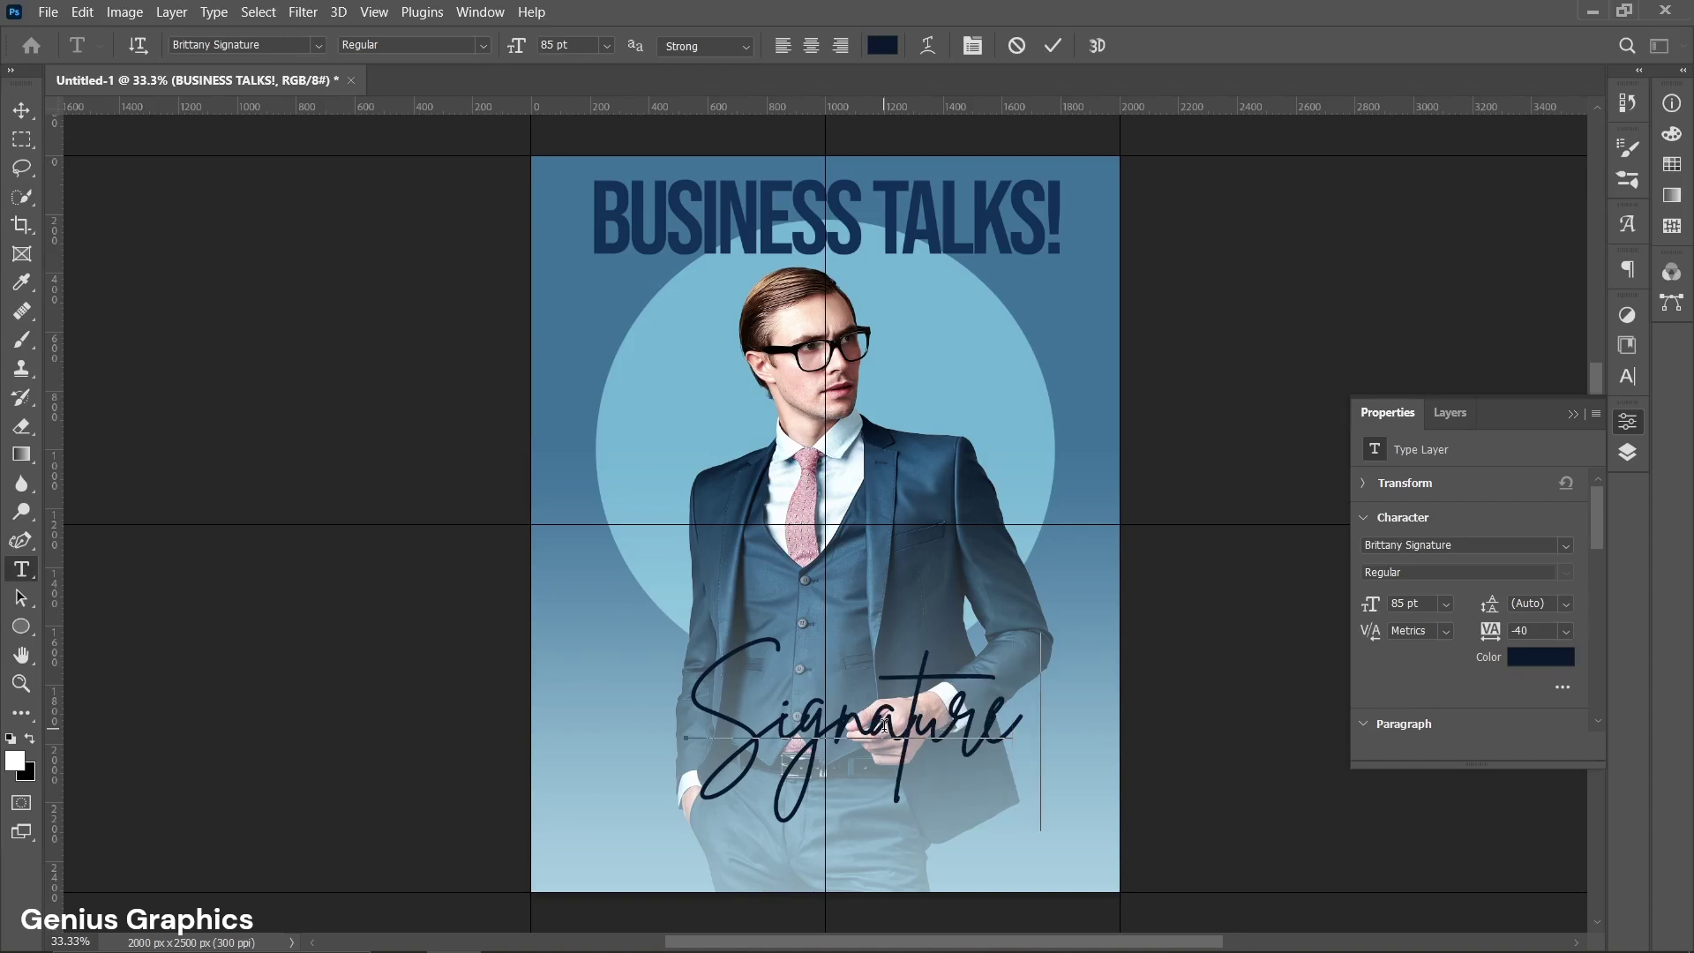
text( S)
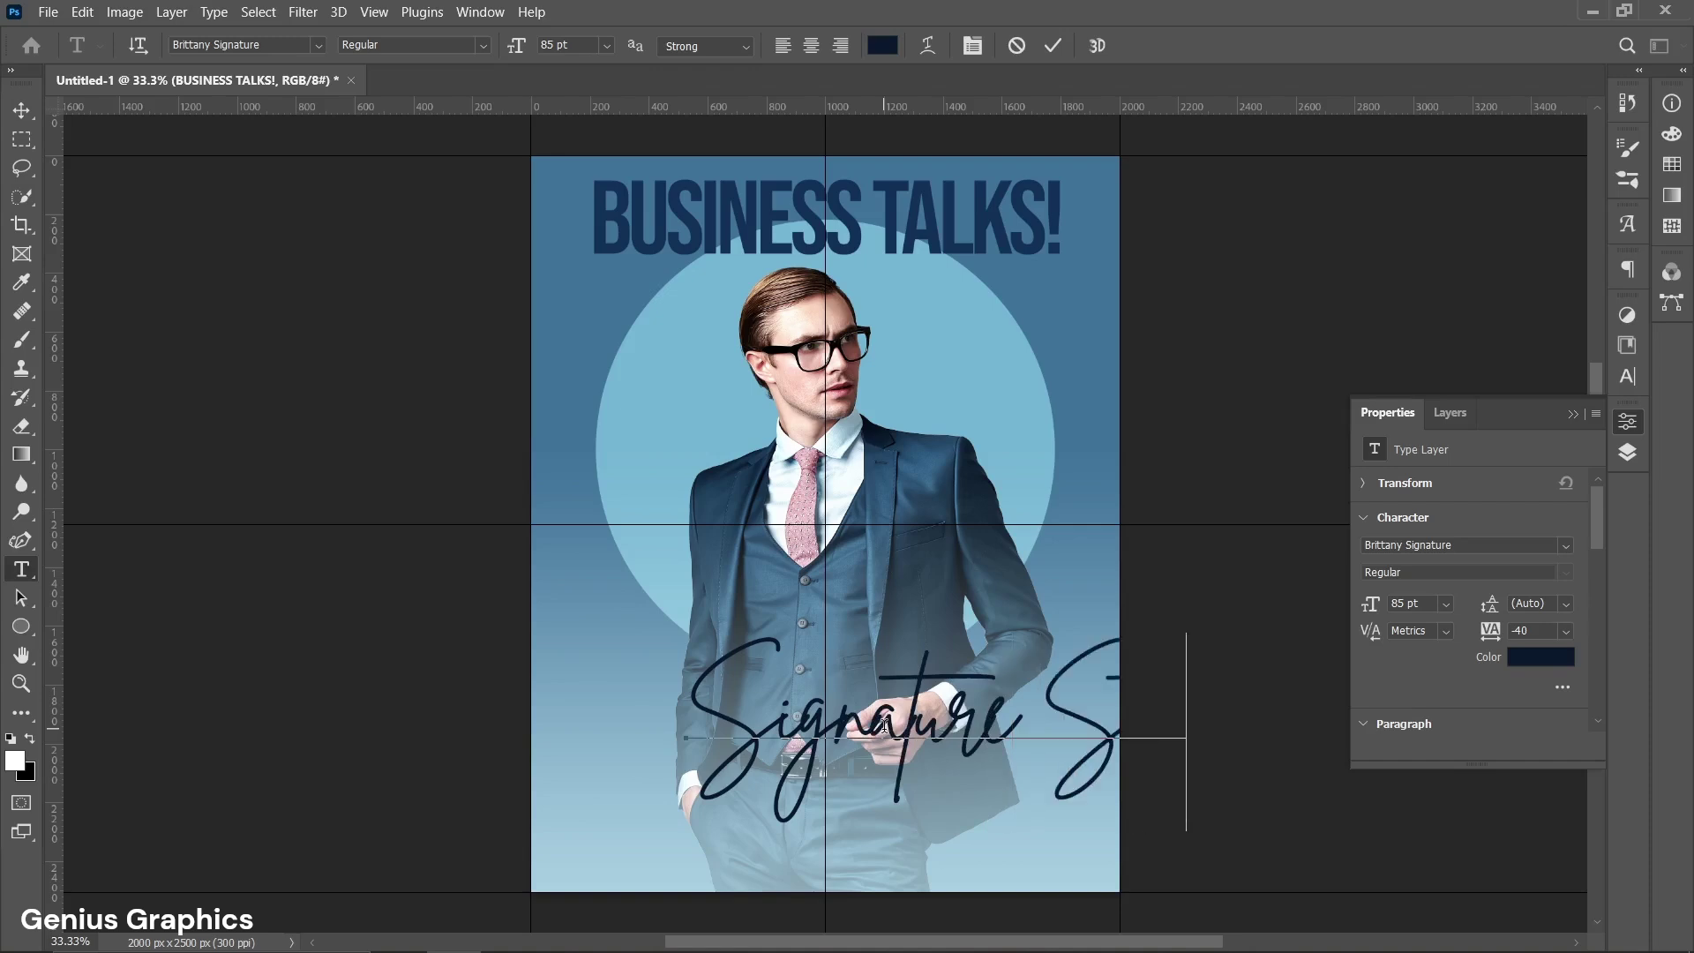
text(c)
click(1059, 51)
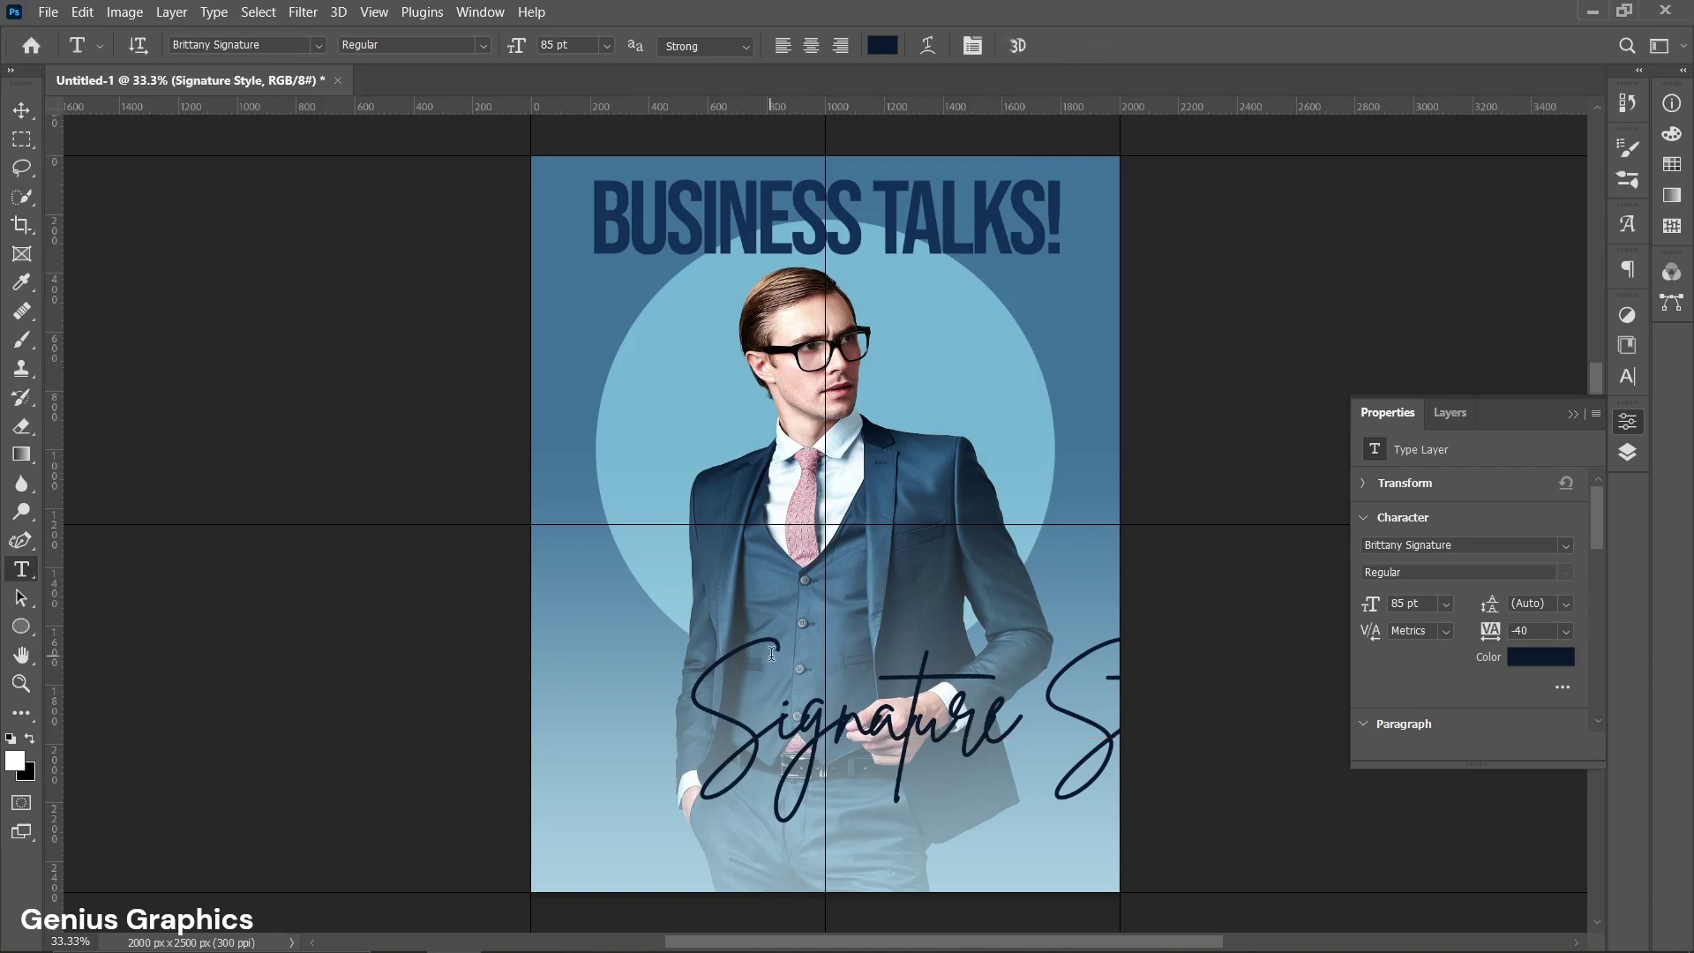
click(21, 110)
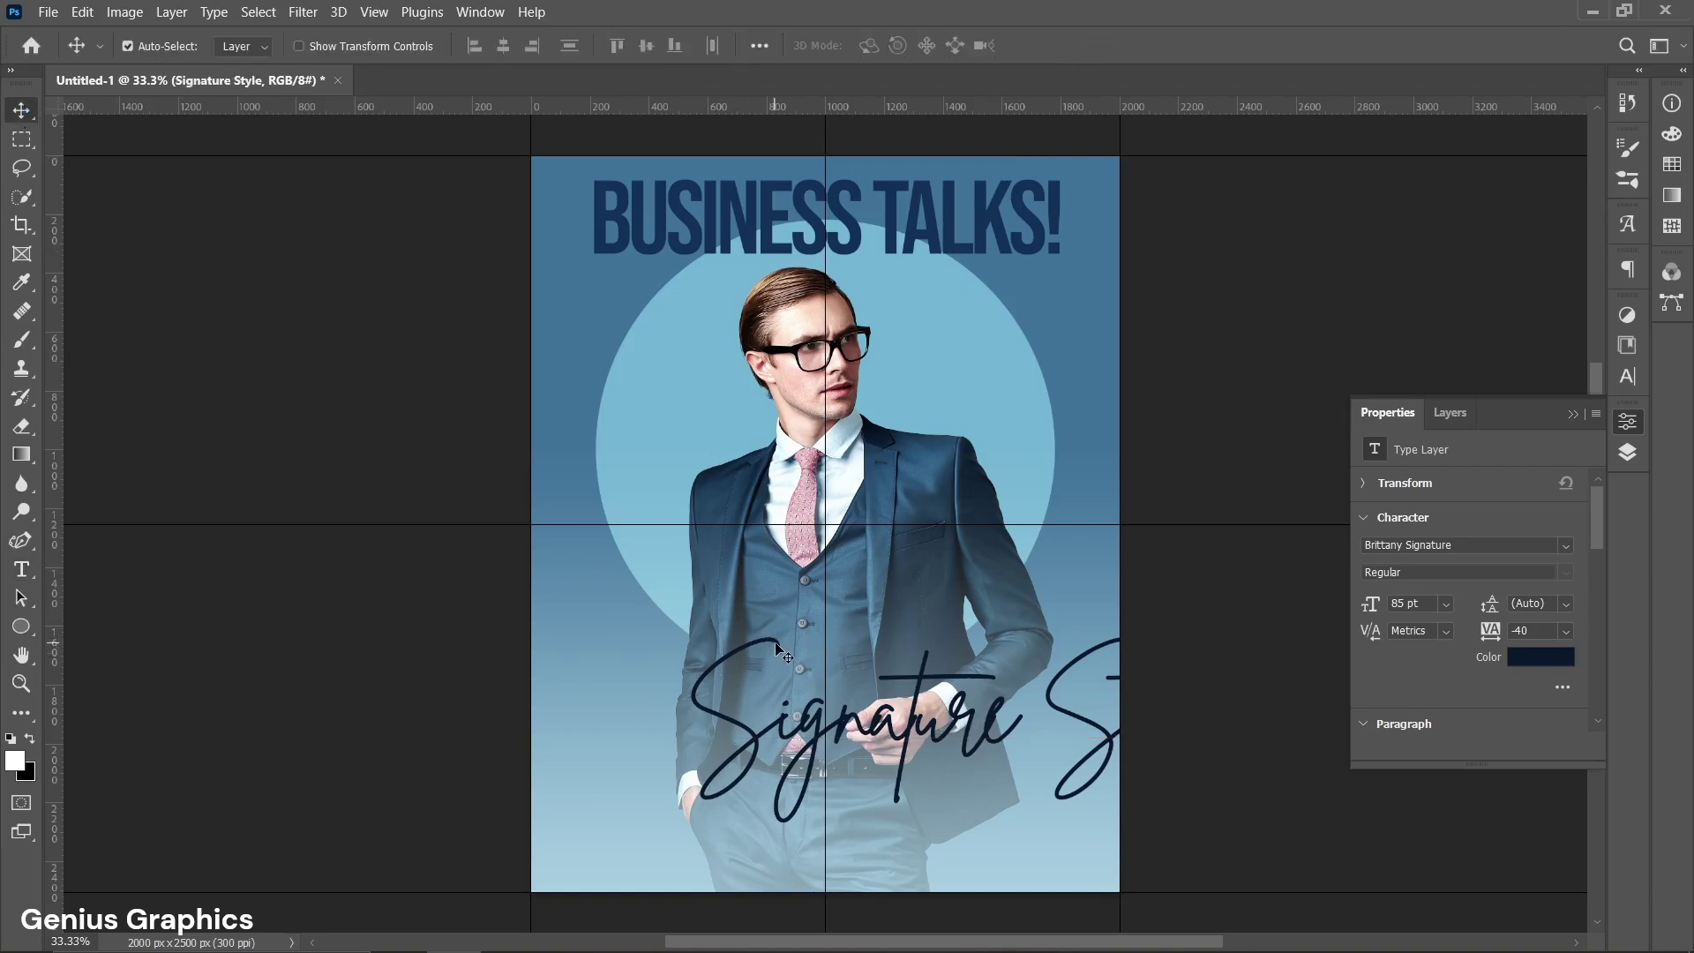
mouse_move(784, 655)
mouse_down()
mouse_move(665, 621)
mouse_move(644, 633)
mouse_up()
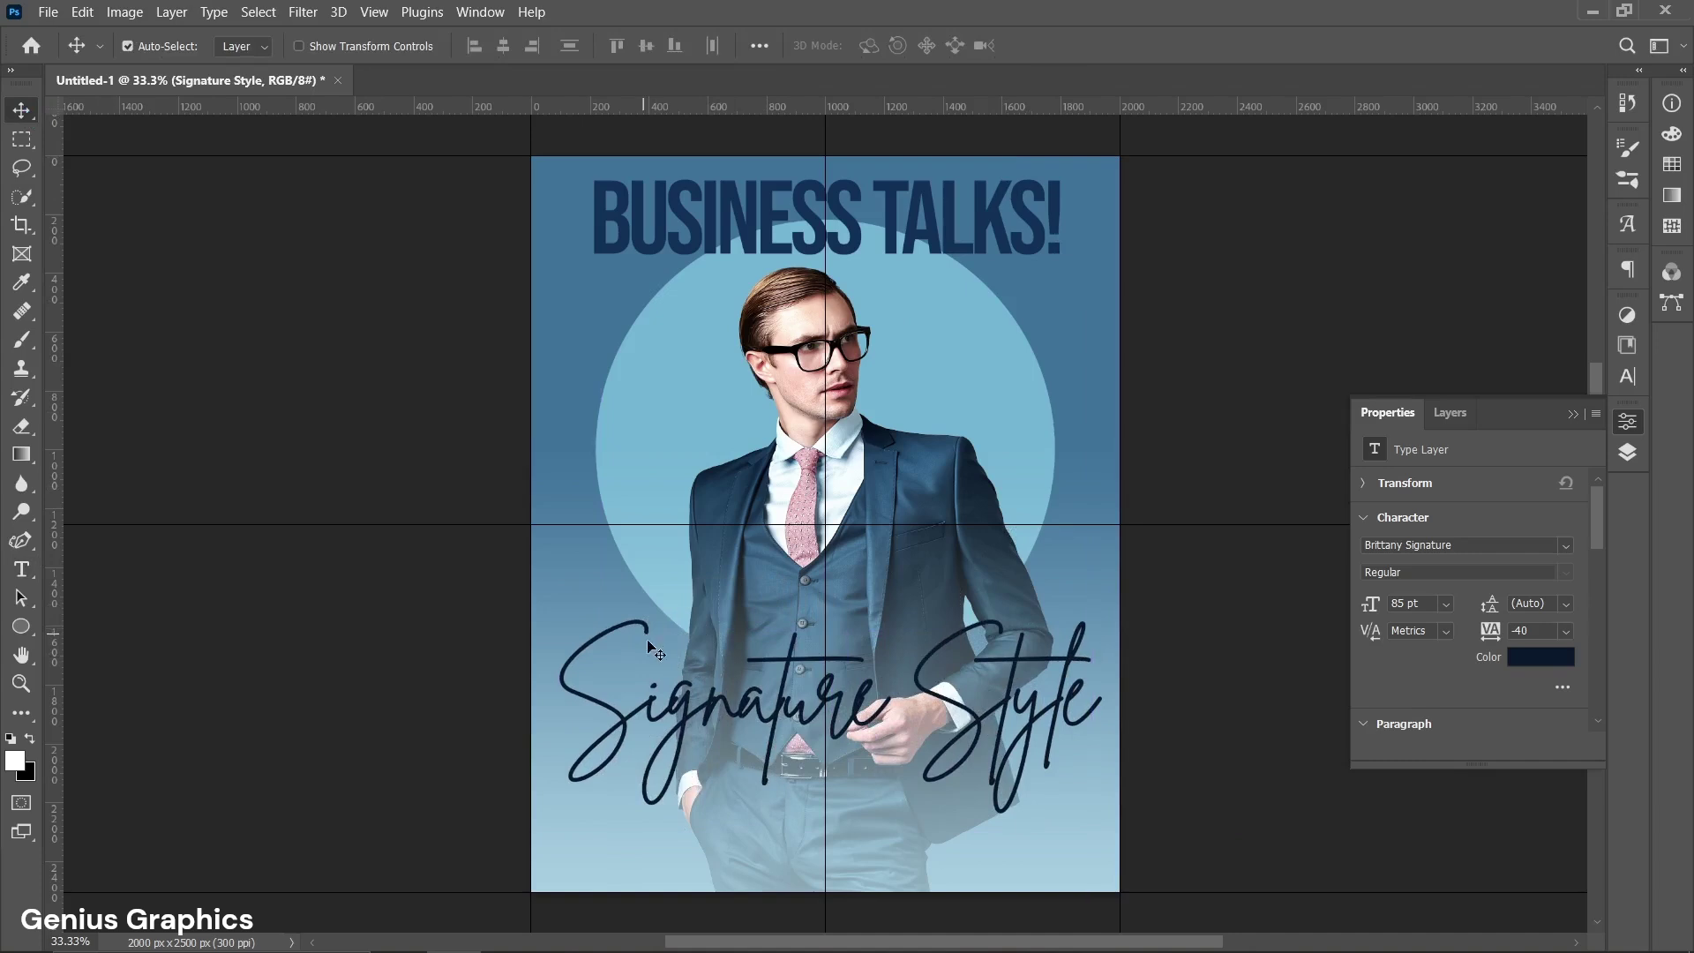
Set the Signature Style text to 60 pt with -5 tracking.
double_click(716, 706)
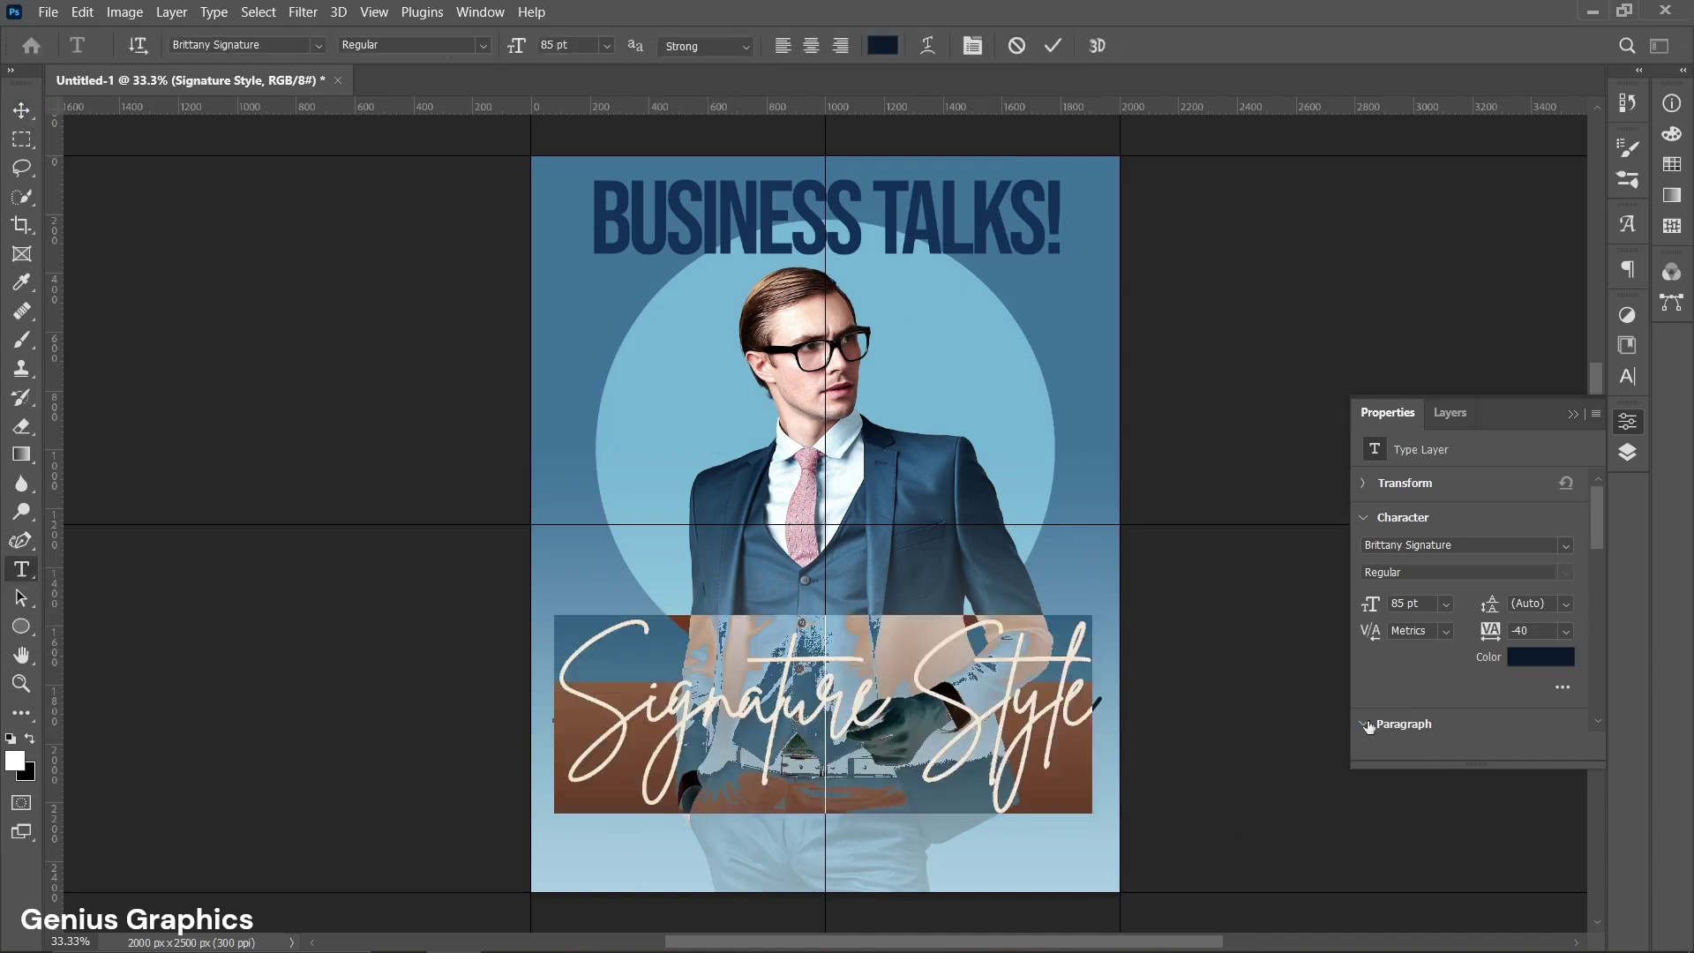
double_click(1401, 605)
click(1567, 631)
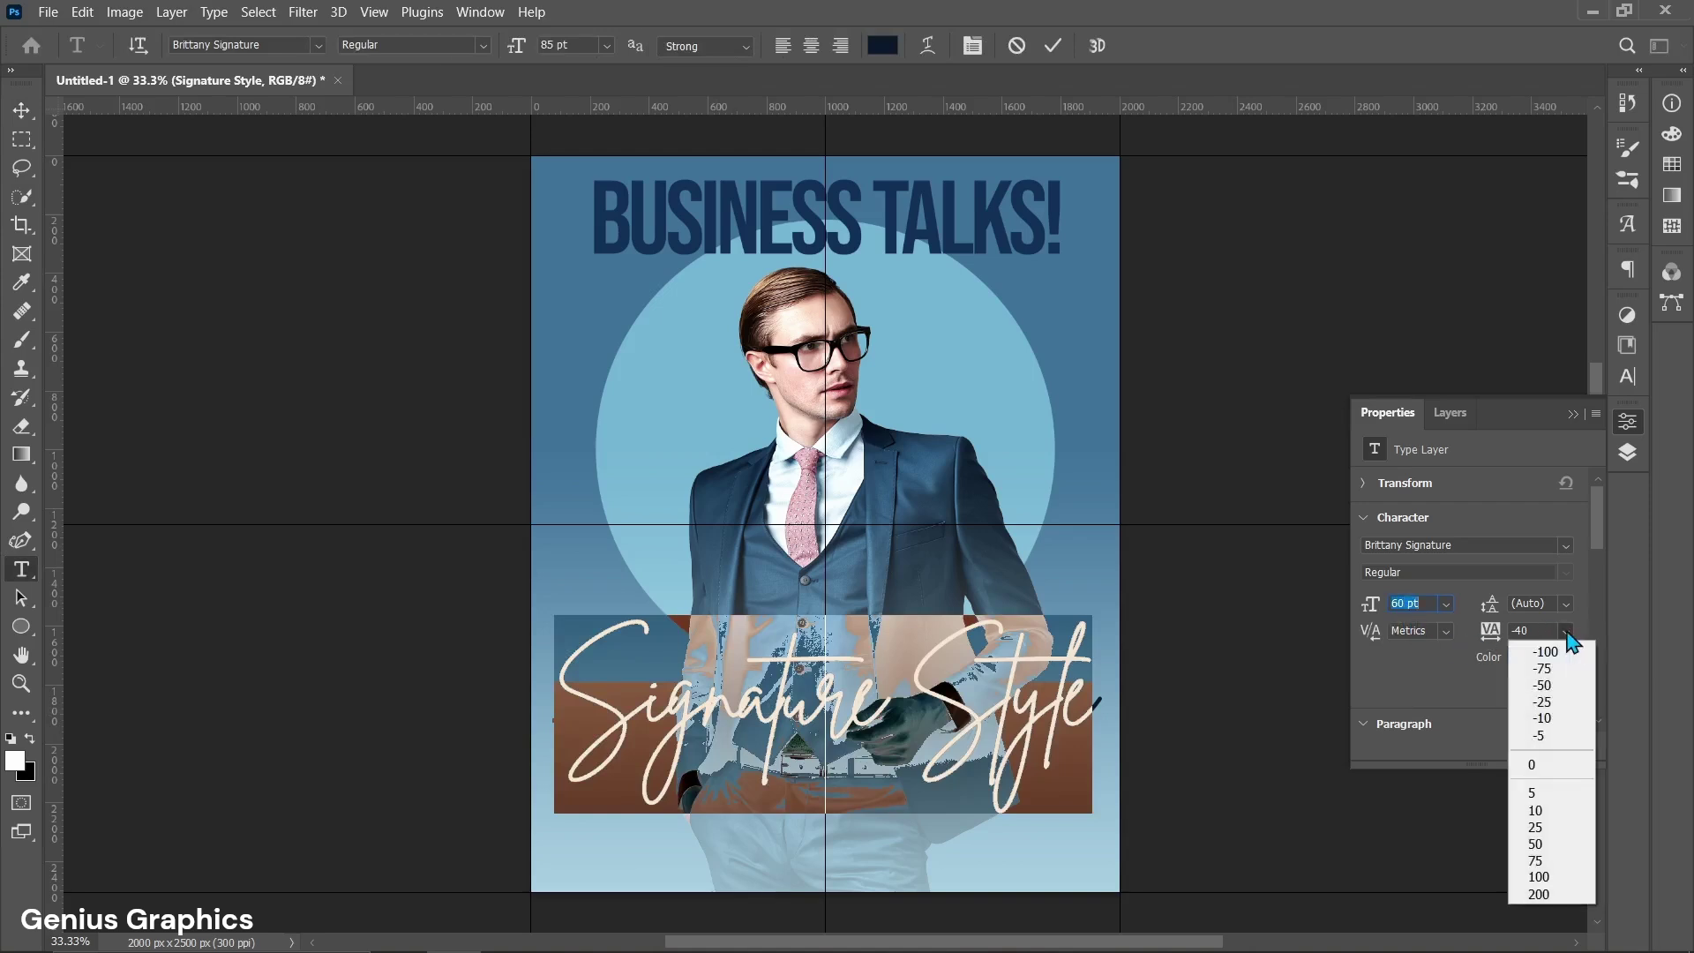
click(1406, 602)
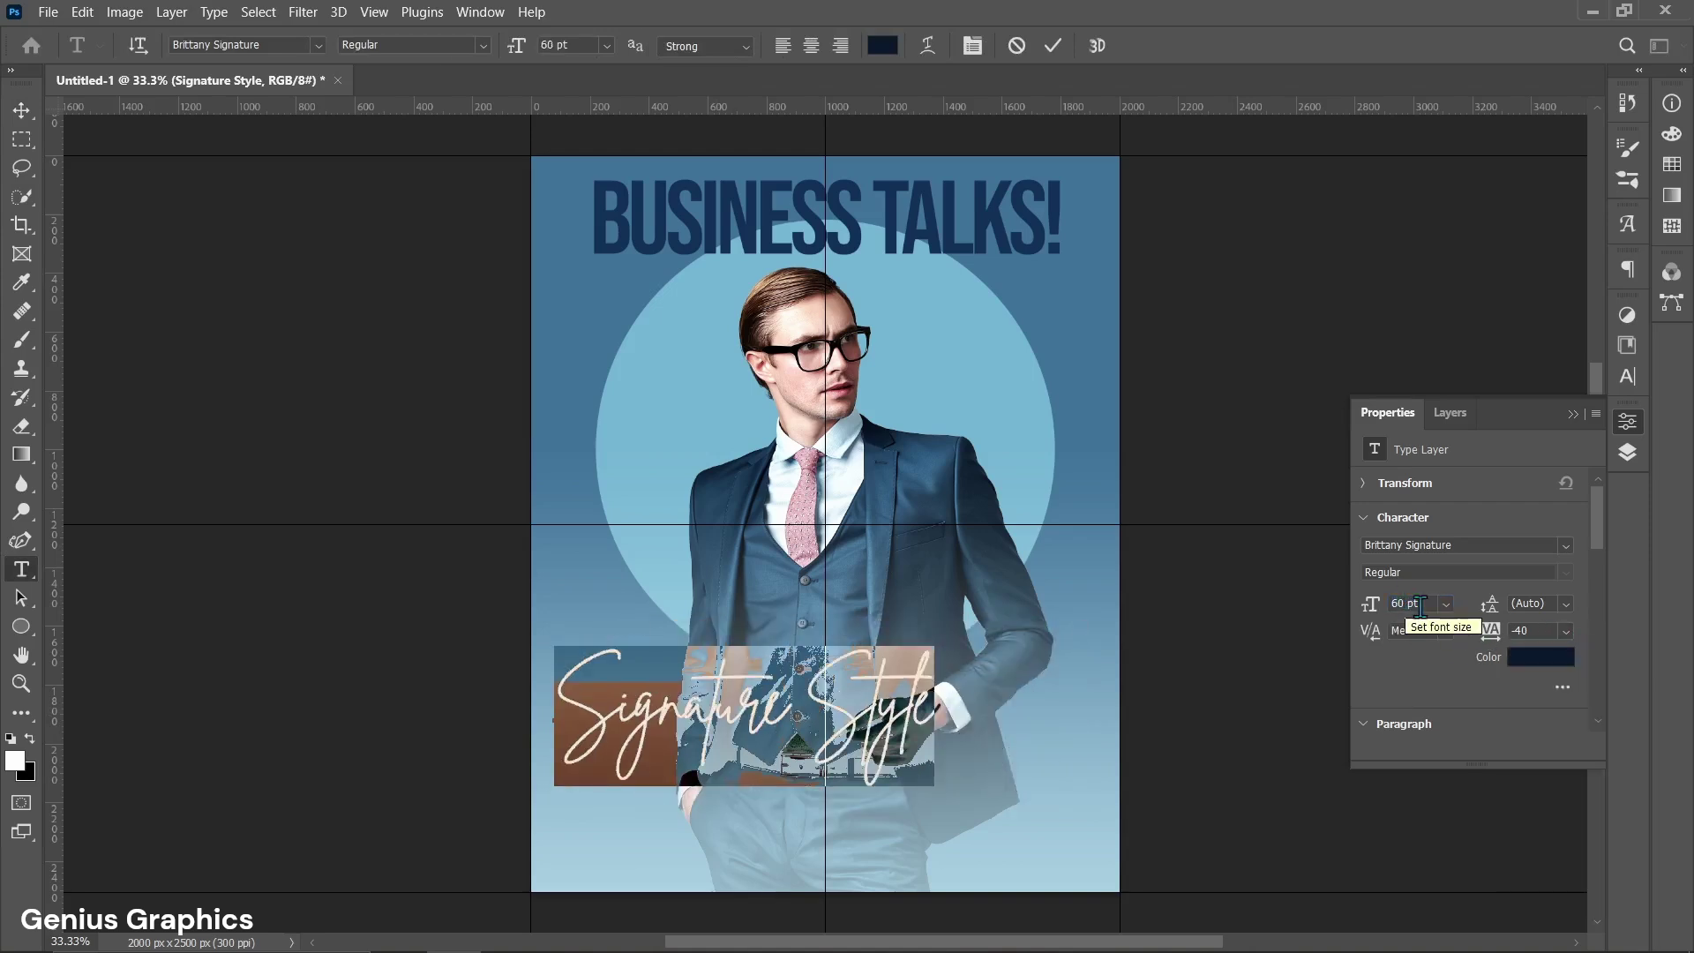
click(1567, 631)
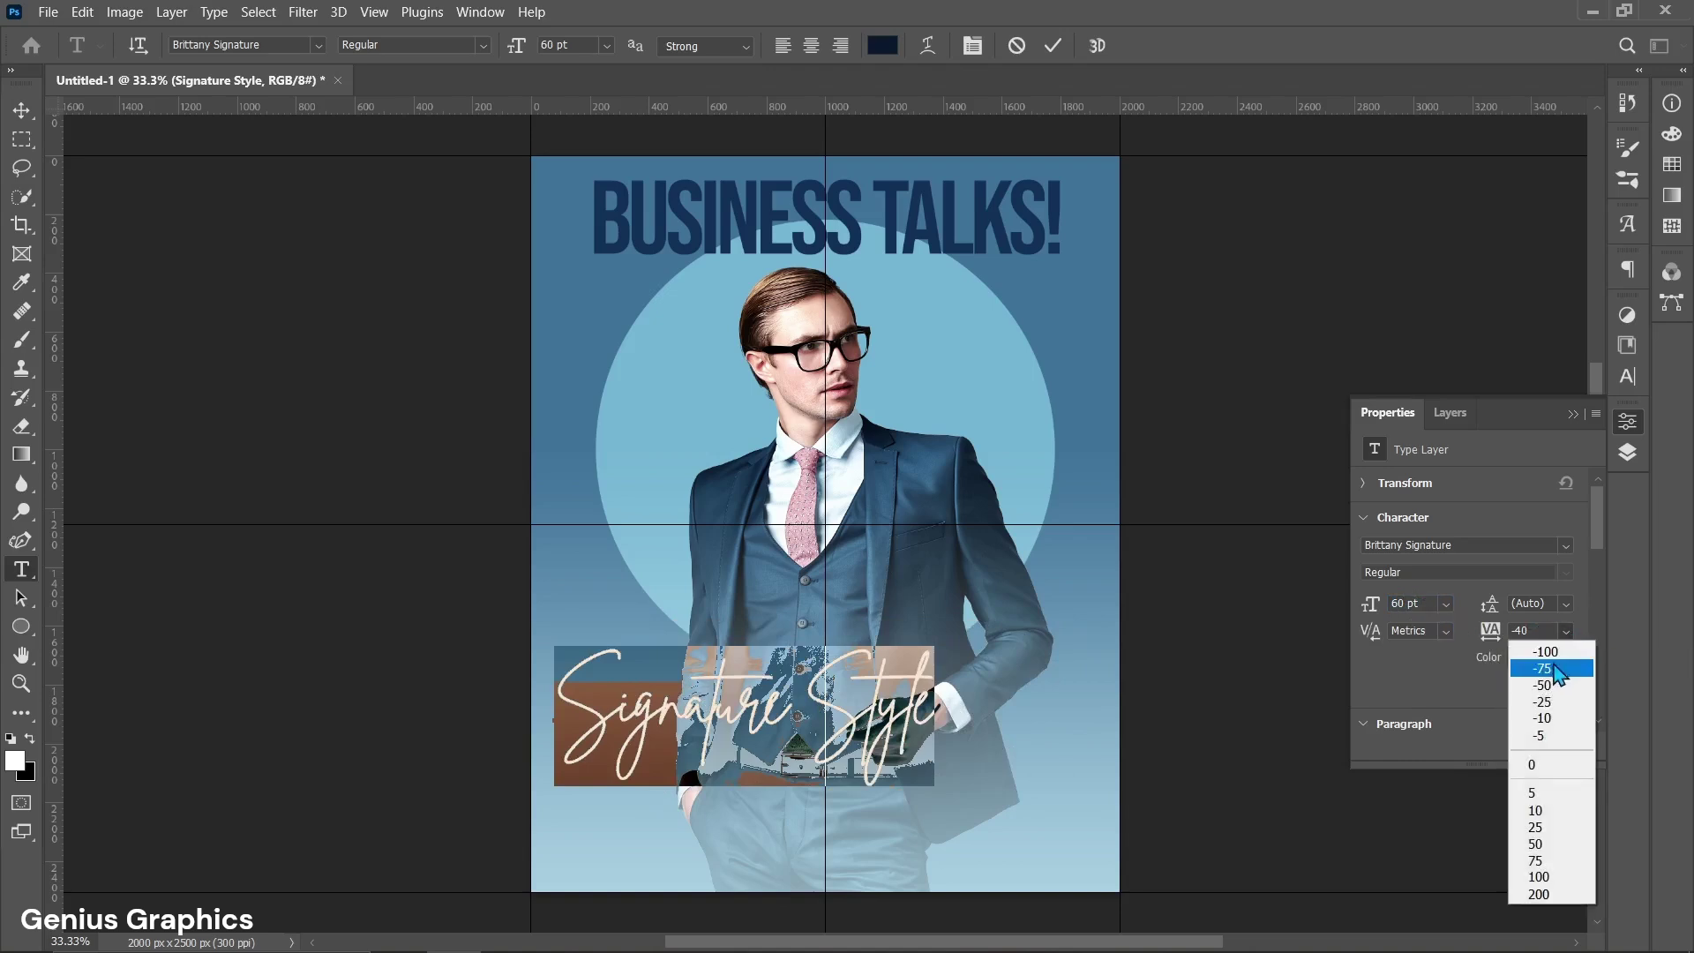
click(1558, 736)
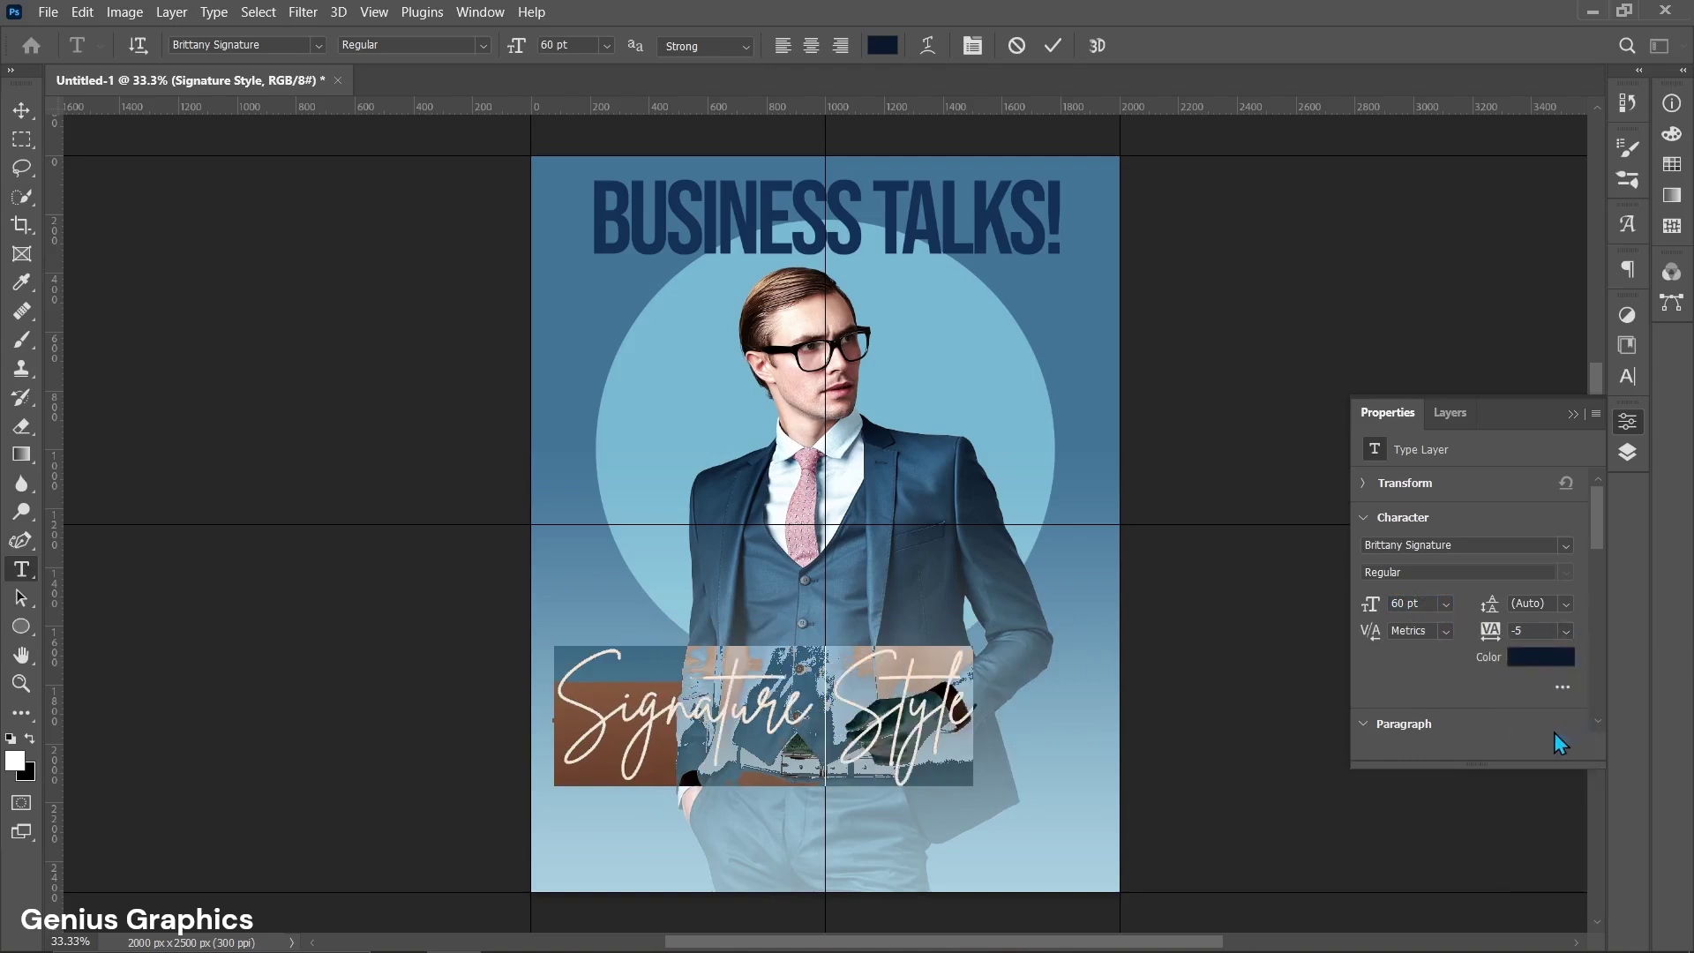
Make the Signature Style text pure black.
click(1524, 661)
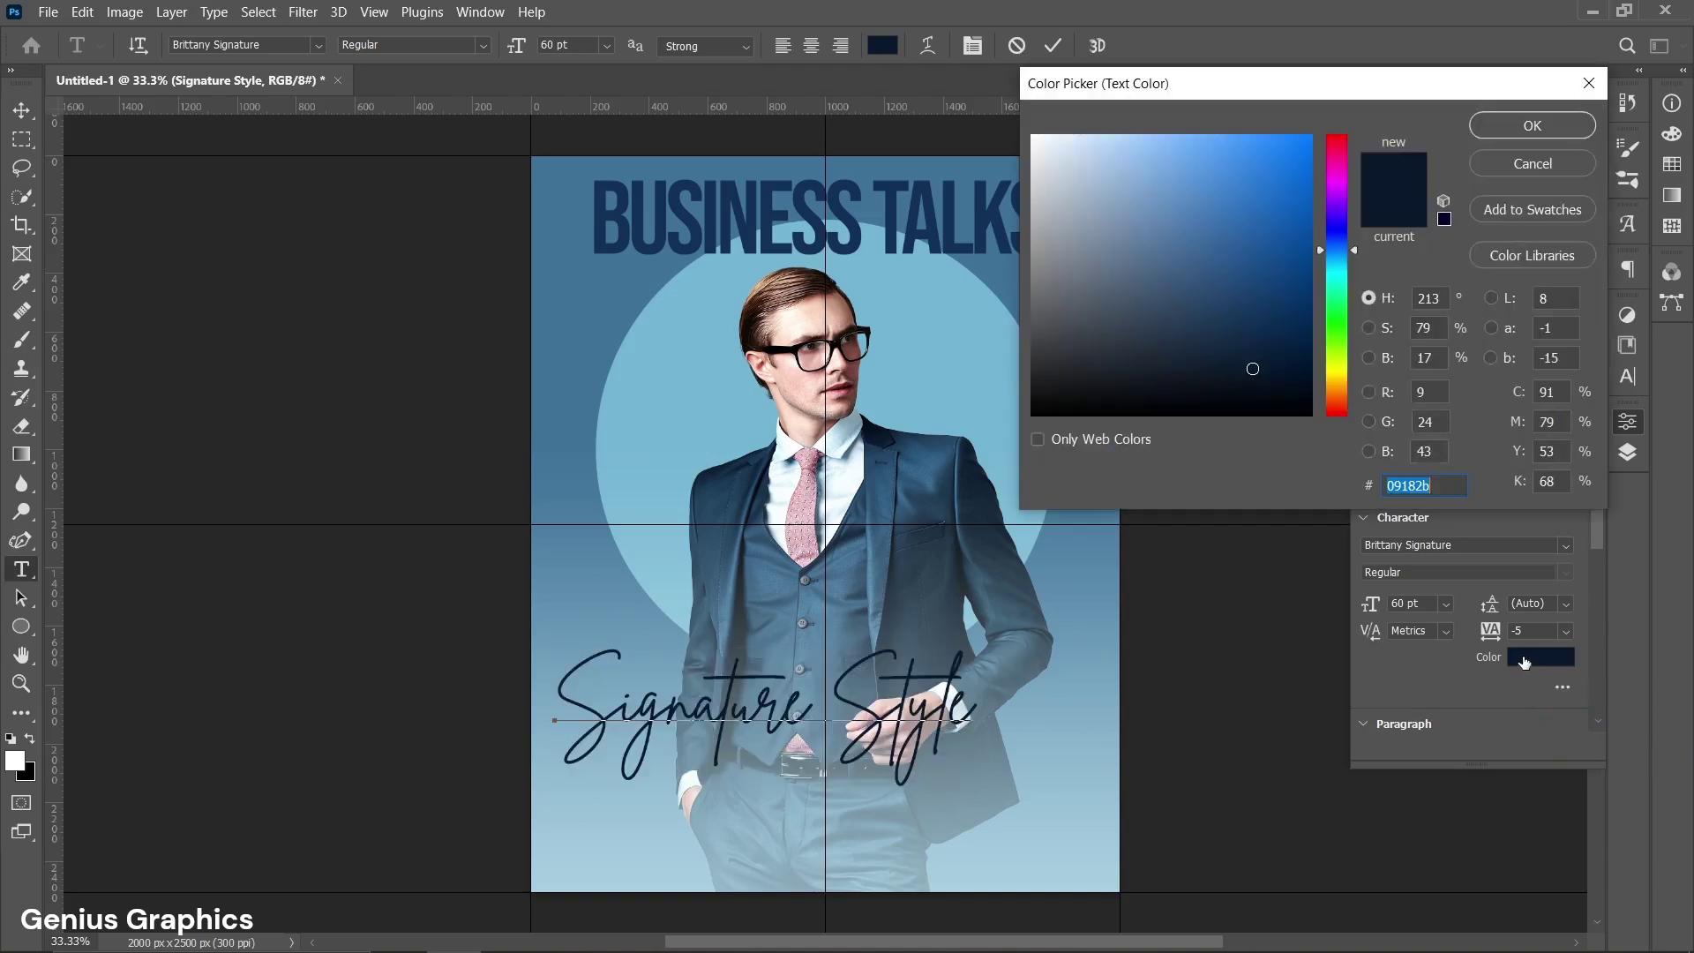
drag(1168, 383, 969, 416)
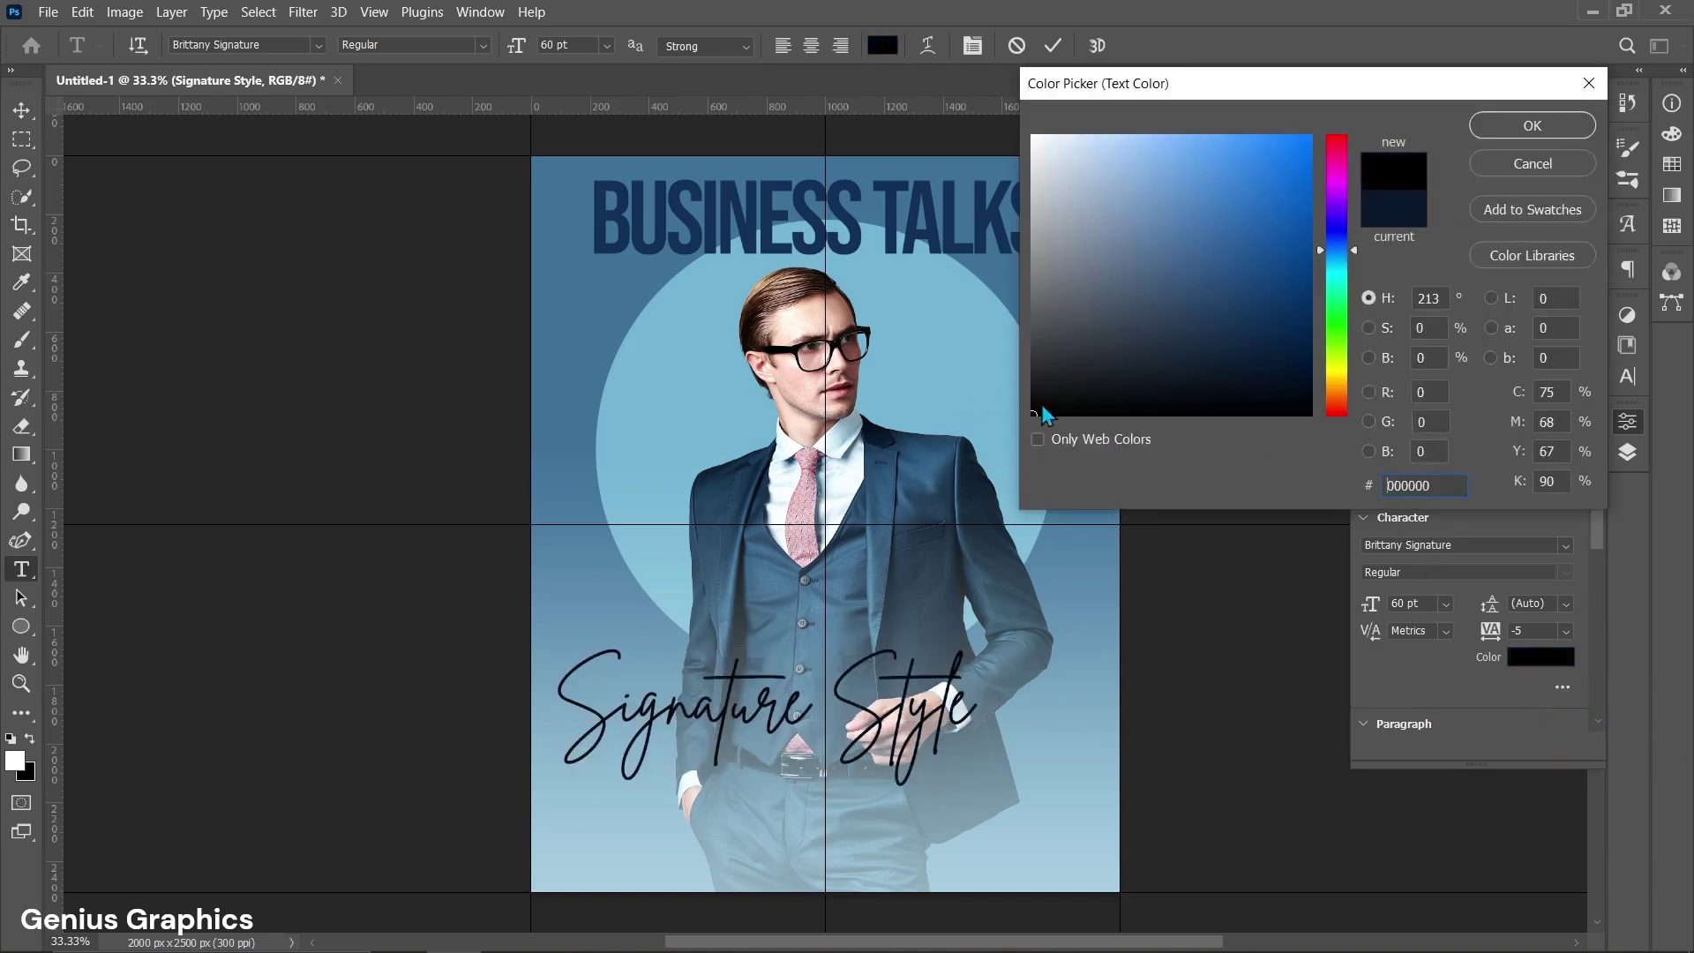
click(1535, 130)
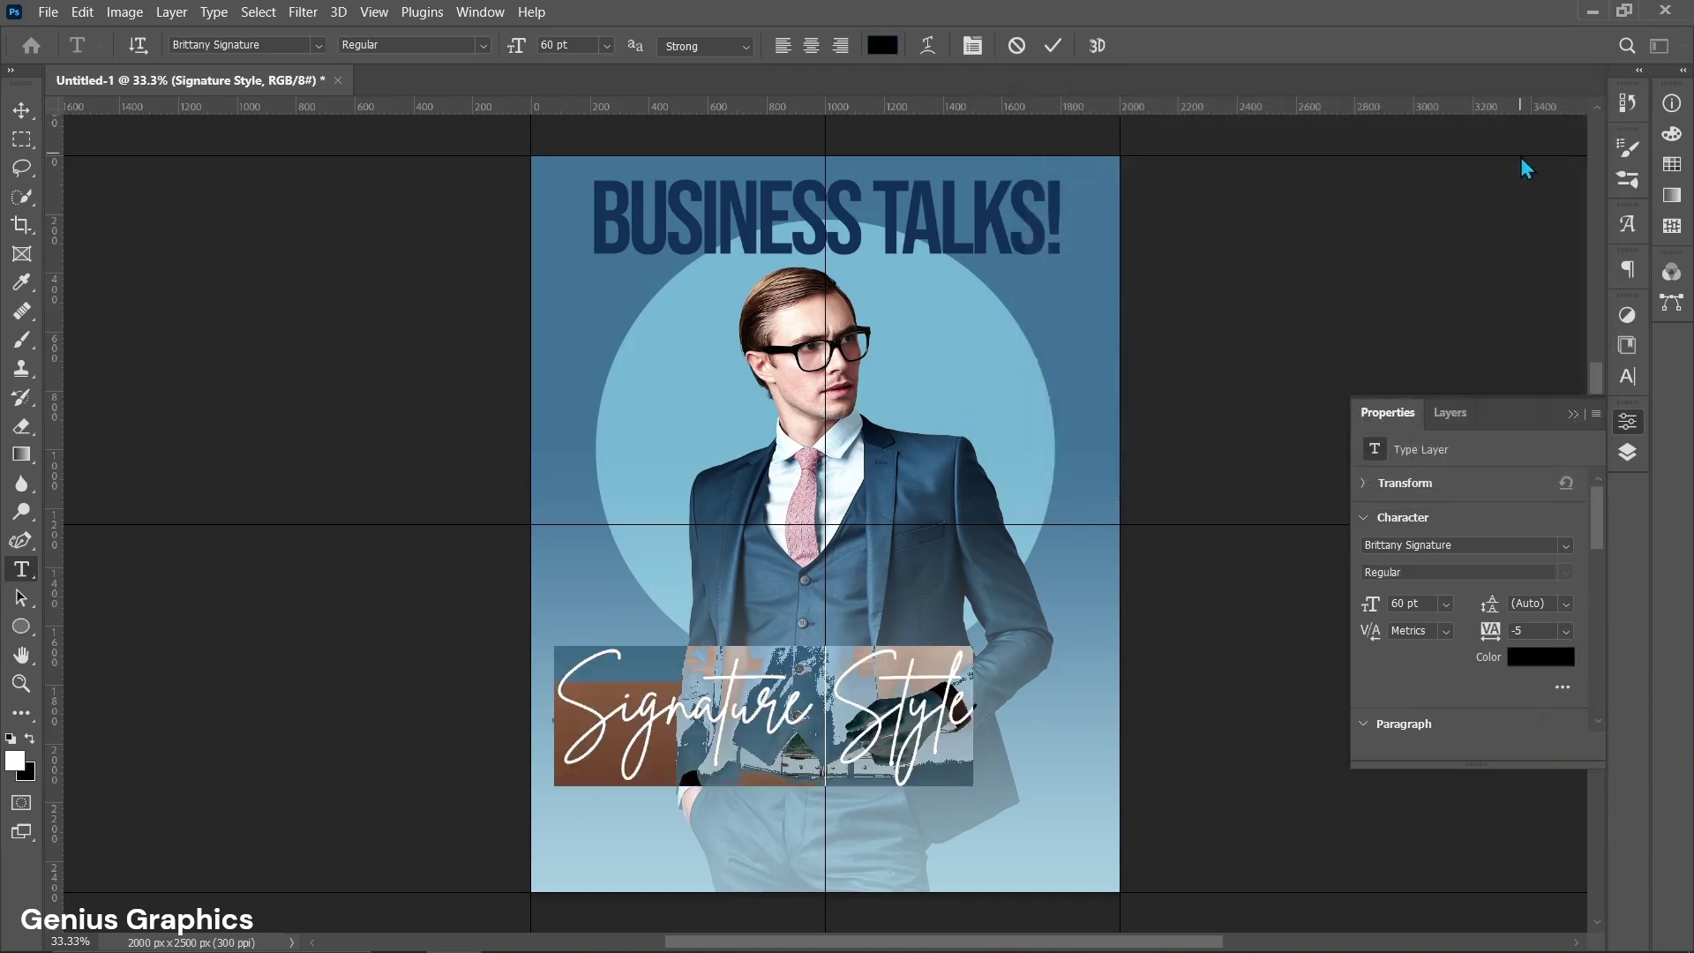
click(19, 113)
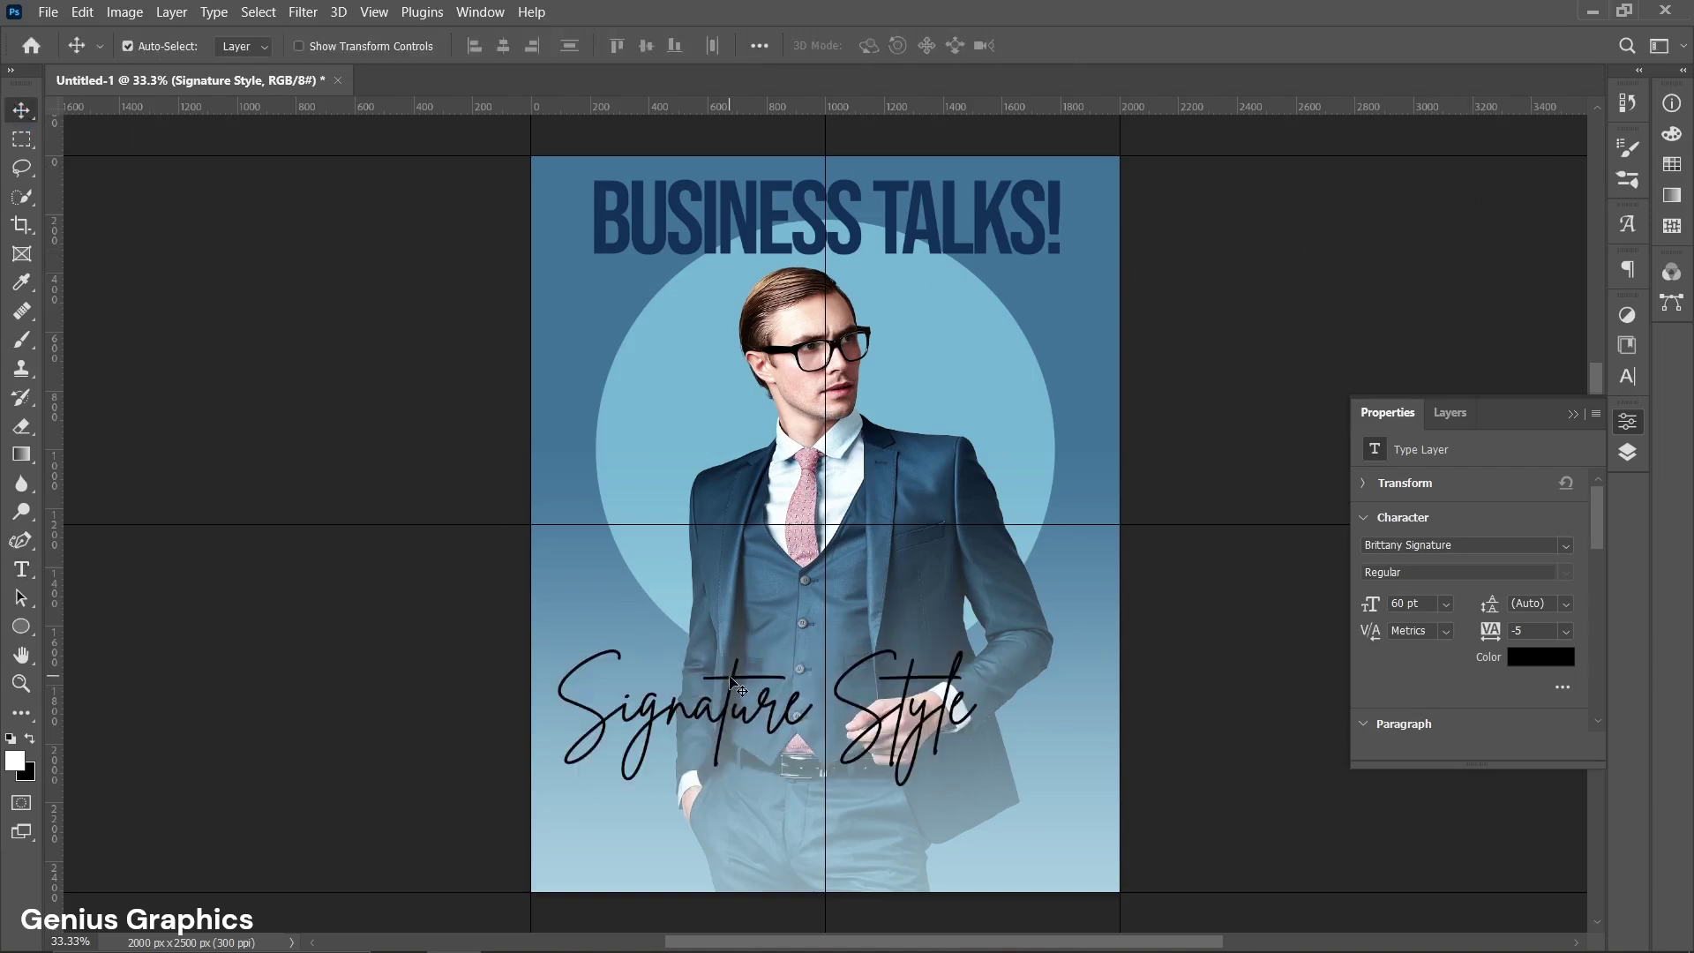
key(ctrl+t)
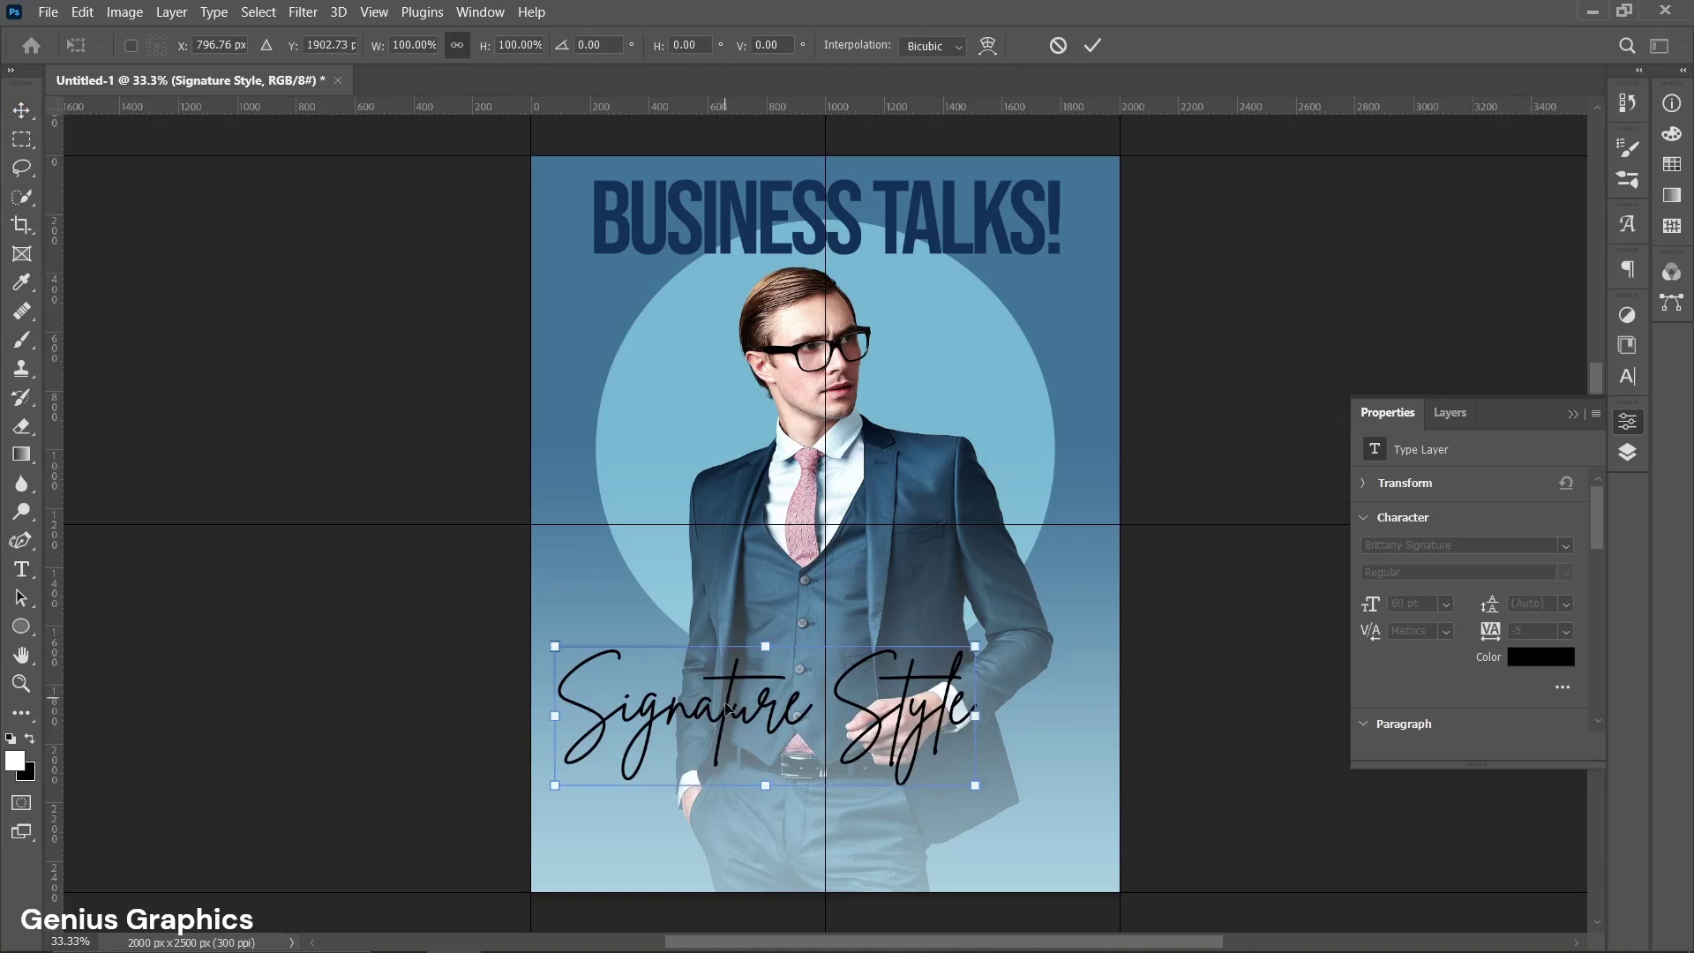
Shift the Signature Style text down-right and rotate it to about -2.9°.
mouse_move(728, 707)
mouse_down()
mouse_move(784, 778)
mouse_move(796, 758)
mouse_up()
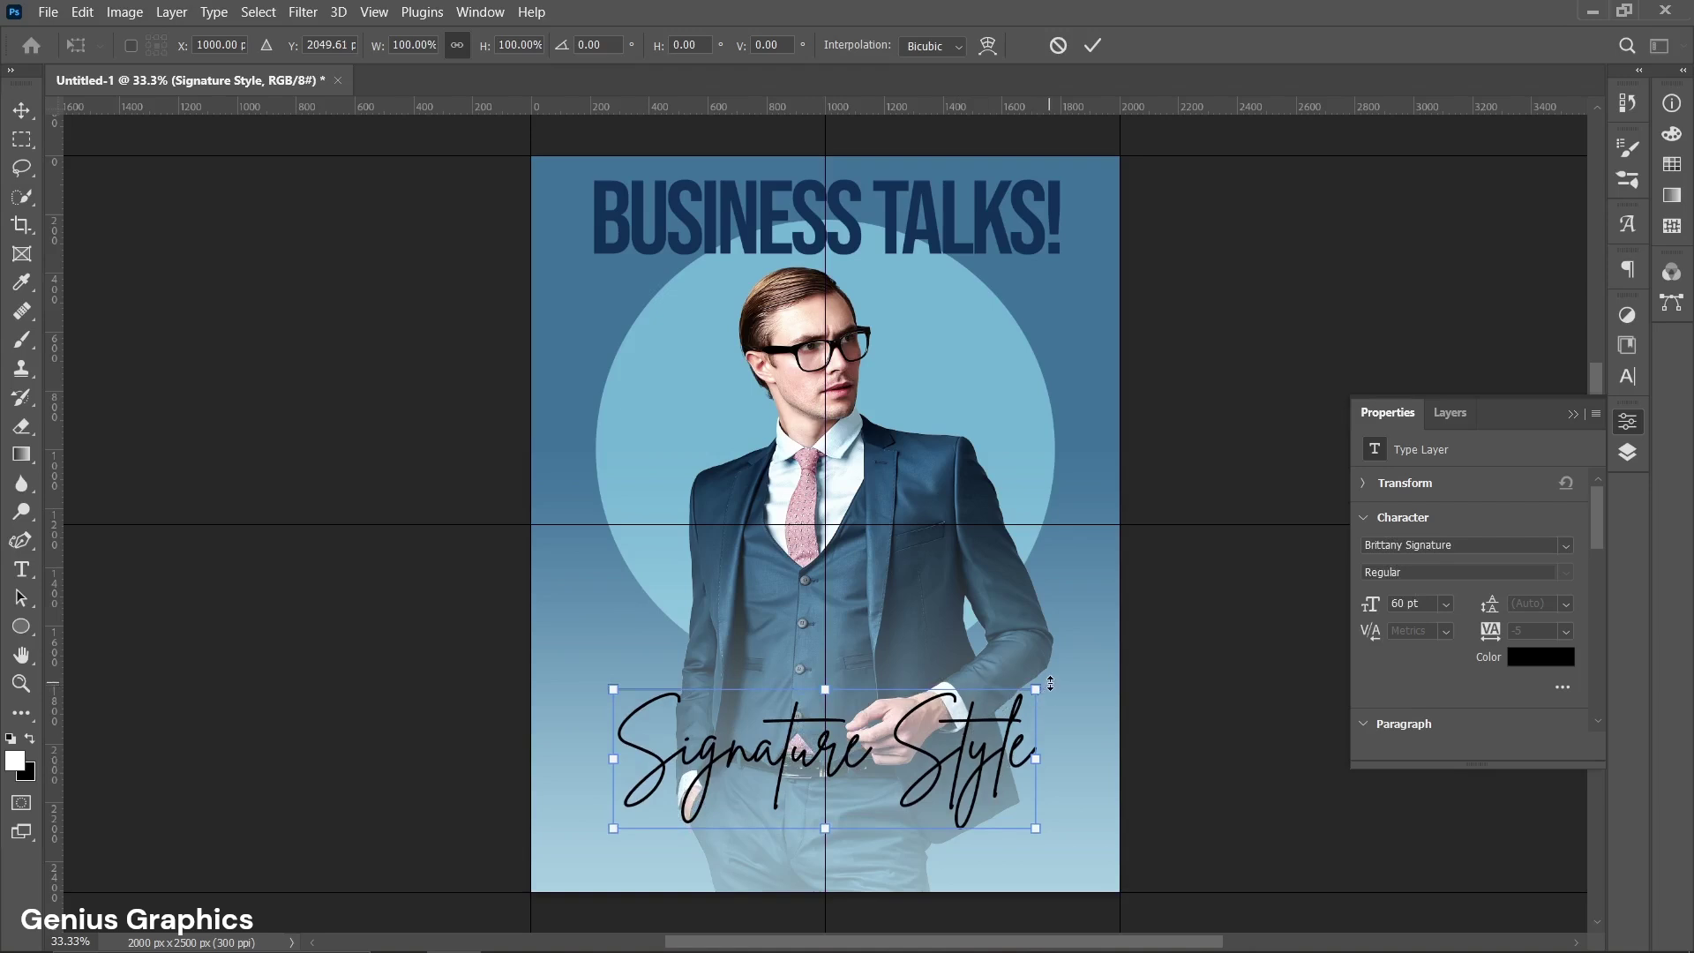
drag(1053, 683, 1046, 671)
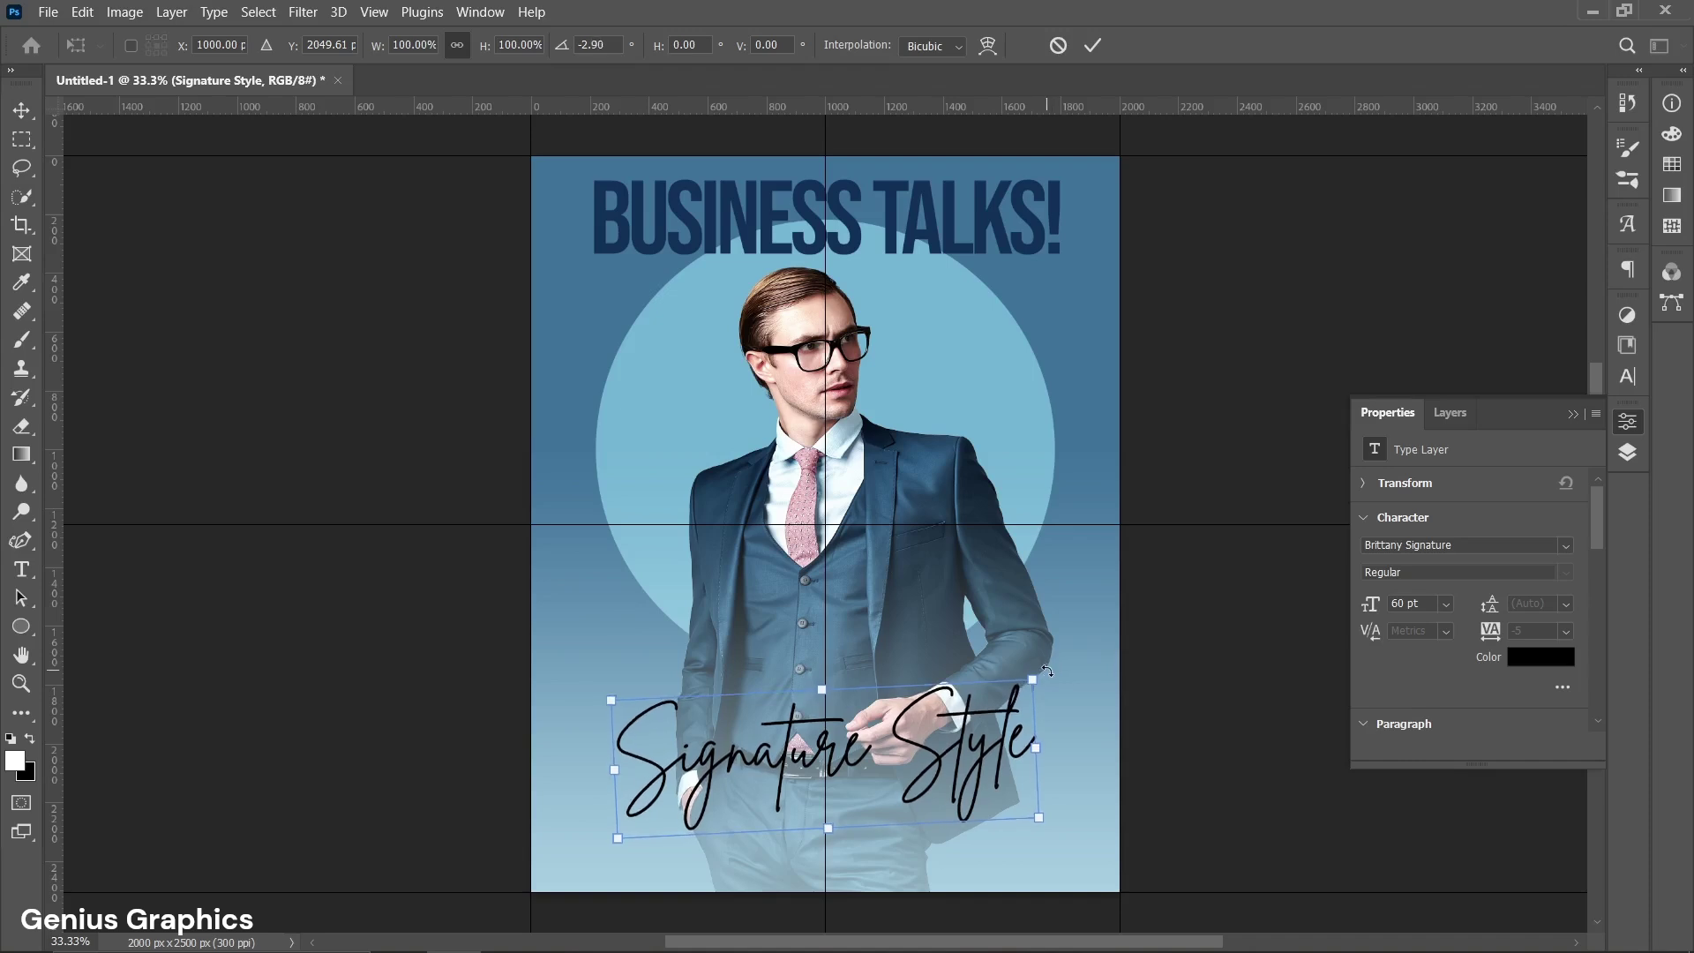
key(Return)
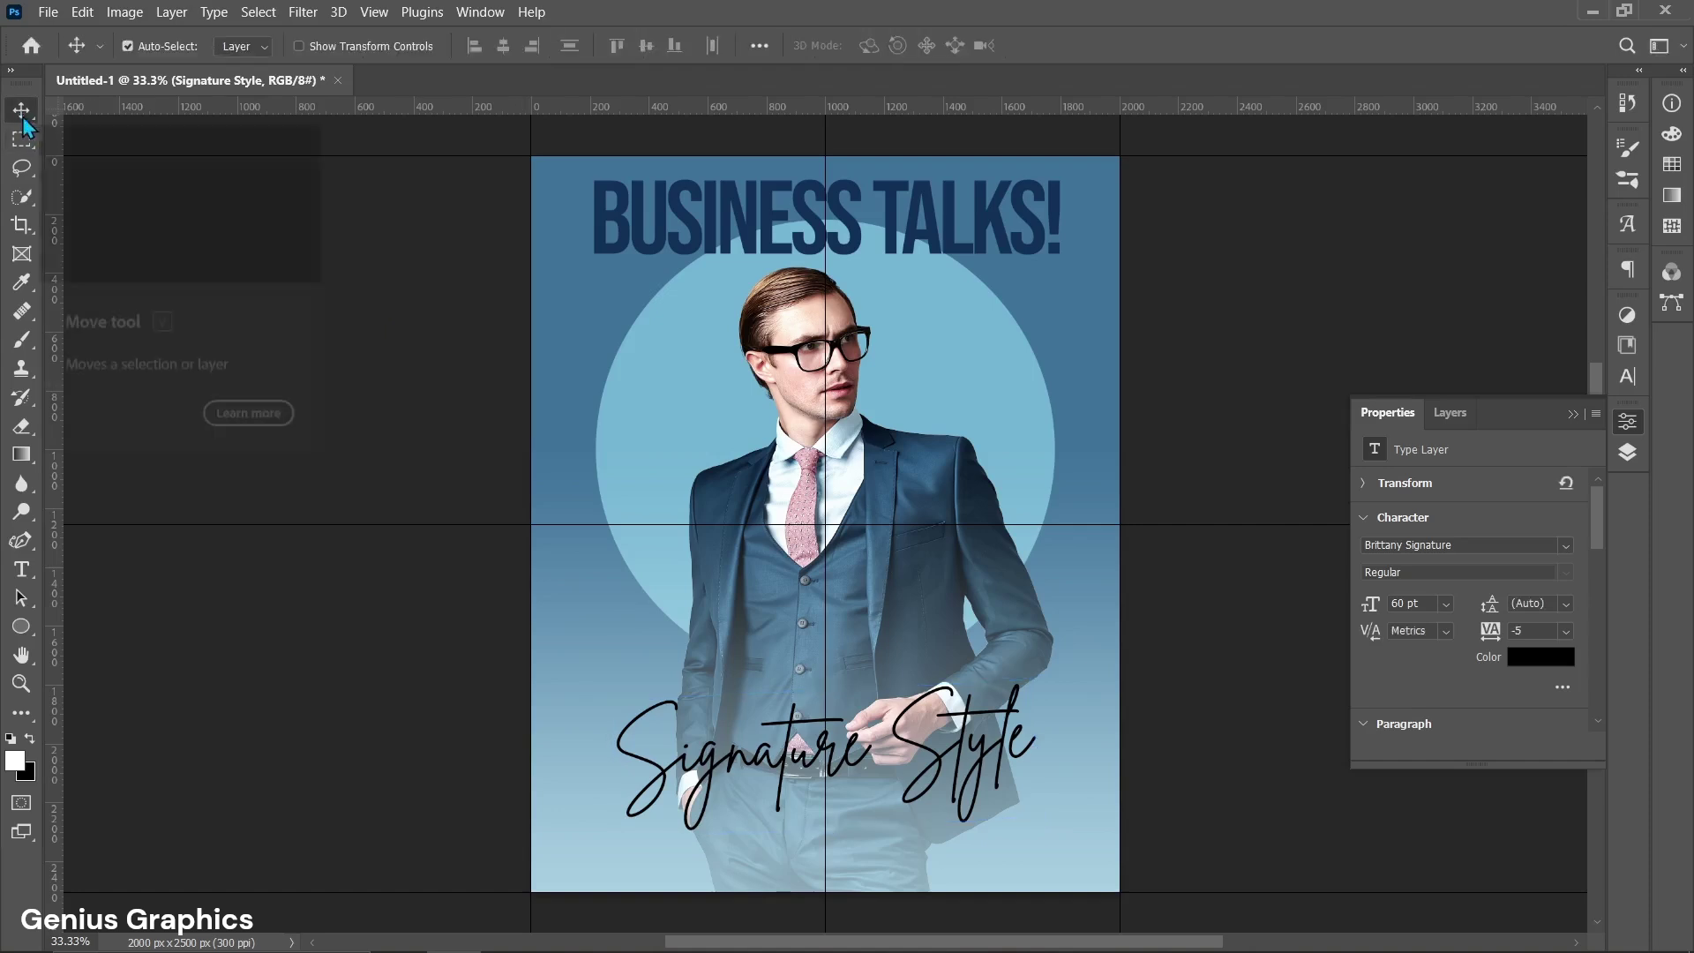
click(21, 540)
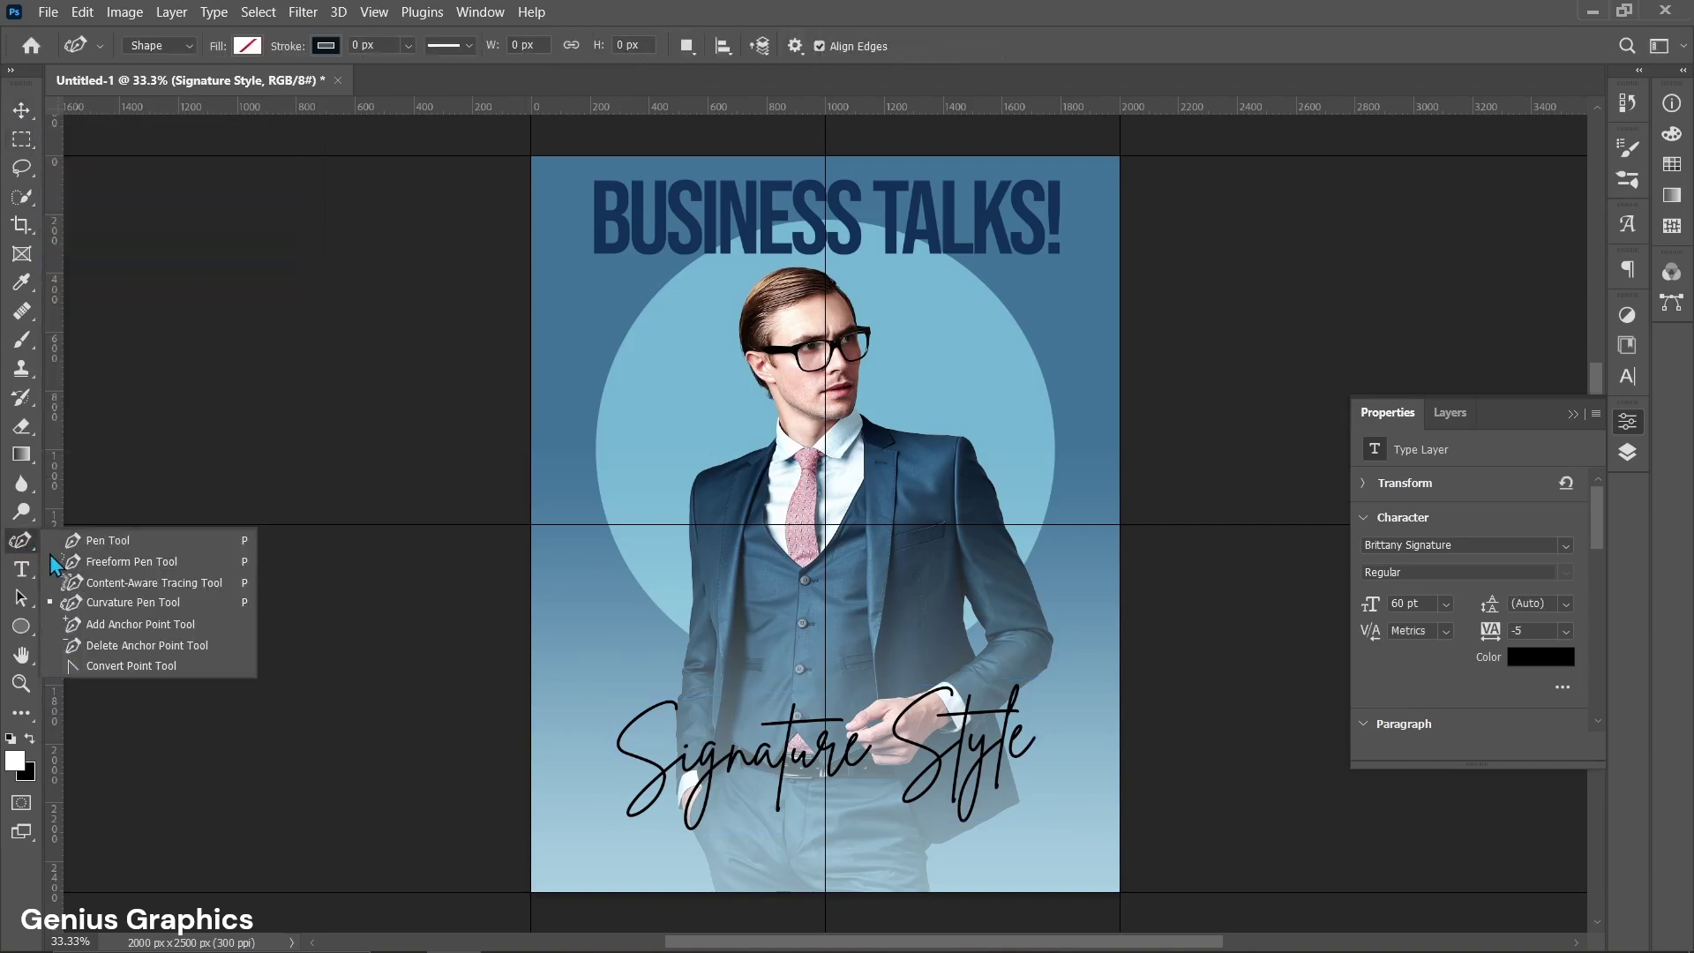
Draw a curved underline beneath Signature Style with the Curvature Pen, stroked at 11 px.
click(152, 603)
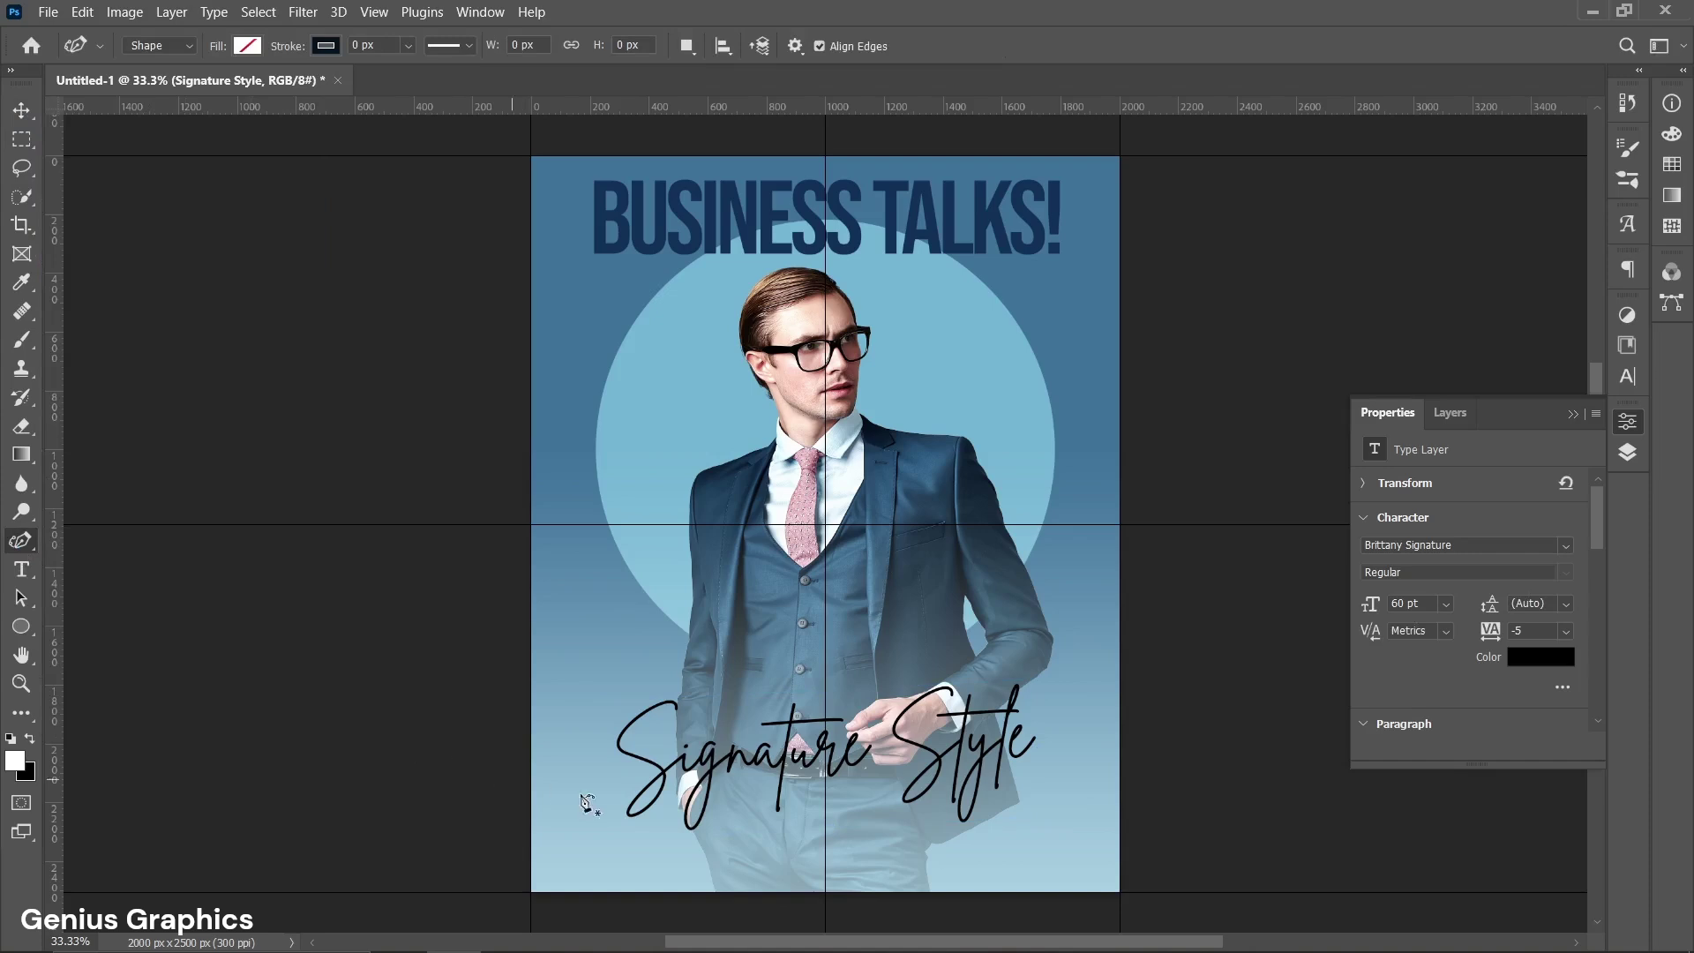
click(183, 48)
click(677, 813)
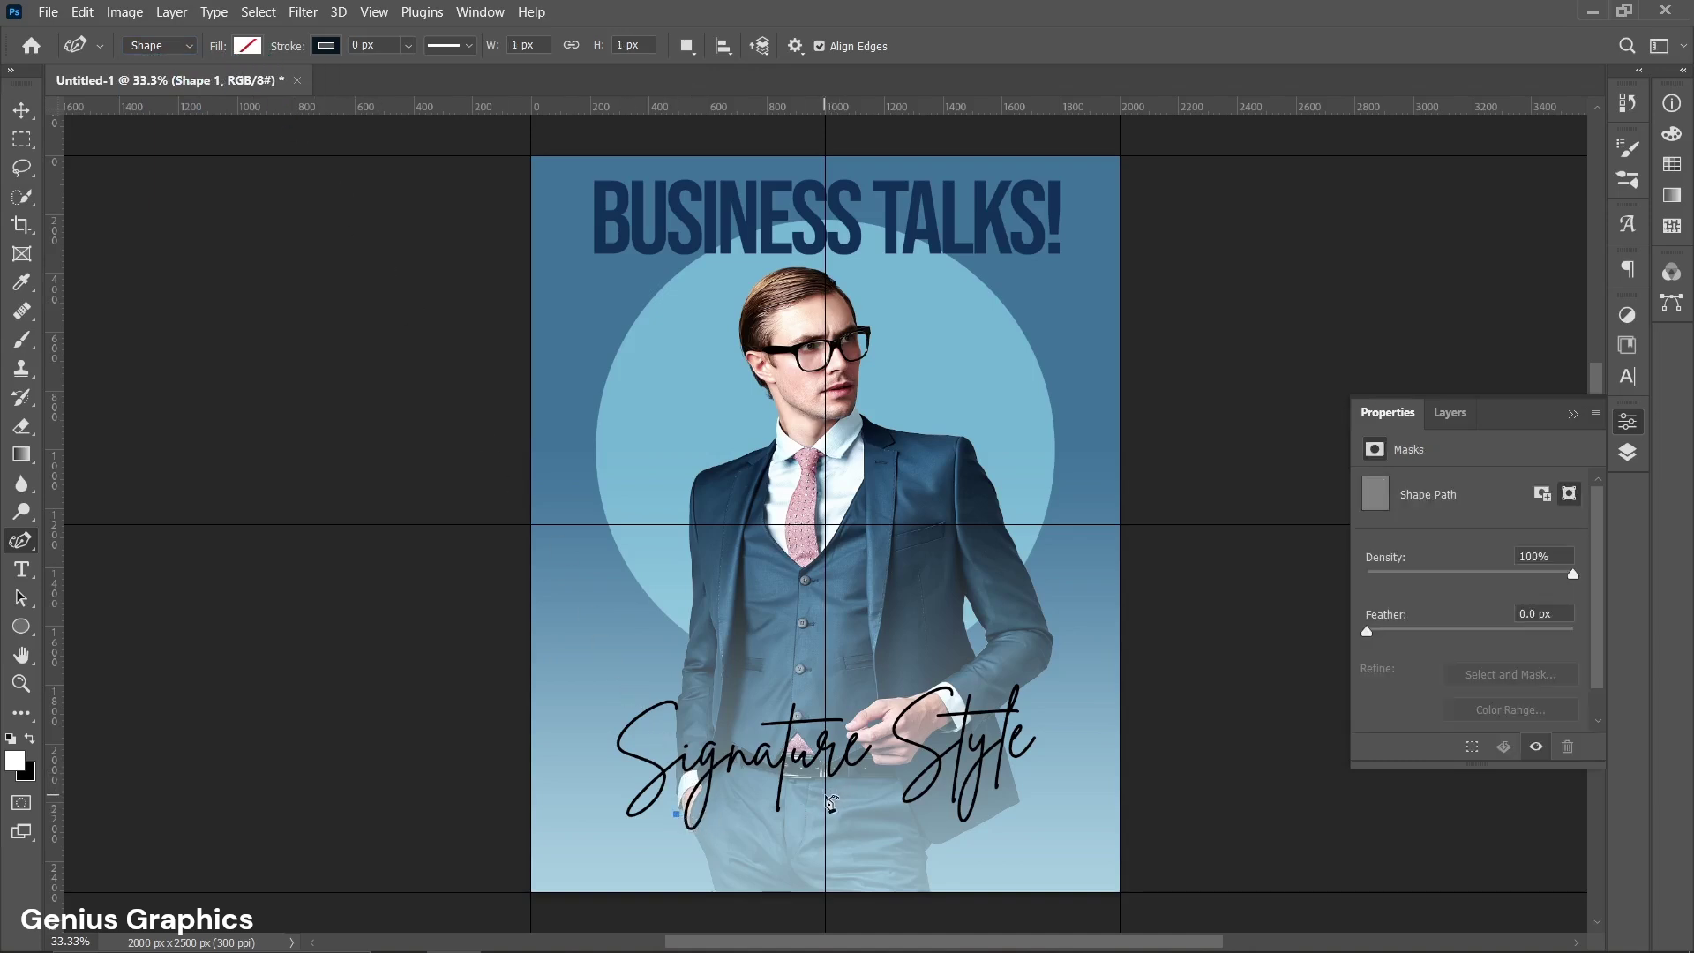
click(827, 797)
click(826, 789)
click(1049, 808)
click(361, 46)
key(Return)
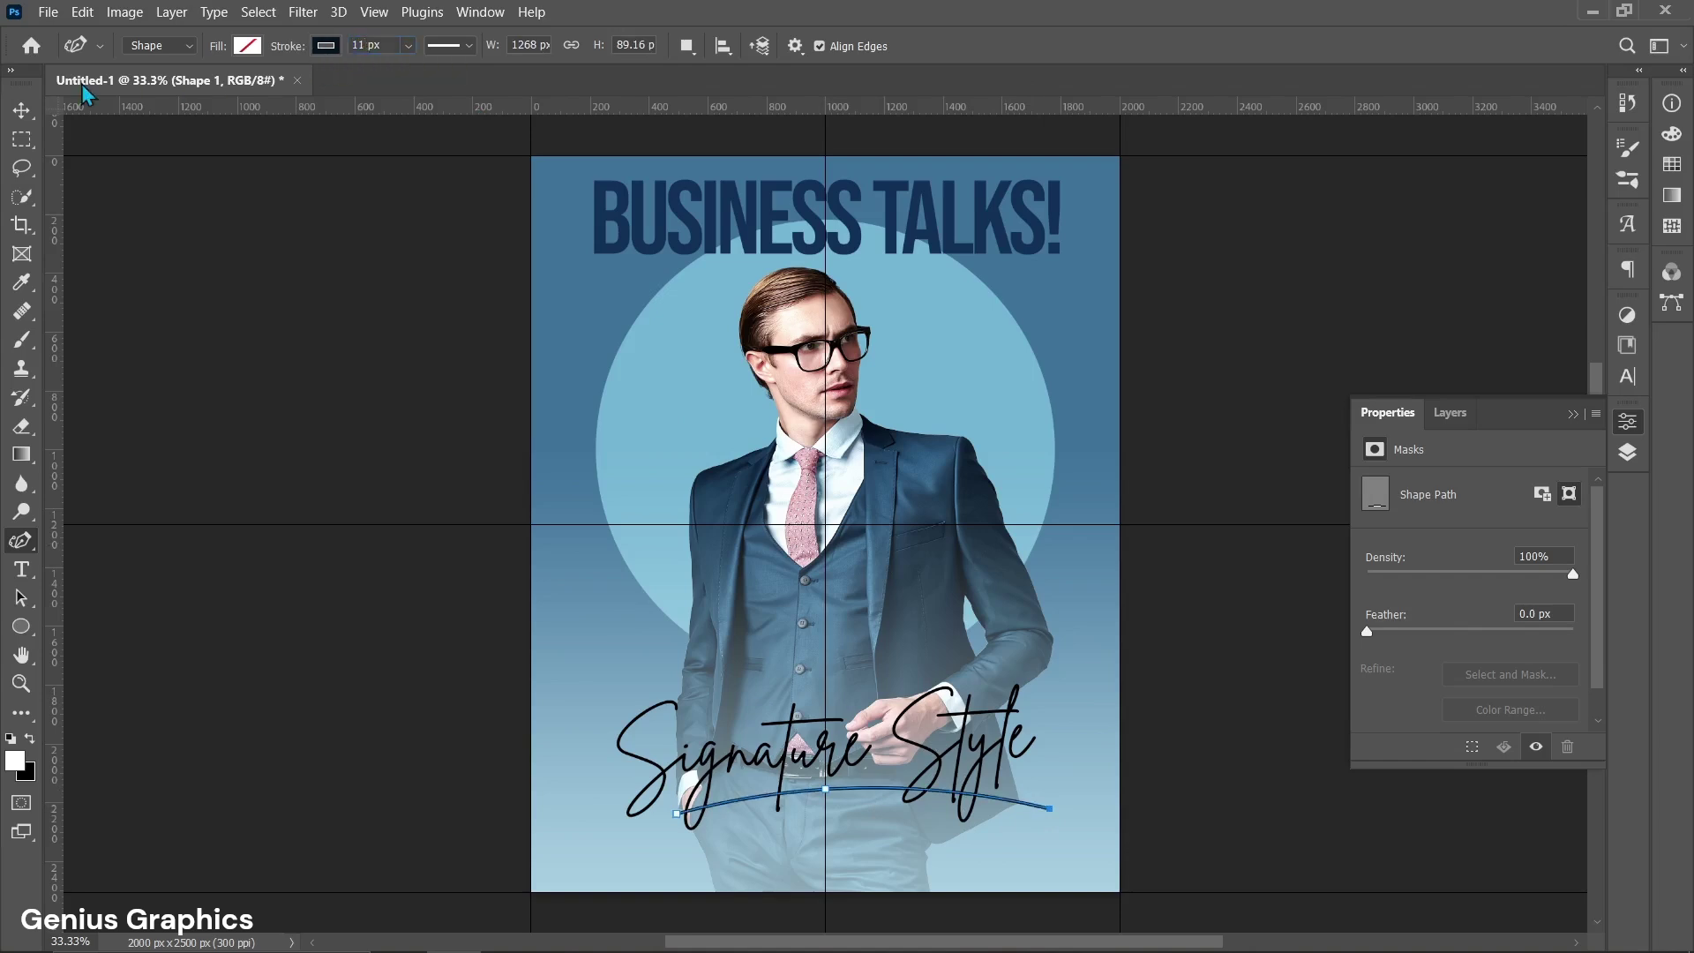
Rotate the underline shape by about 2°.
click(31, 118)
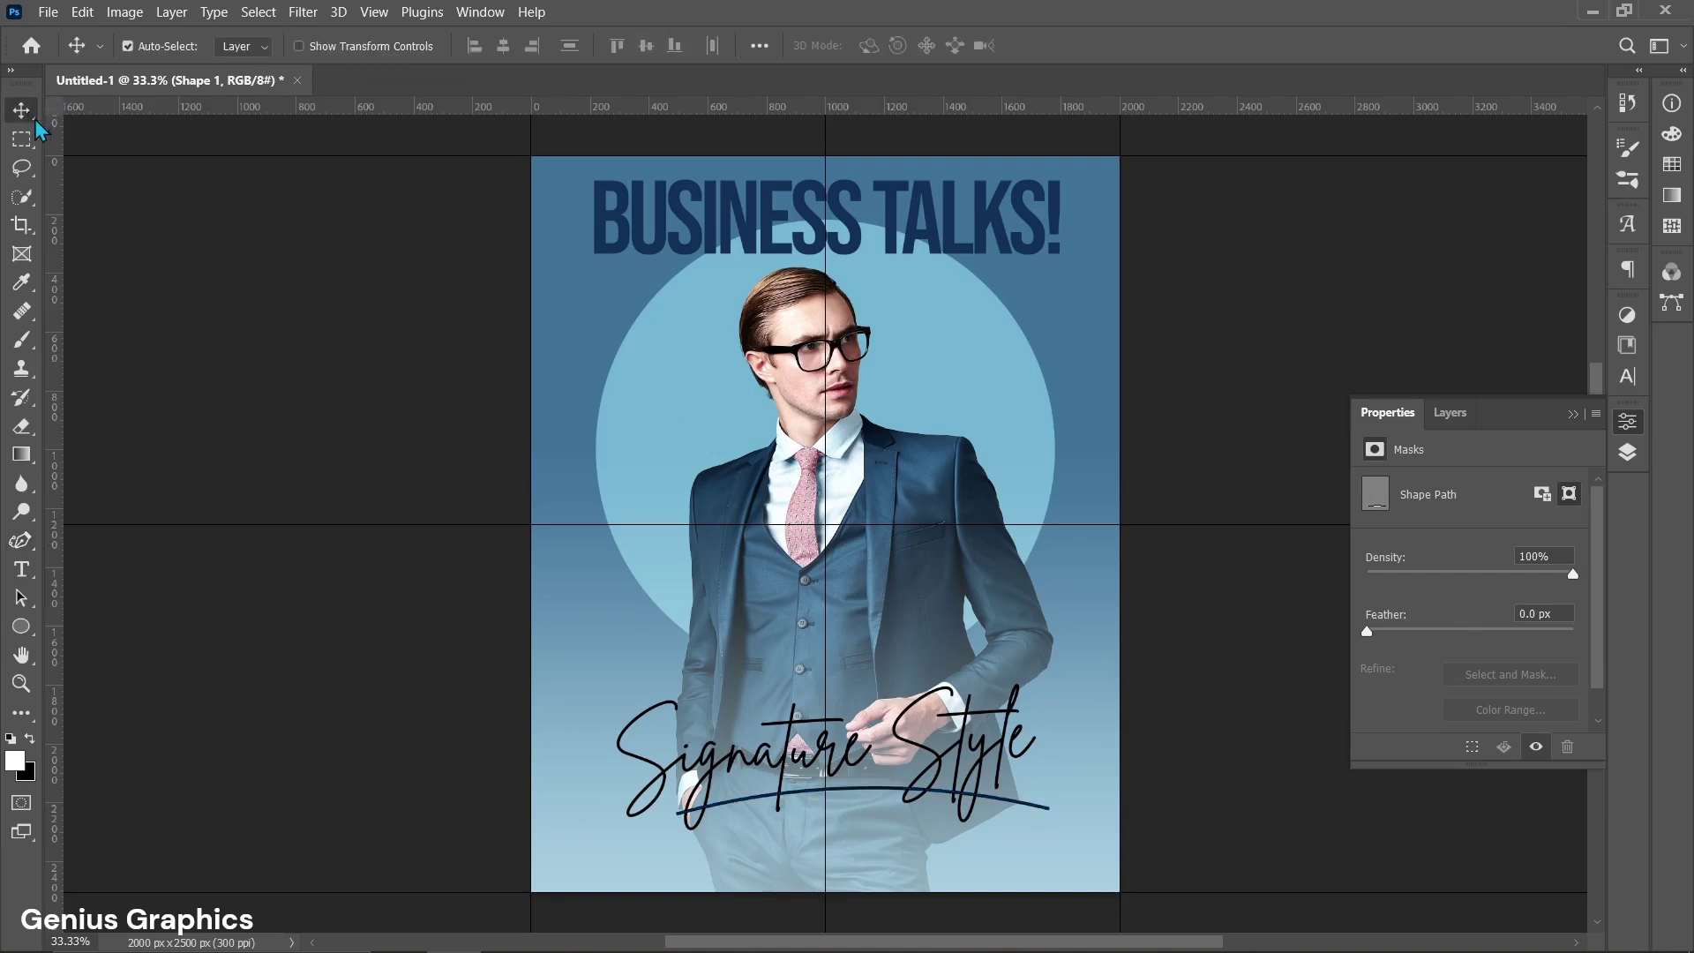
click(860, 794)
click(728, 810)
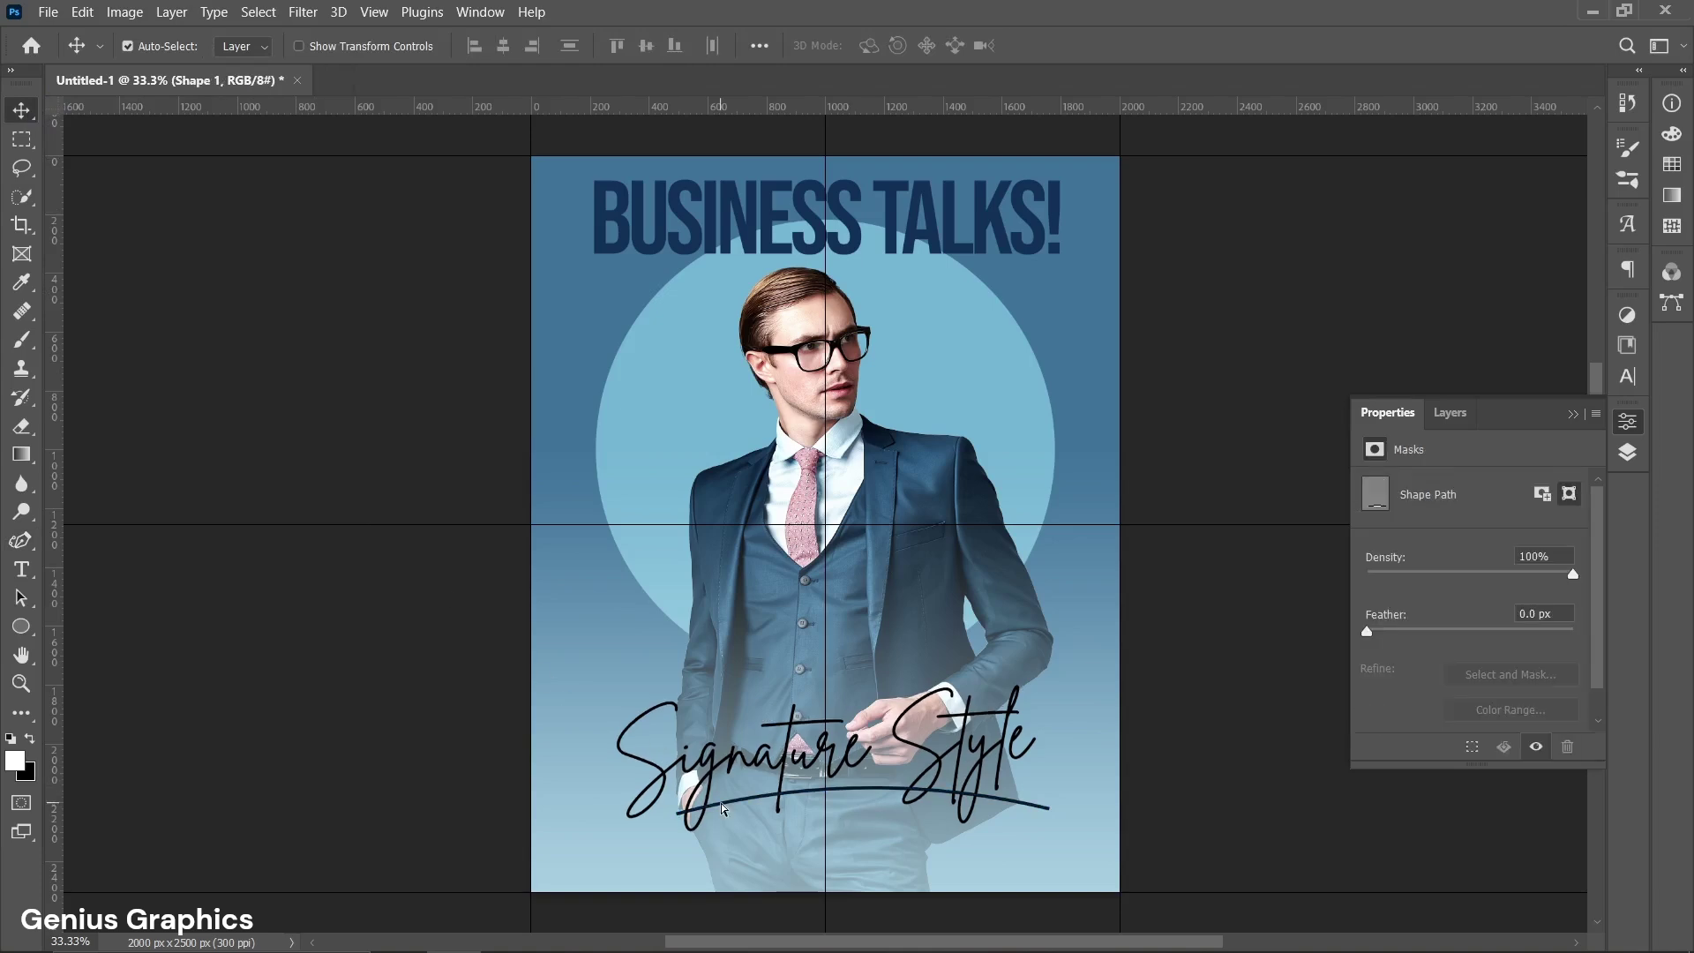
key(ctrl+t)
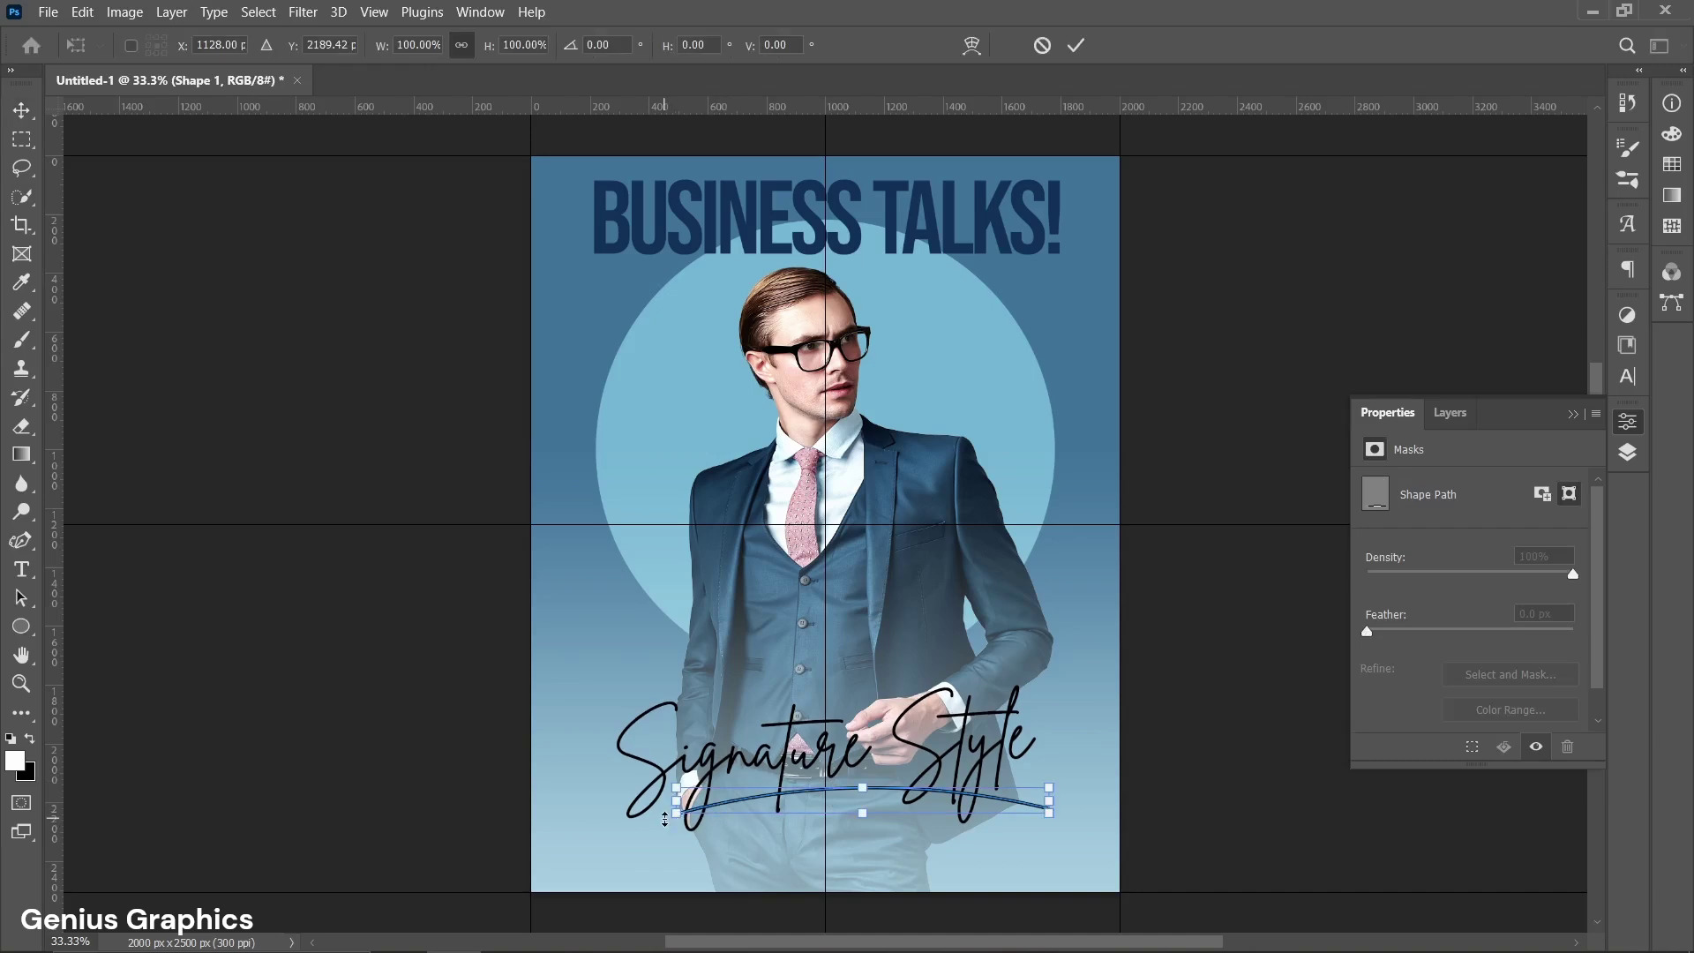
drag(658, 821, 658, 817)
drag(658, 816, 660, 811)
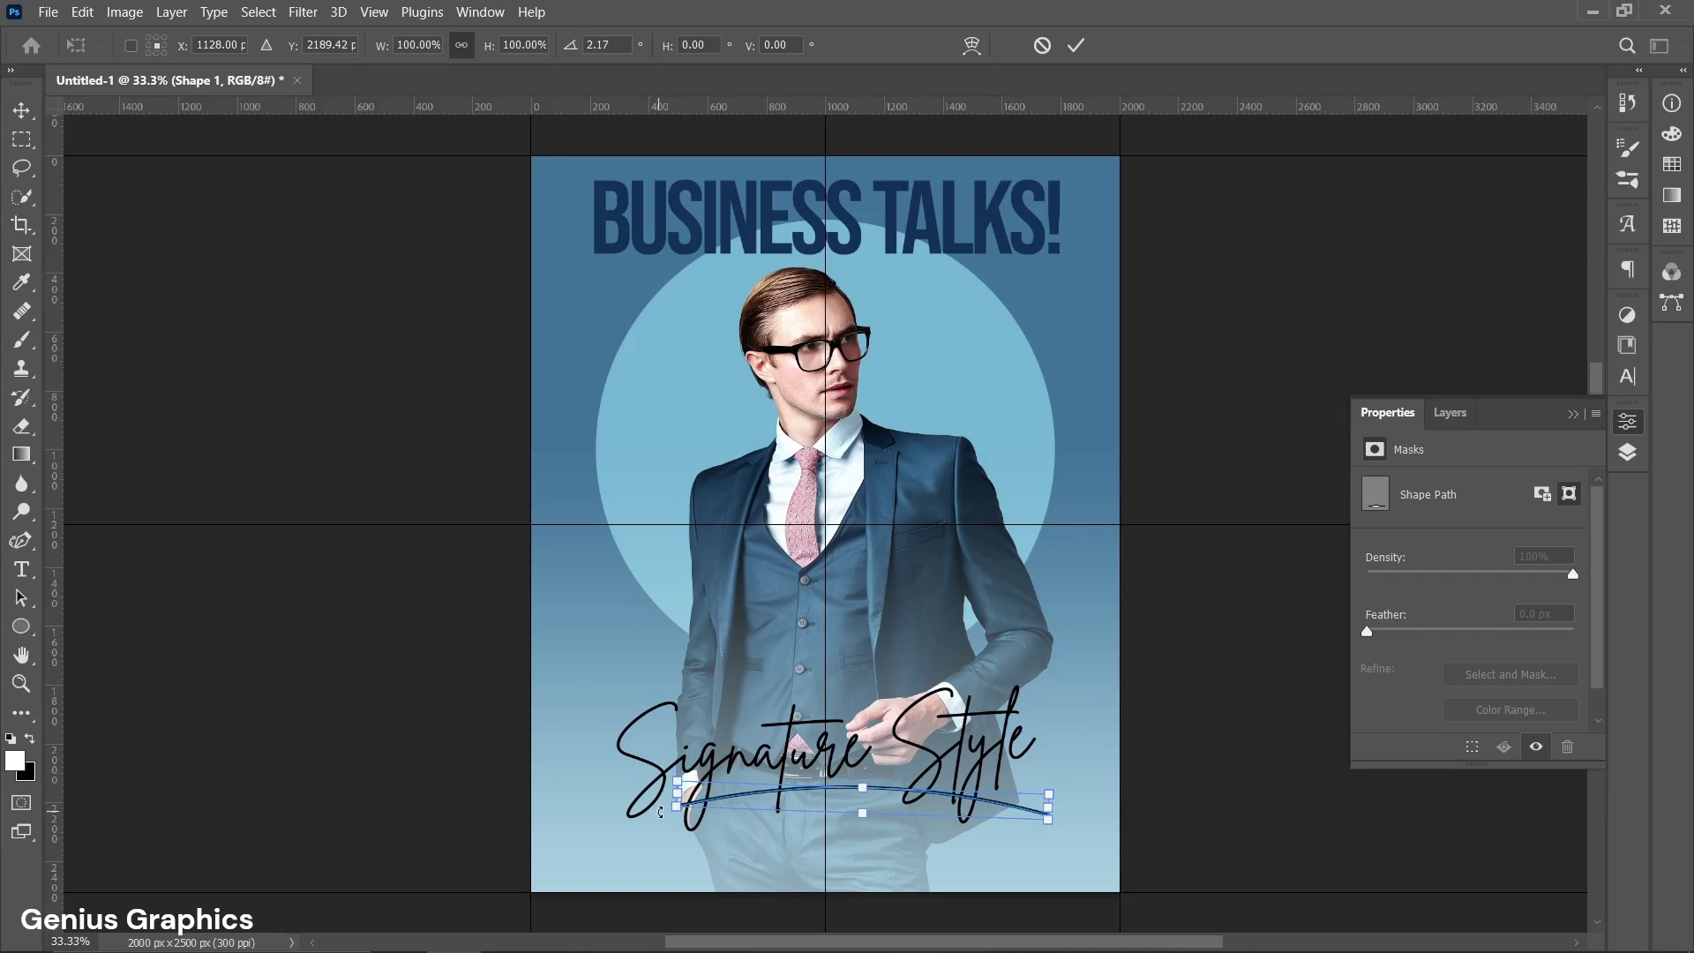
key(Return)
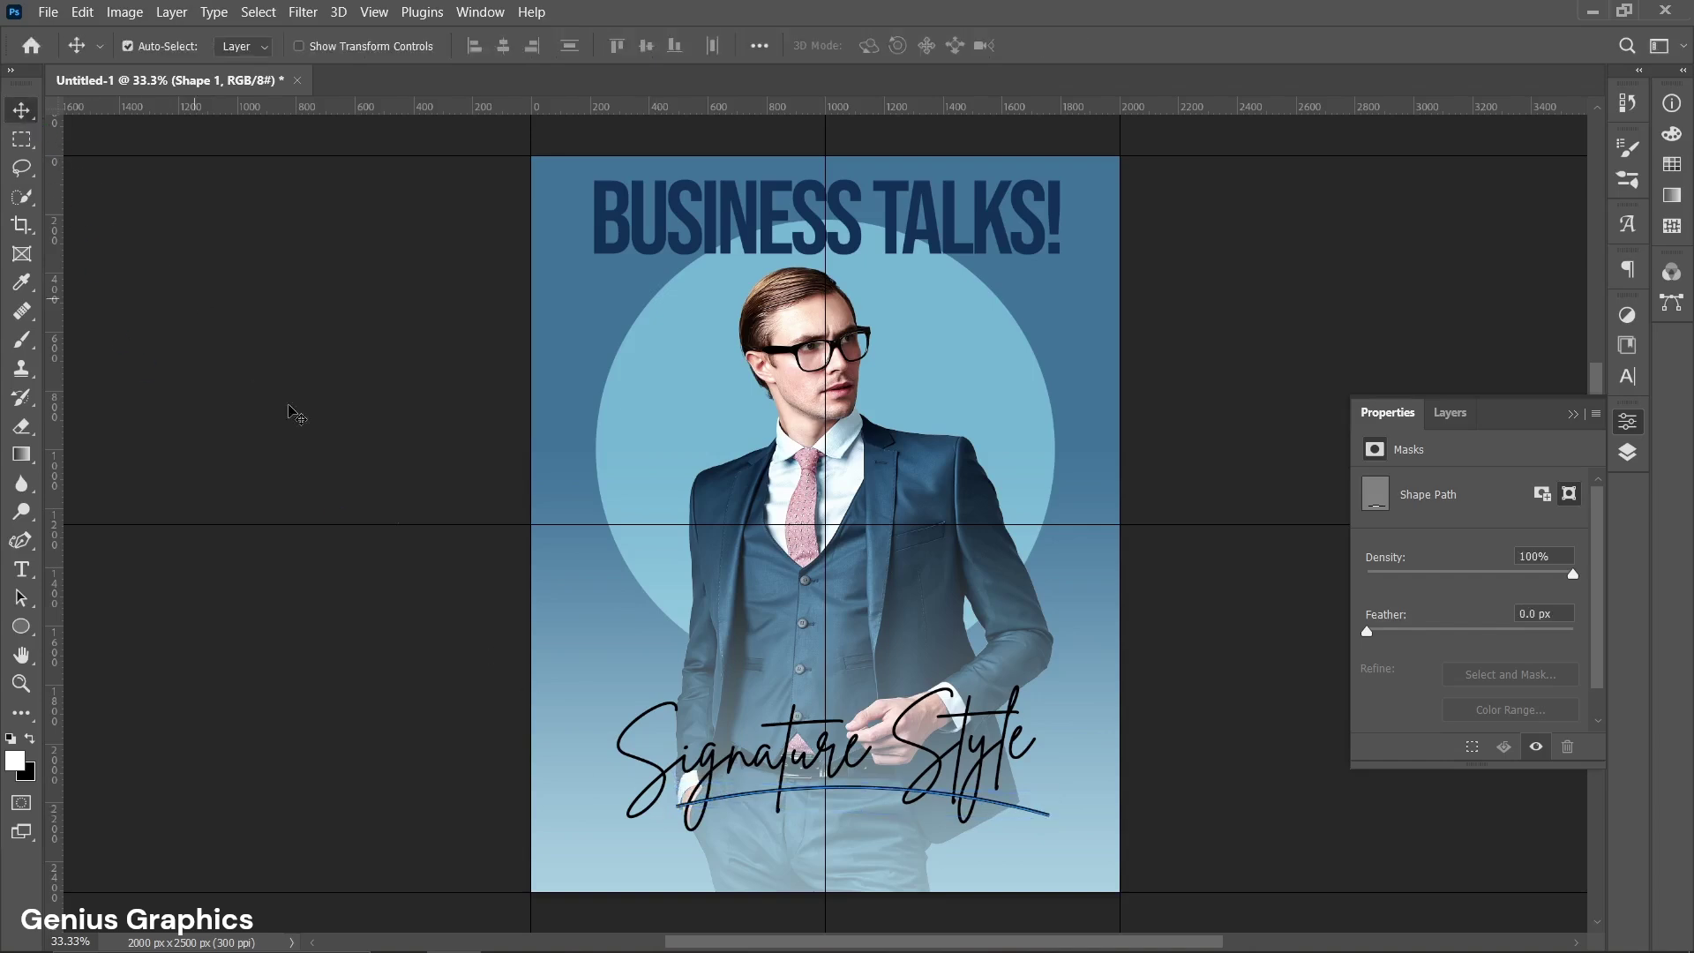
click(1449, 419)
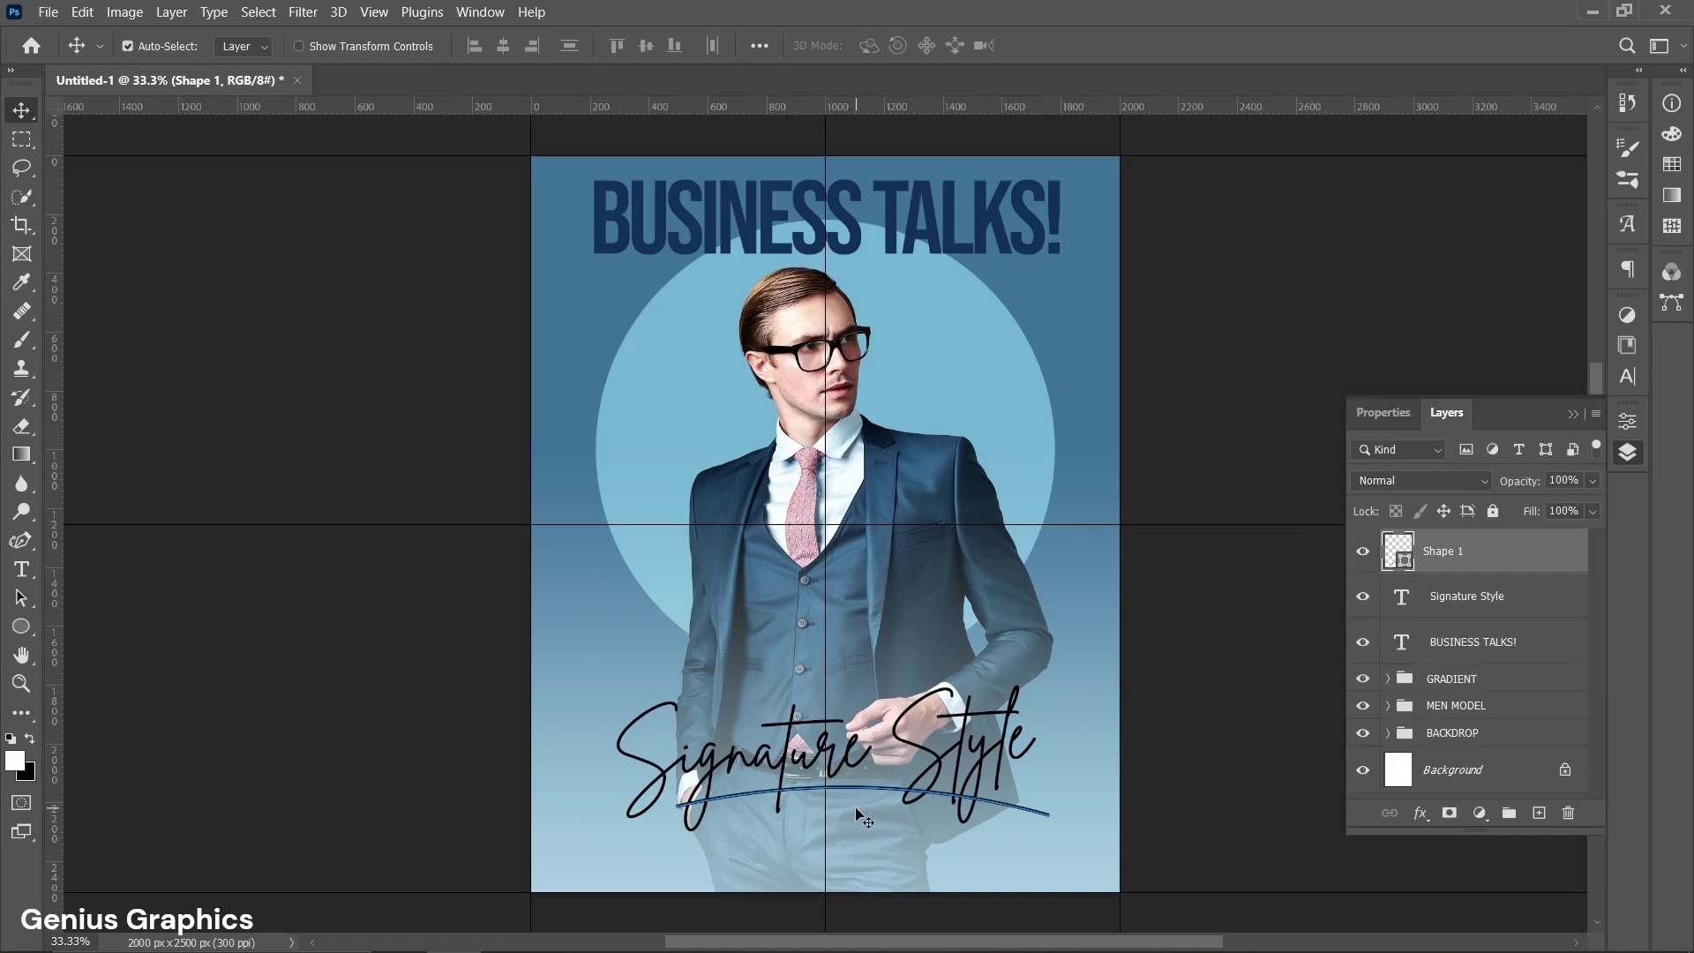
Type '# strategy' in DM Sans Bold across the model's chest.
click(22, 569)
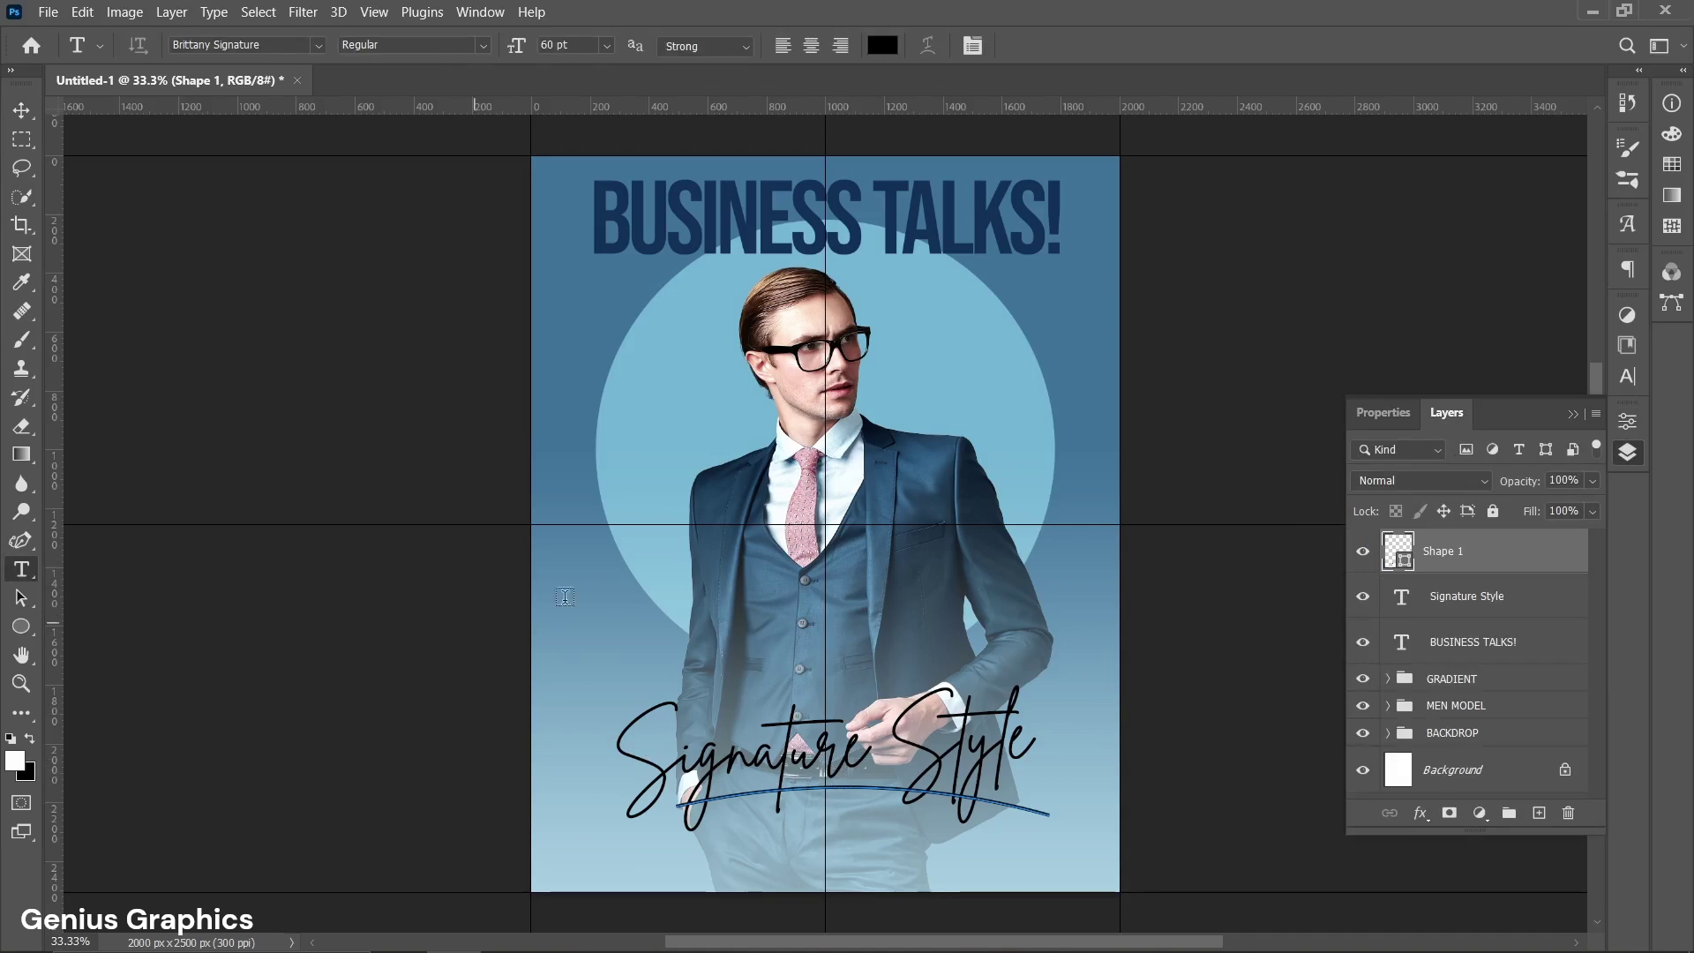
click(640, 491)
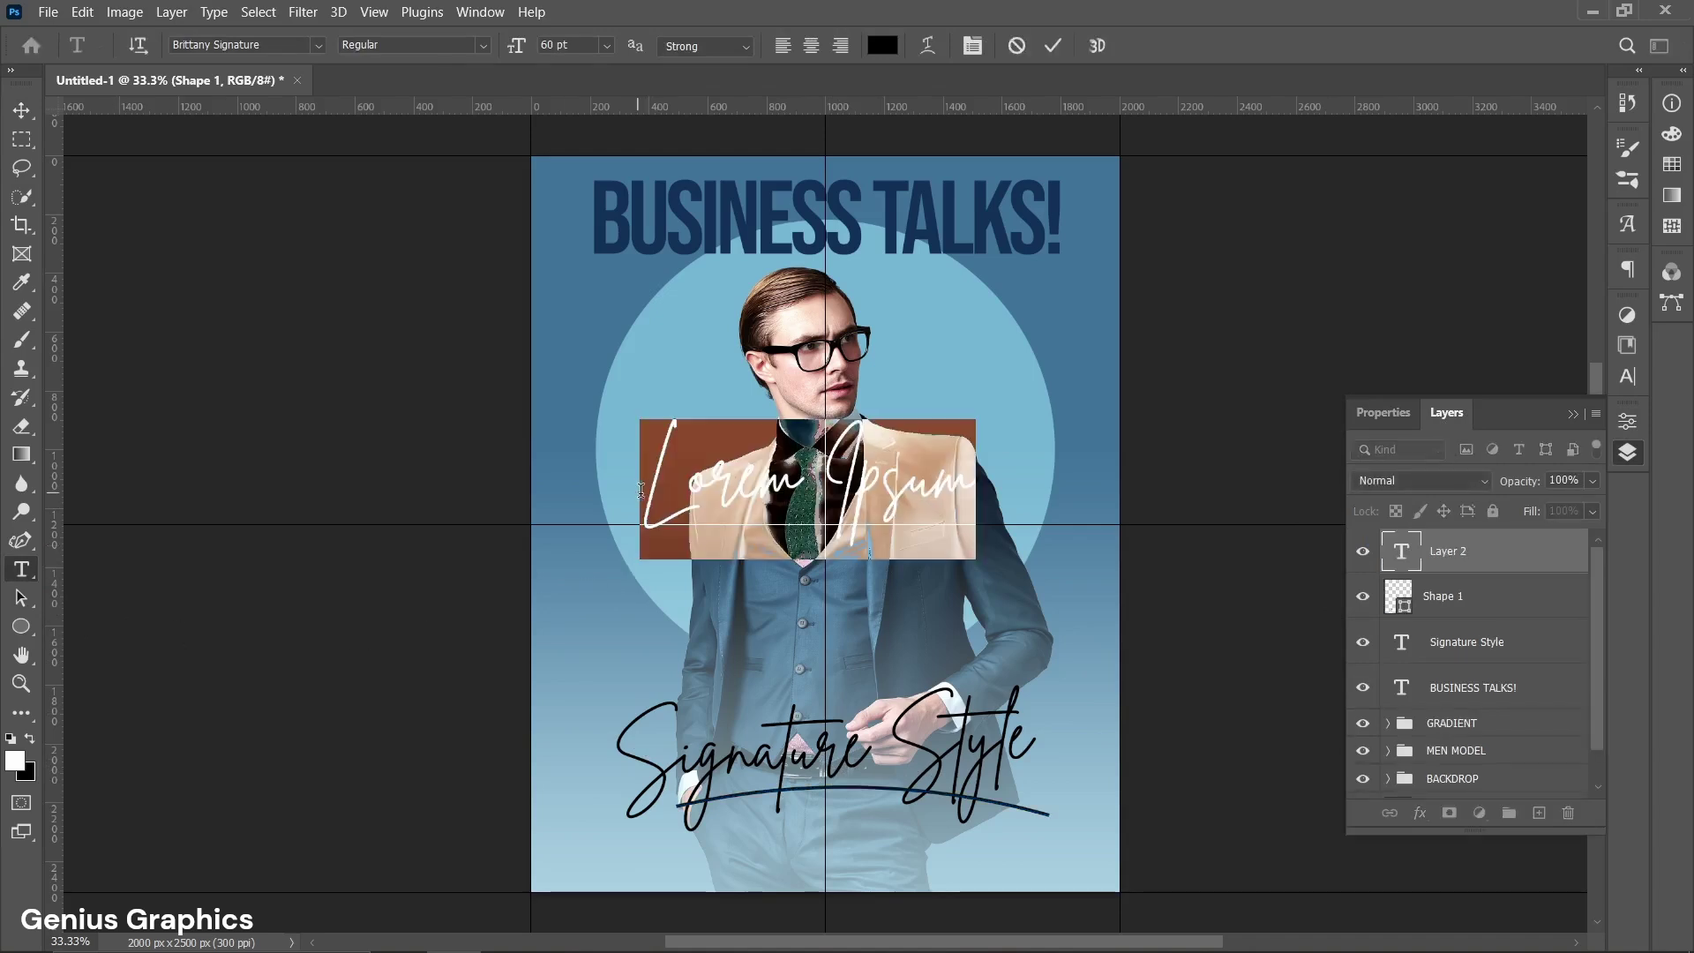
click(1384, 413)
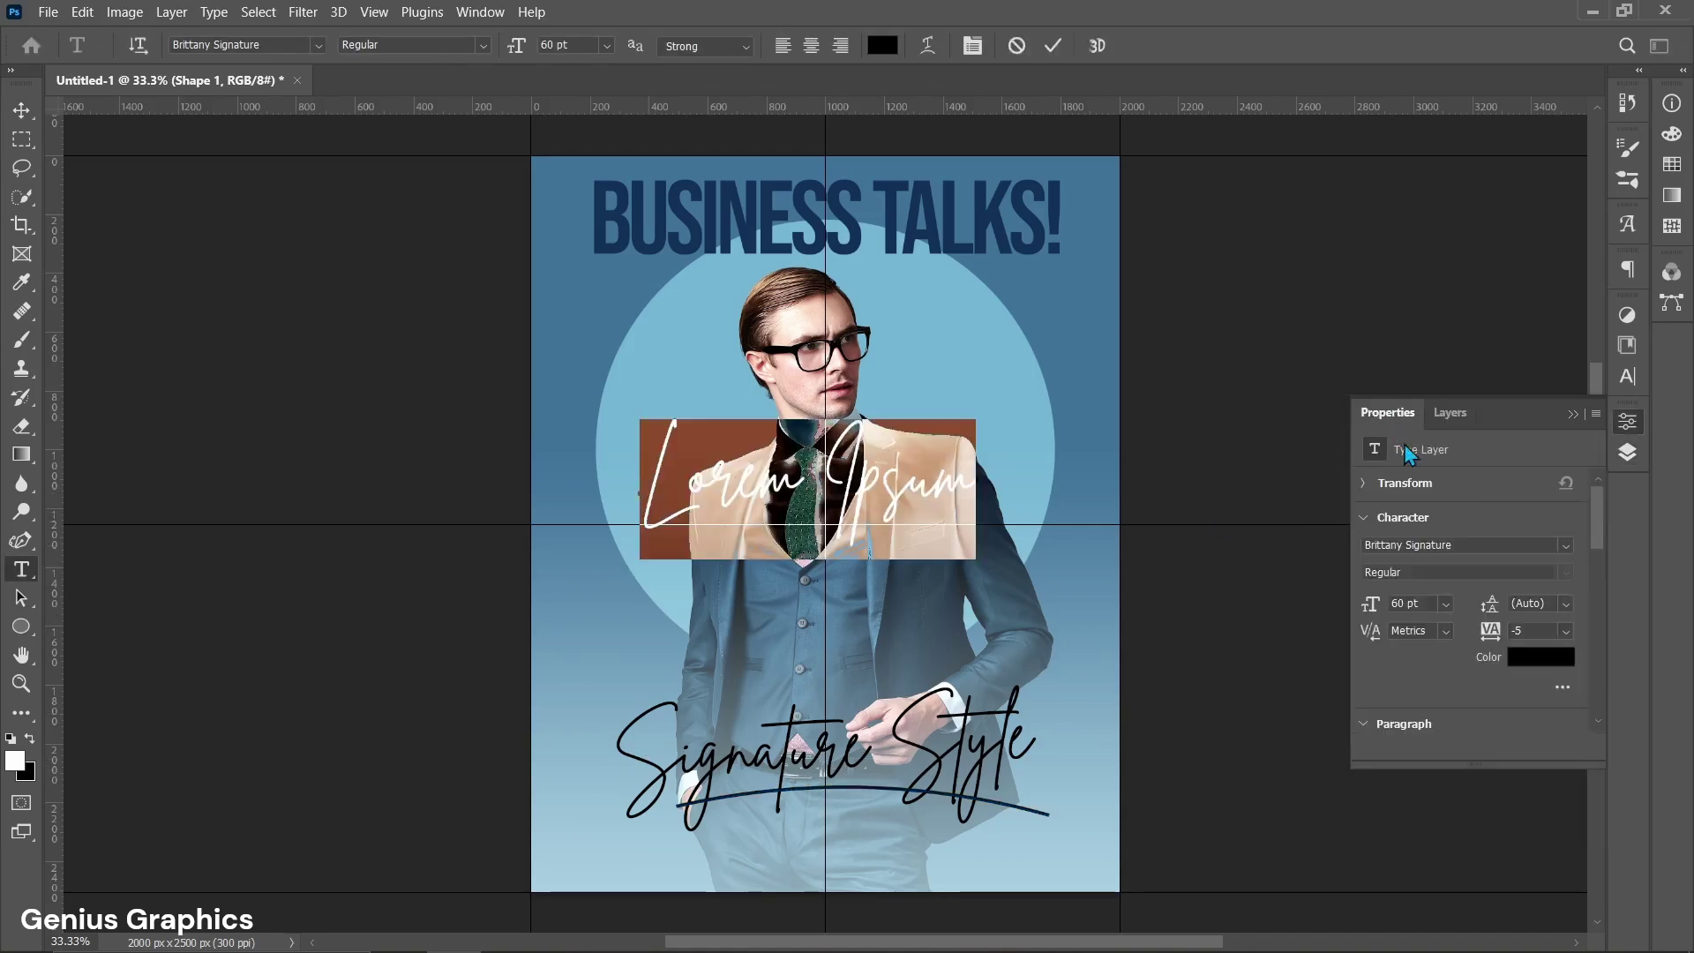
click(1565, 545)
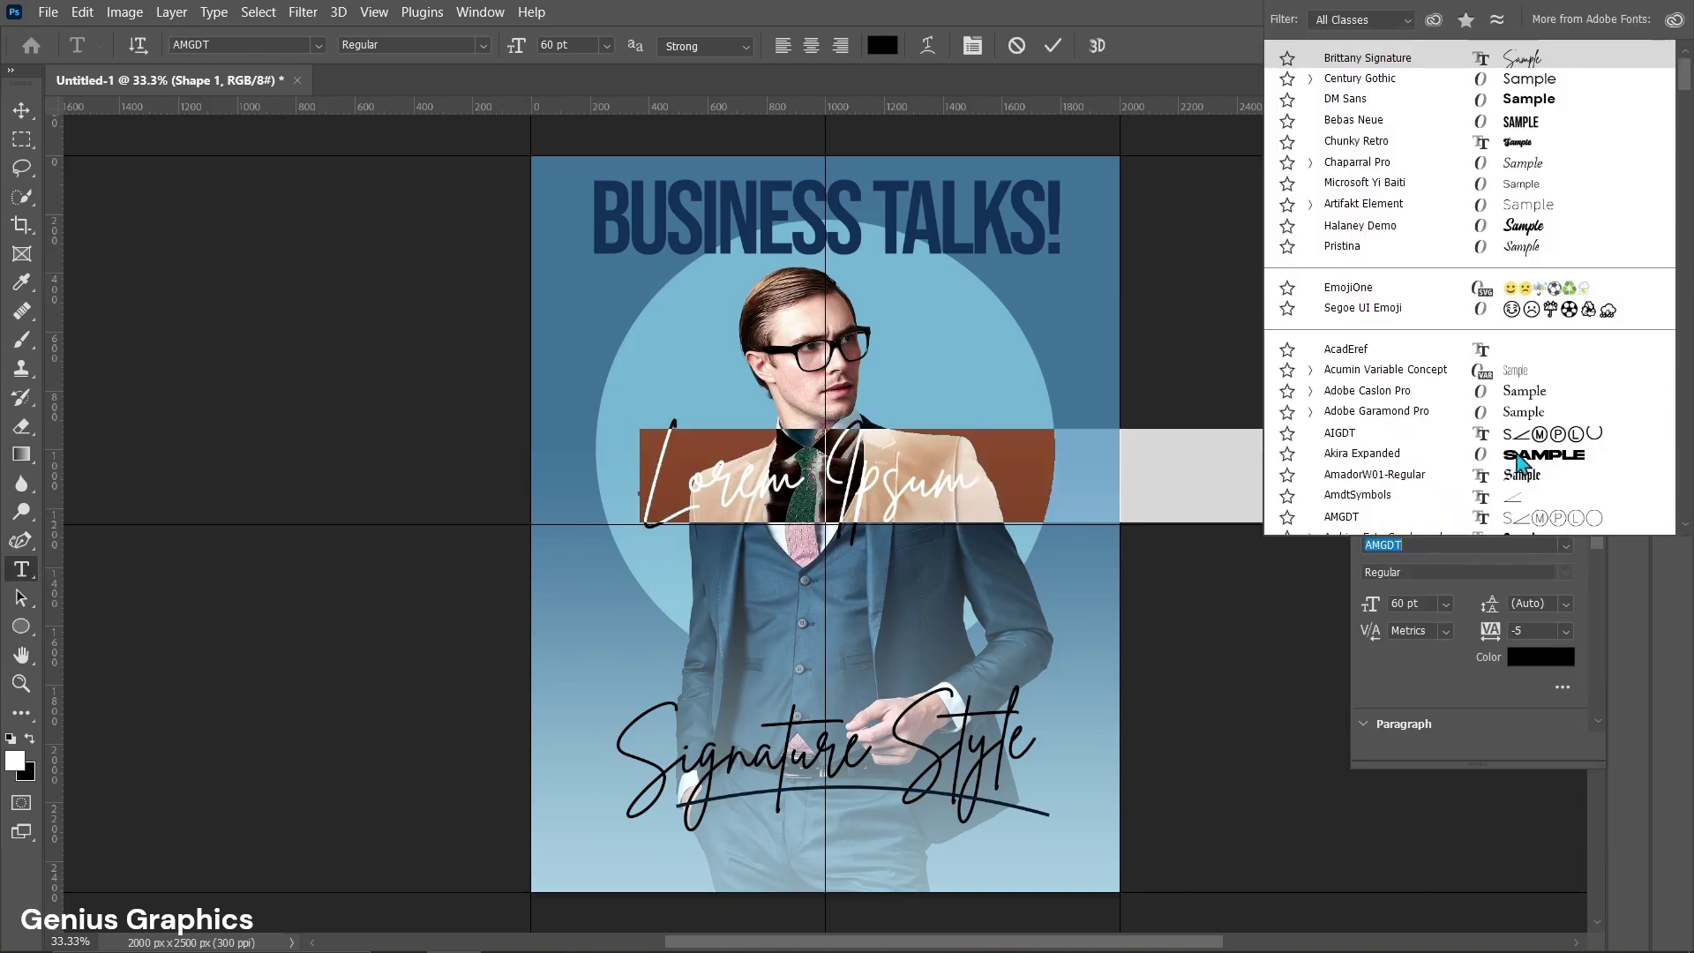
click(1355, 99)
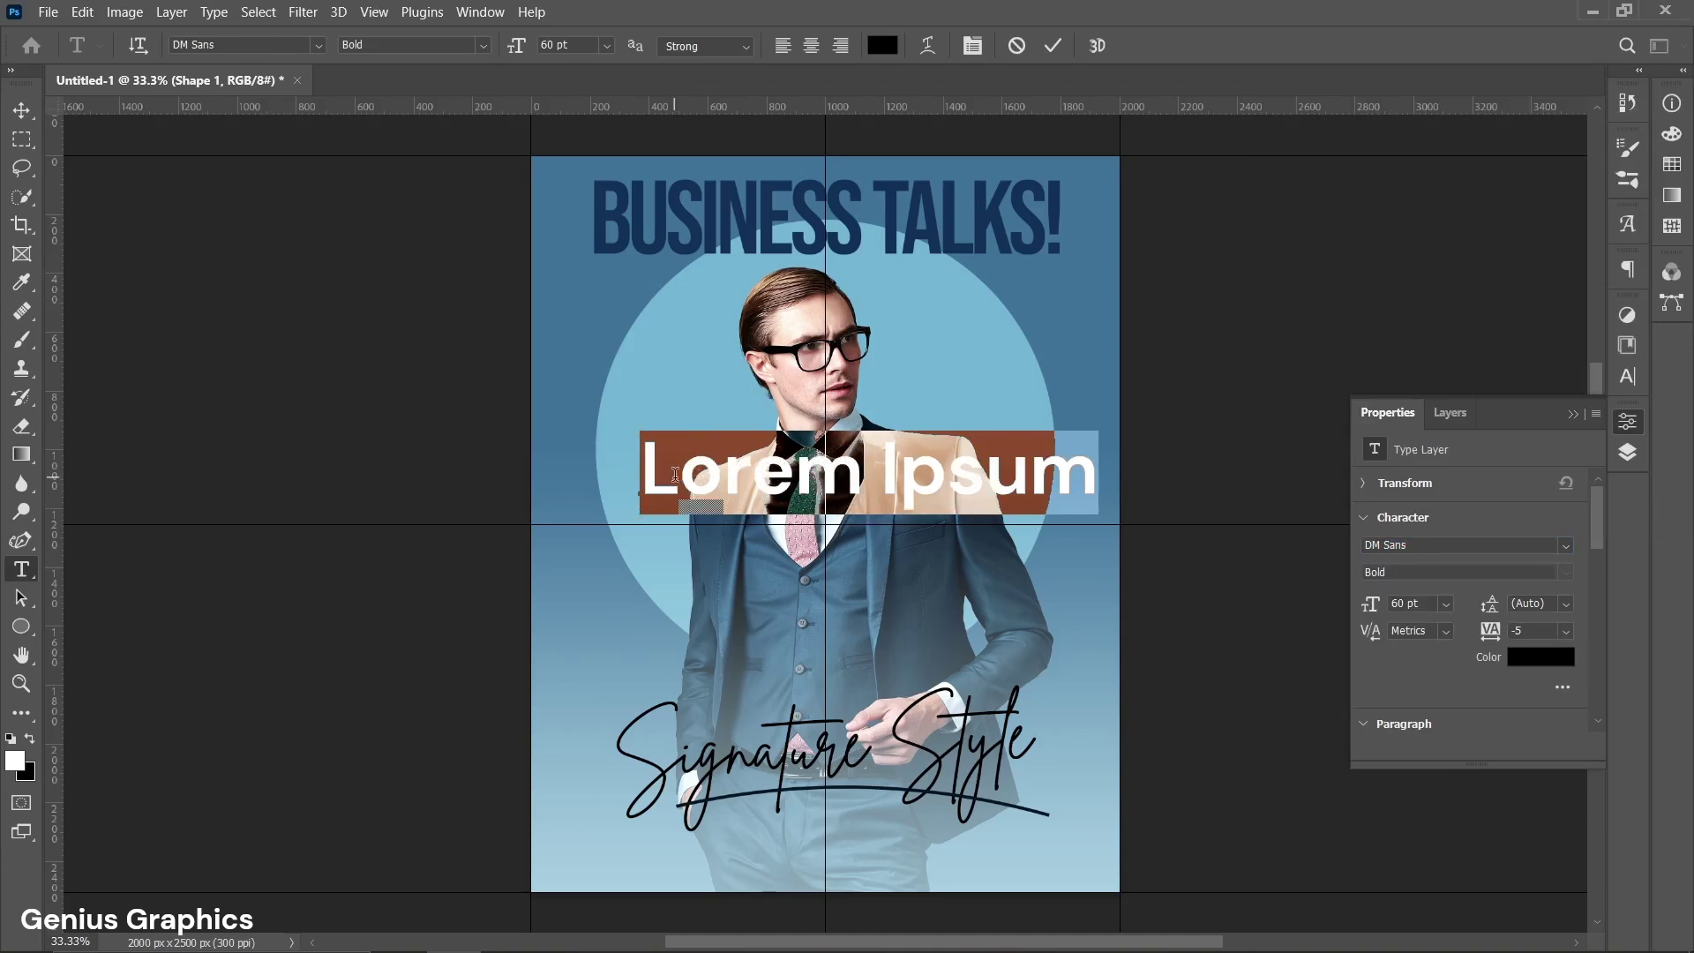
text(# )
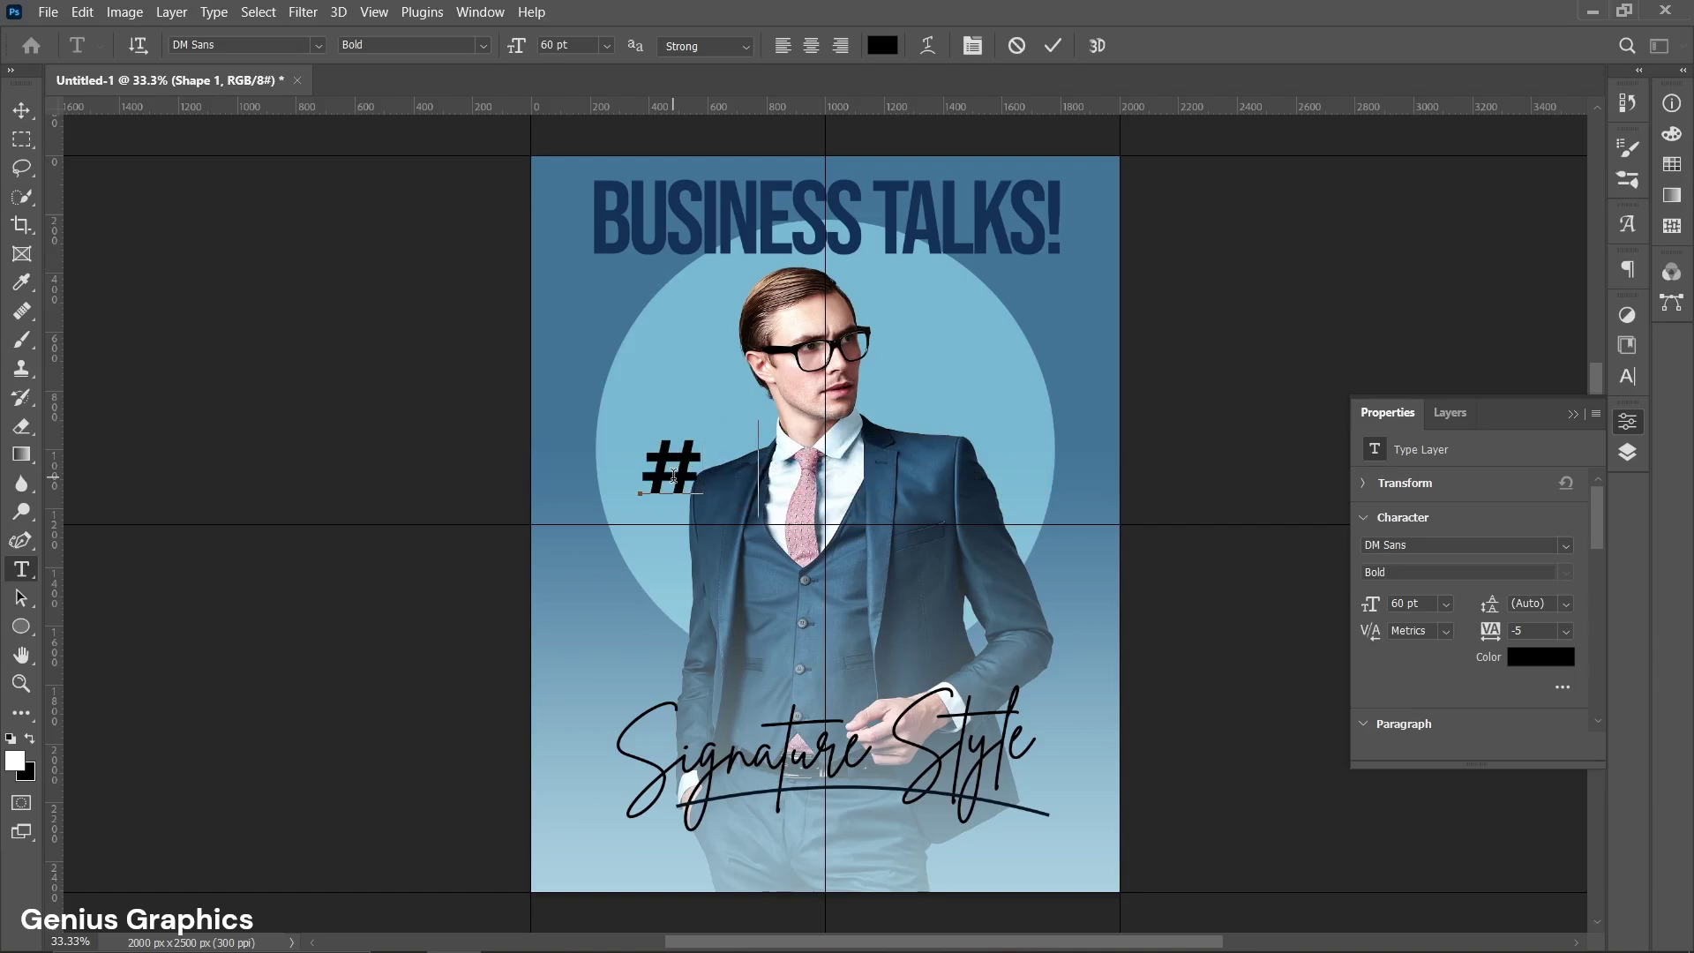
text(strategy)
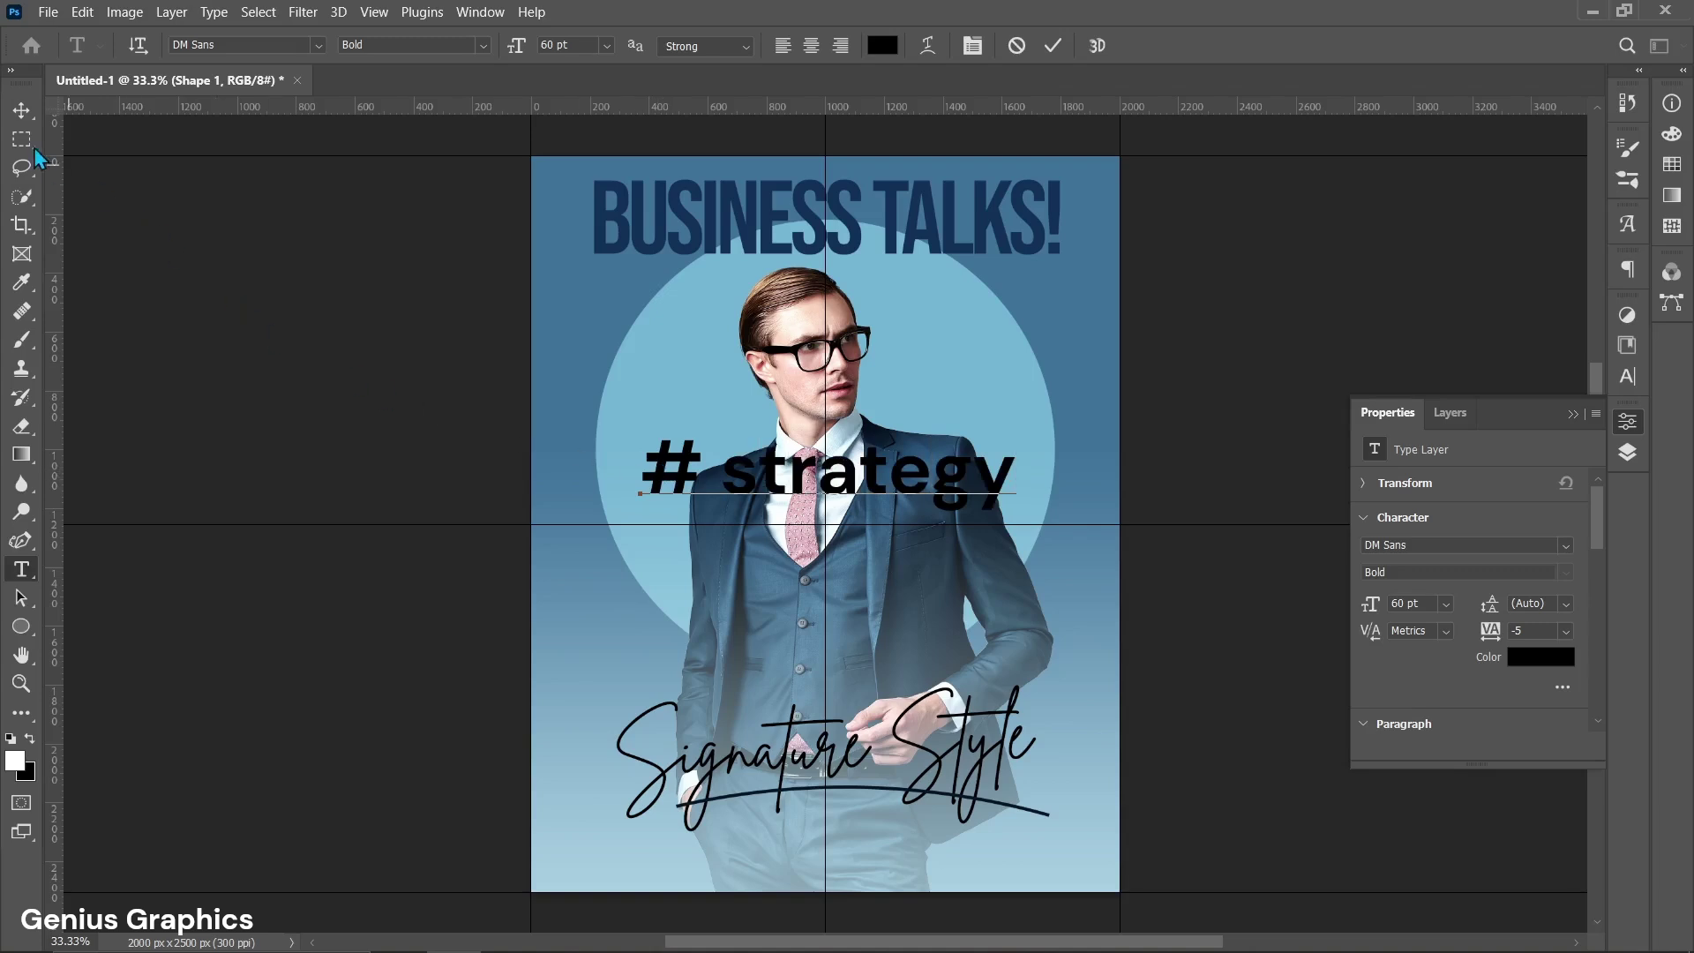
click(21, 110)
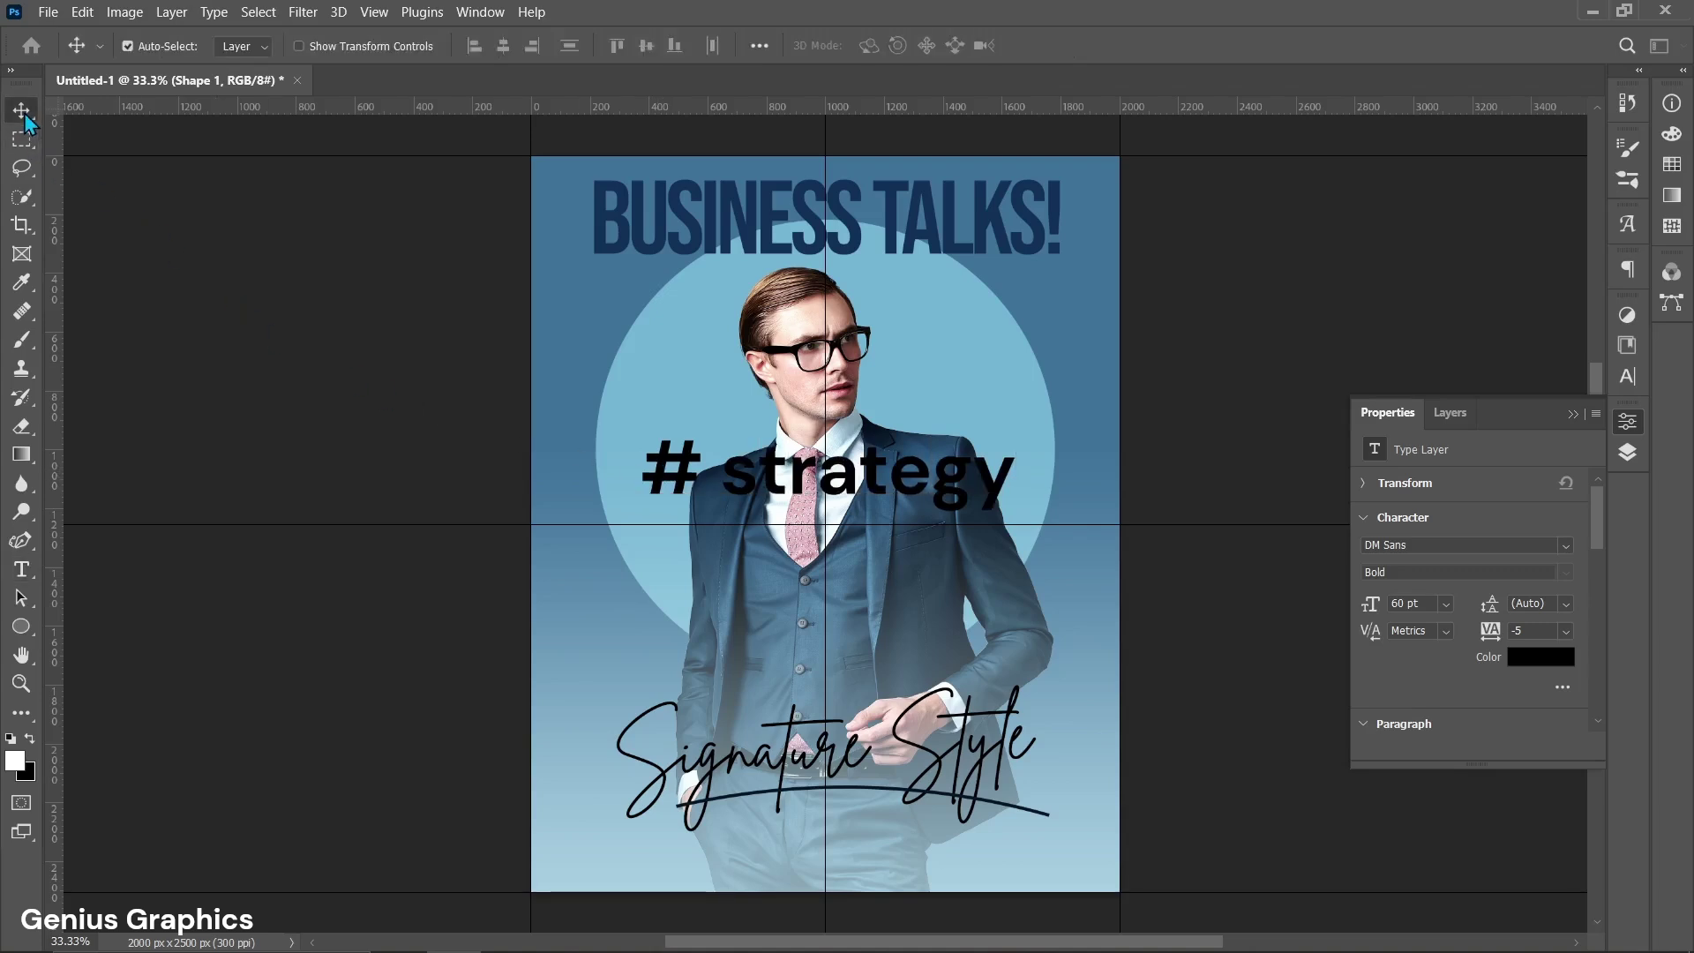
Set the # strategy text to 36 pt with -25 tracking.
double_click(687, 484)
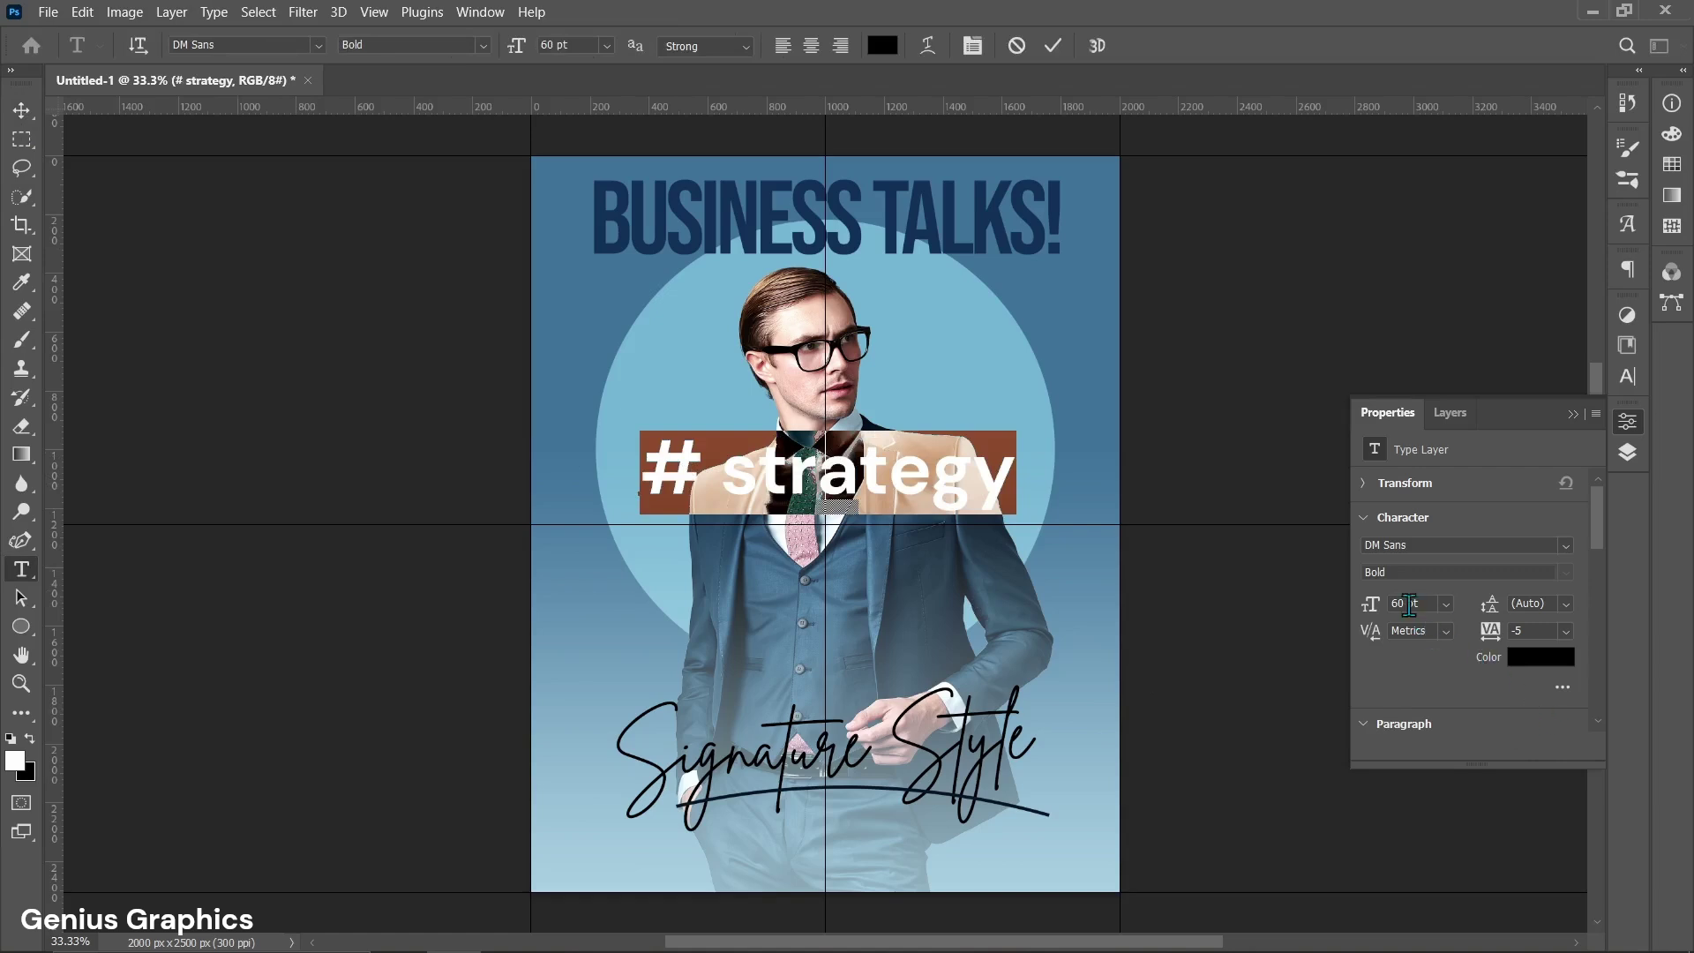
double_click(1391, 606)
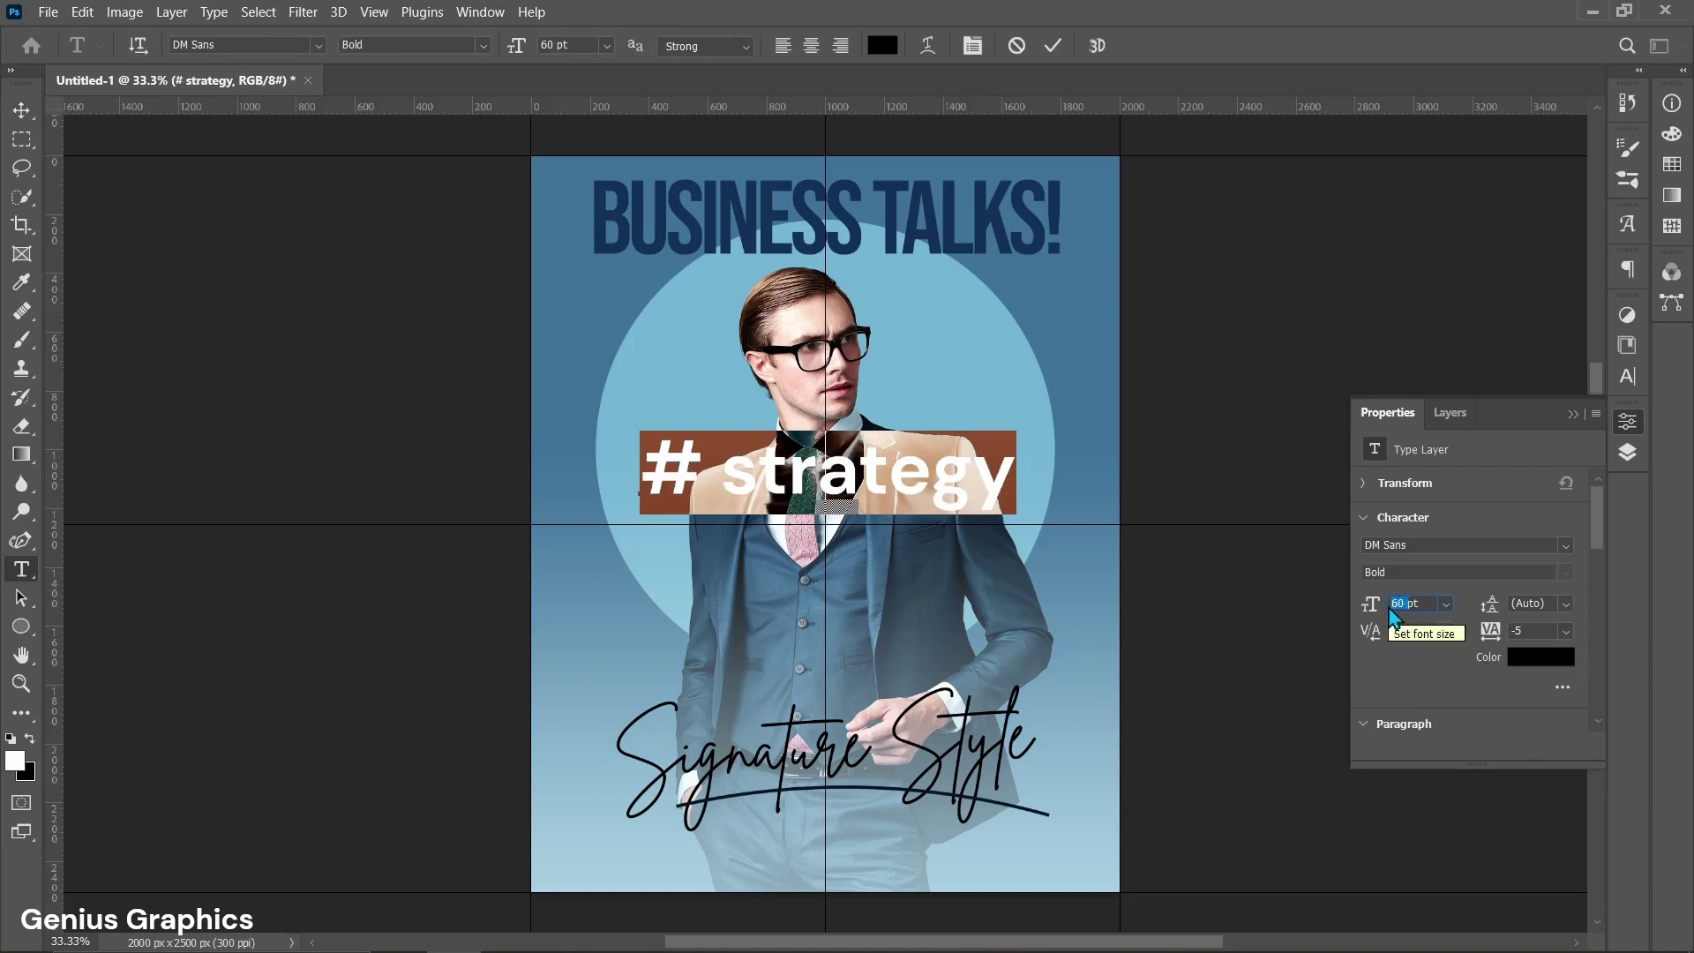
text(36)
key(Return)
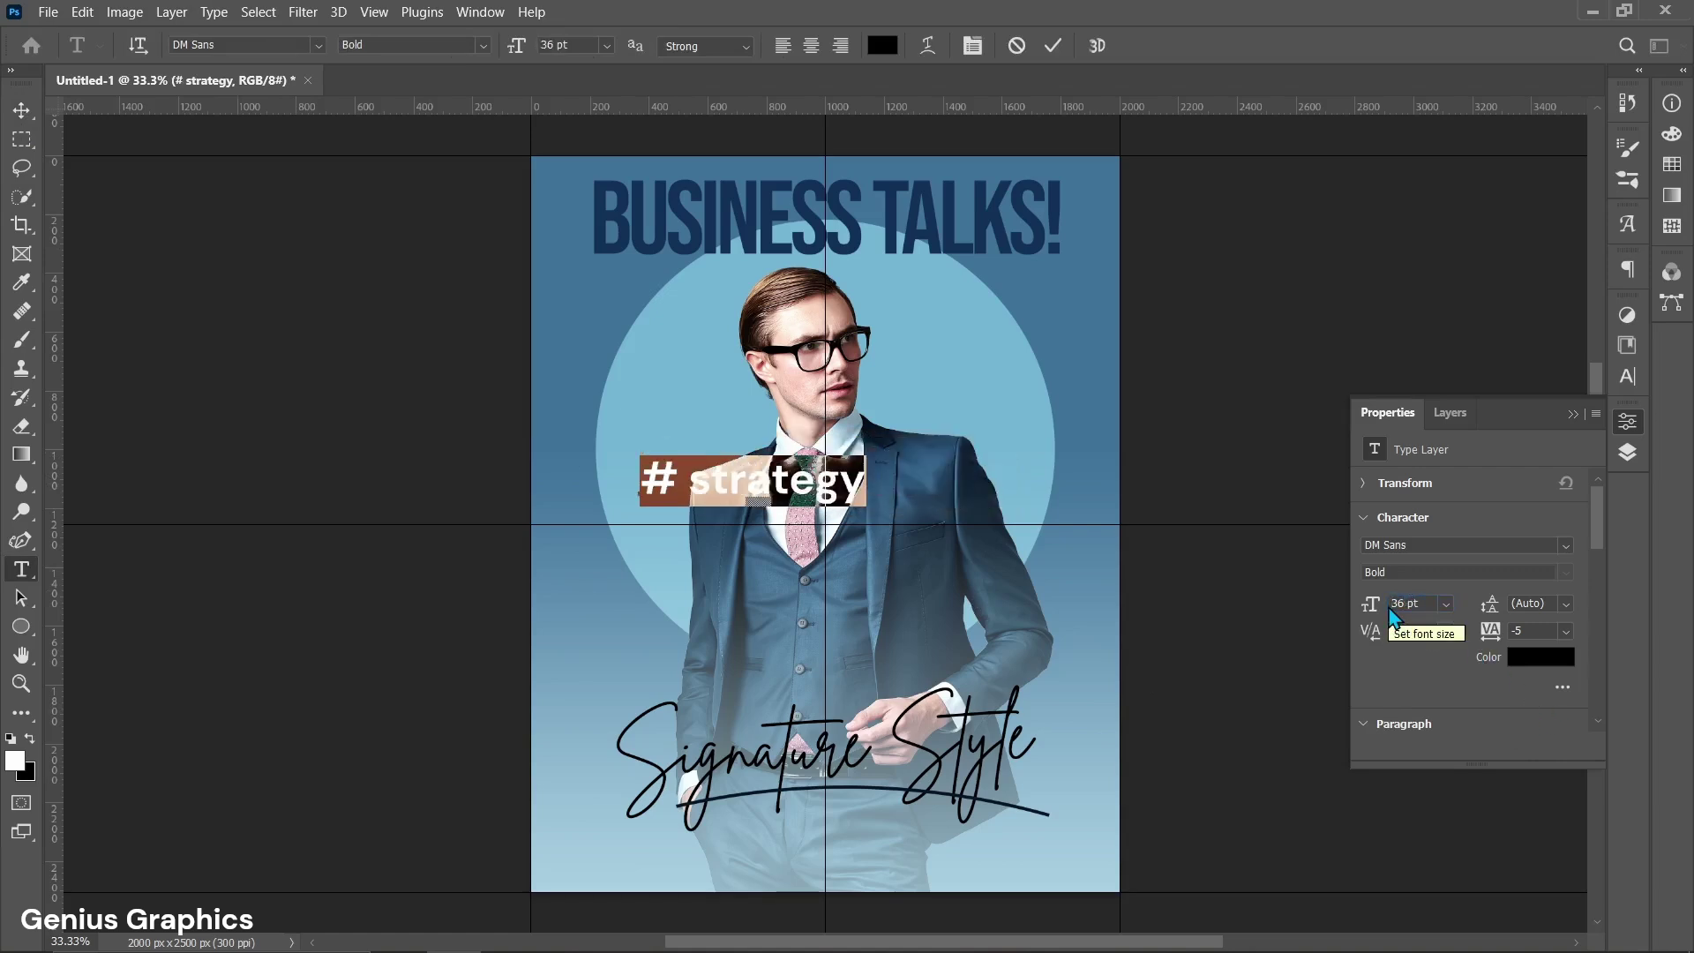
click(1566, 631)
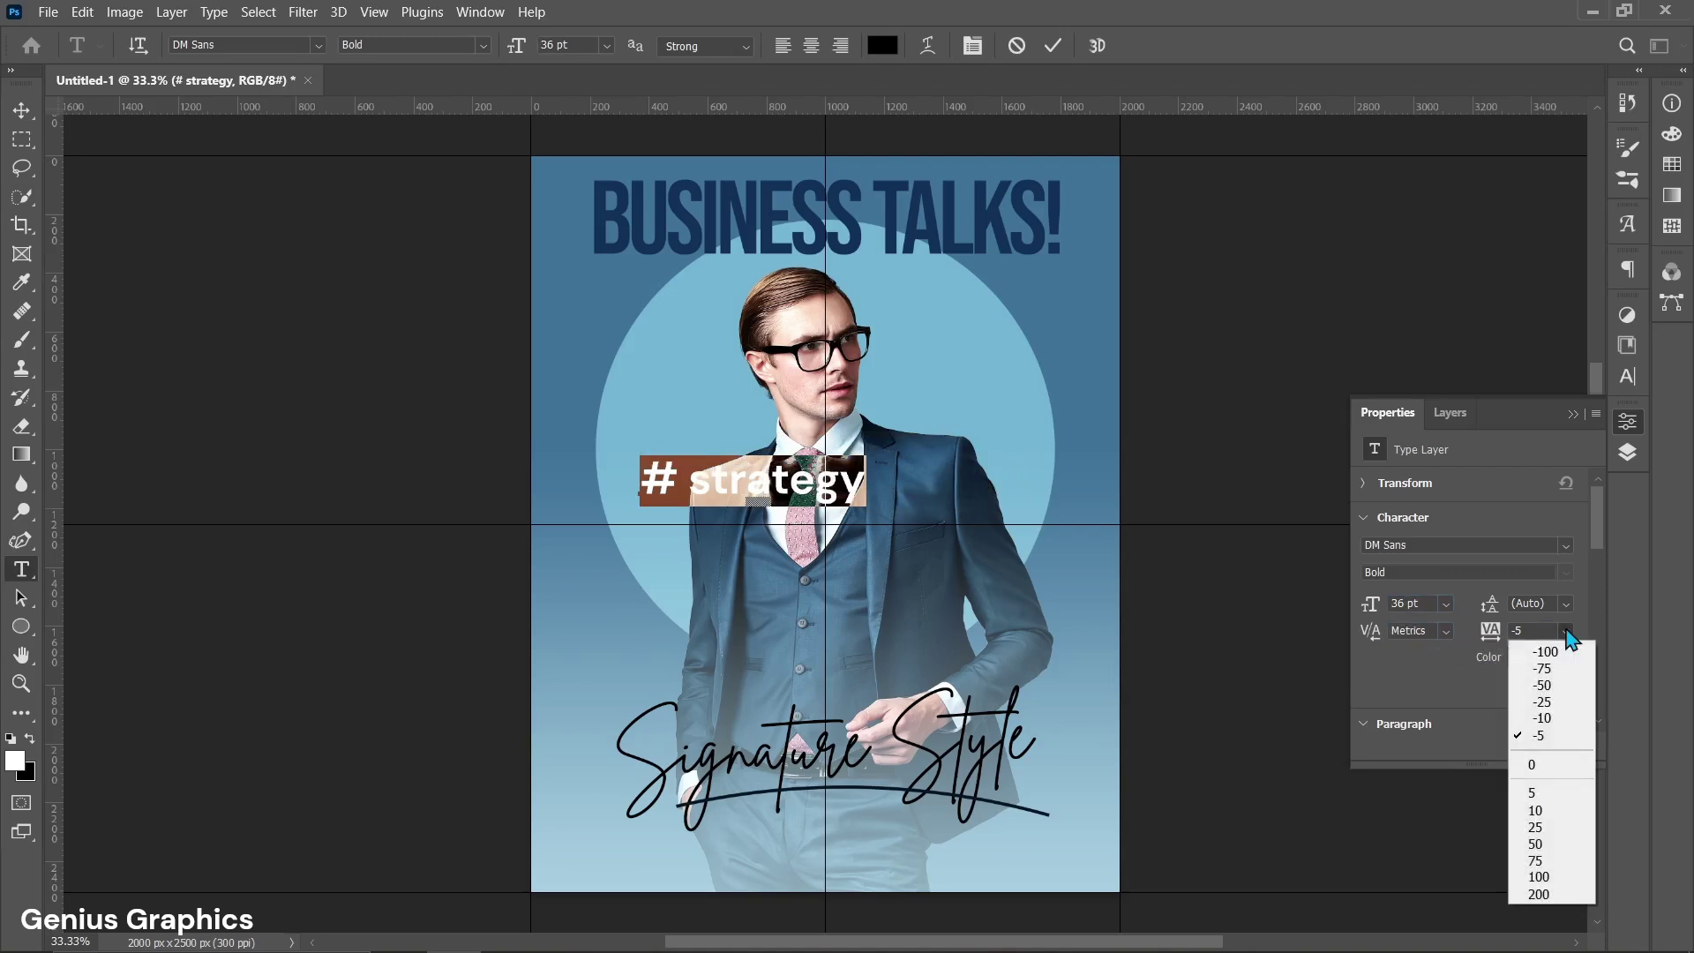
click(1550, 701)
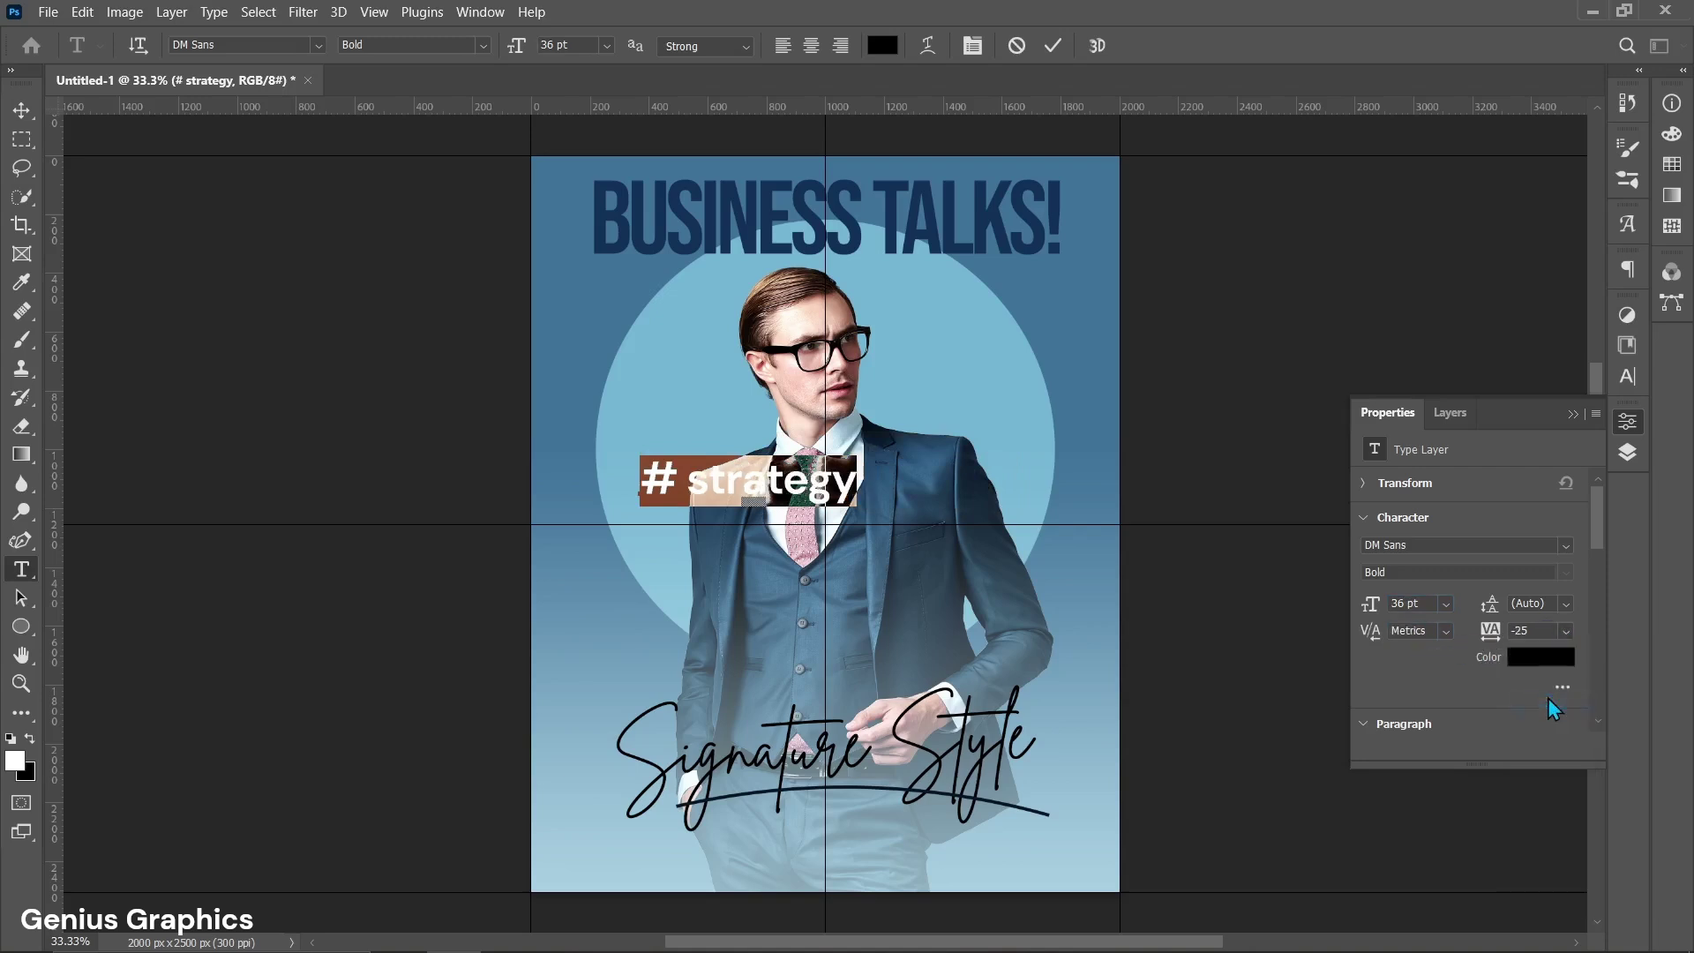
Color the # strategy text white, #ffffff.
click(1540, 656)
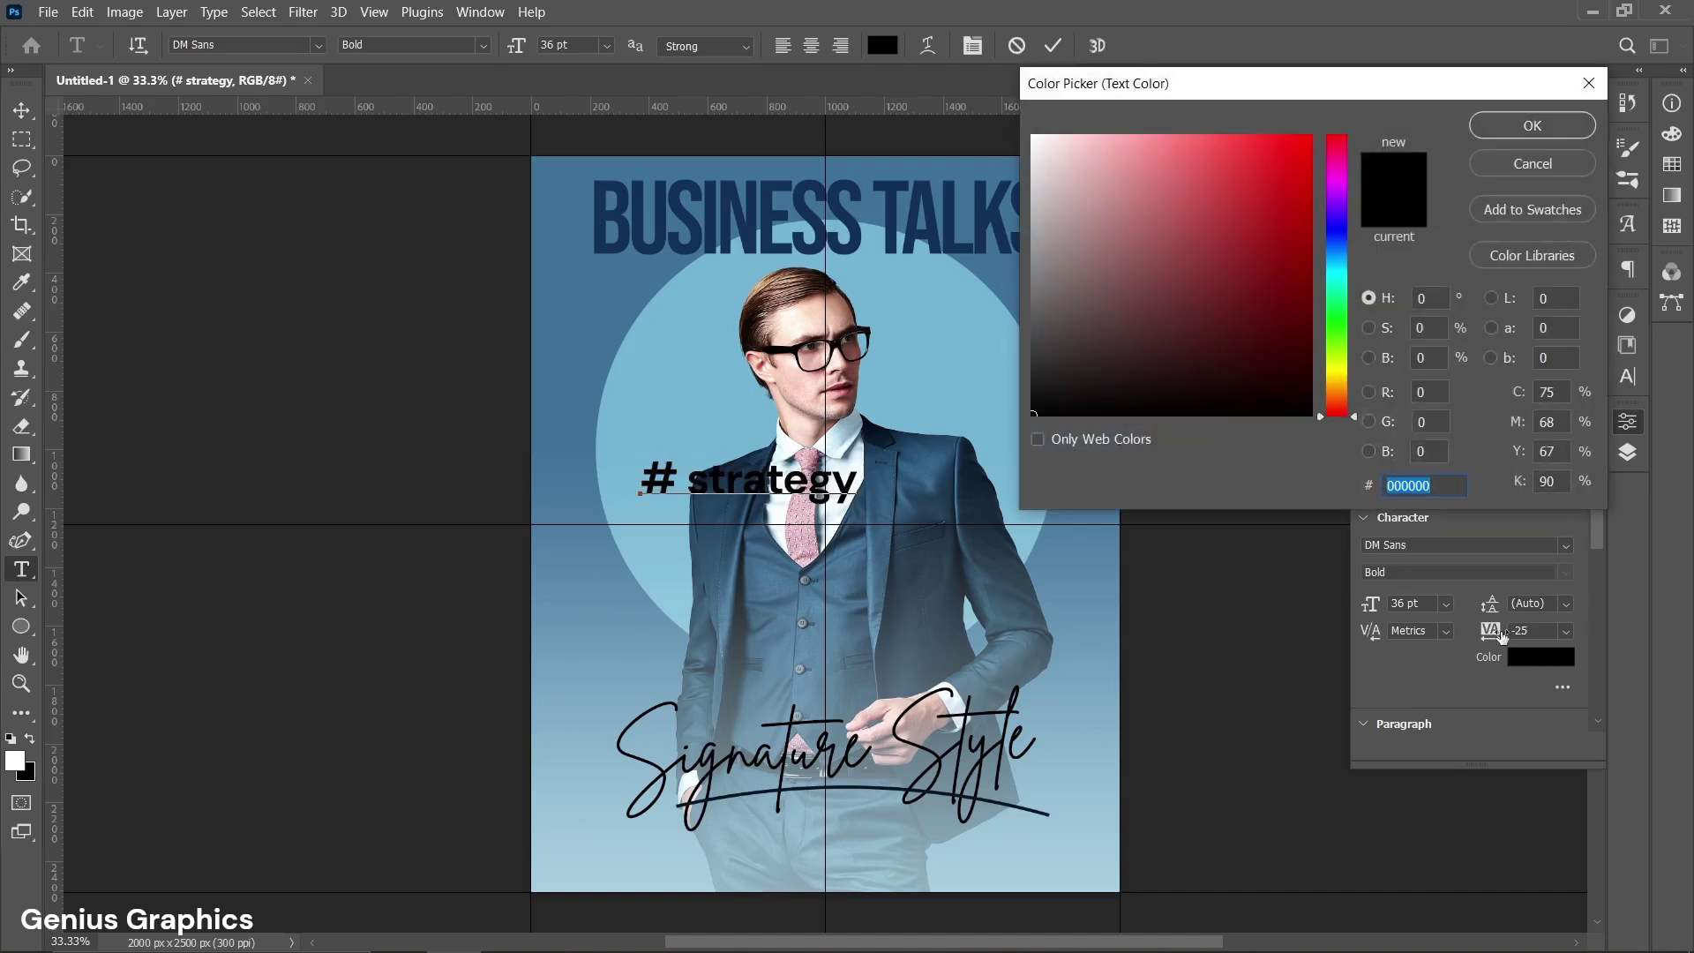
text(ffffff)
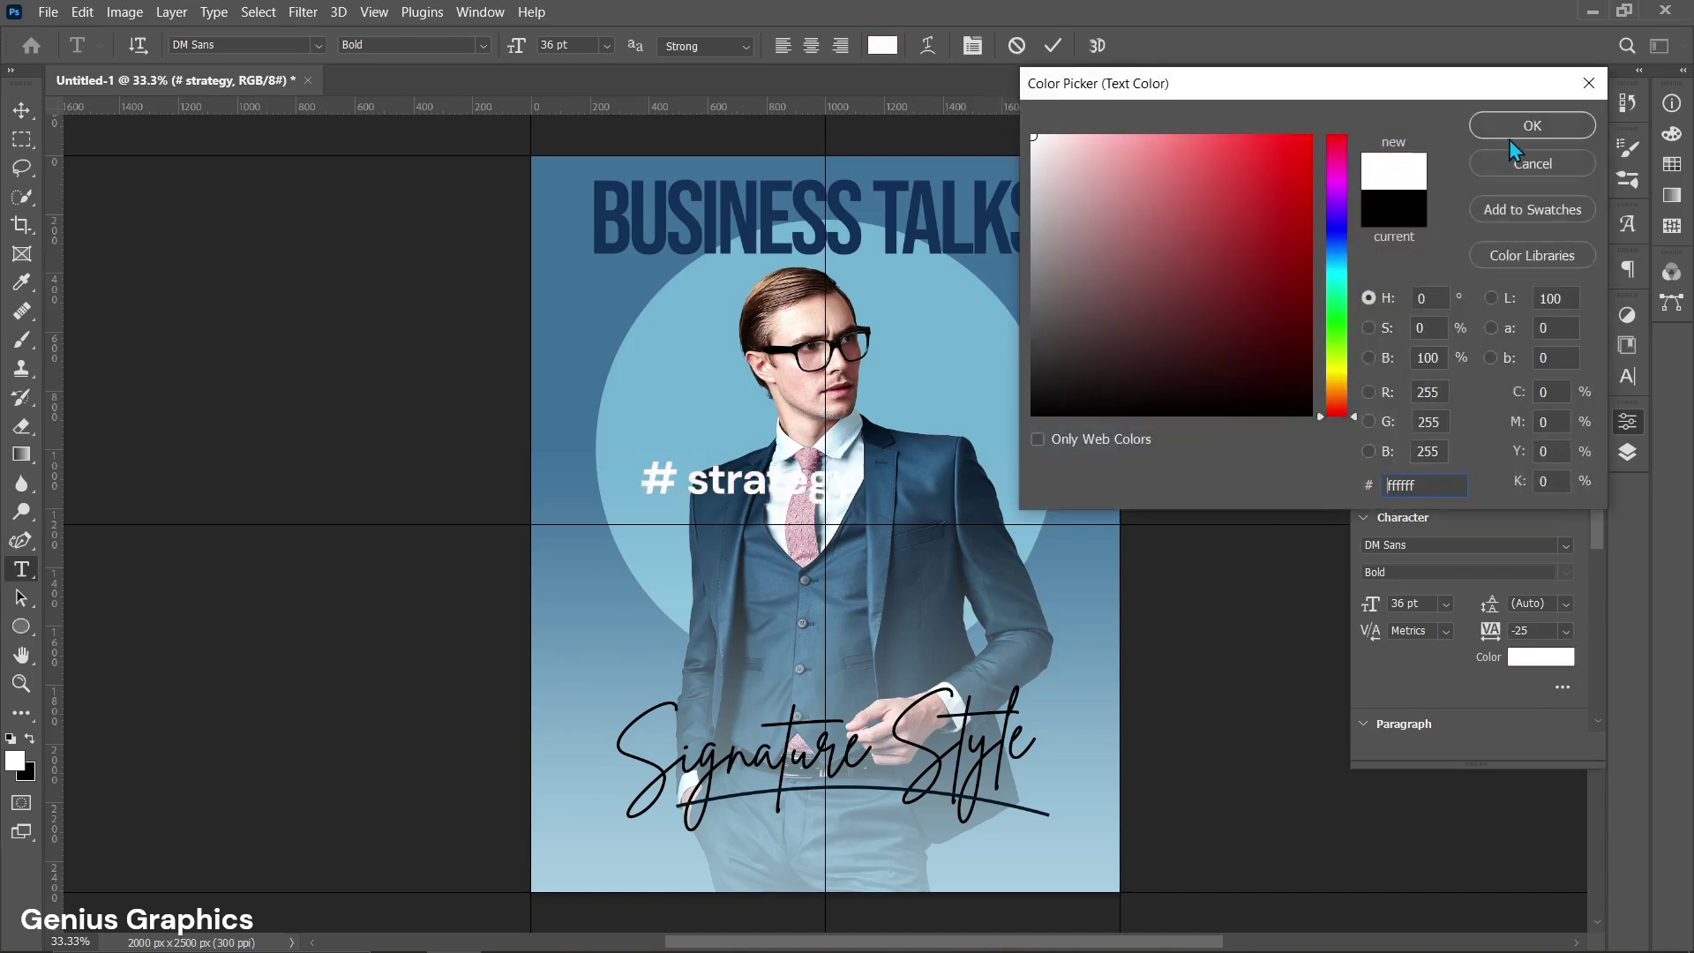
click(1521, 131)
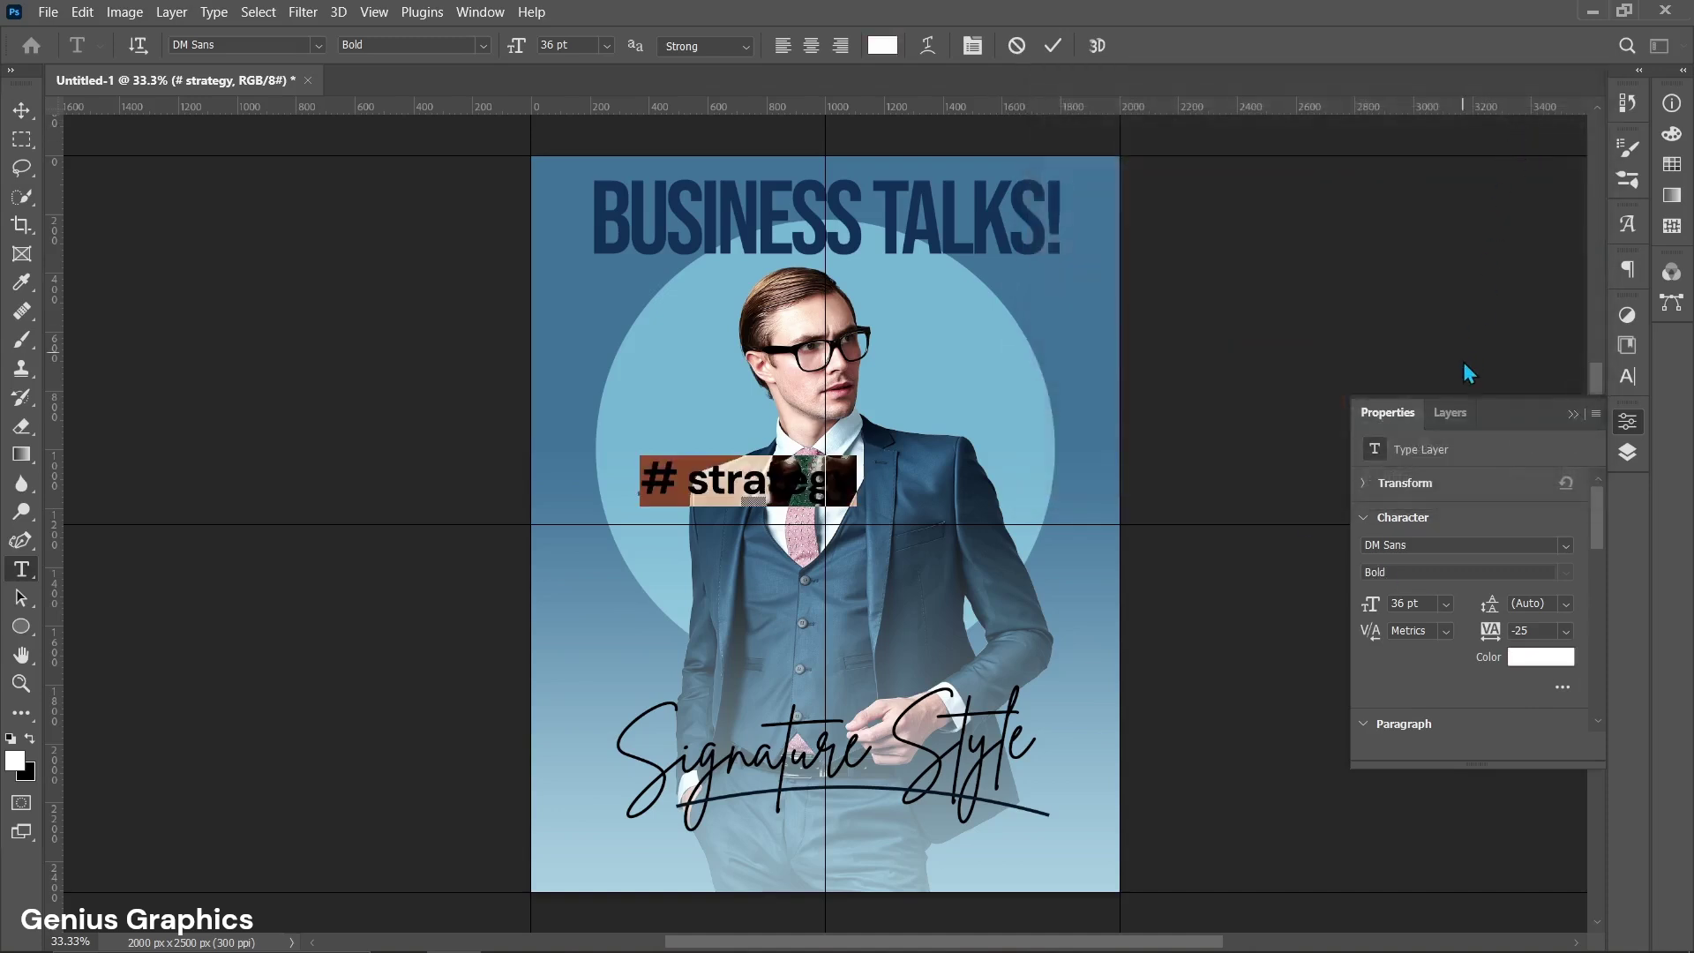
click(1452, 413)
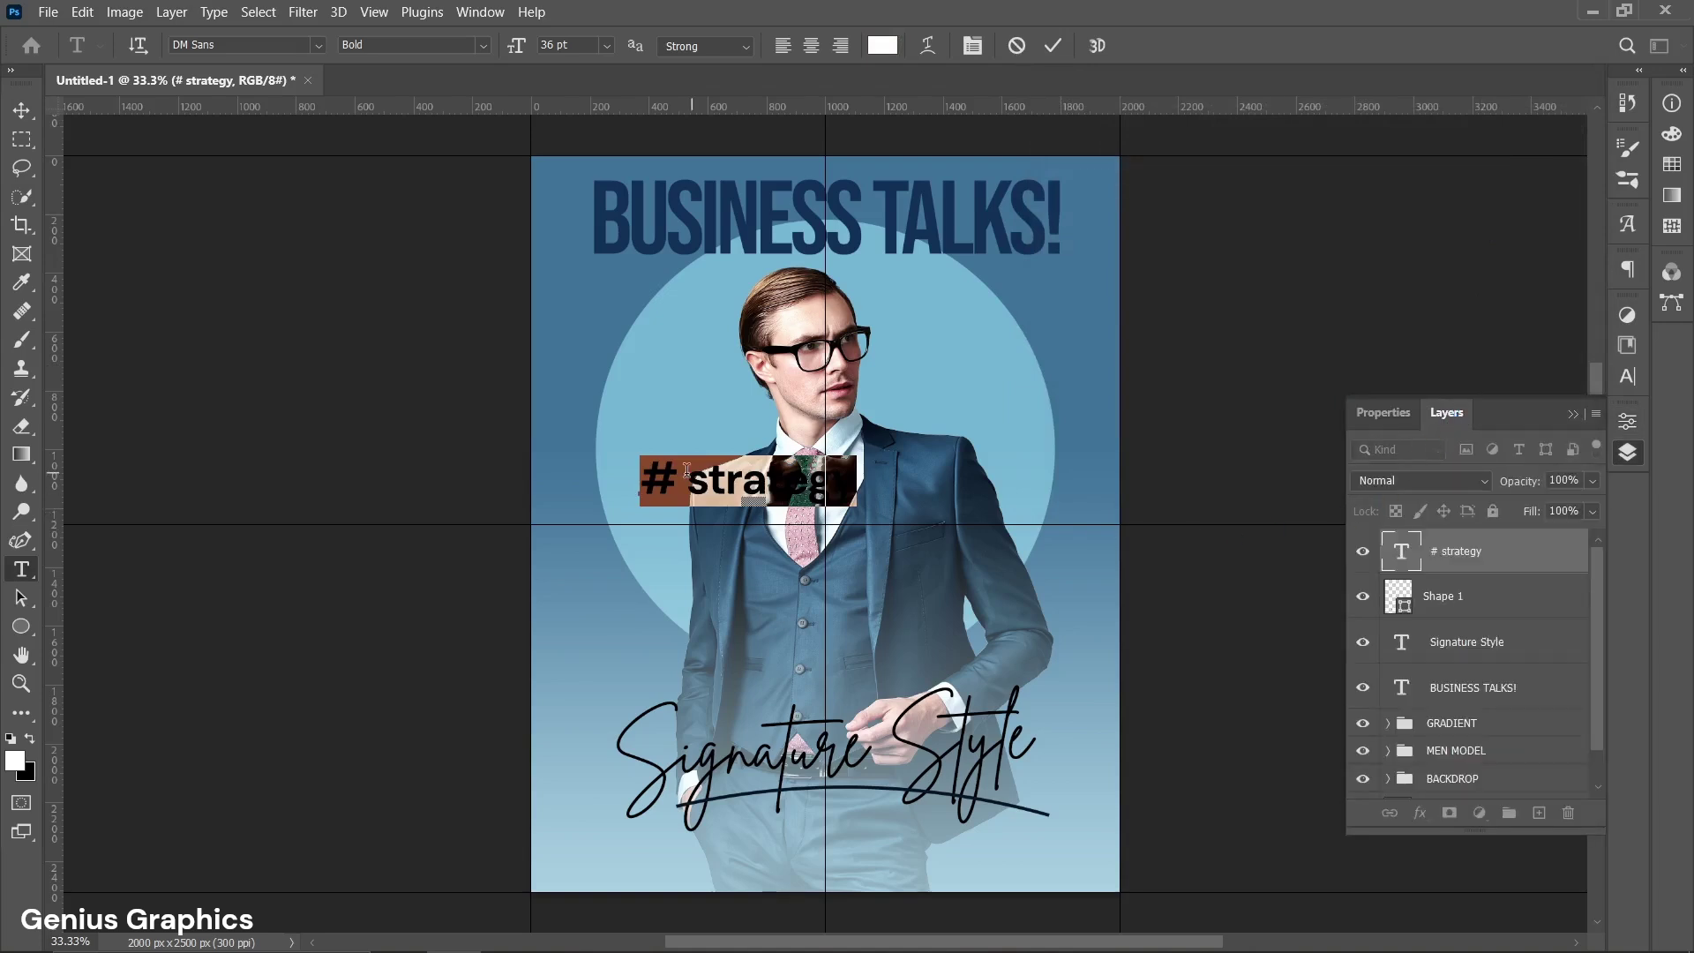
click(21, 109)
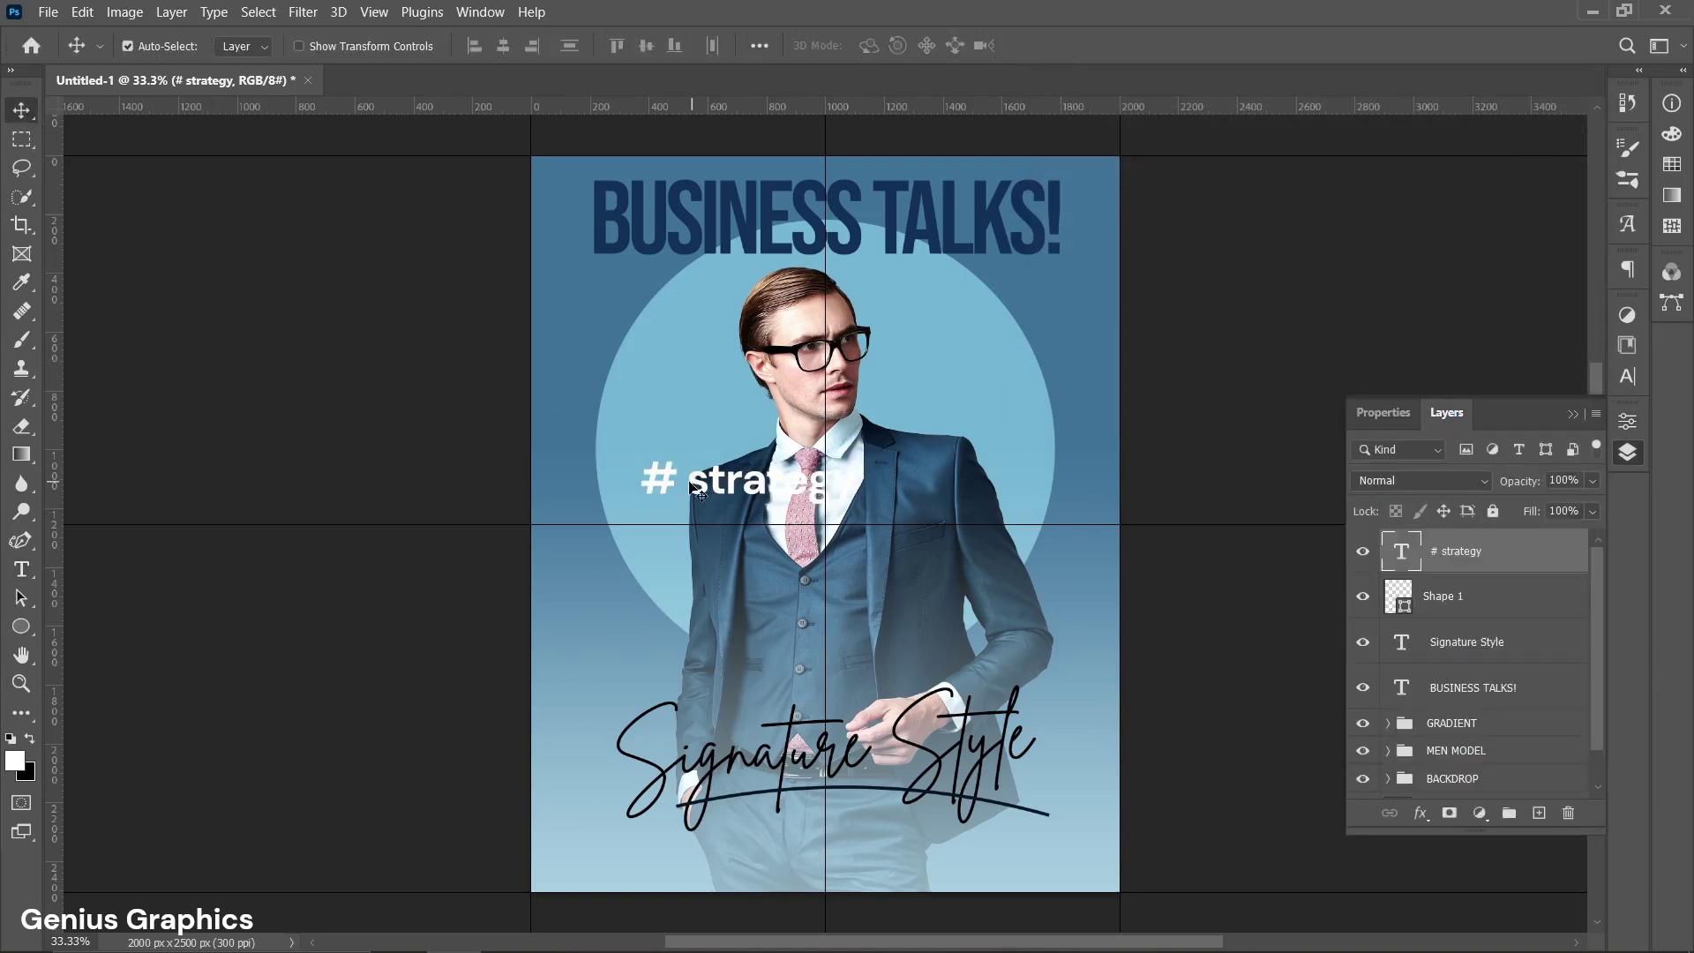
Move the hashtag lower left, remove the space to read #strategy, and blend it as Overlay.
drag(668, 488, 594, 644)
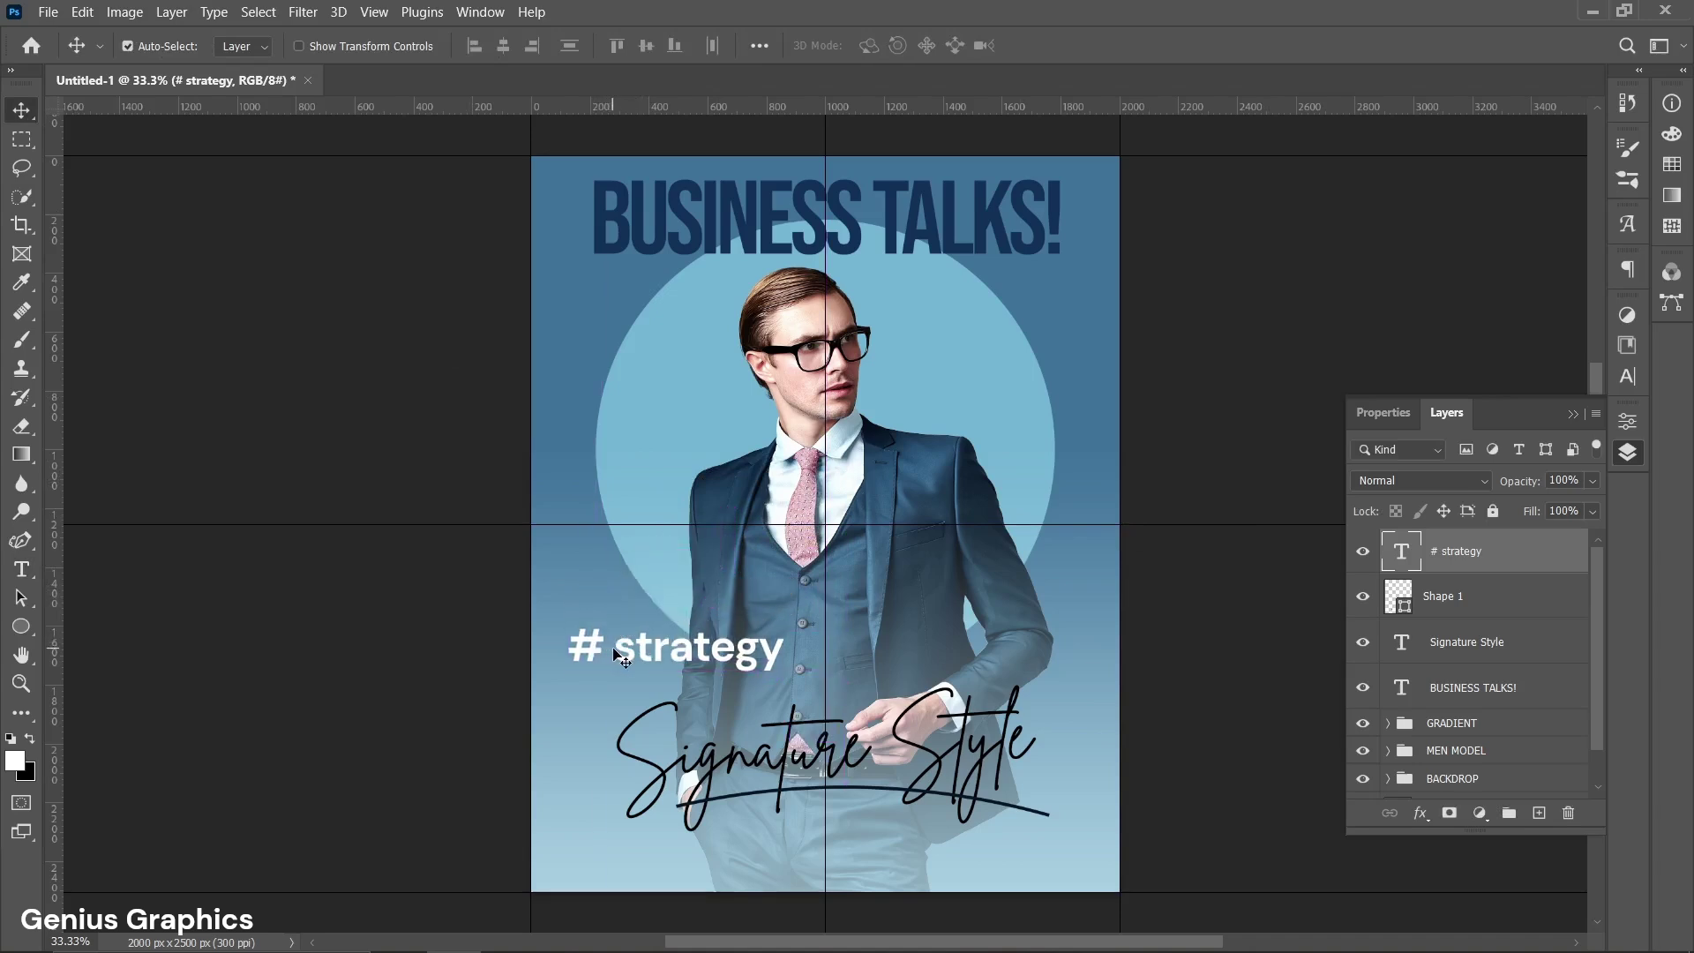
double_click(616, 646)
key(BackSpace)
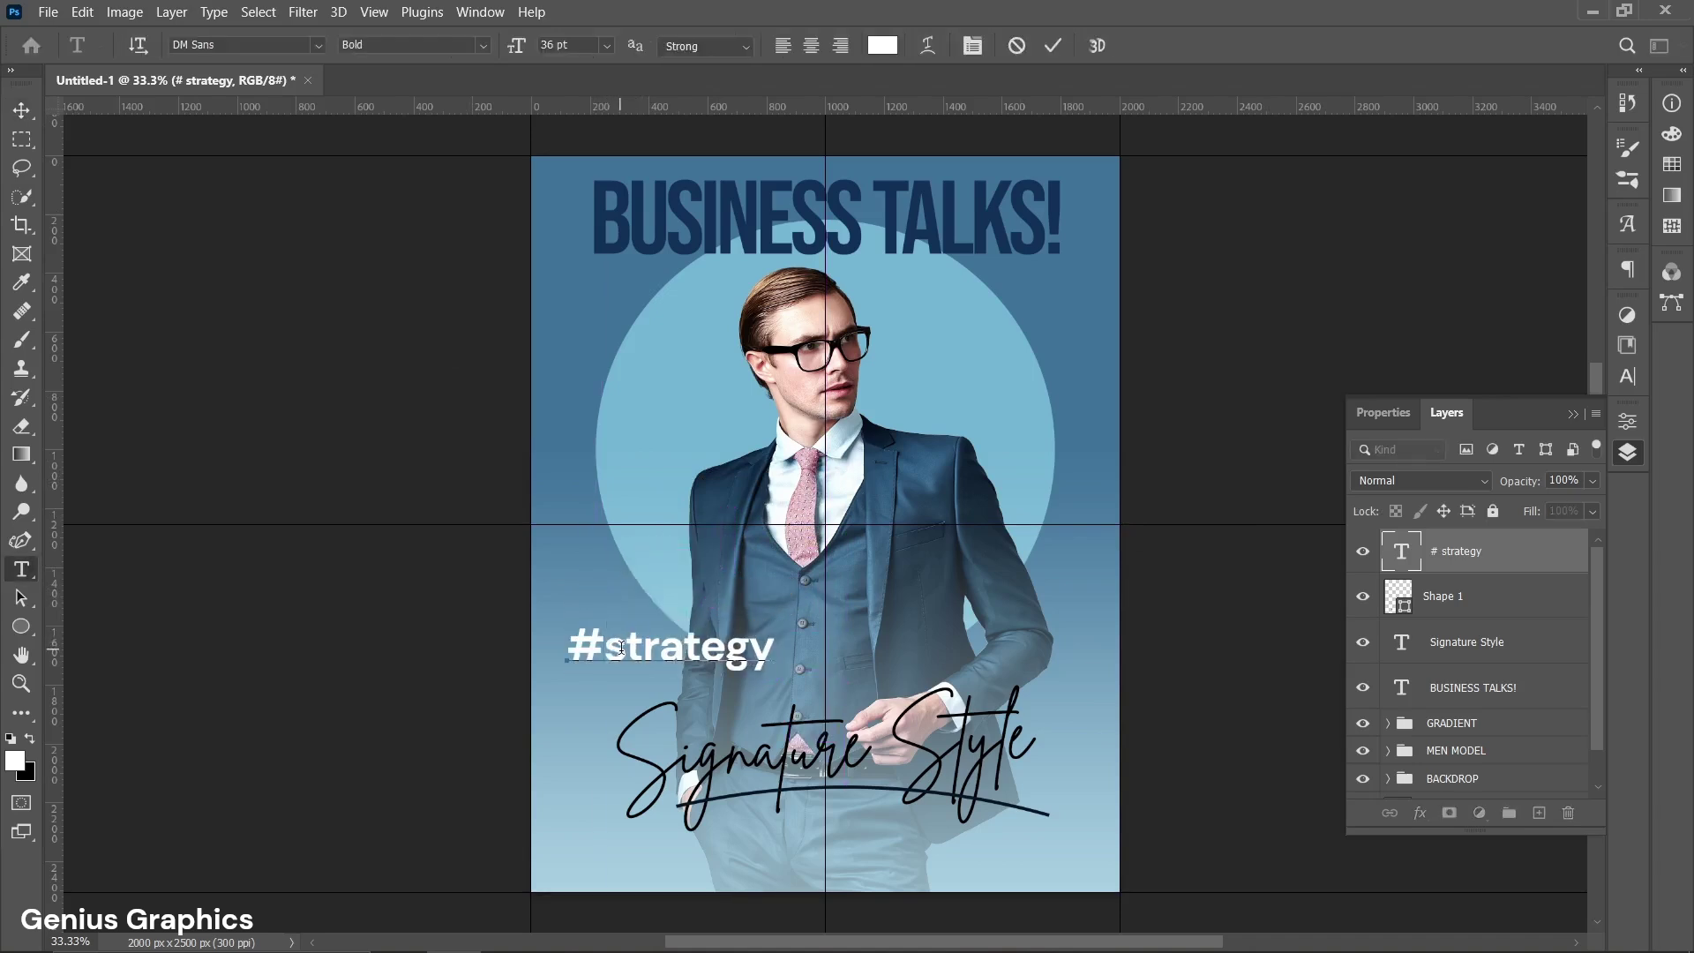
click(23, 111)
drag(613, 663, 610, 662)
click(1398, 482)
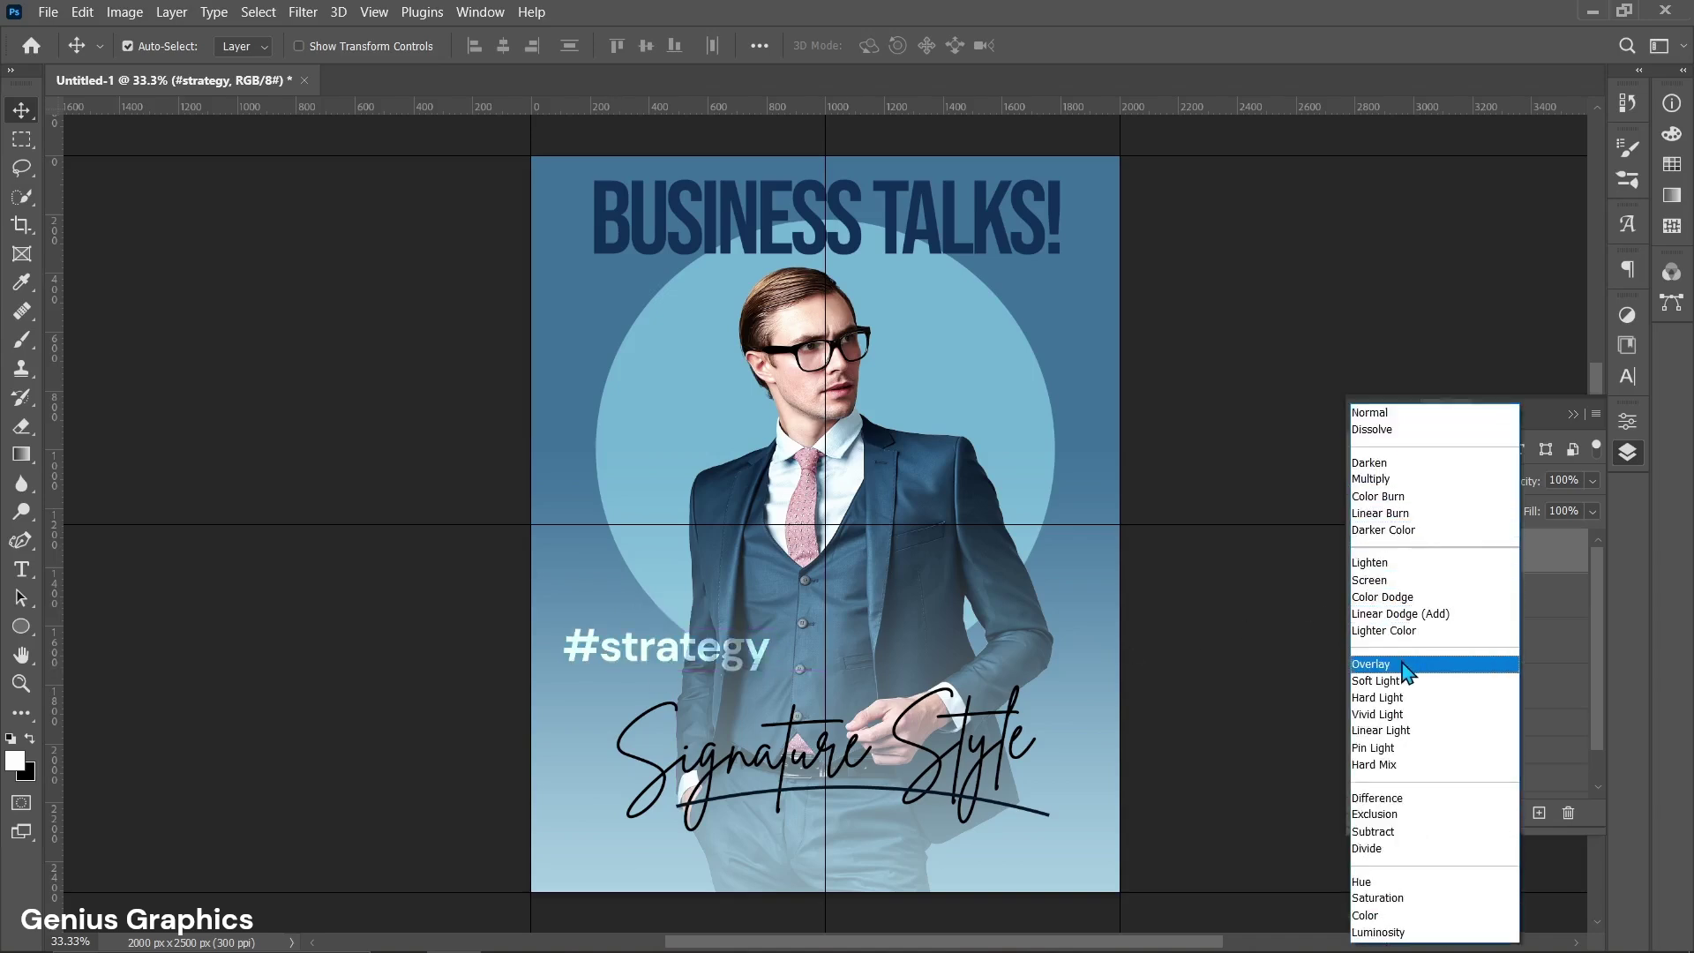
click(1399, 665)
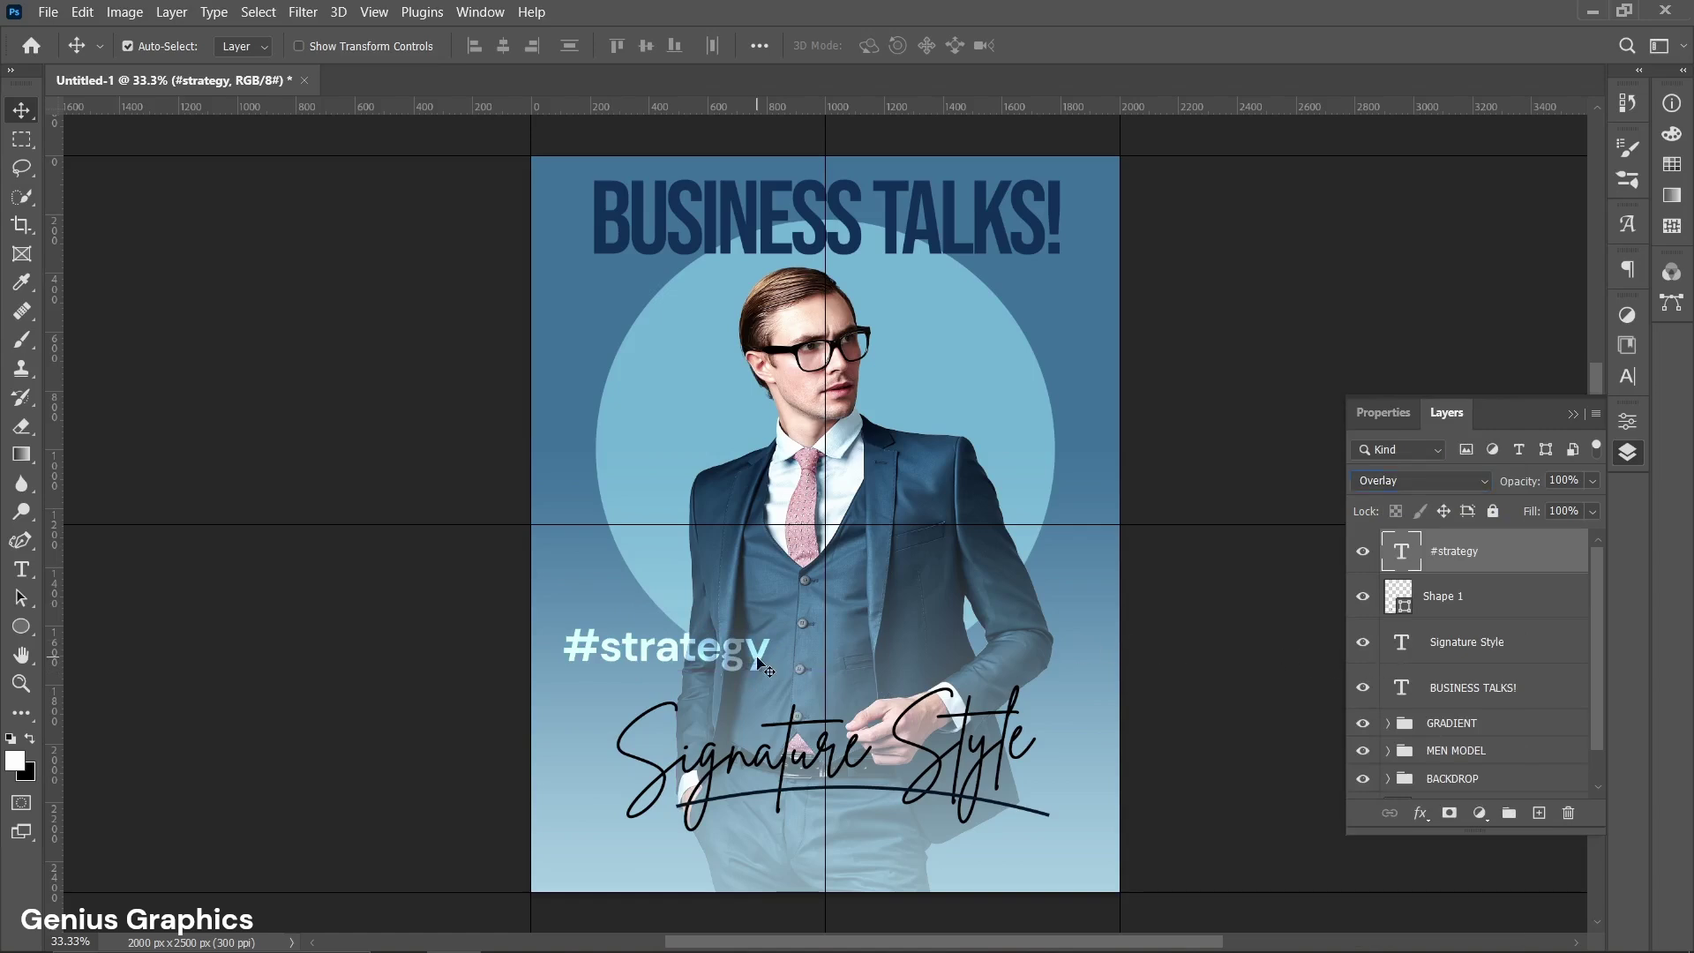
Duplicate #strategy up and to the right and set the copy to 26 pt.
drag(762, 664, 1062, 549)
double_click(942, 547)
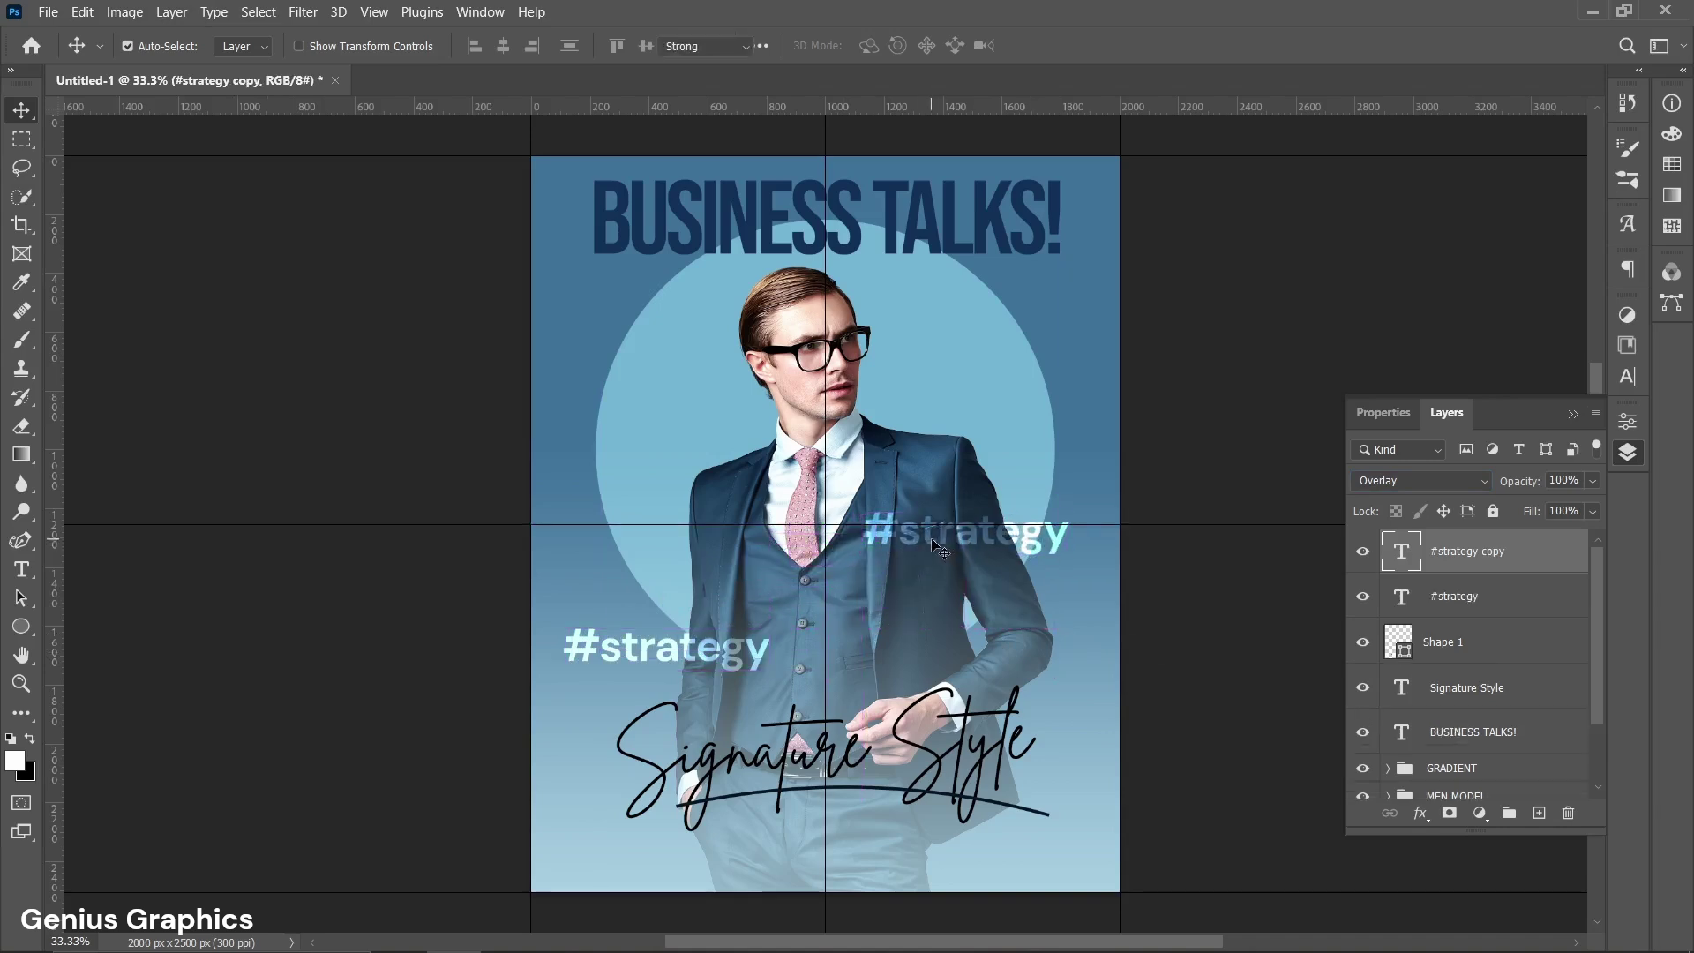
click(1383, 413)
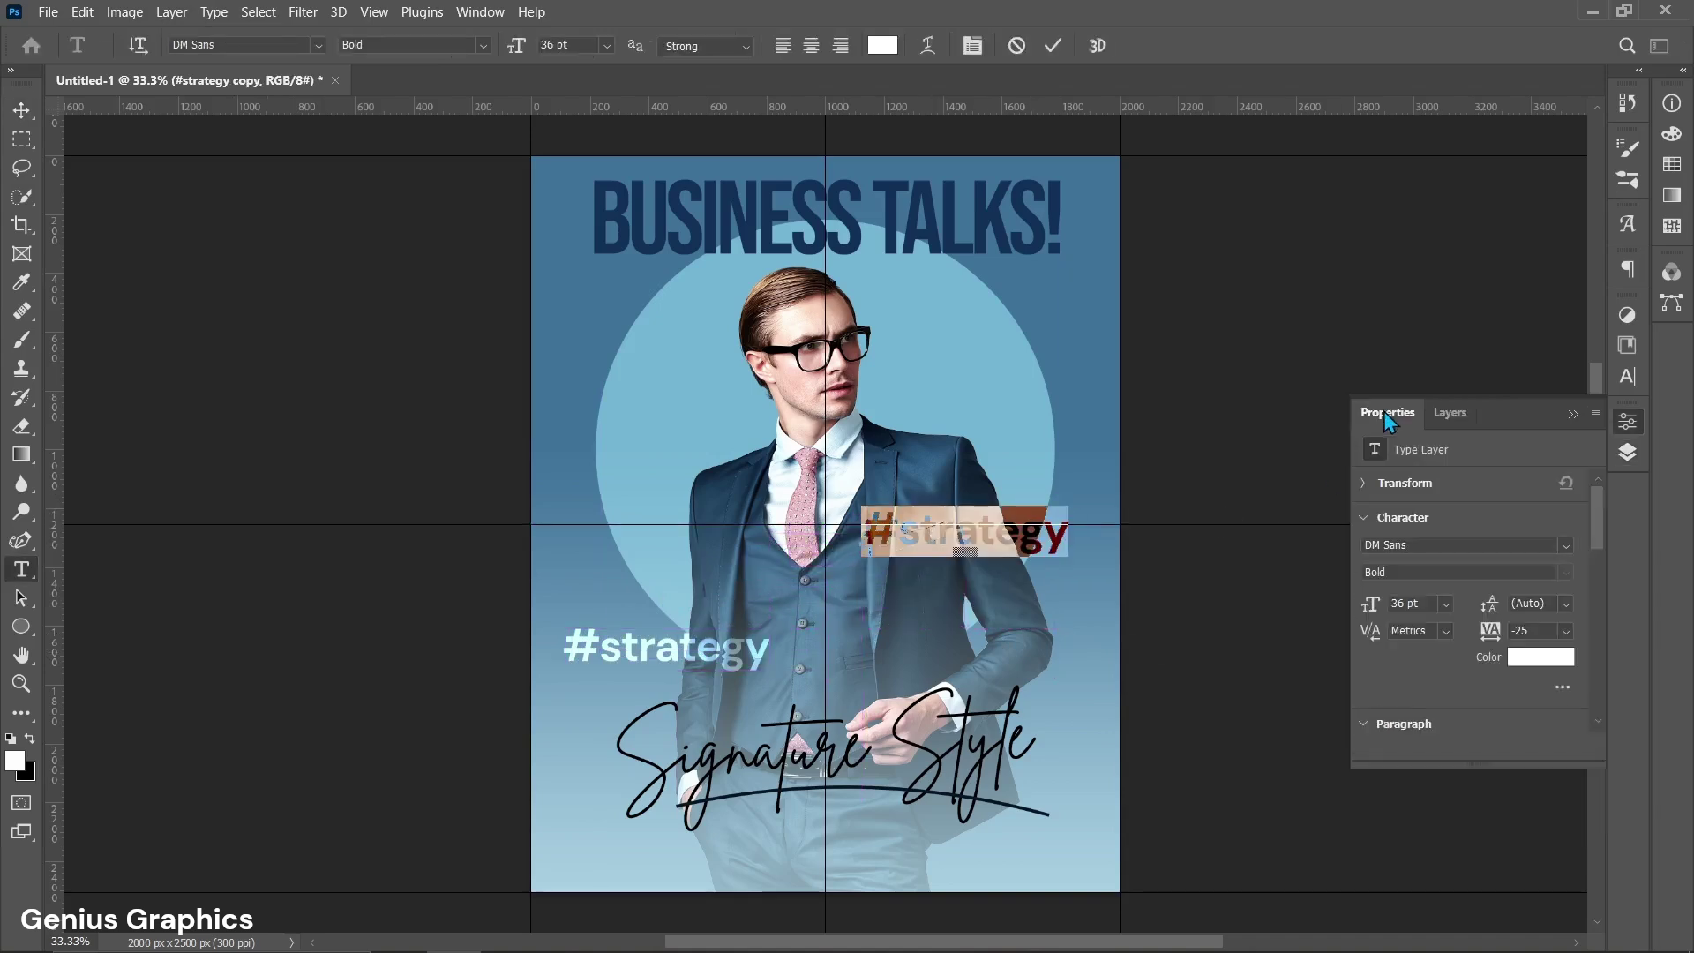
click(1397, 603)
text(2pt)
key(Return)
Retype the copy as #marketing, place it beside the suit, and duplicate it upward.
click(889, 536)
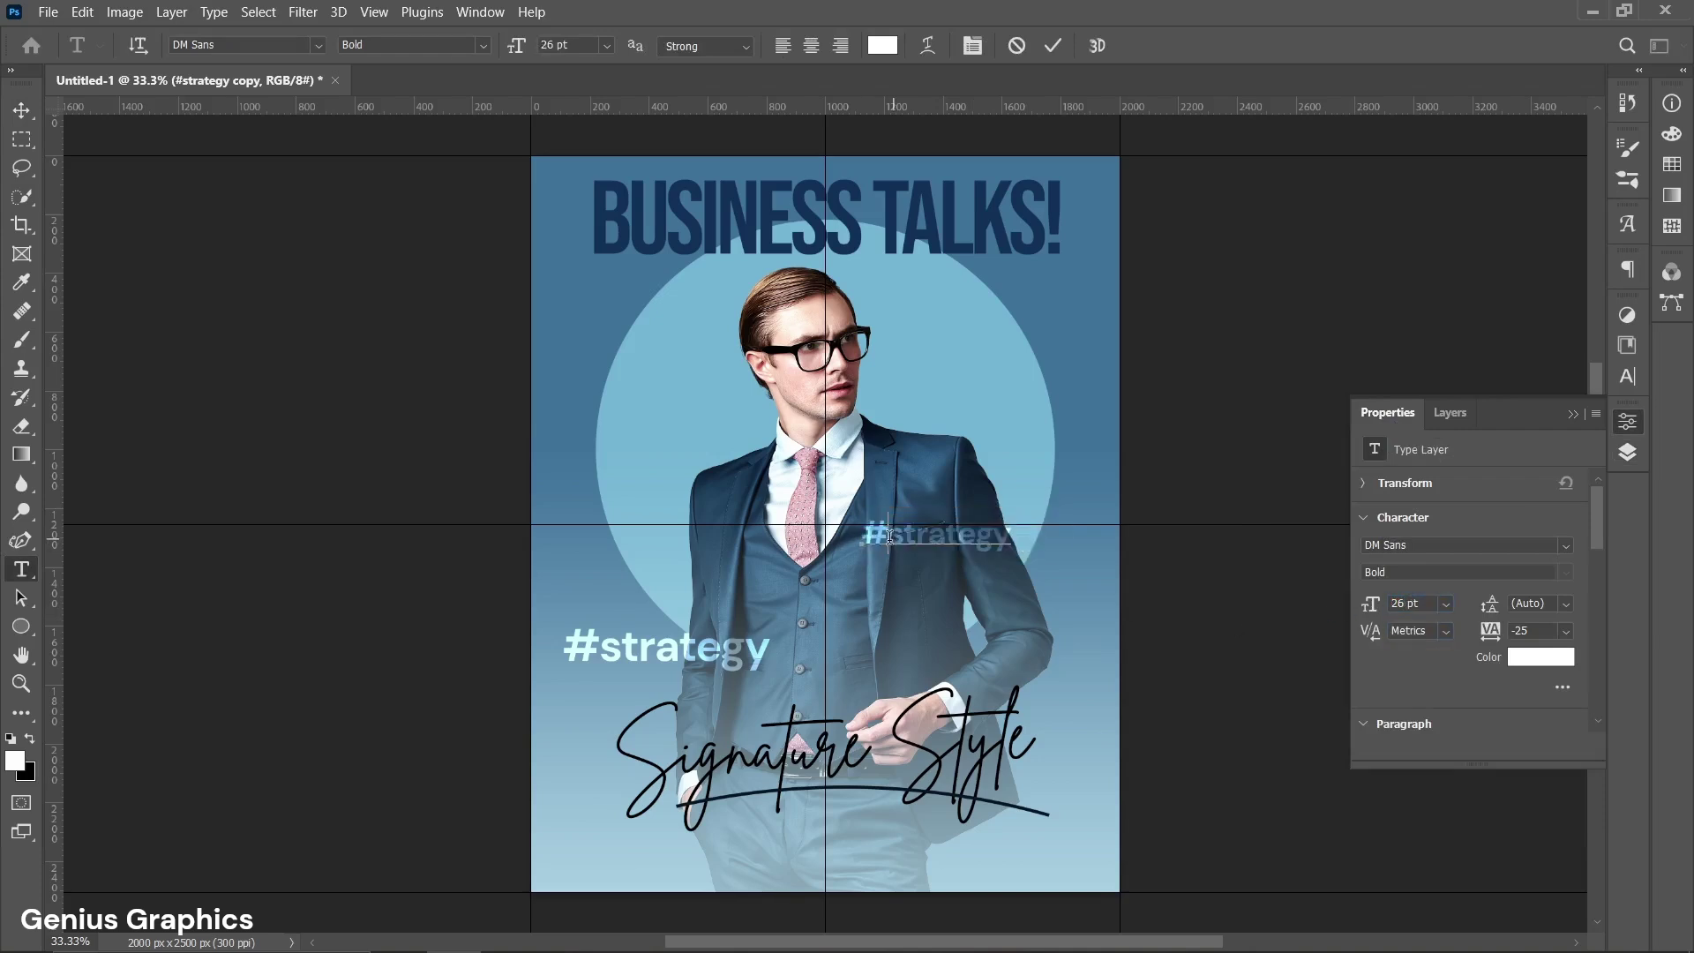
drag(889, 536, 1023, 542)
text(marketing)
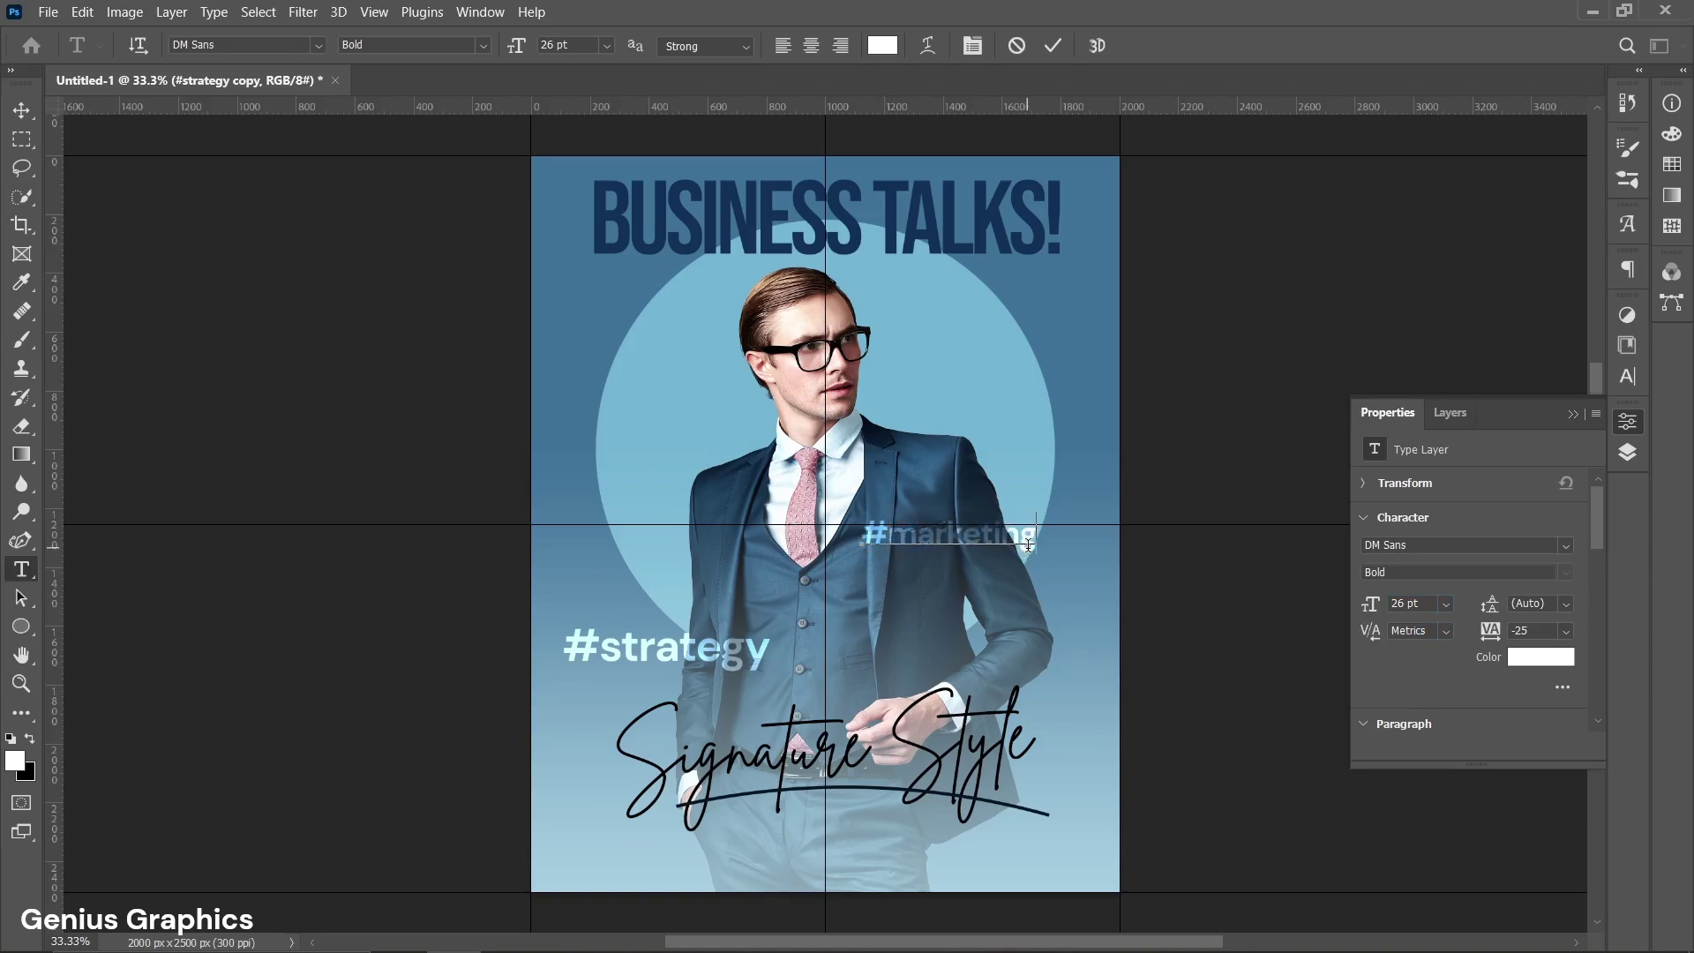
click(22, 110)
drag(880, 542, 937, 533)
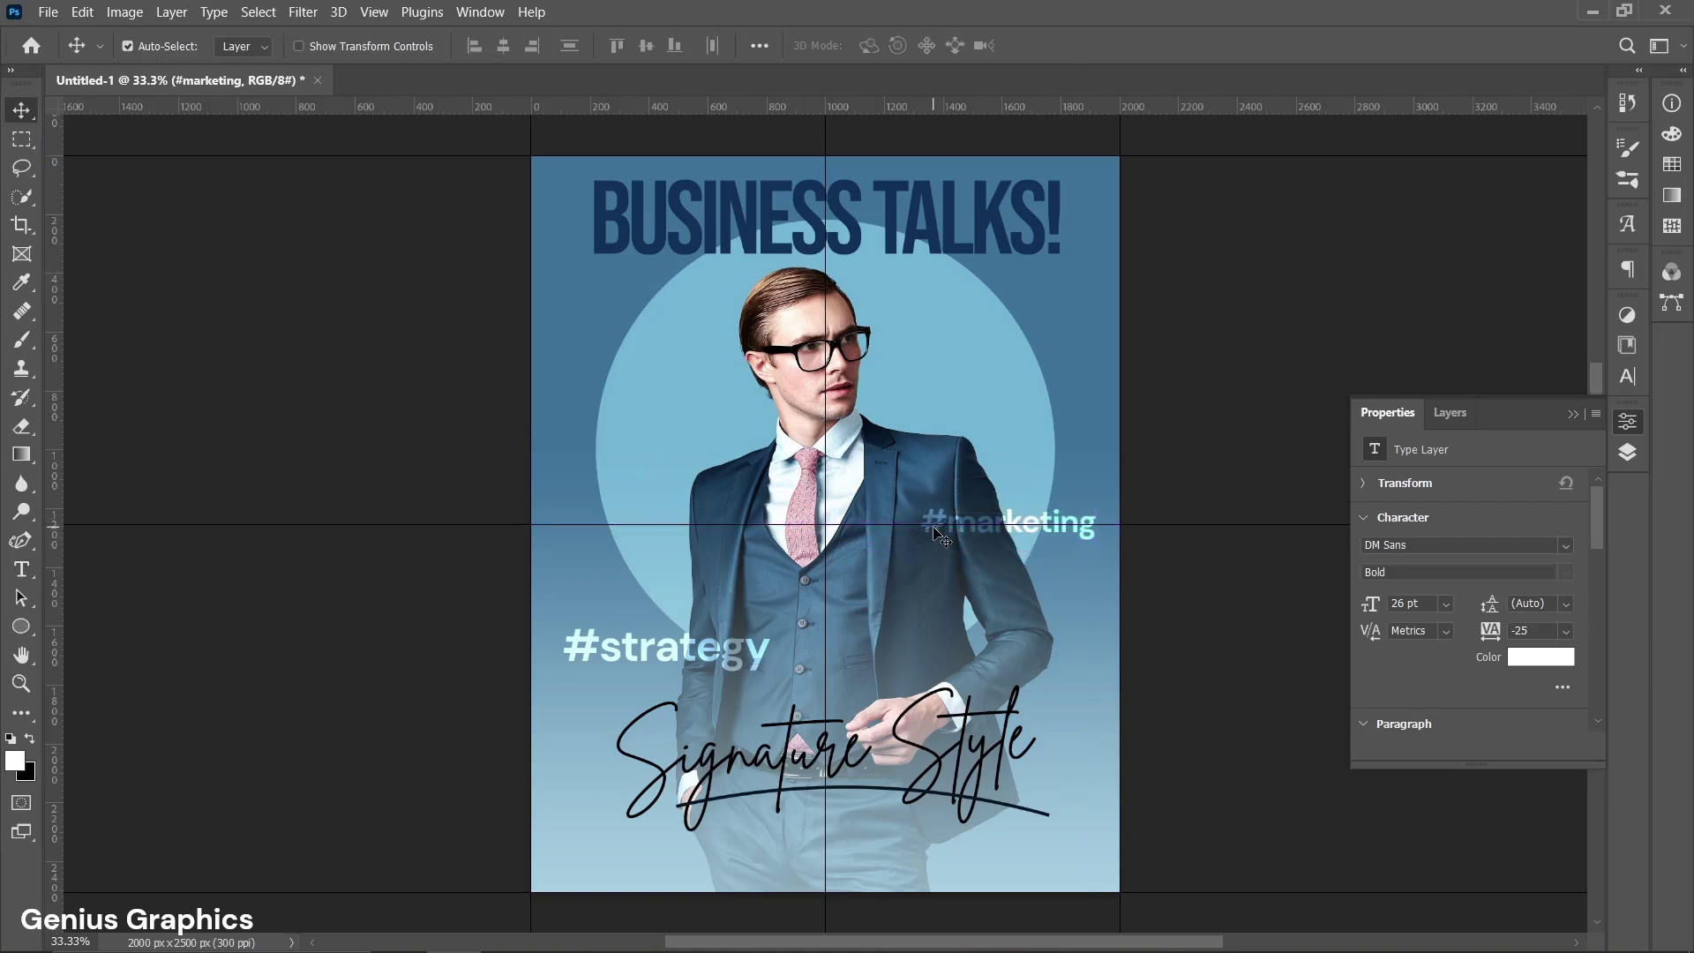
drag(949, 527, 931, 446)
Shrink the copied hashtag to 18 pt, retype it as #assets, and place it above the circle's left side.
double_click(622, 351)
click(1398, 609)
text(18)
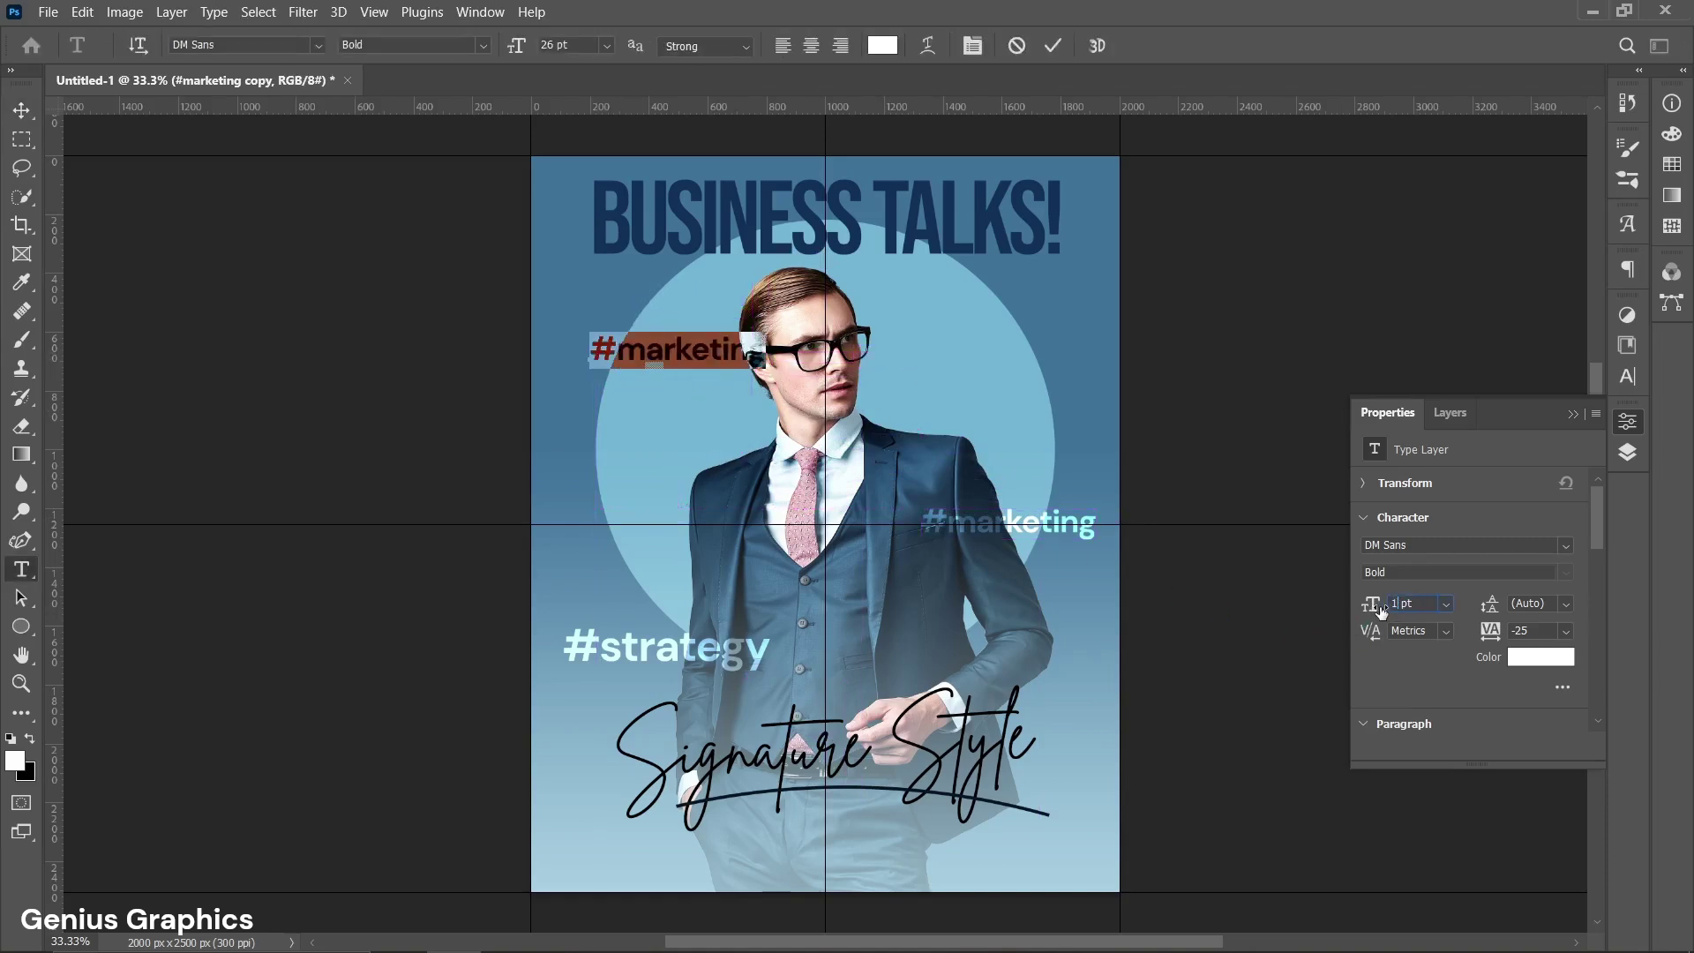
key(Return)
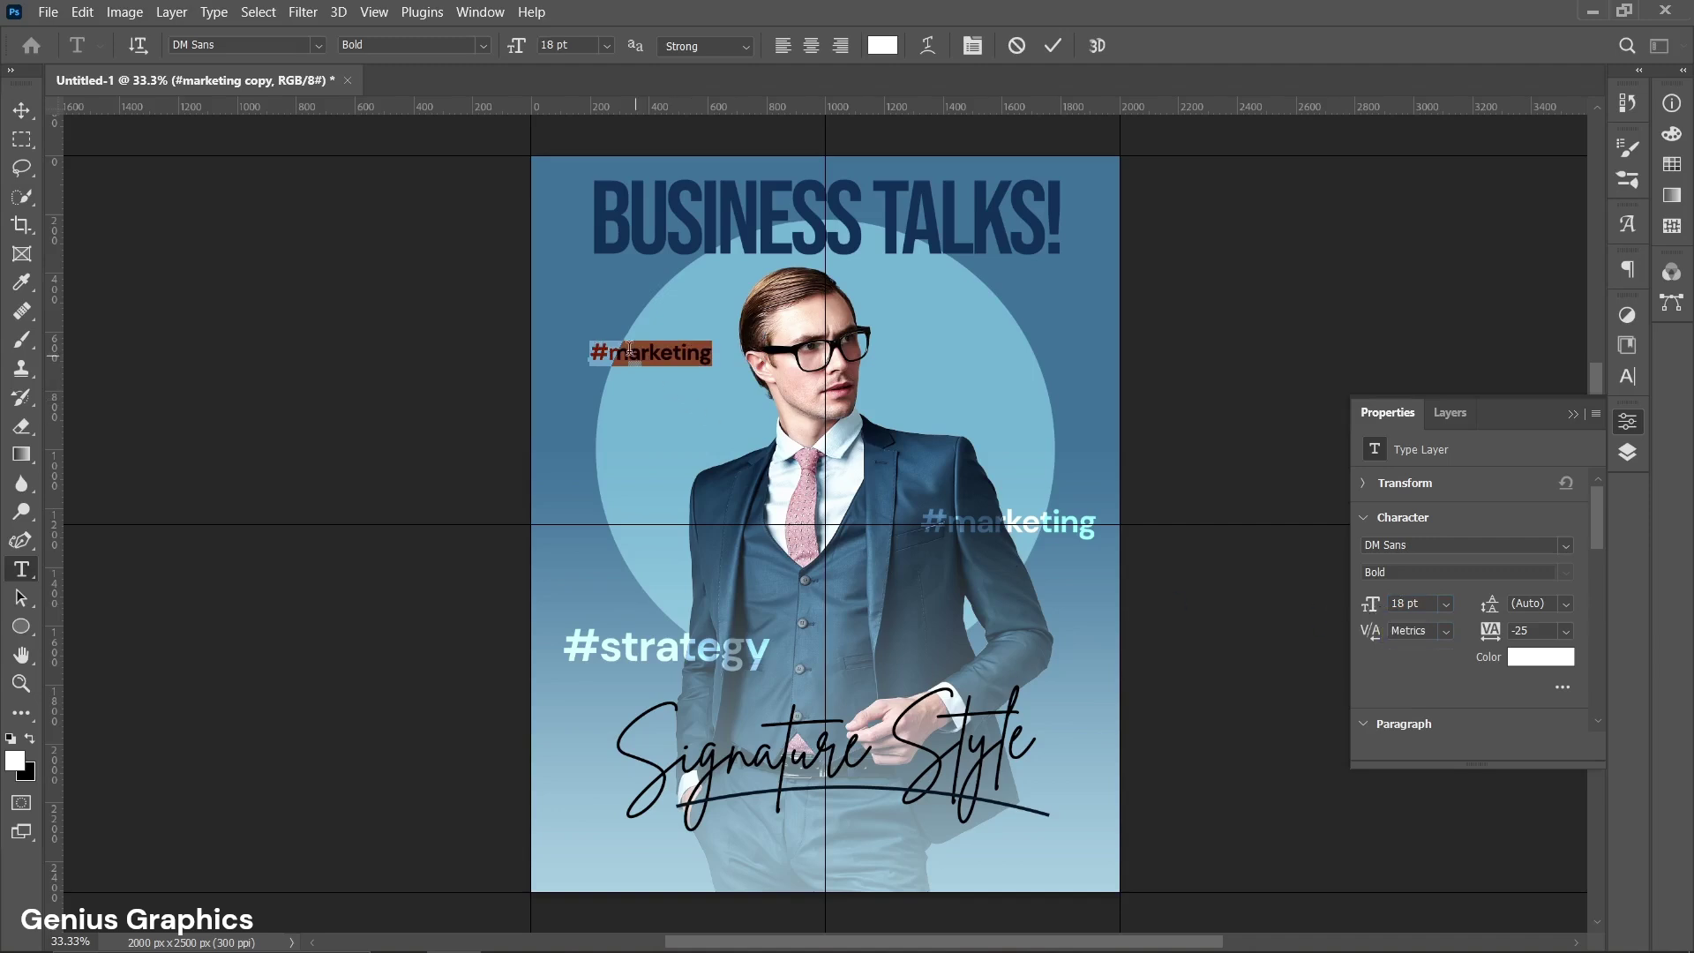
drag(628, 353, 727, 368)
text(assets)
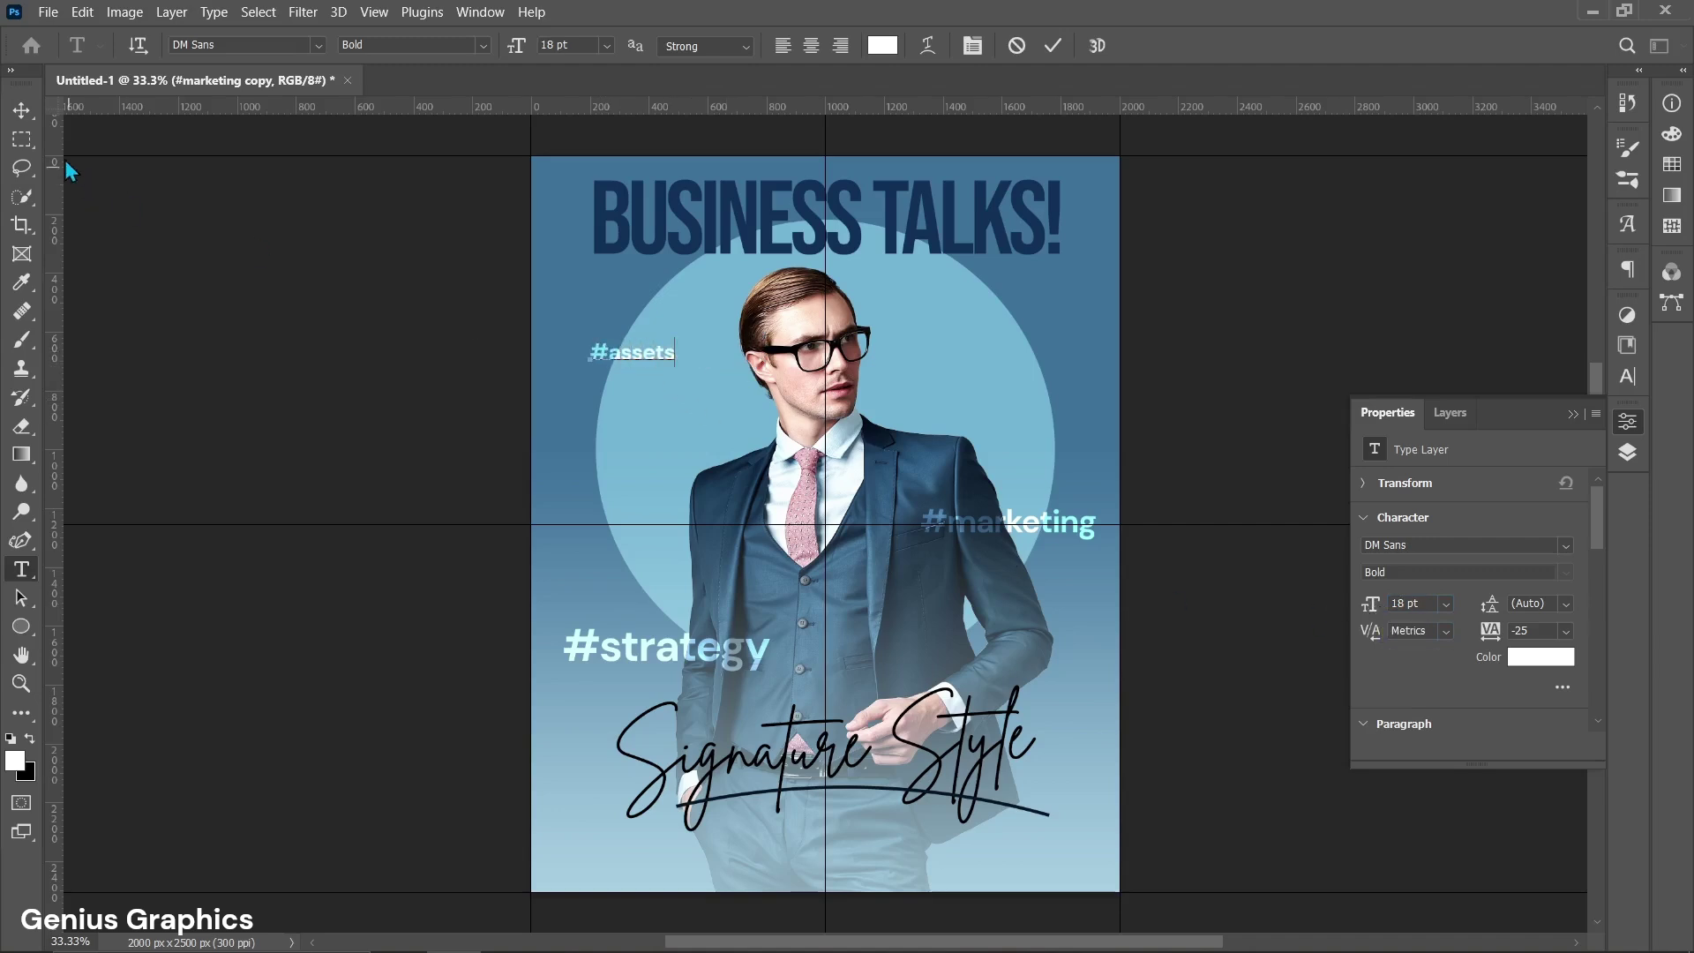
click(22, 110)
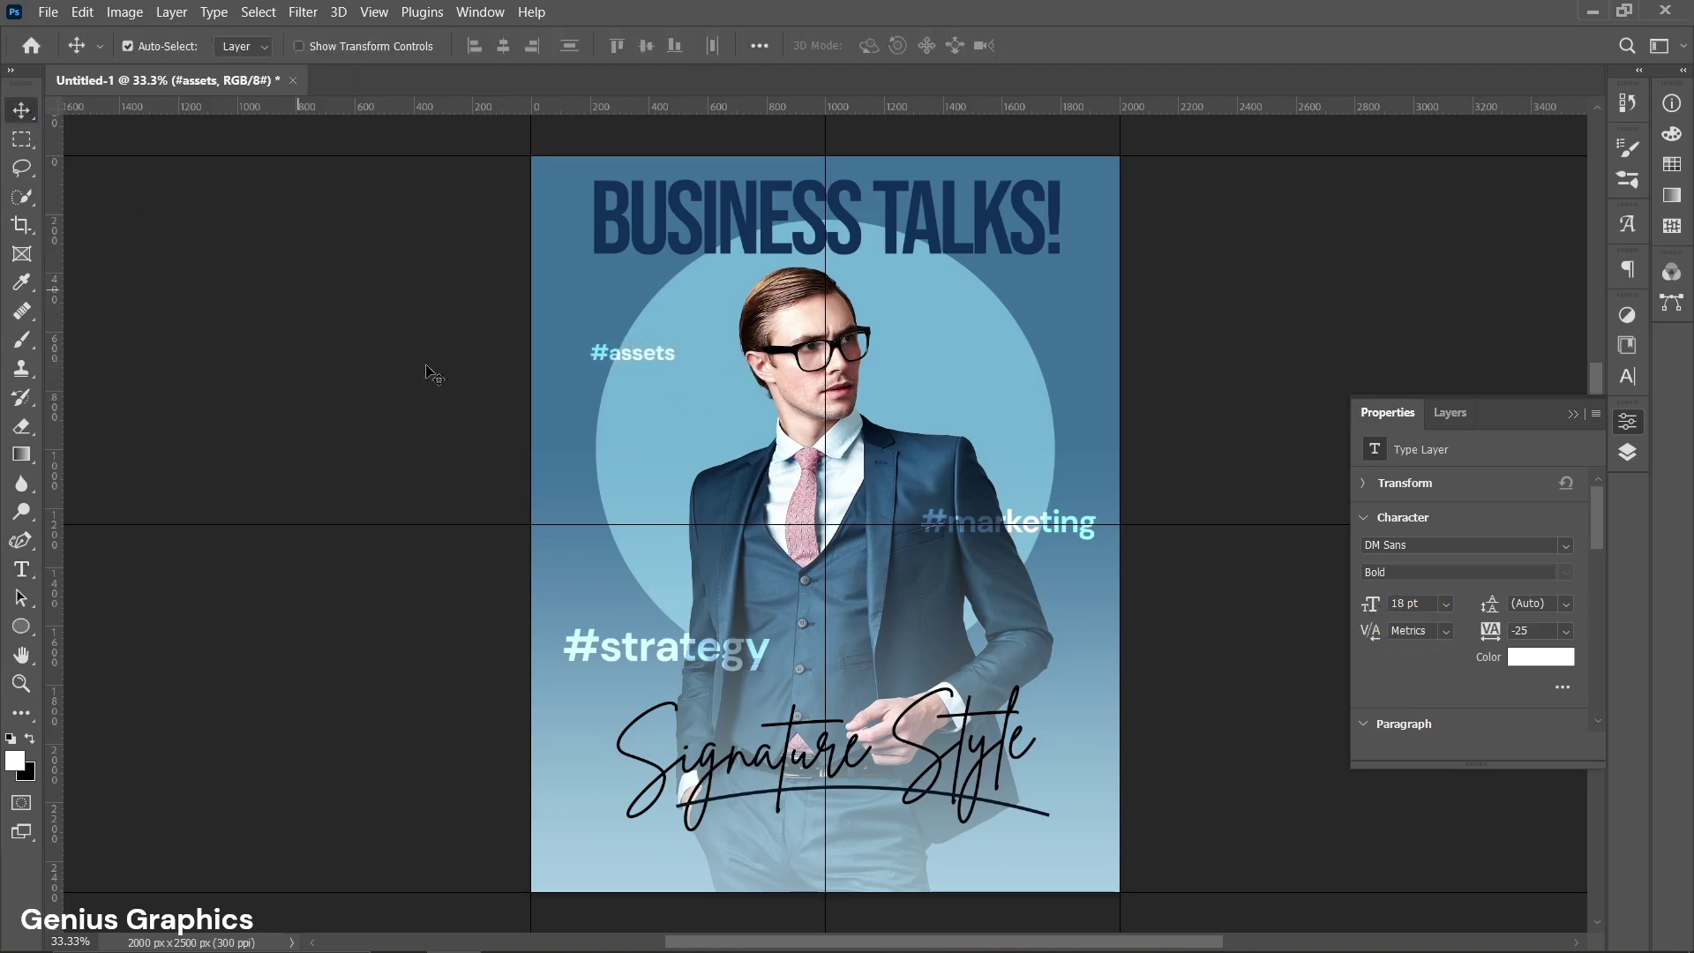
drag(622, 362, 677, 375)
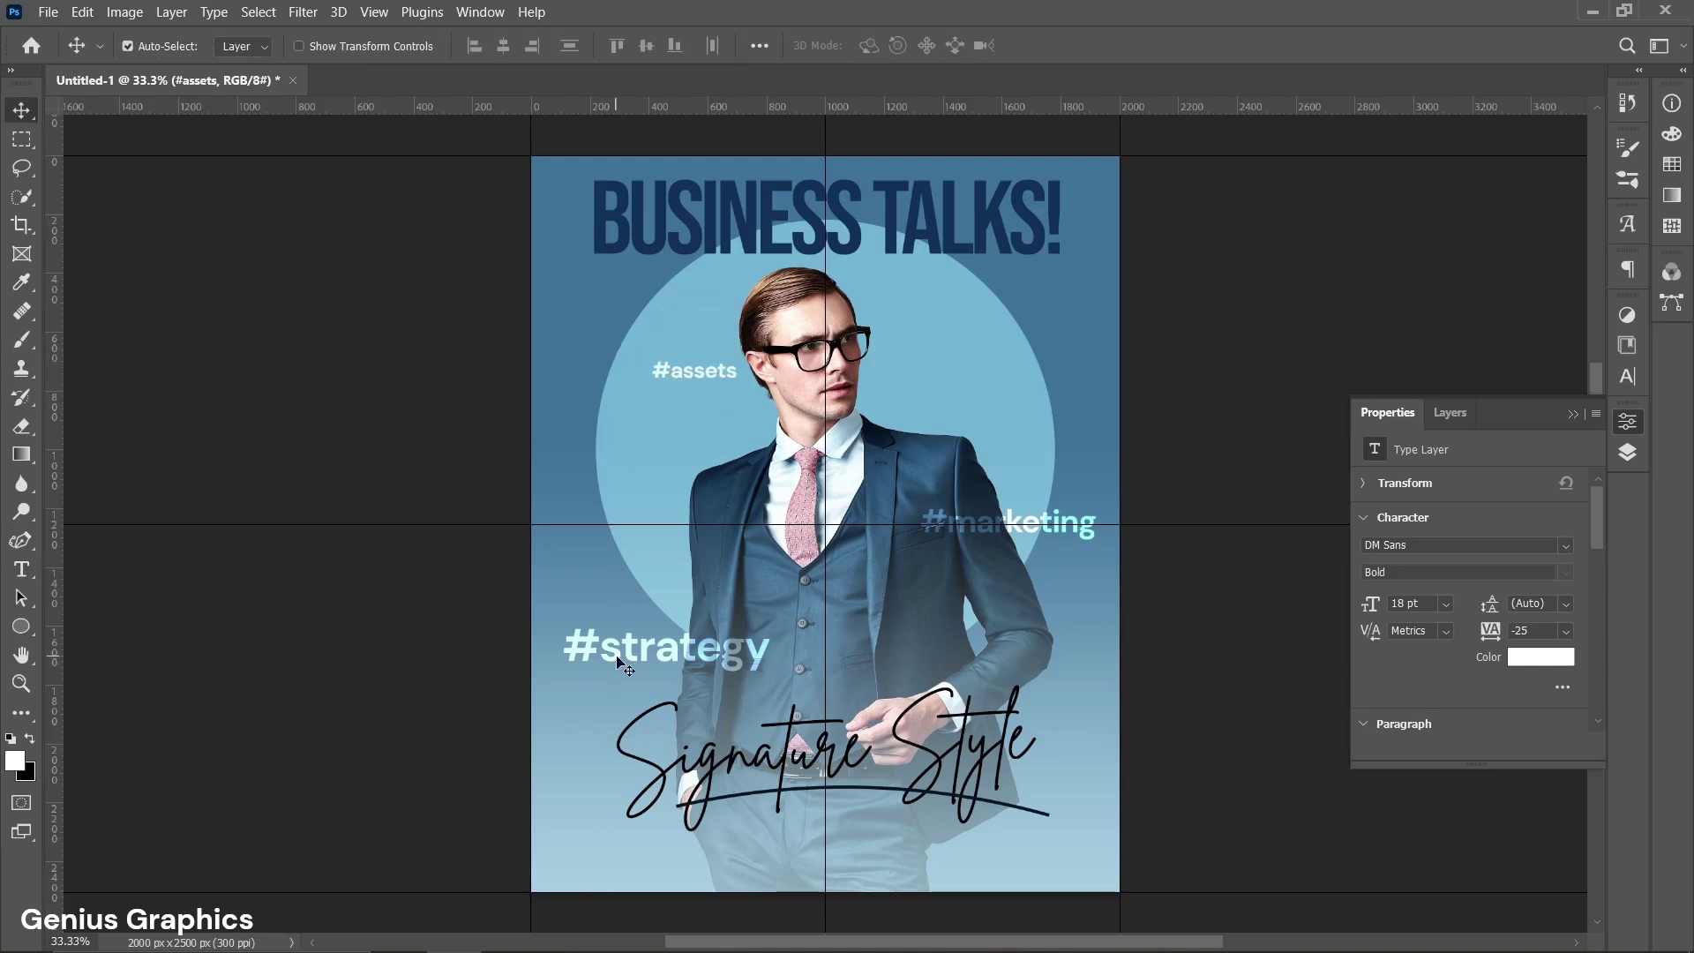
Nudge #strategy slightly left, then select the #assets layer in the Layers panel.
drag(616, 660, 617, 660)
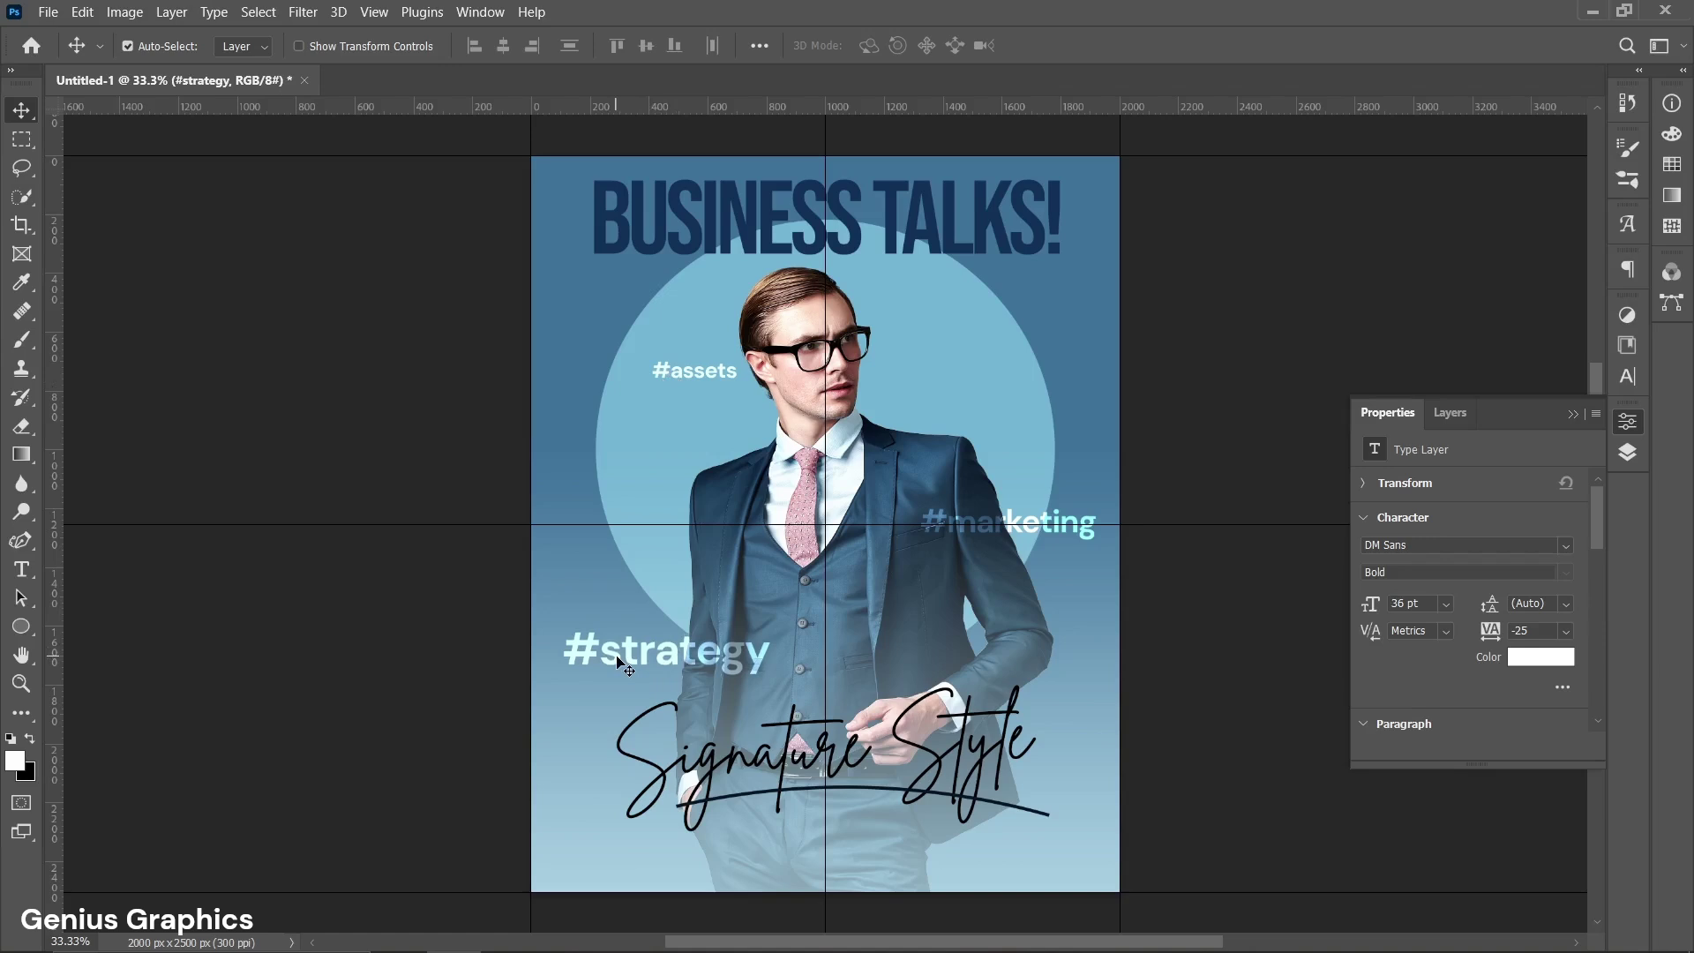
key(shift+Left)
key(shift+Left)
key(shift+Left)
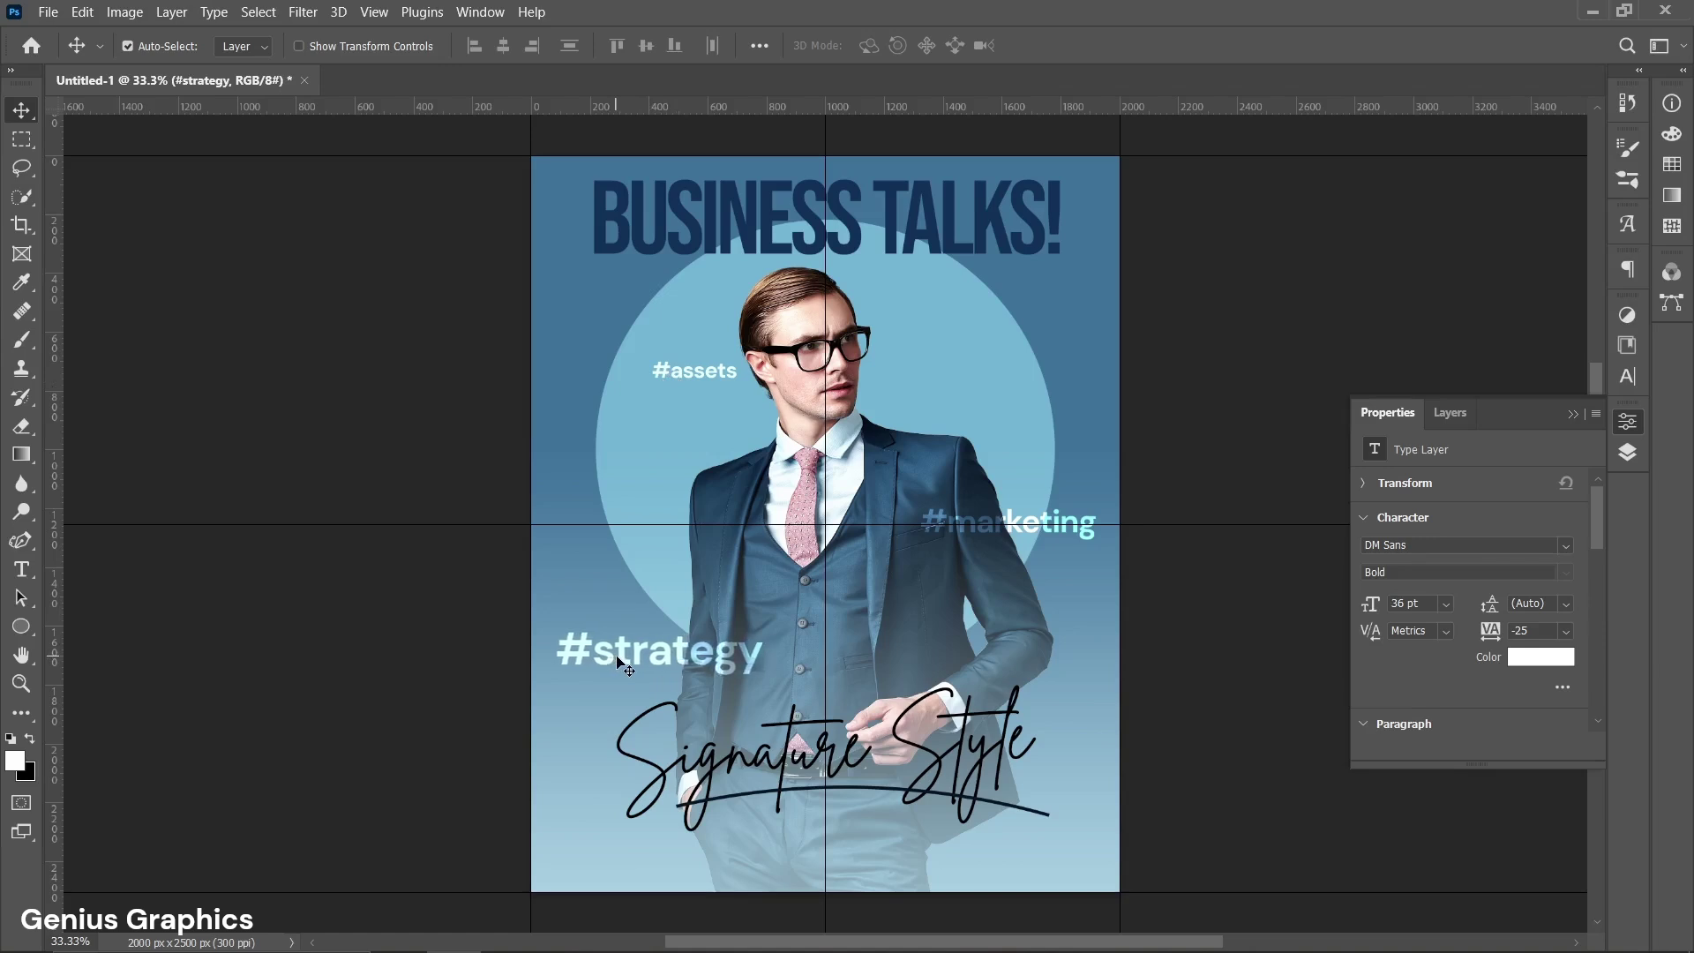
key(shift+Right)
click(1451, 415)
click(1441, 563)
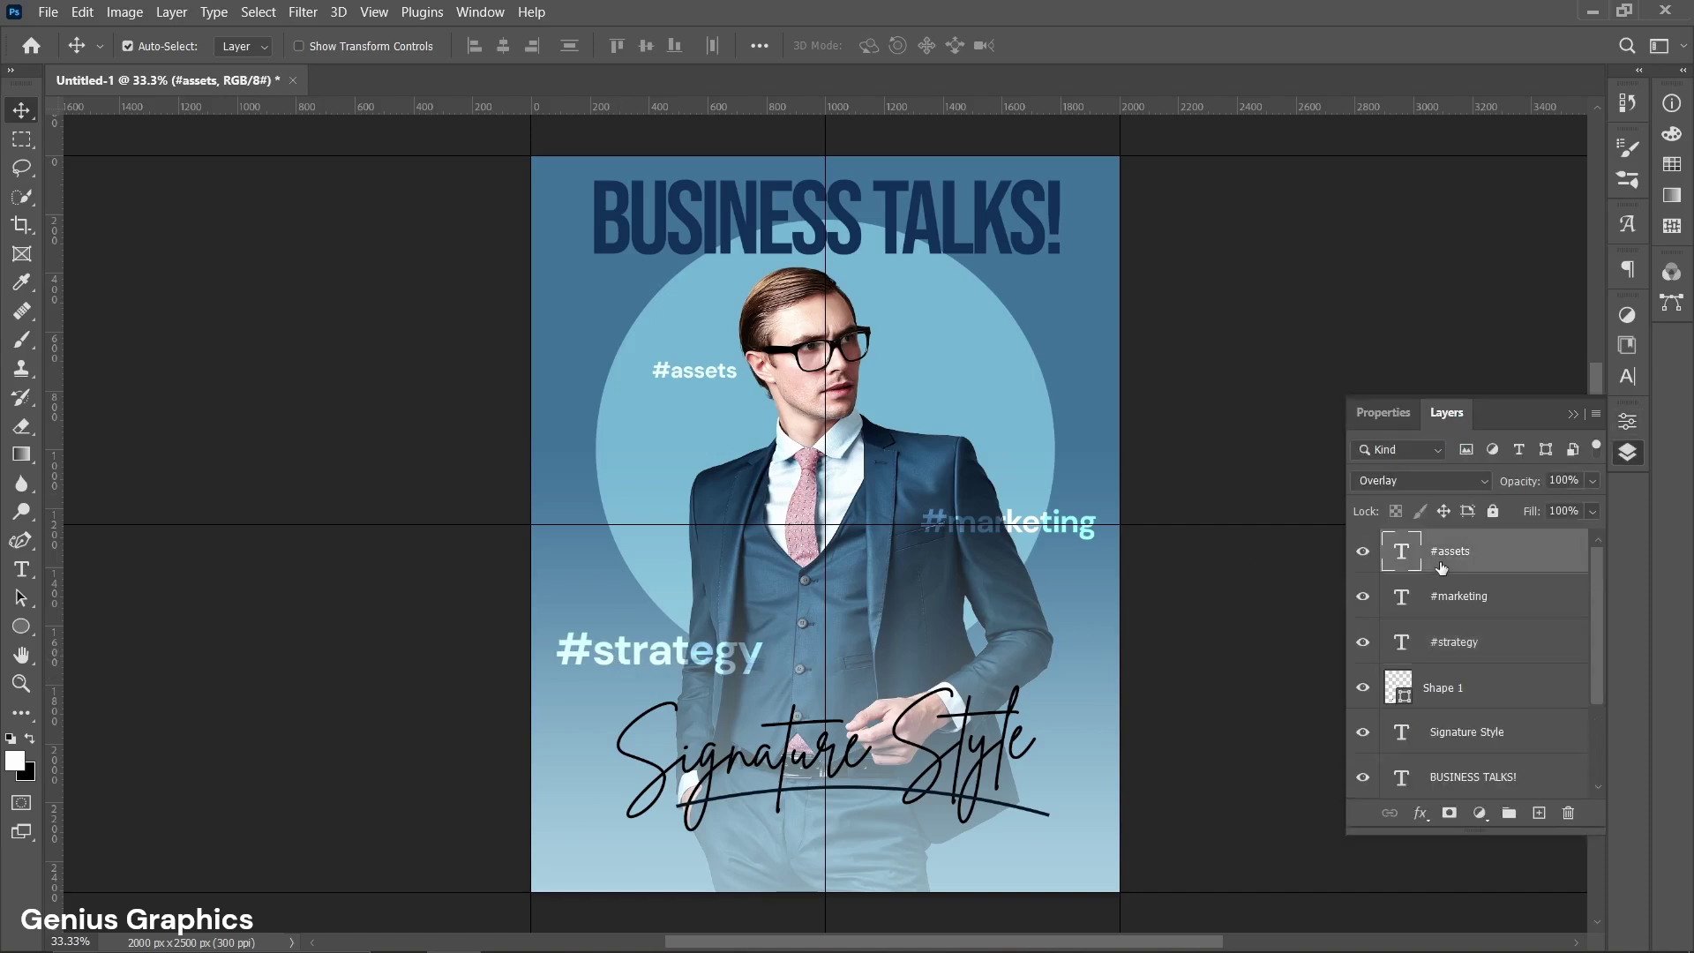
click(21, 569)
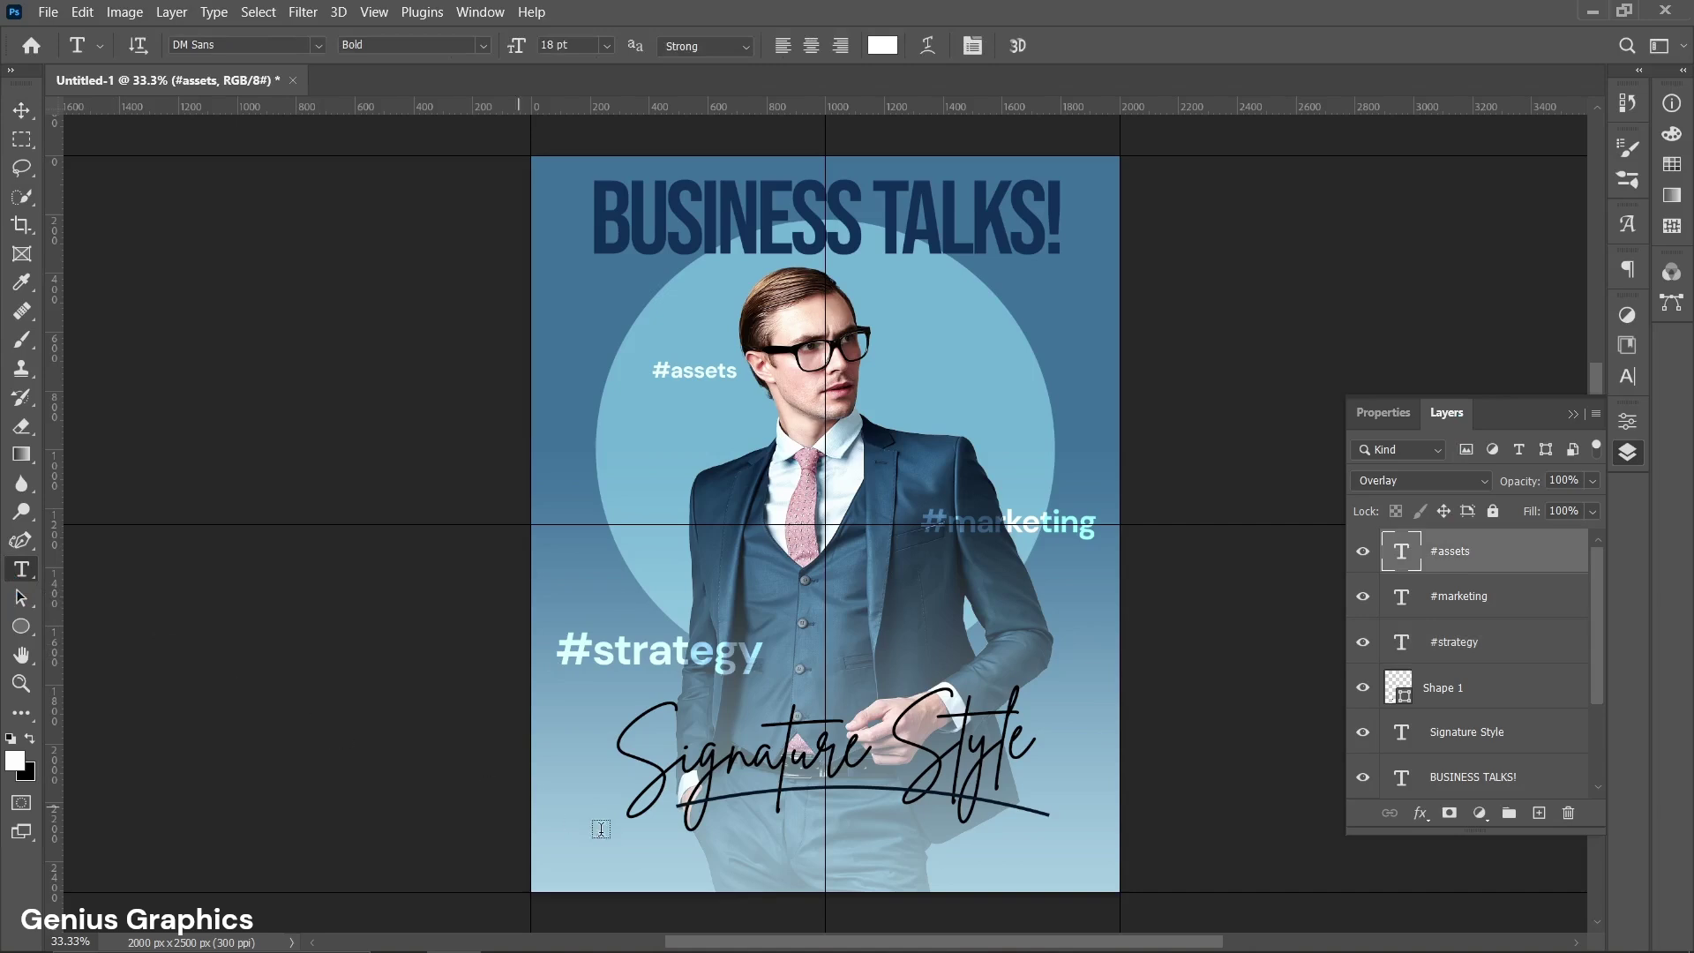
click(753, 858)
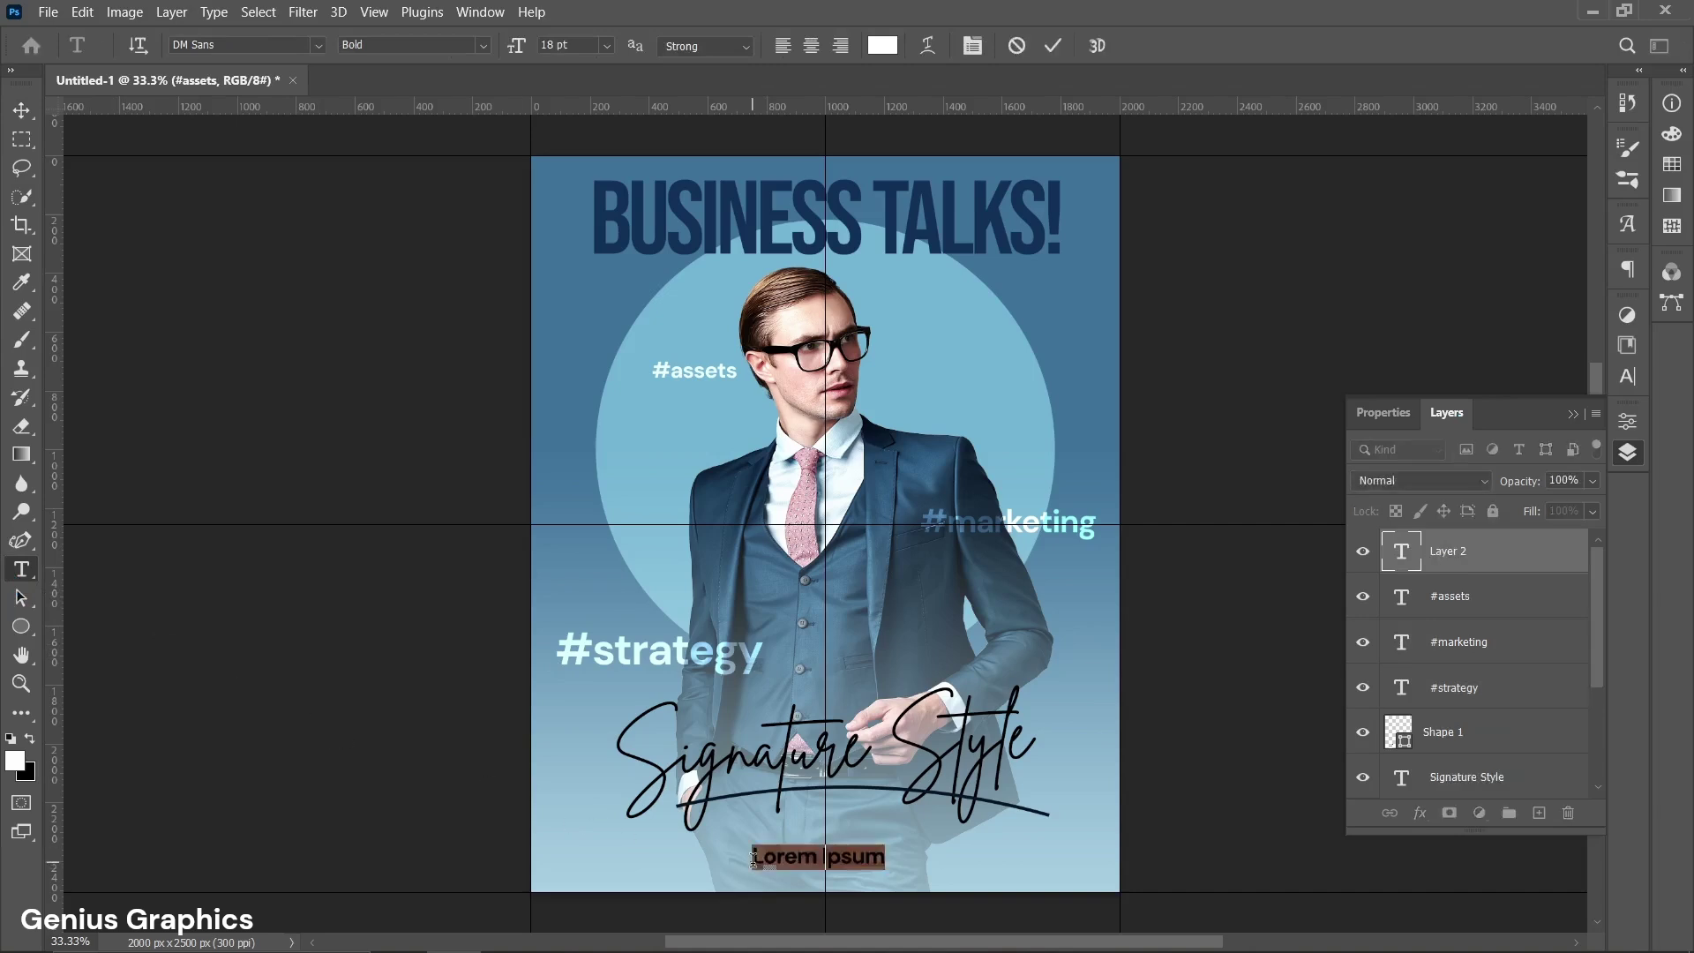
text(ww)
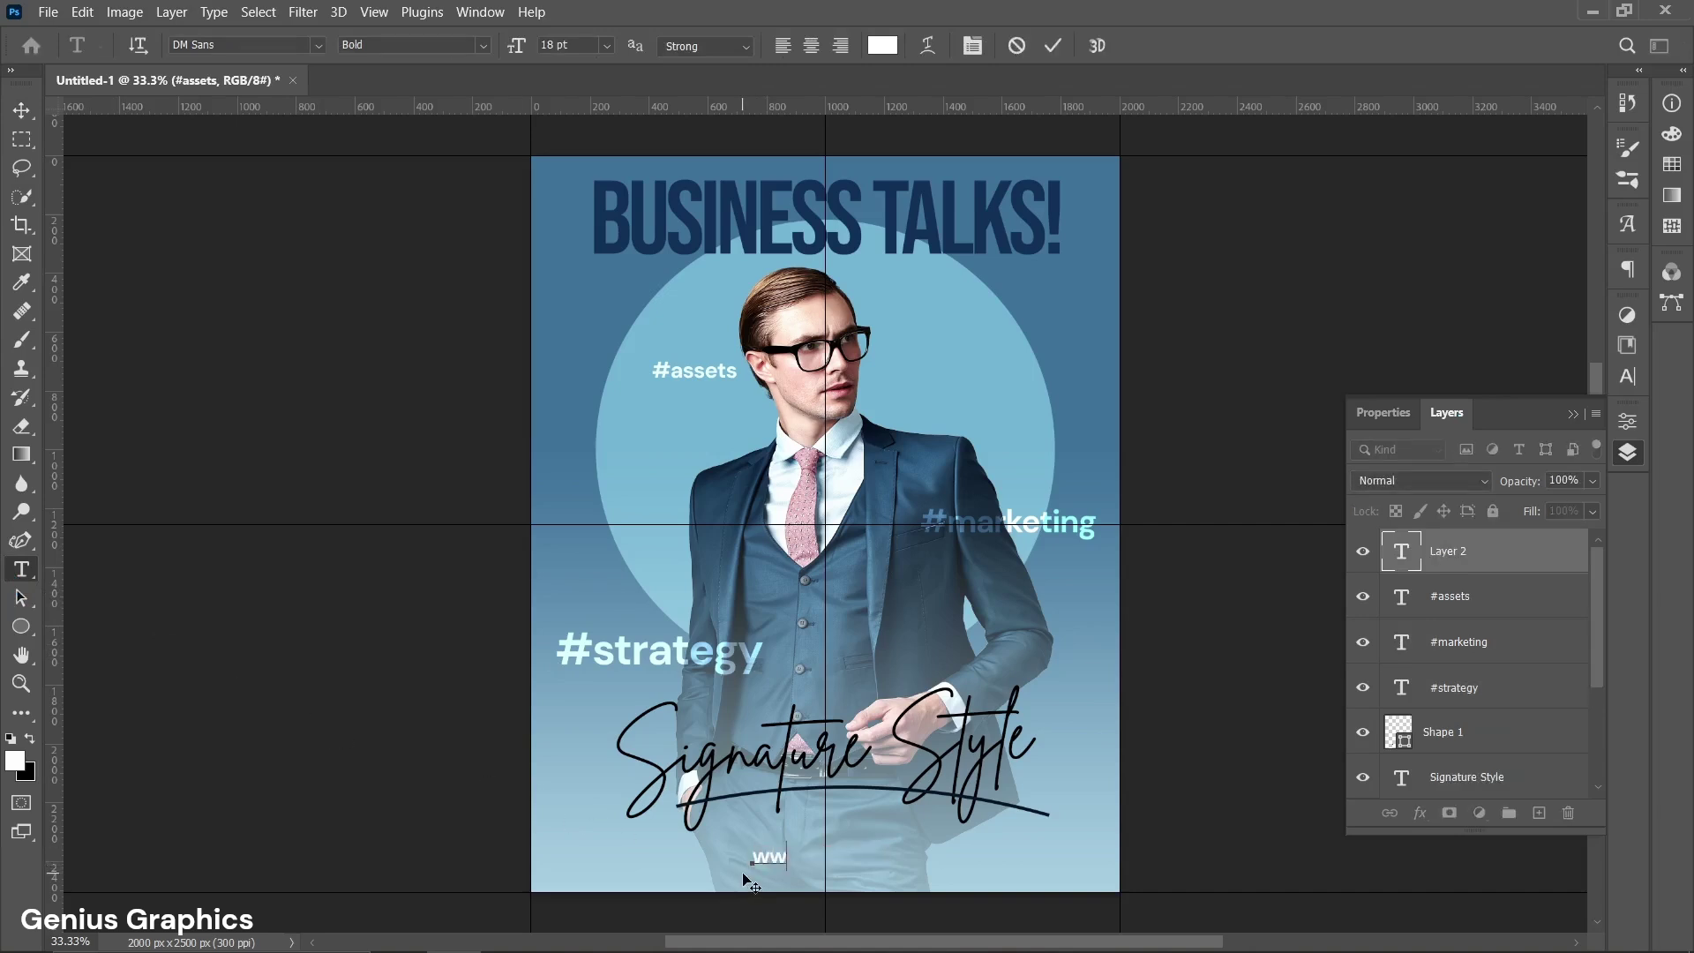
text(w.geniu)
key(BackSpace)
key(BackSpace)
text(usgrap)
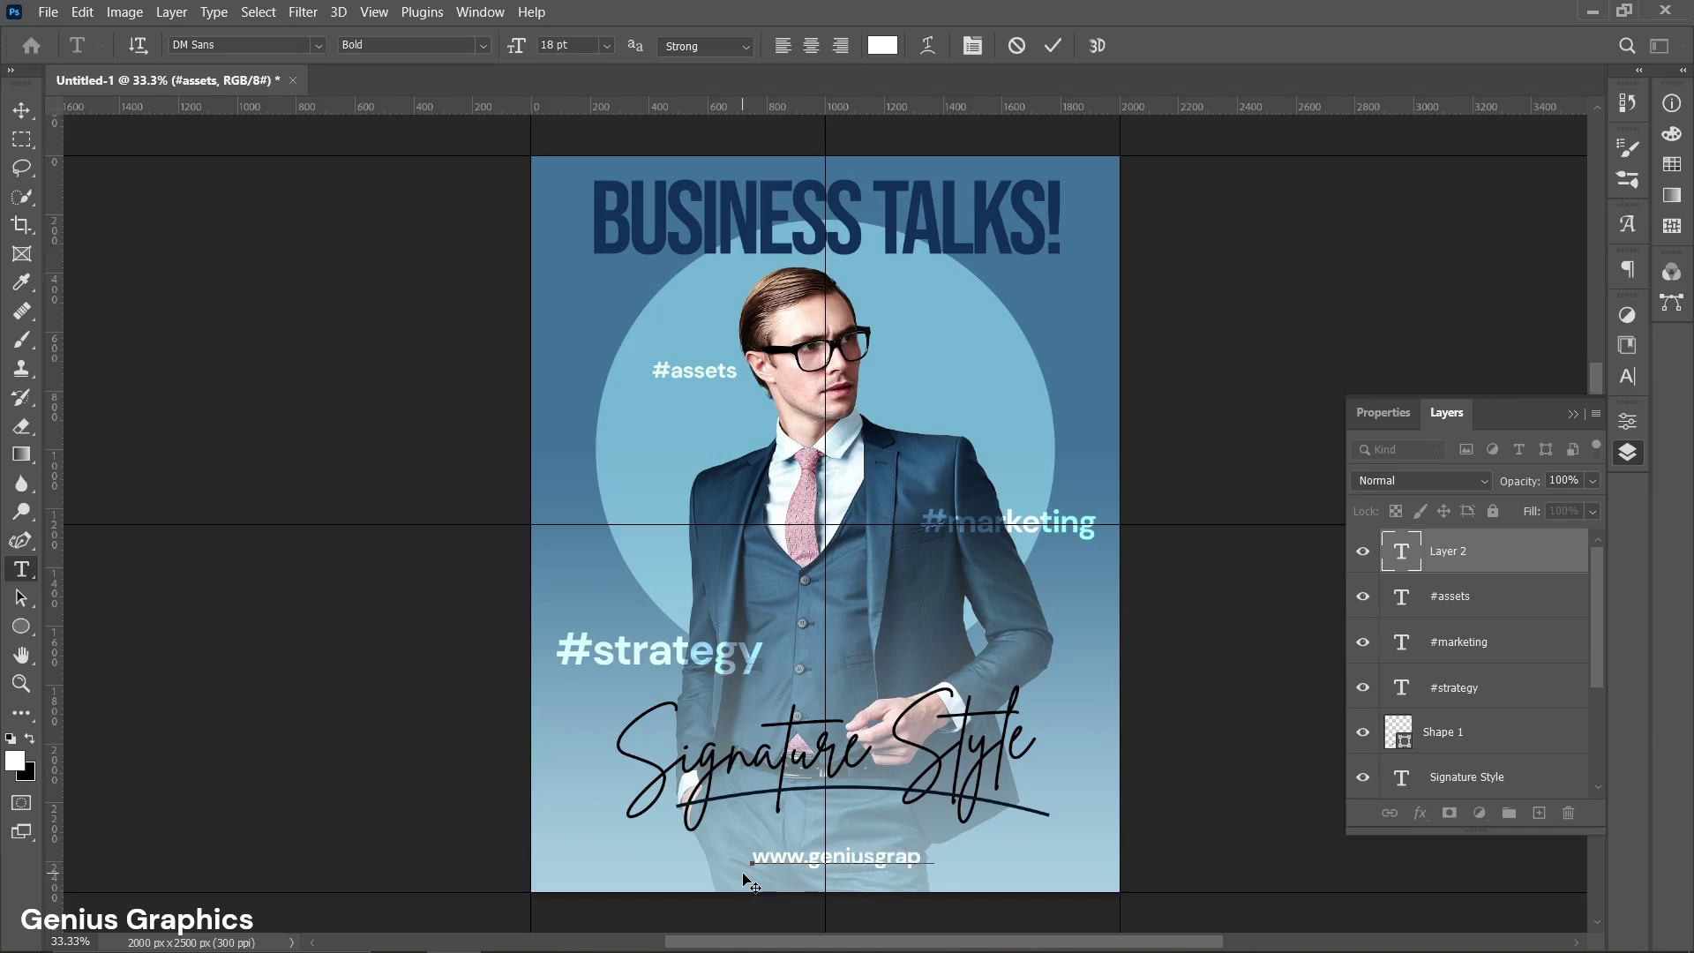
text(hics.com)
Style the URL in Century Gothic Regular 14 pt, coloured dark navy sampled from the suit.
key(ctrl+a)
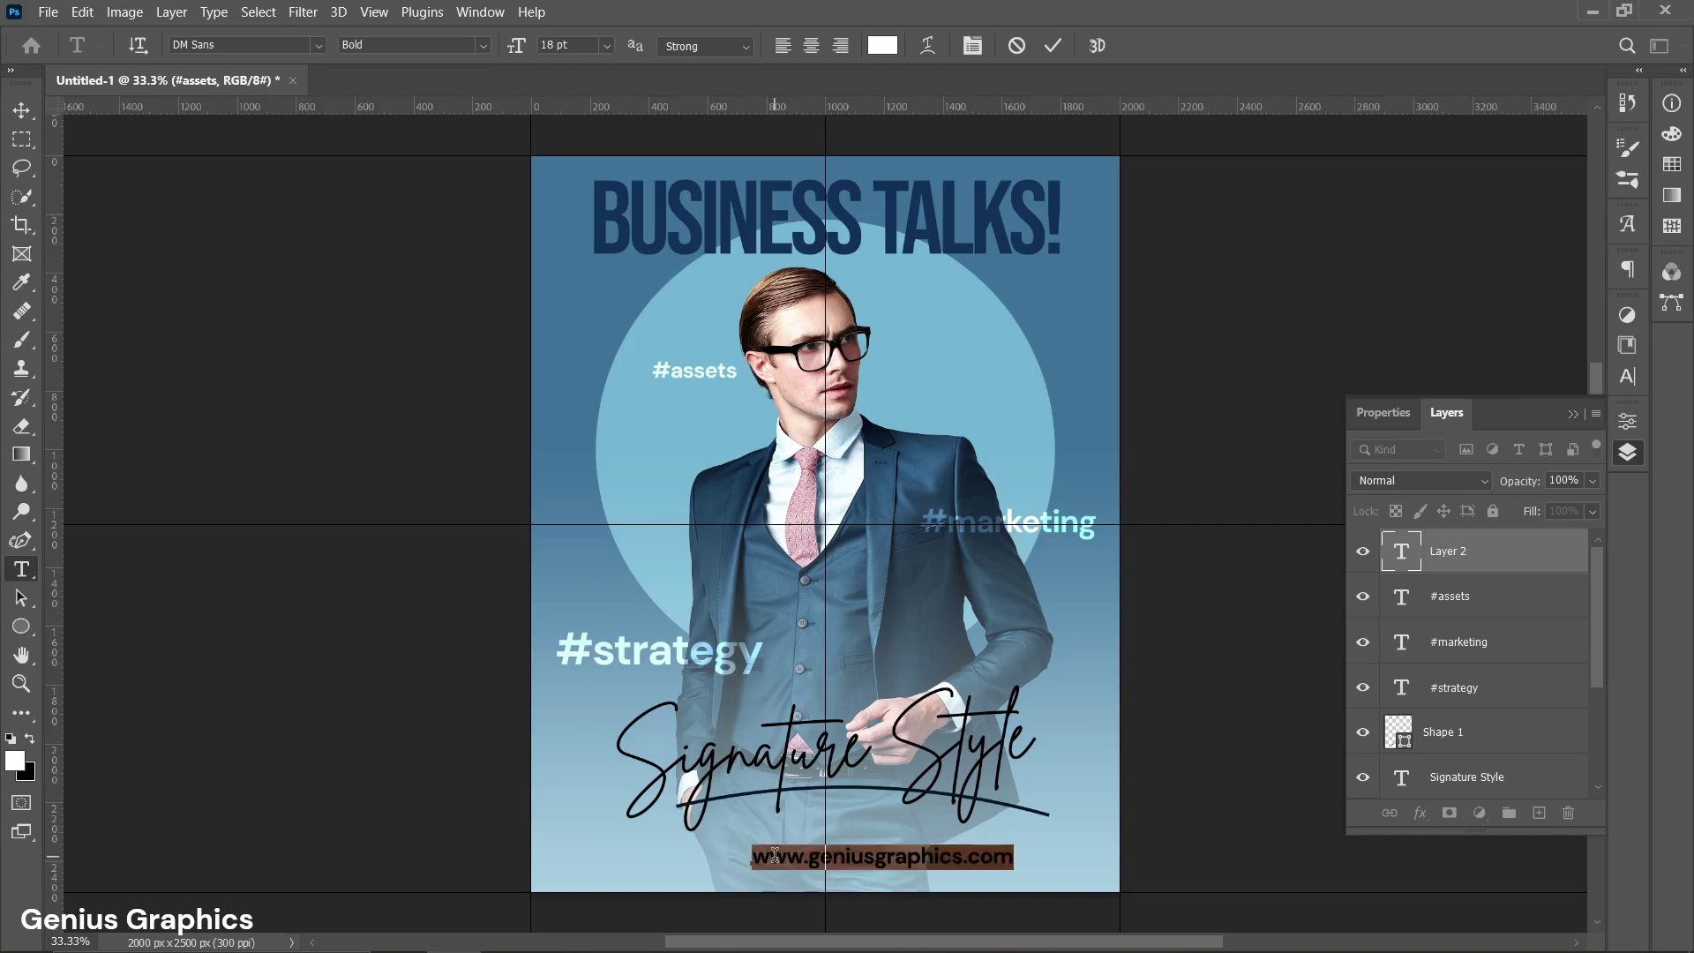
click(1382, 413)
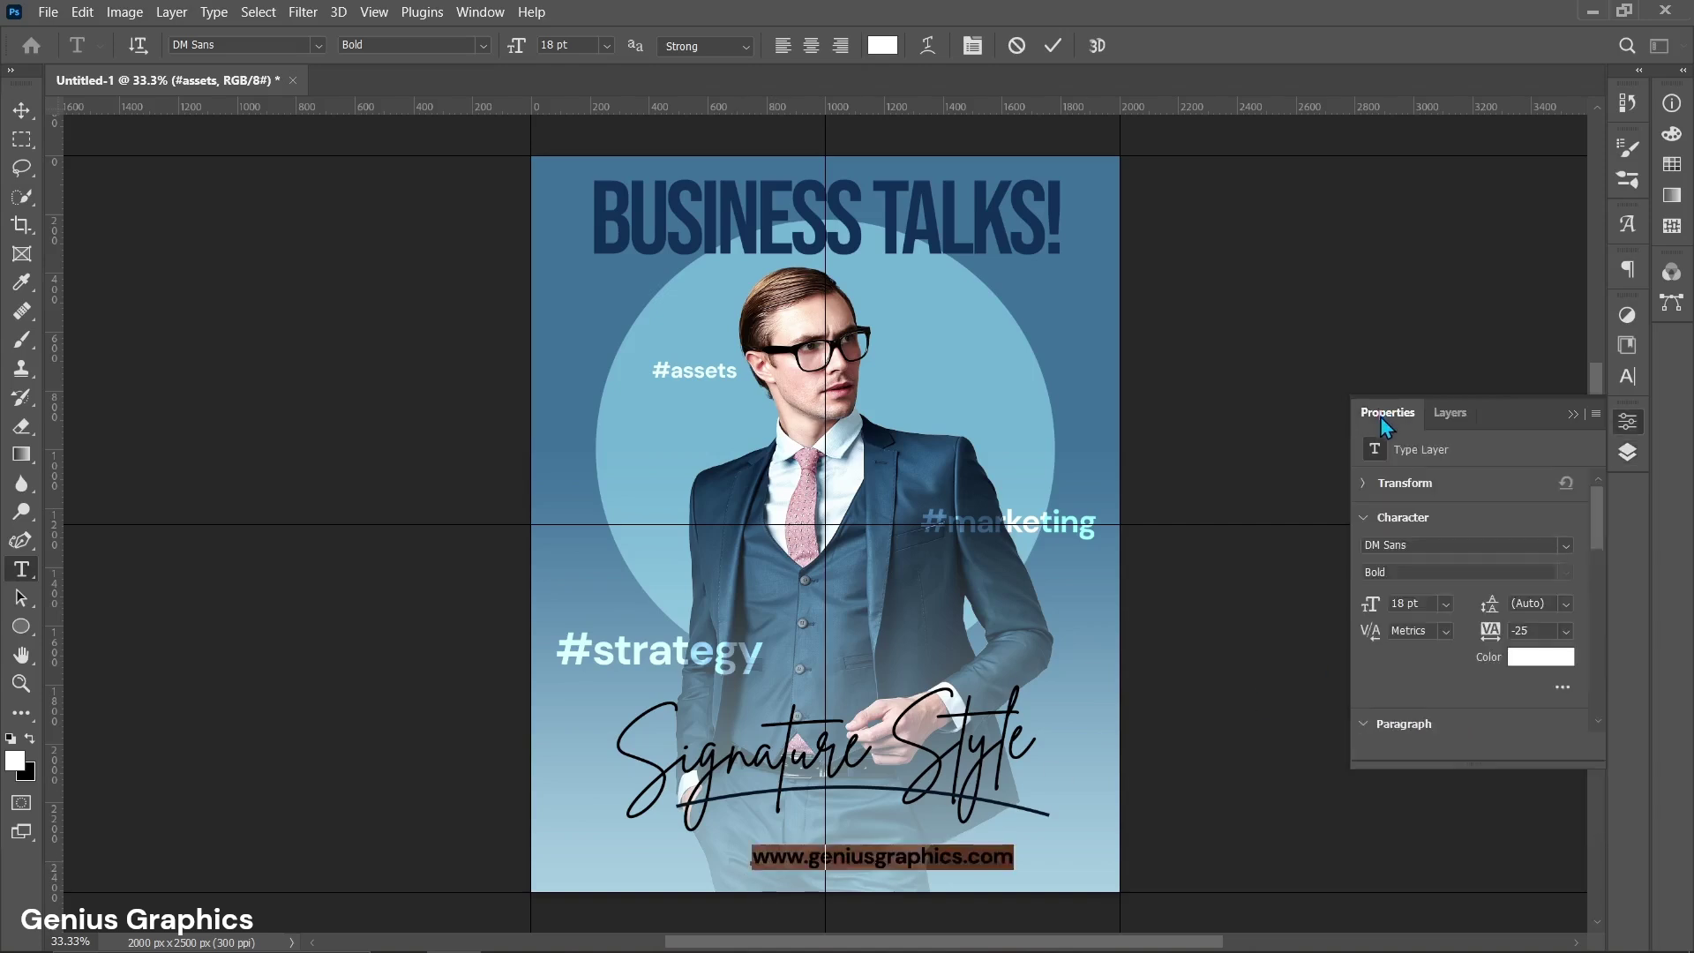
click(1565, 545)
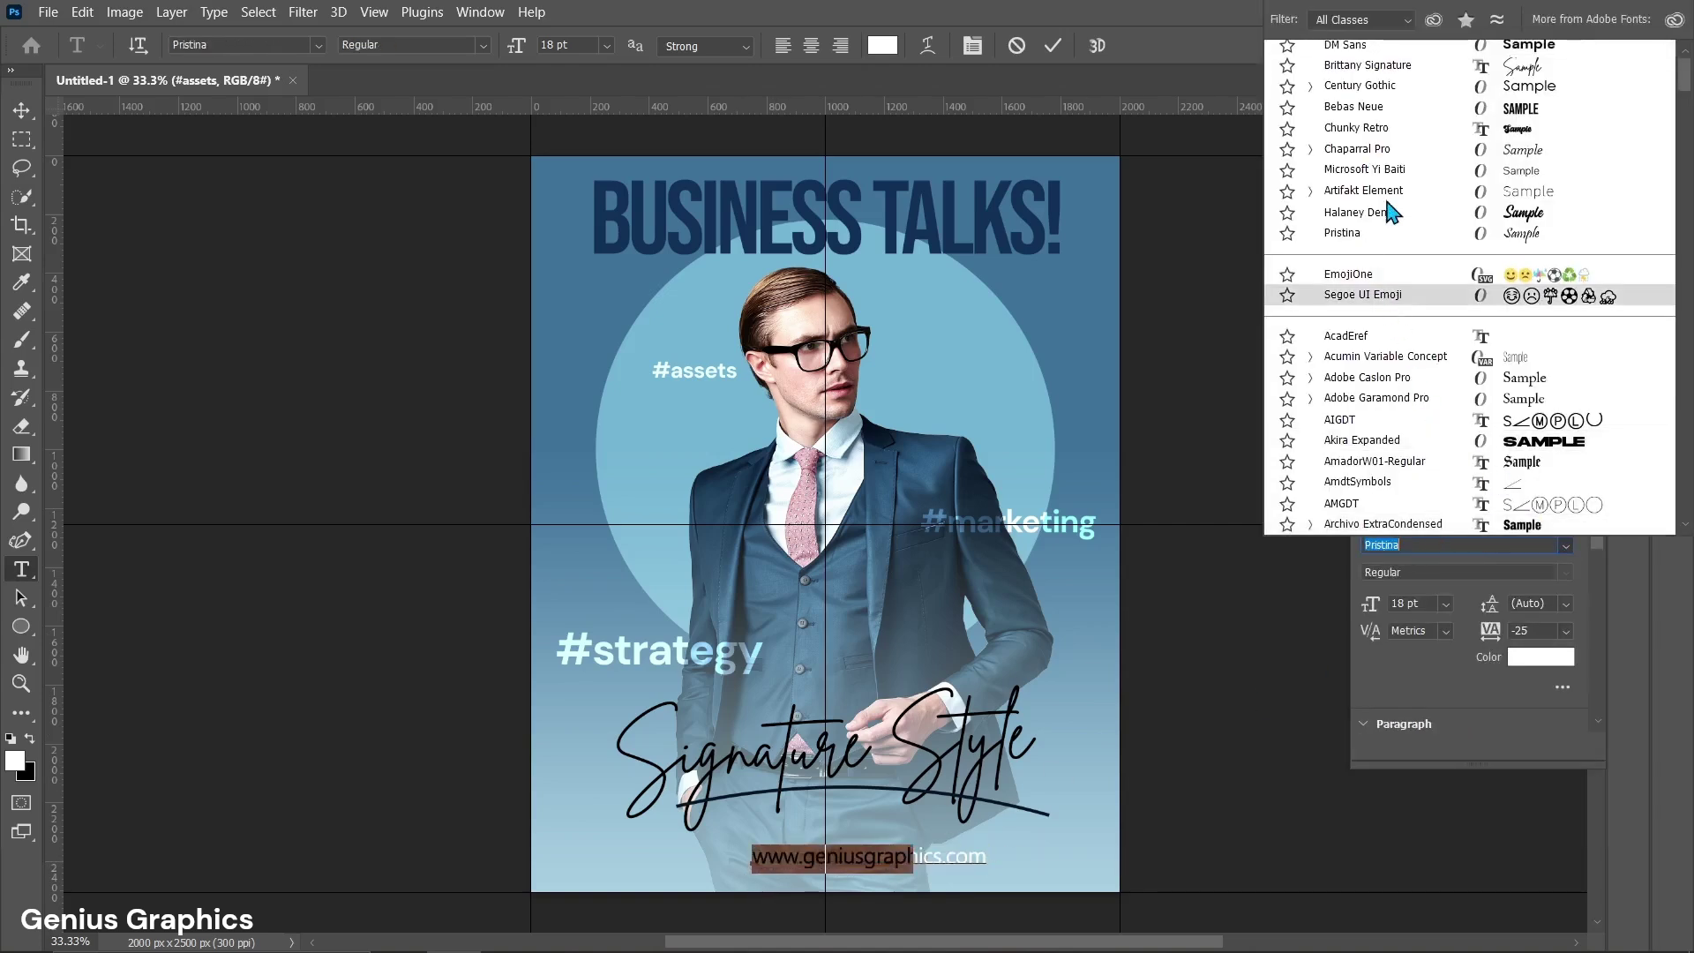
click(1310, 99)
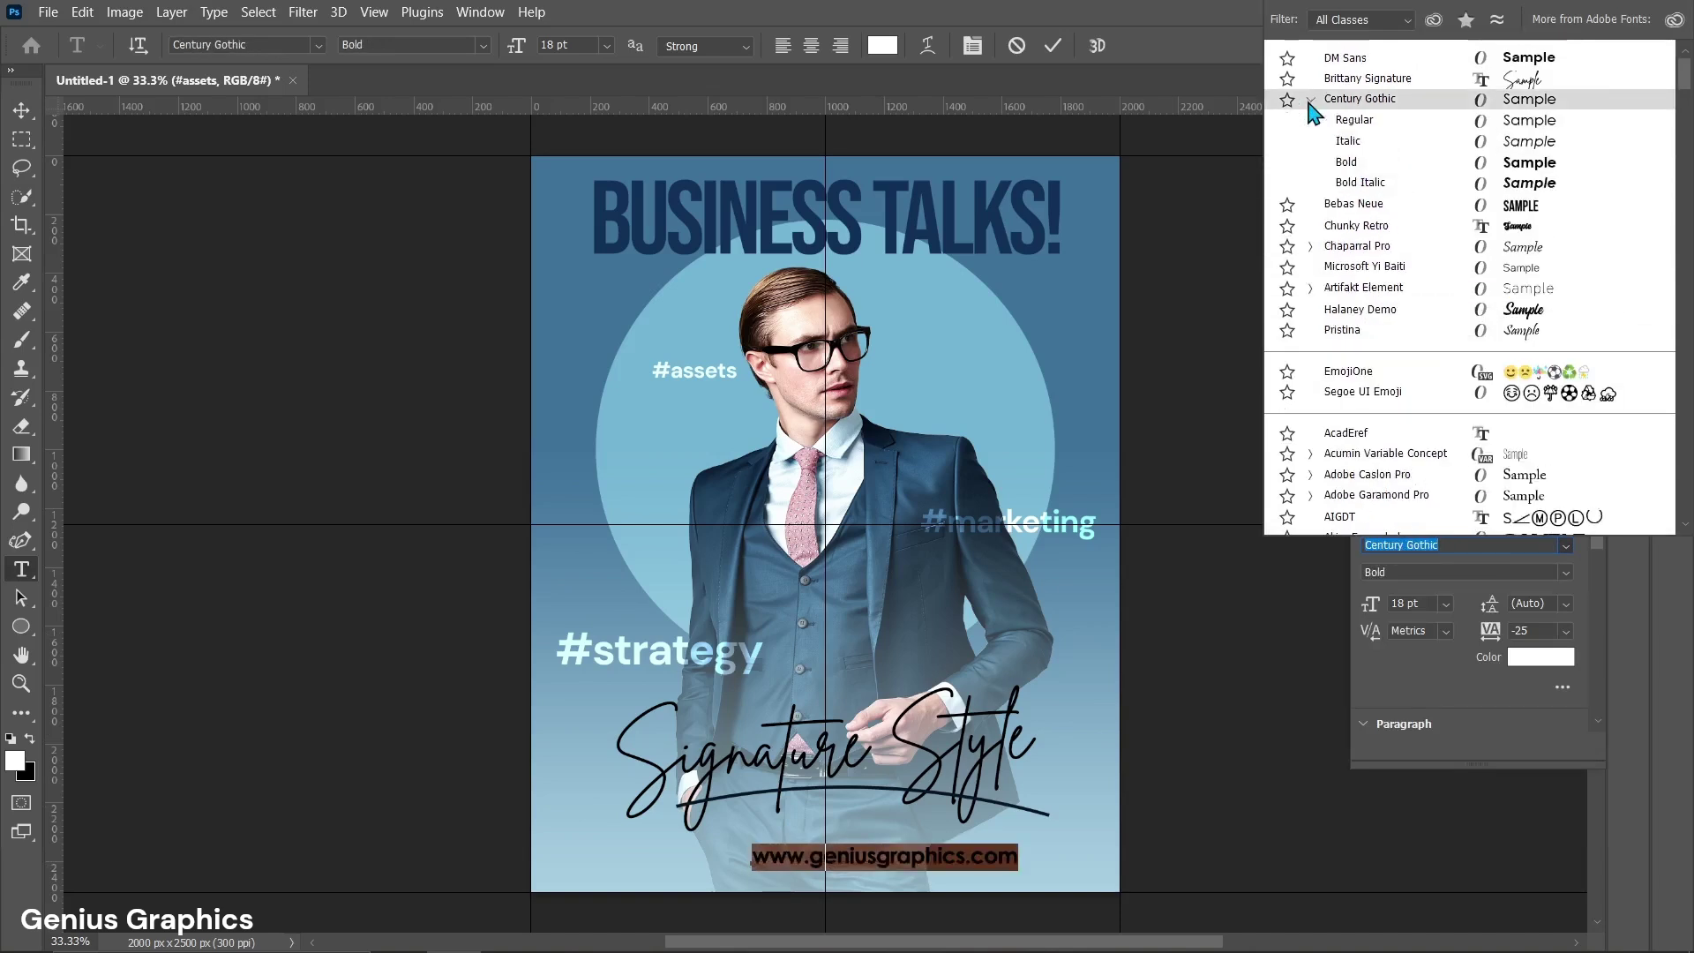
click(1350, 122)
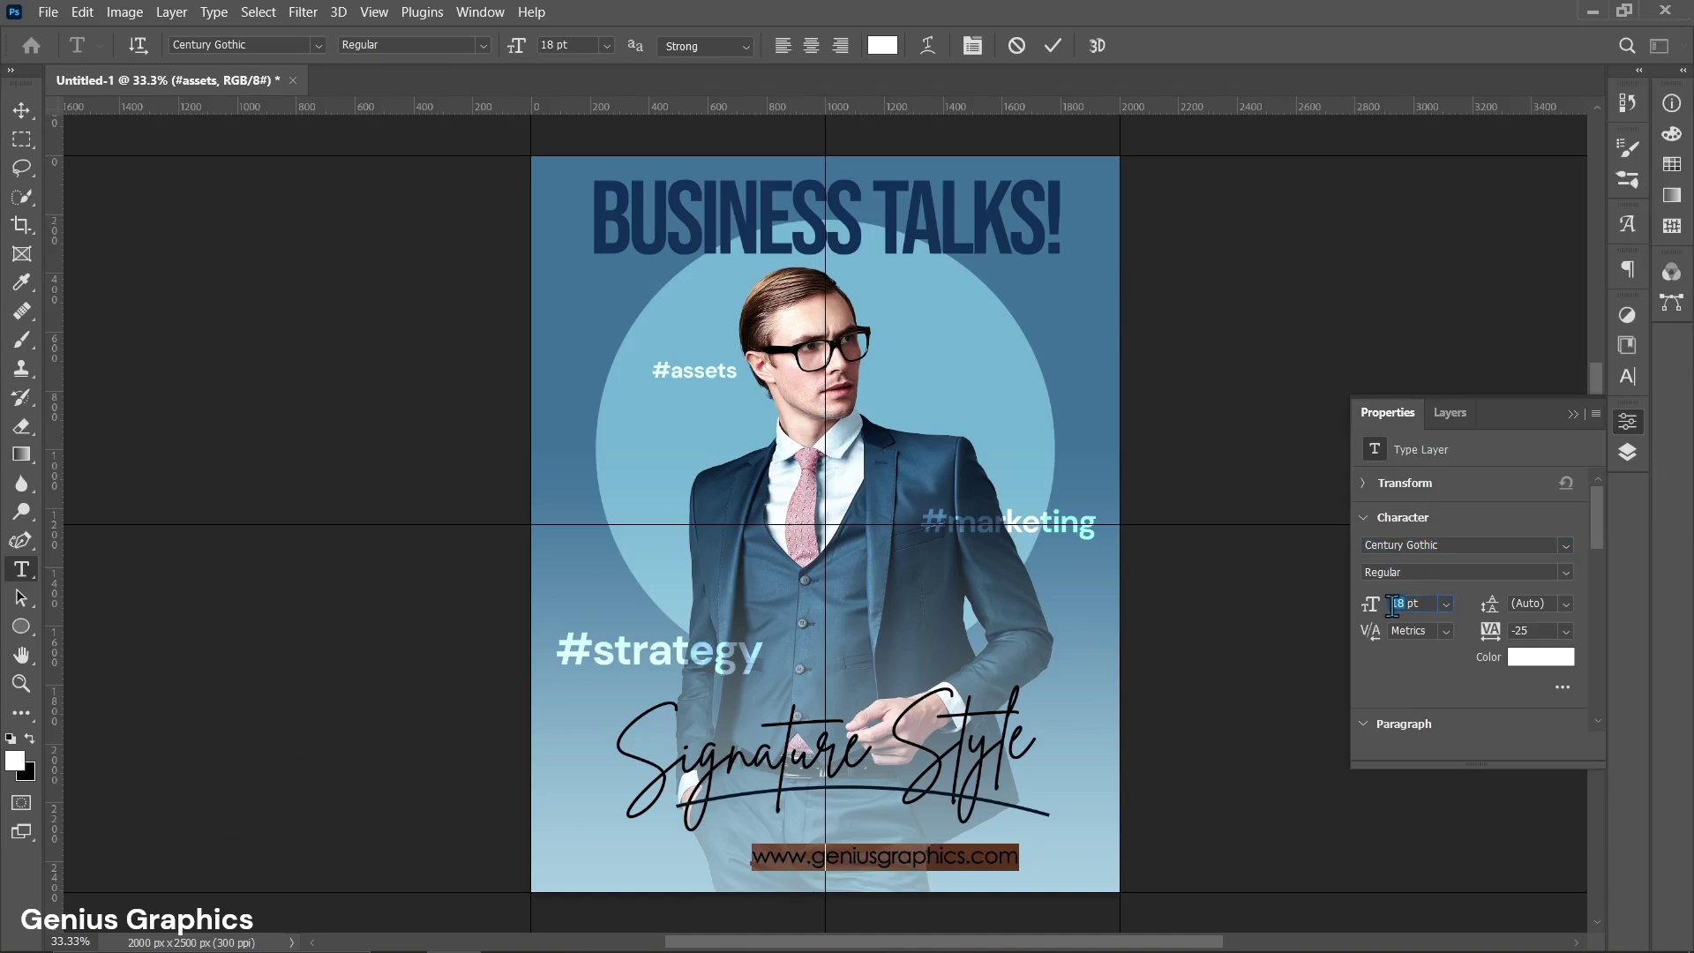
drag(1405, 604, 1387, 615)
key(Return)
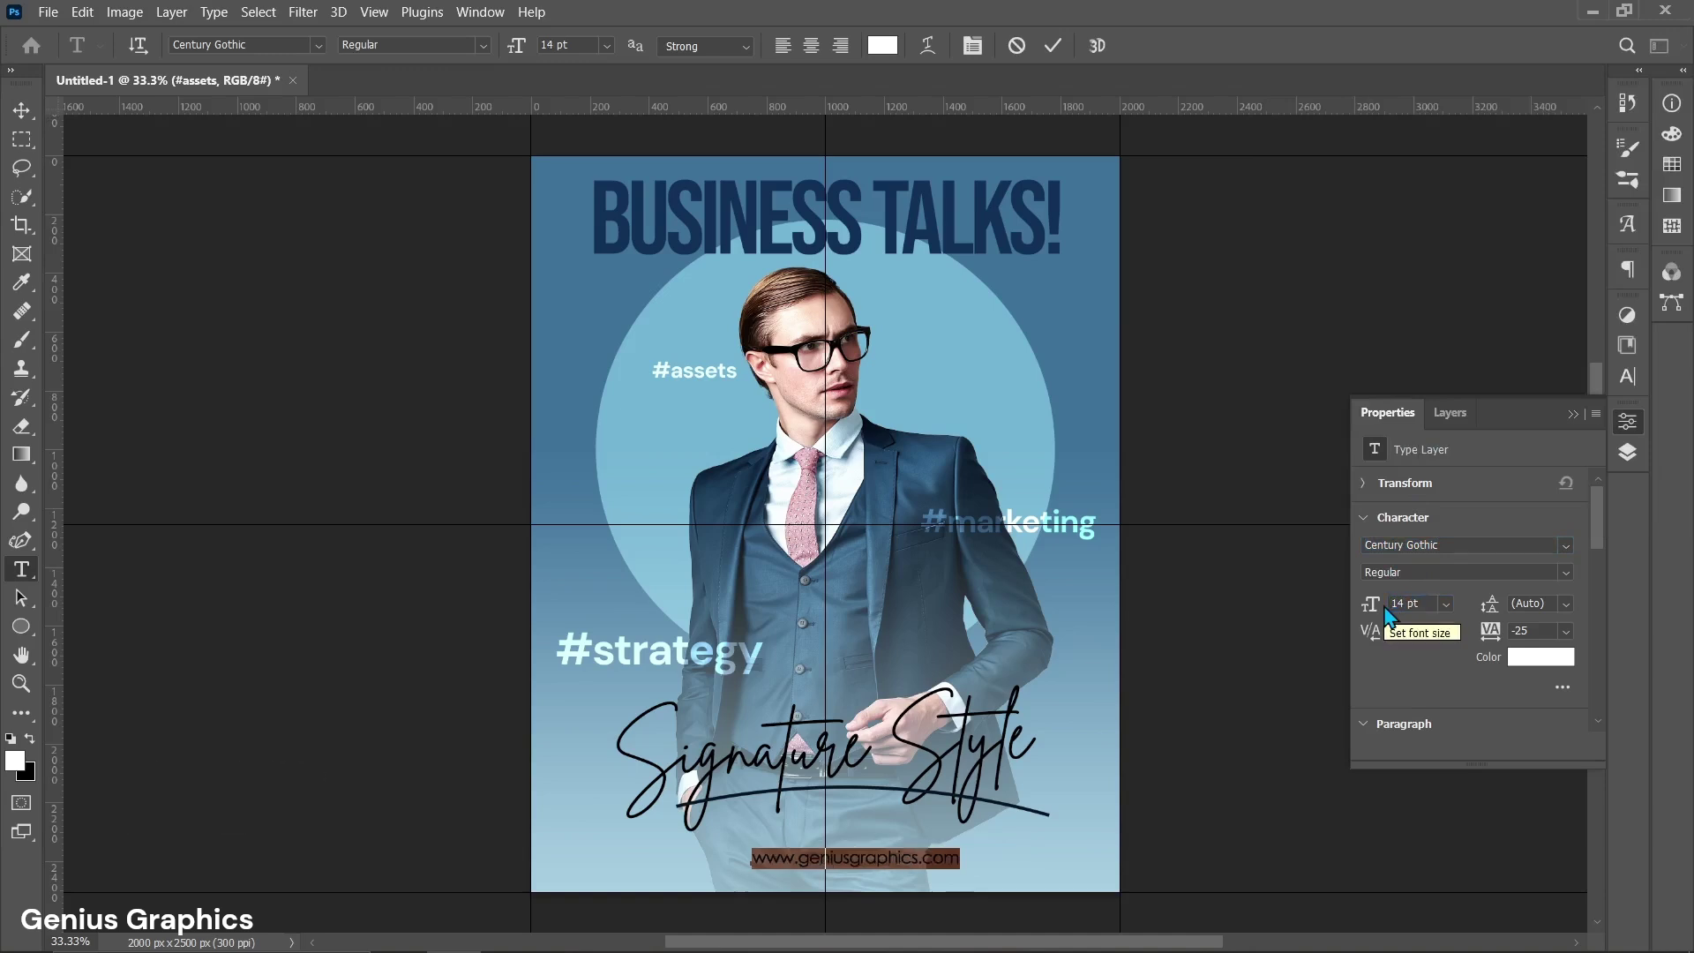
click(1541, 656)
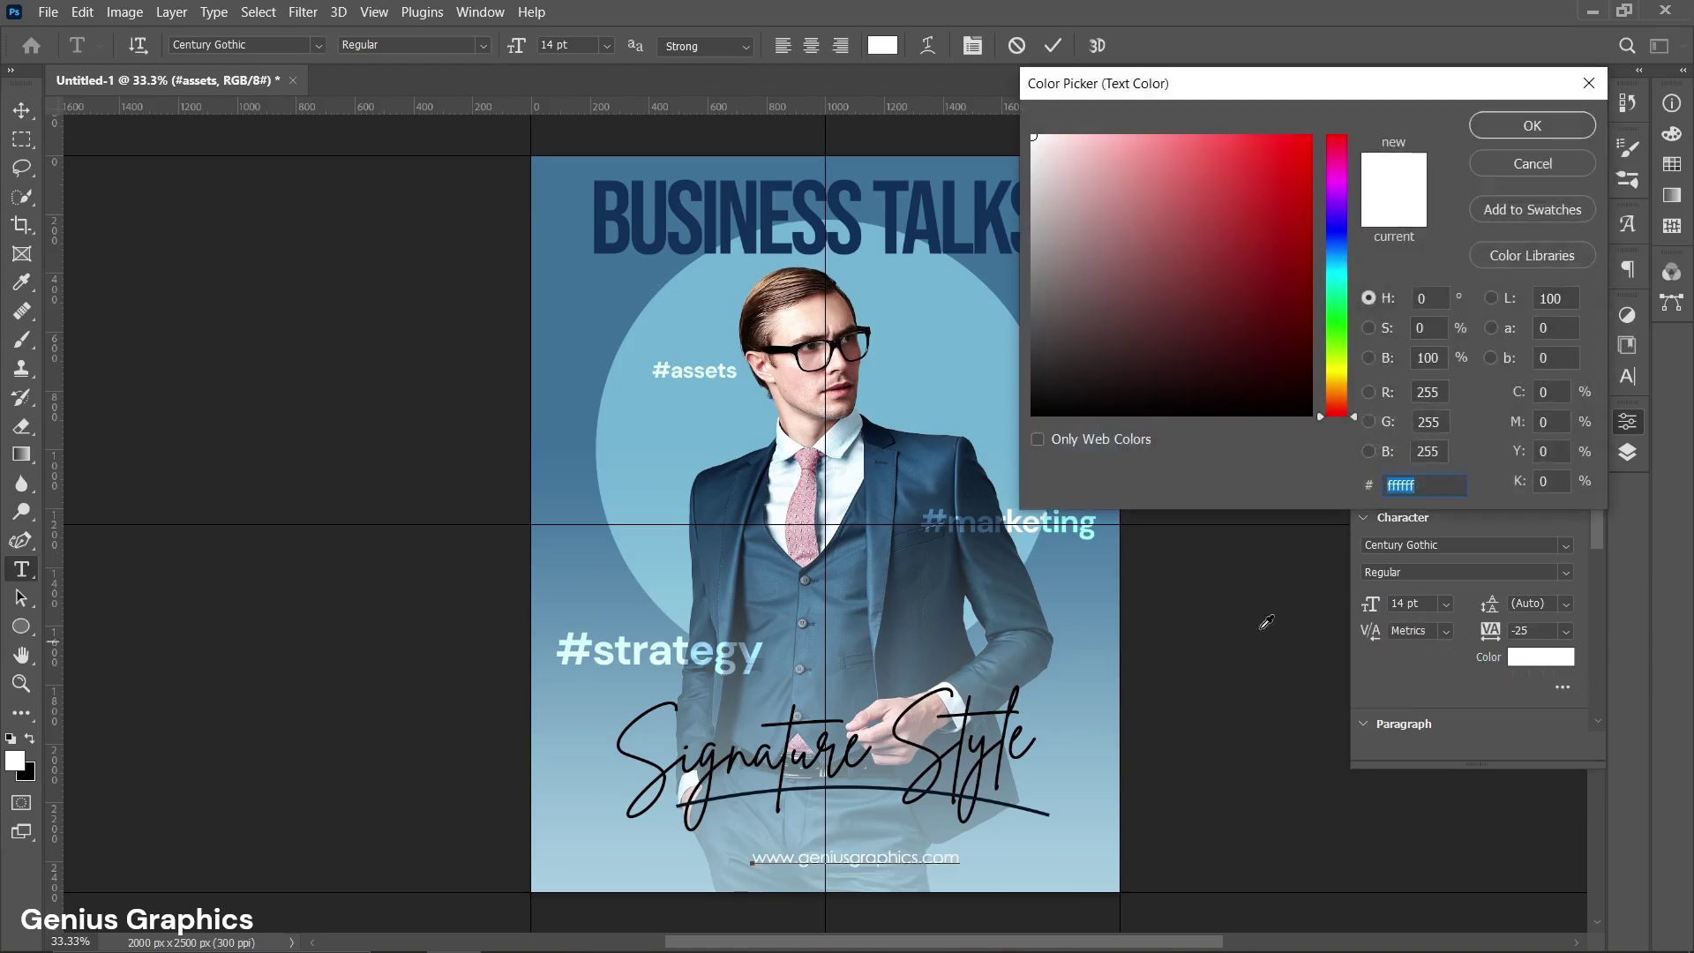
click(887, 436)
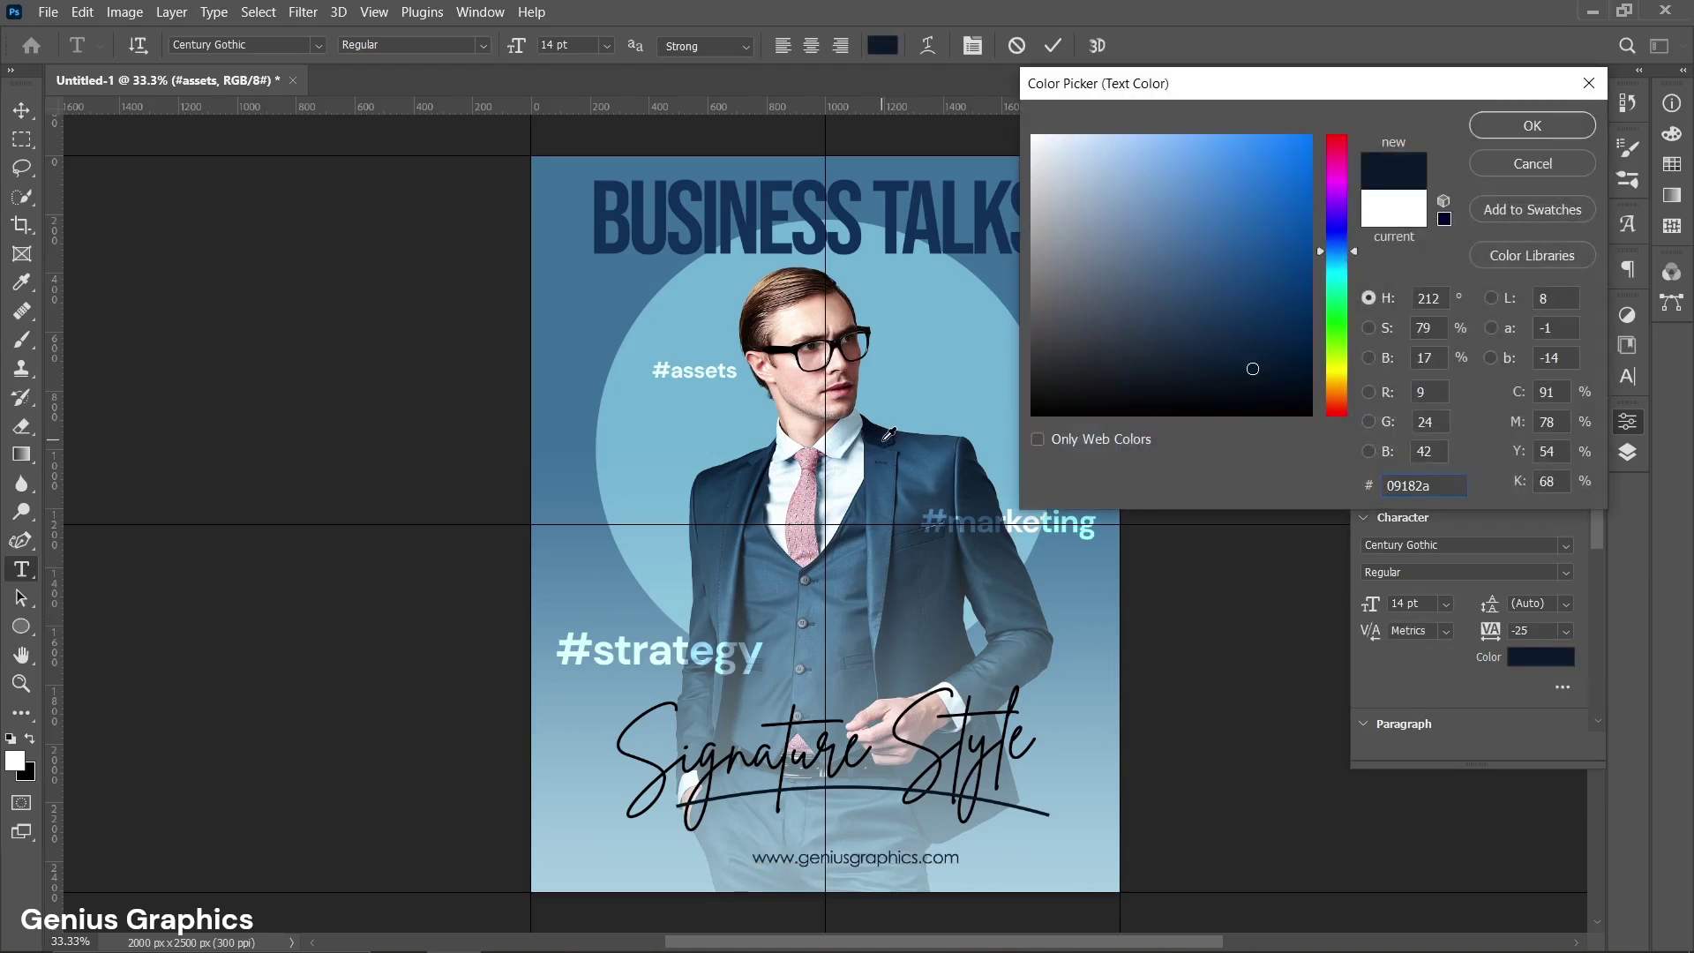
click(1535, 132)
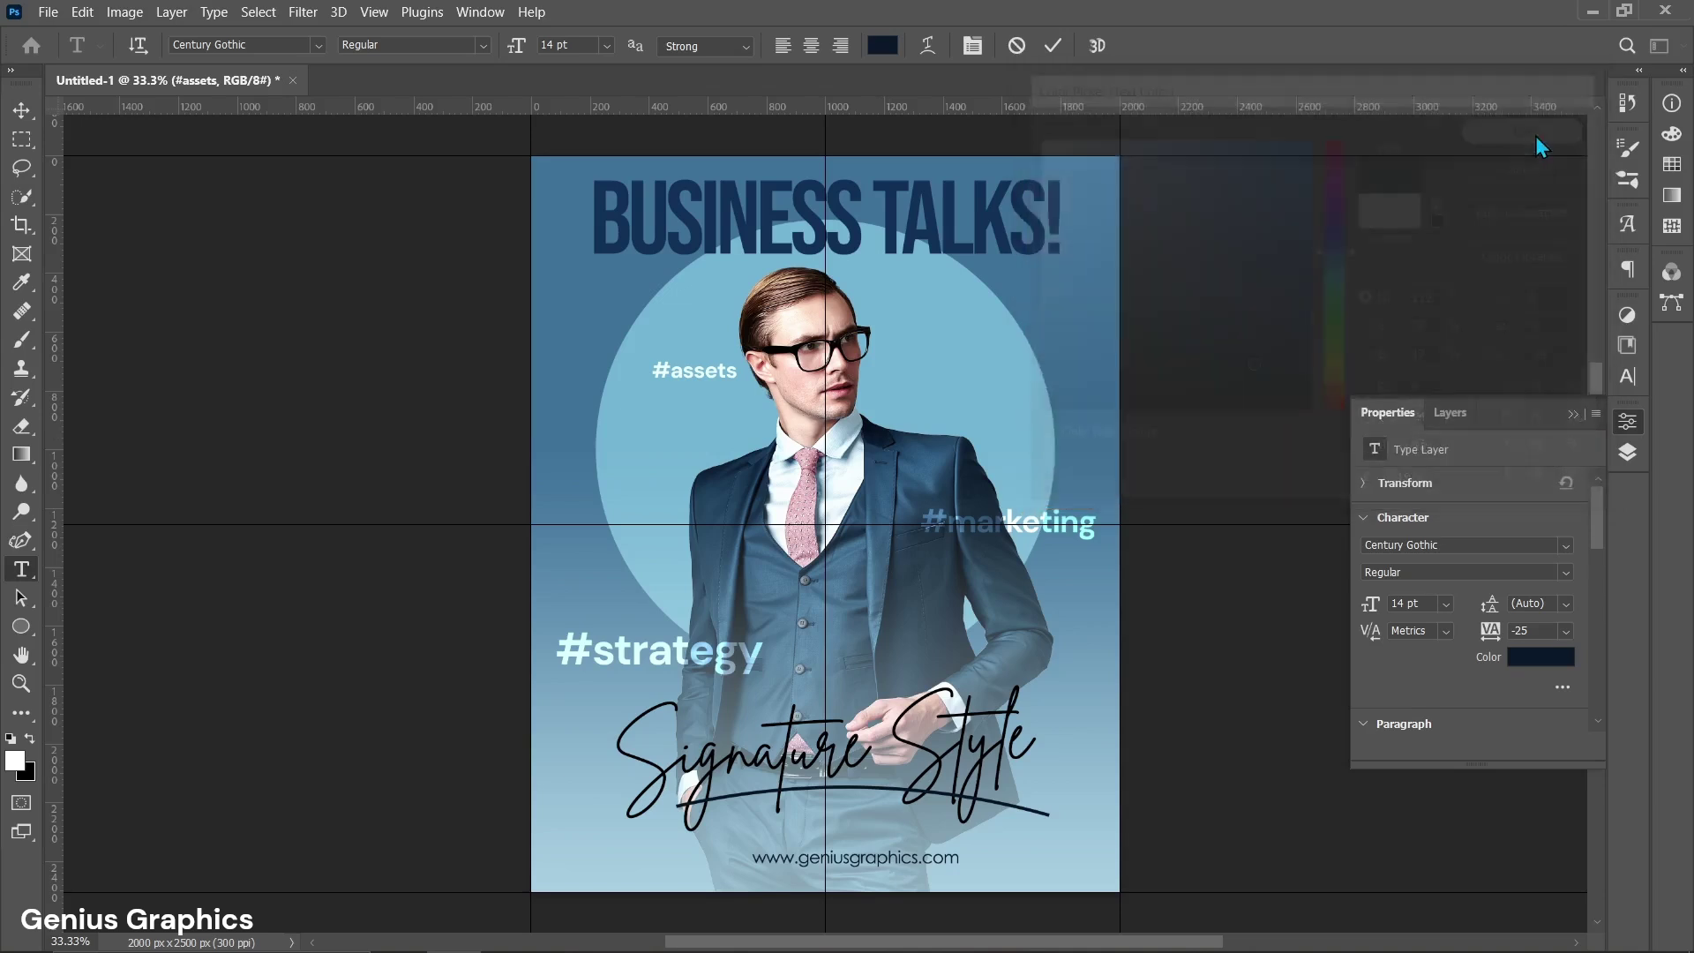
click(1055, 47)
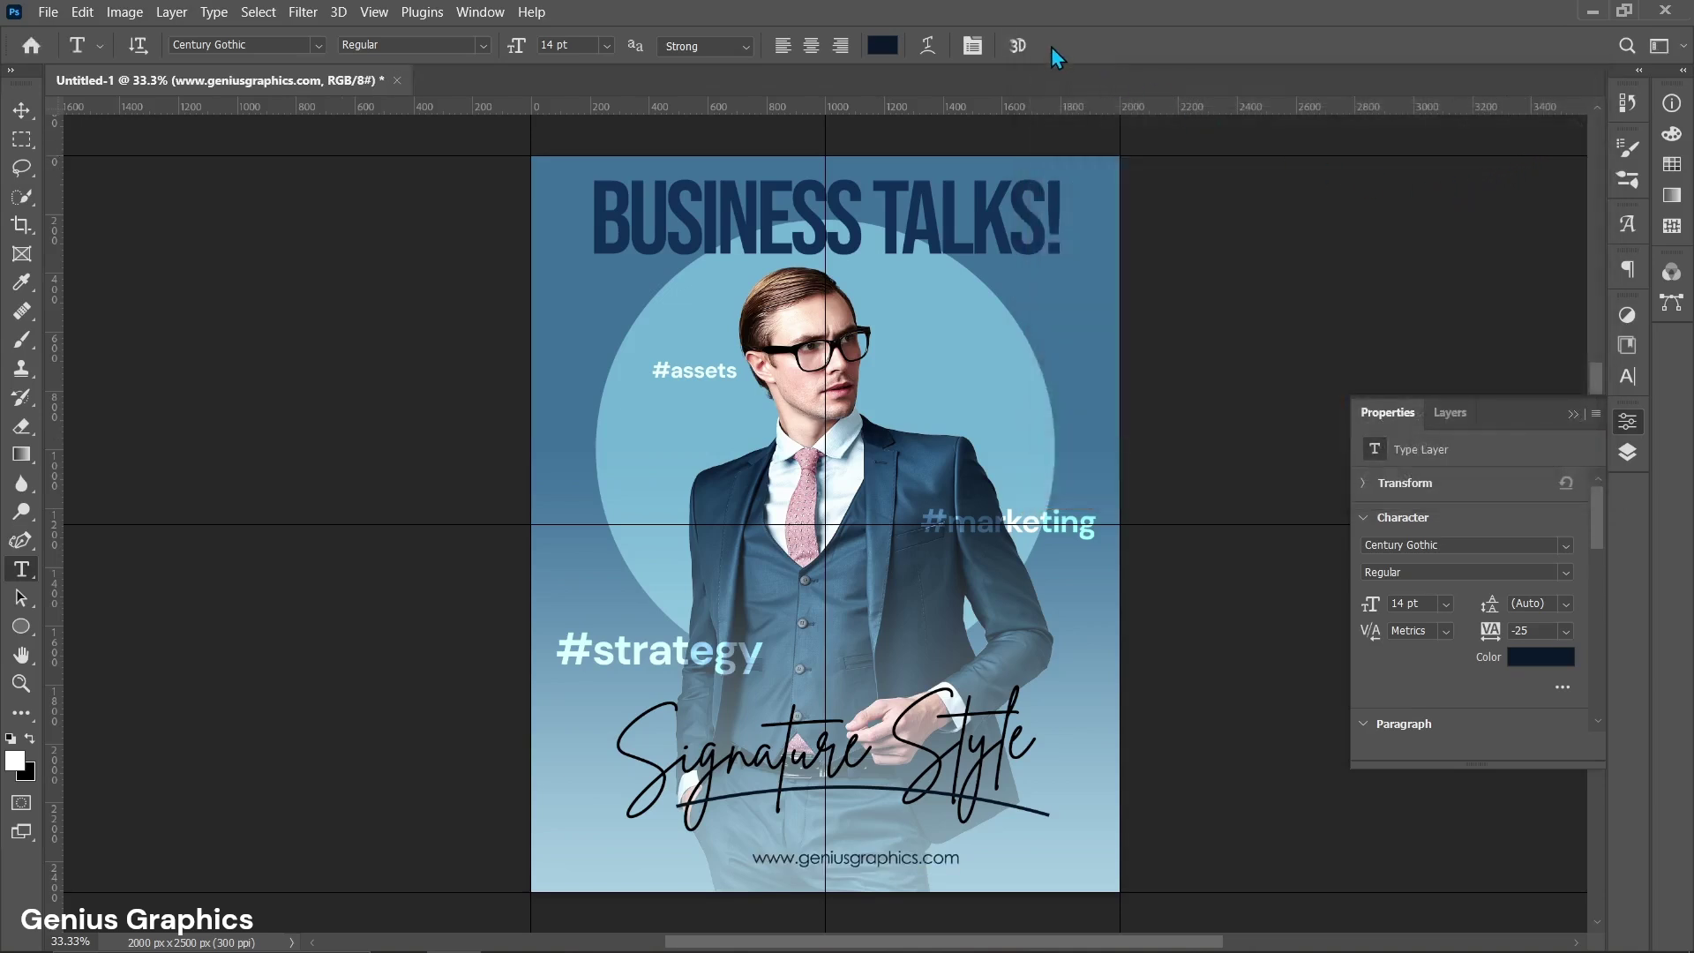
Centre the website text horizontally along the poster's bottom edge.
click(22, 110)
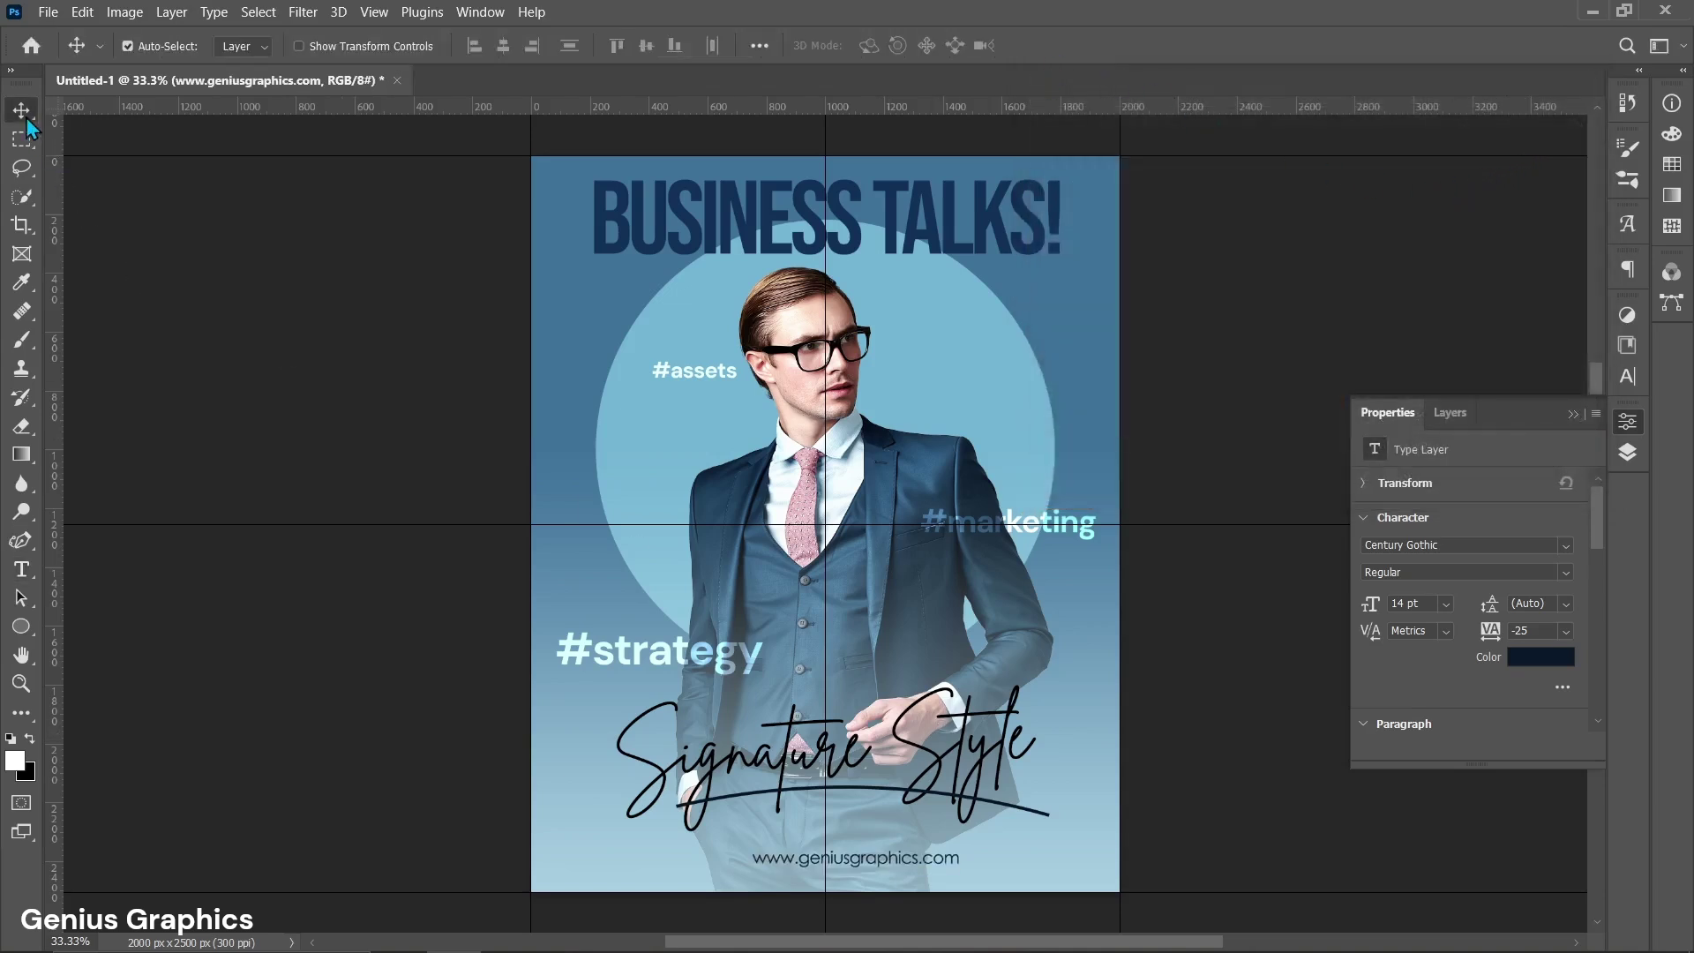
key(ctrl+t)
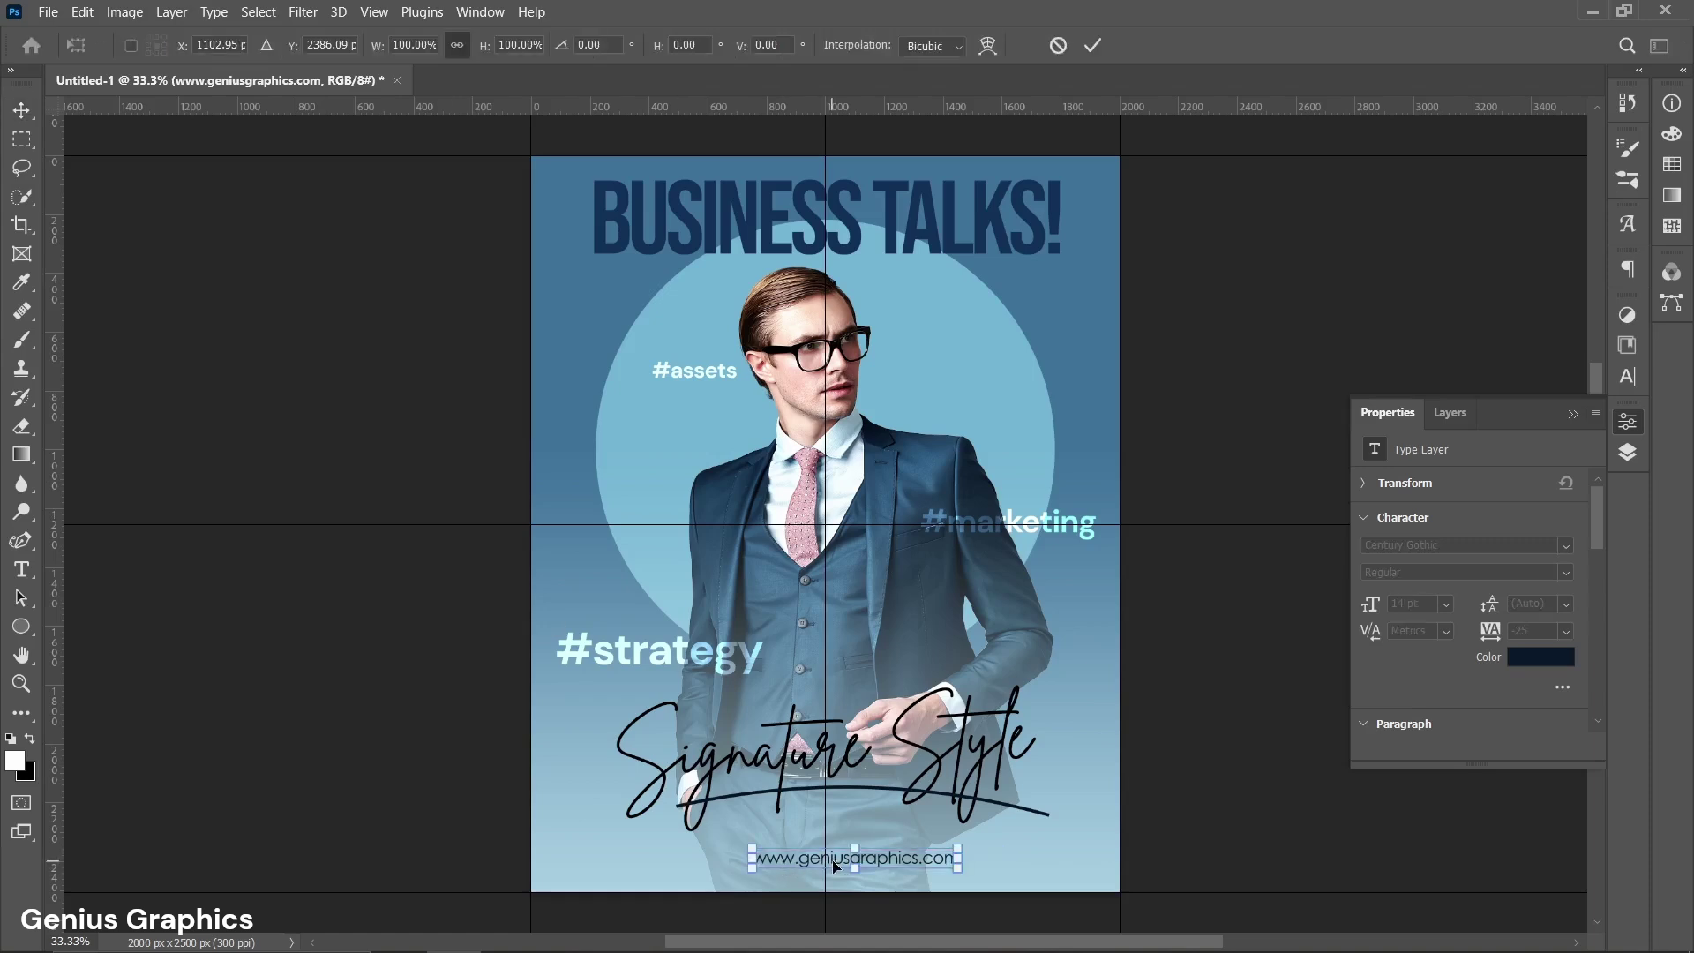
drag(833, 858, 802, 871)
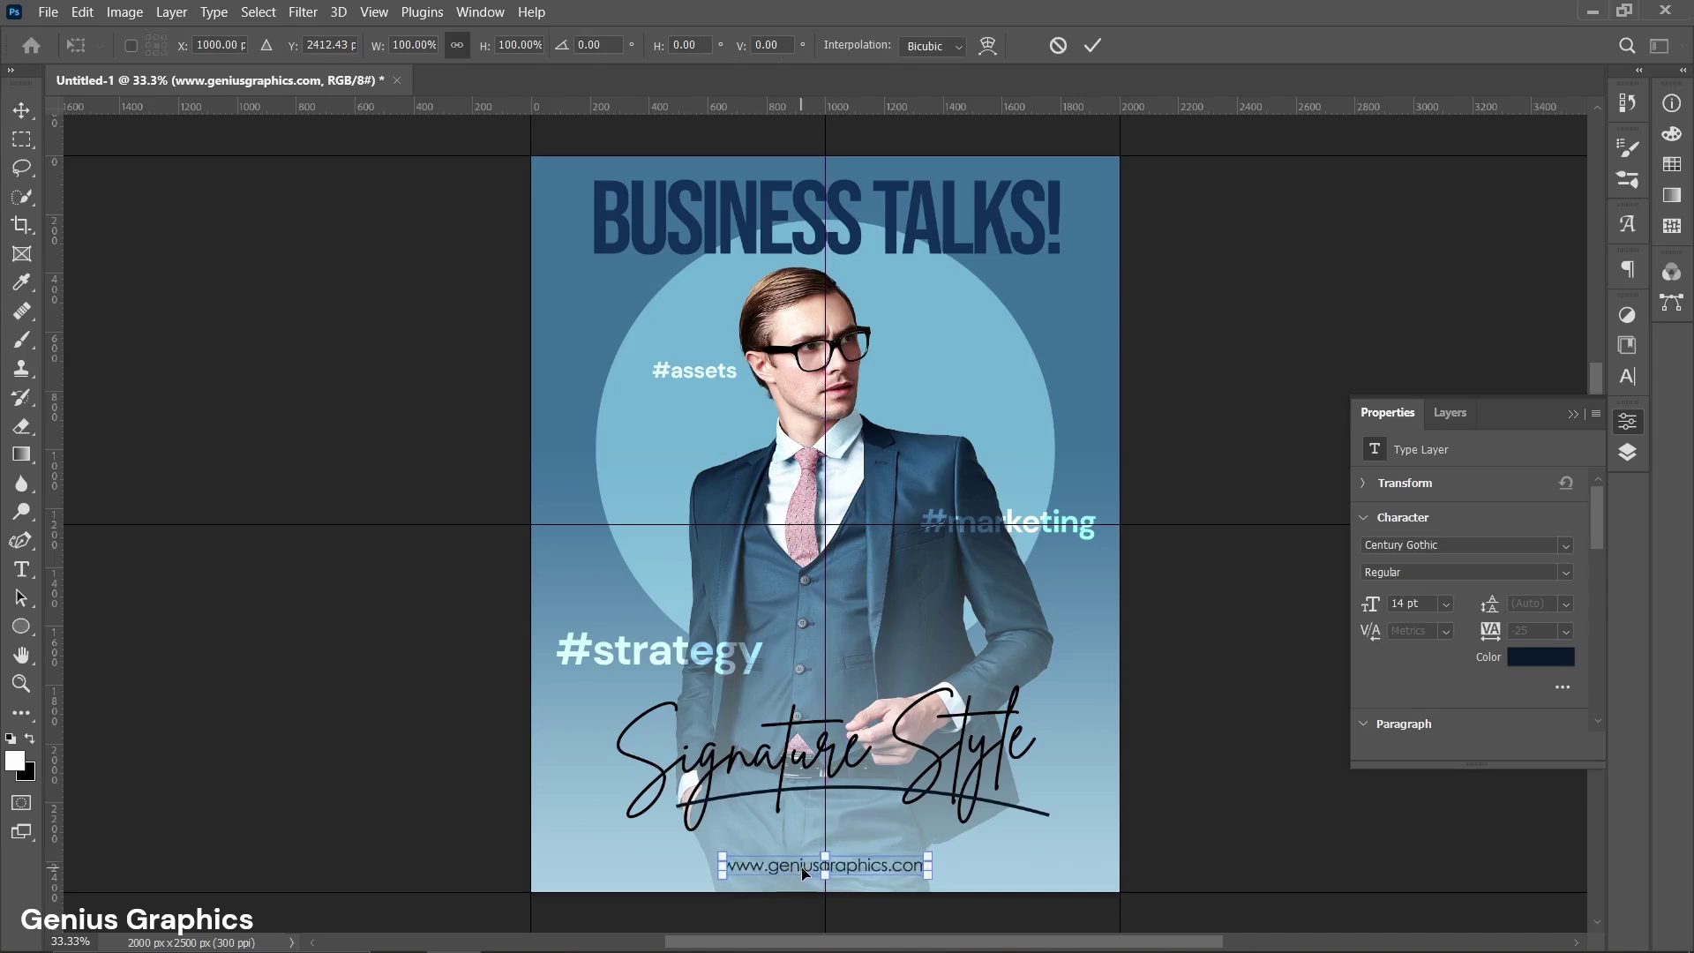
click(1445, 414)
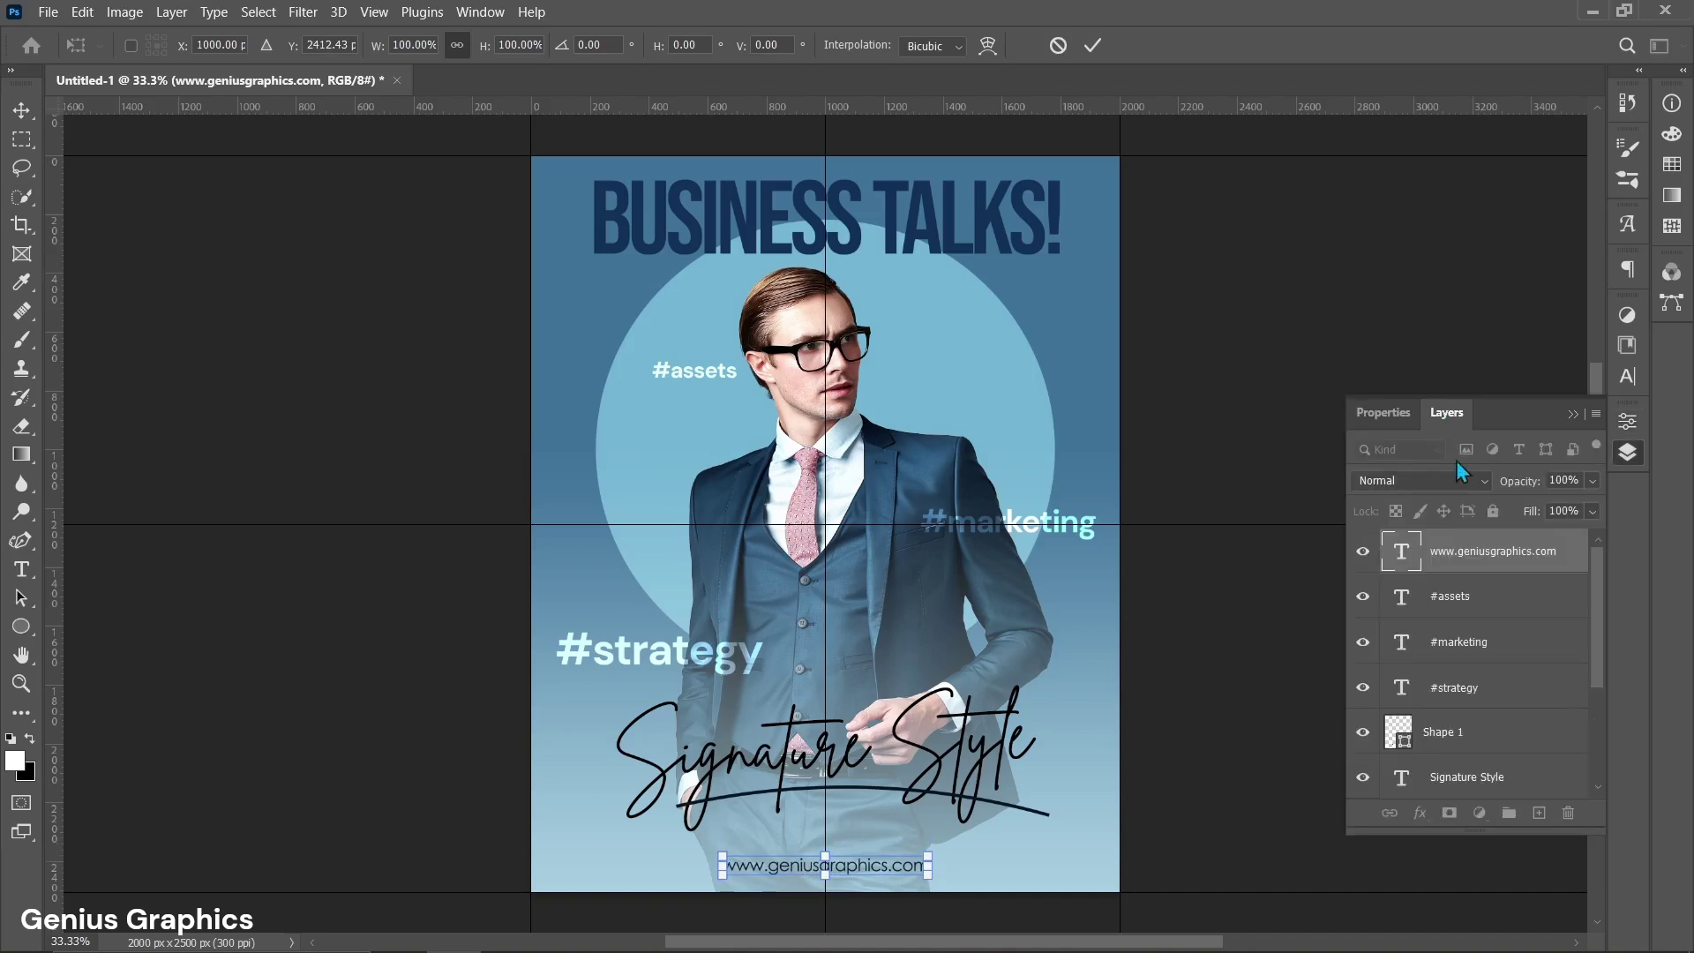
click(1461, 598)
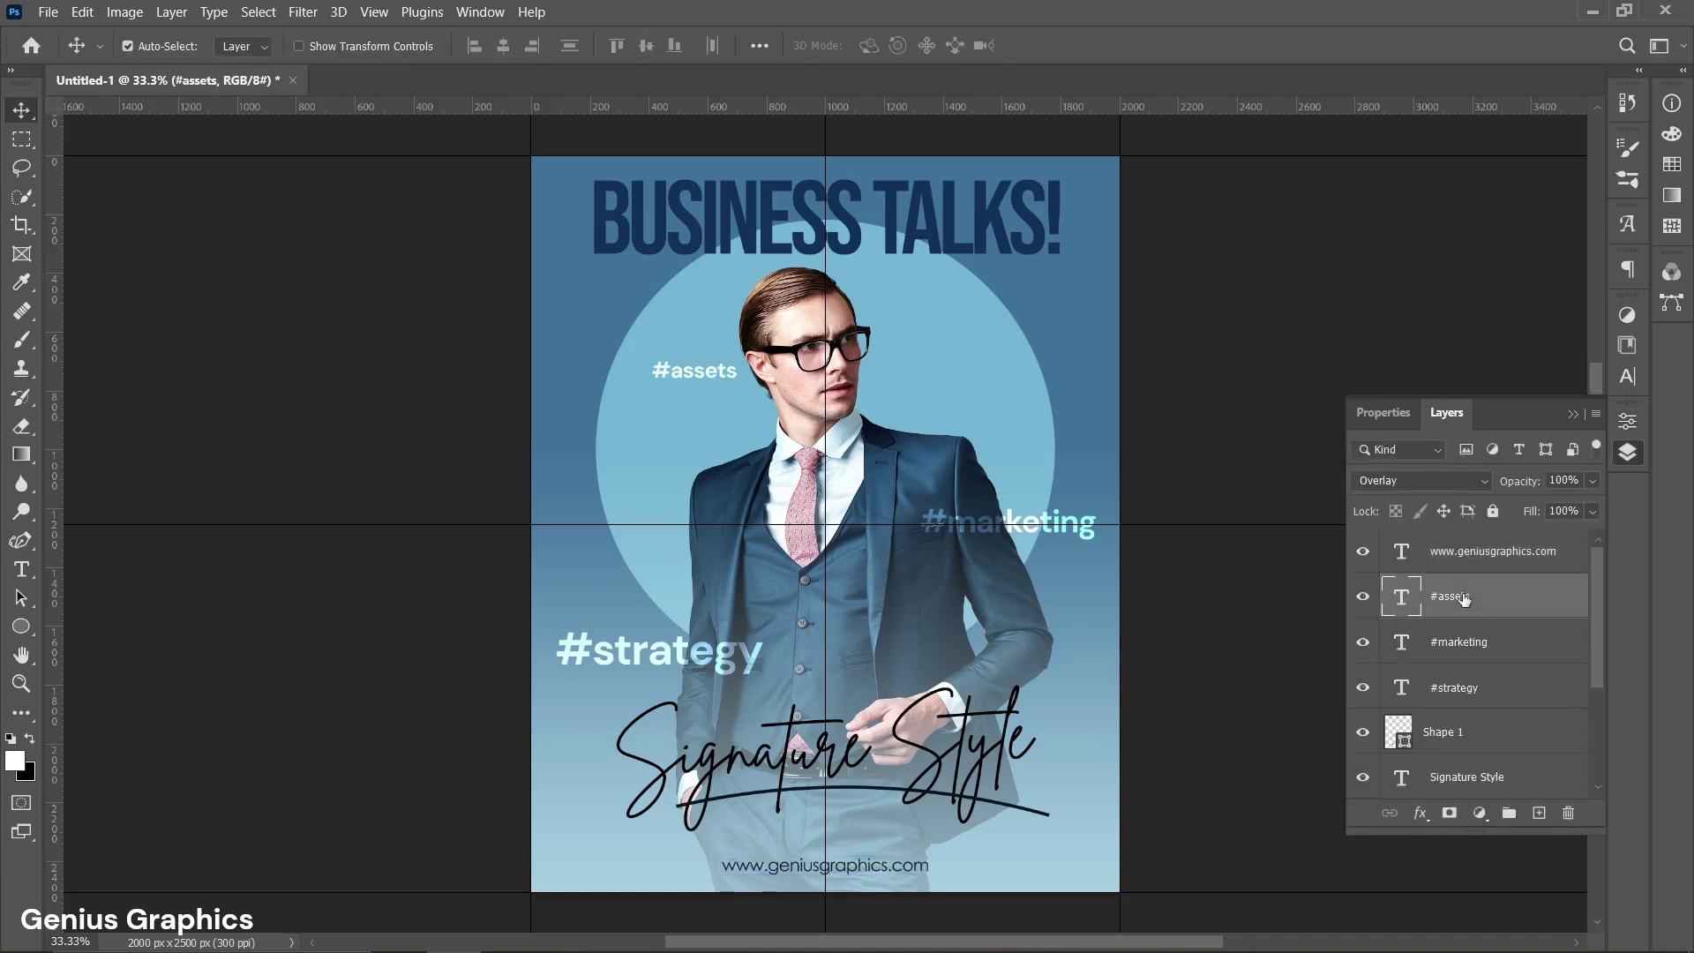
Group #assets, #marketing and #strategy into a group named HASTAGS.
shift+click(1478, 689)
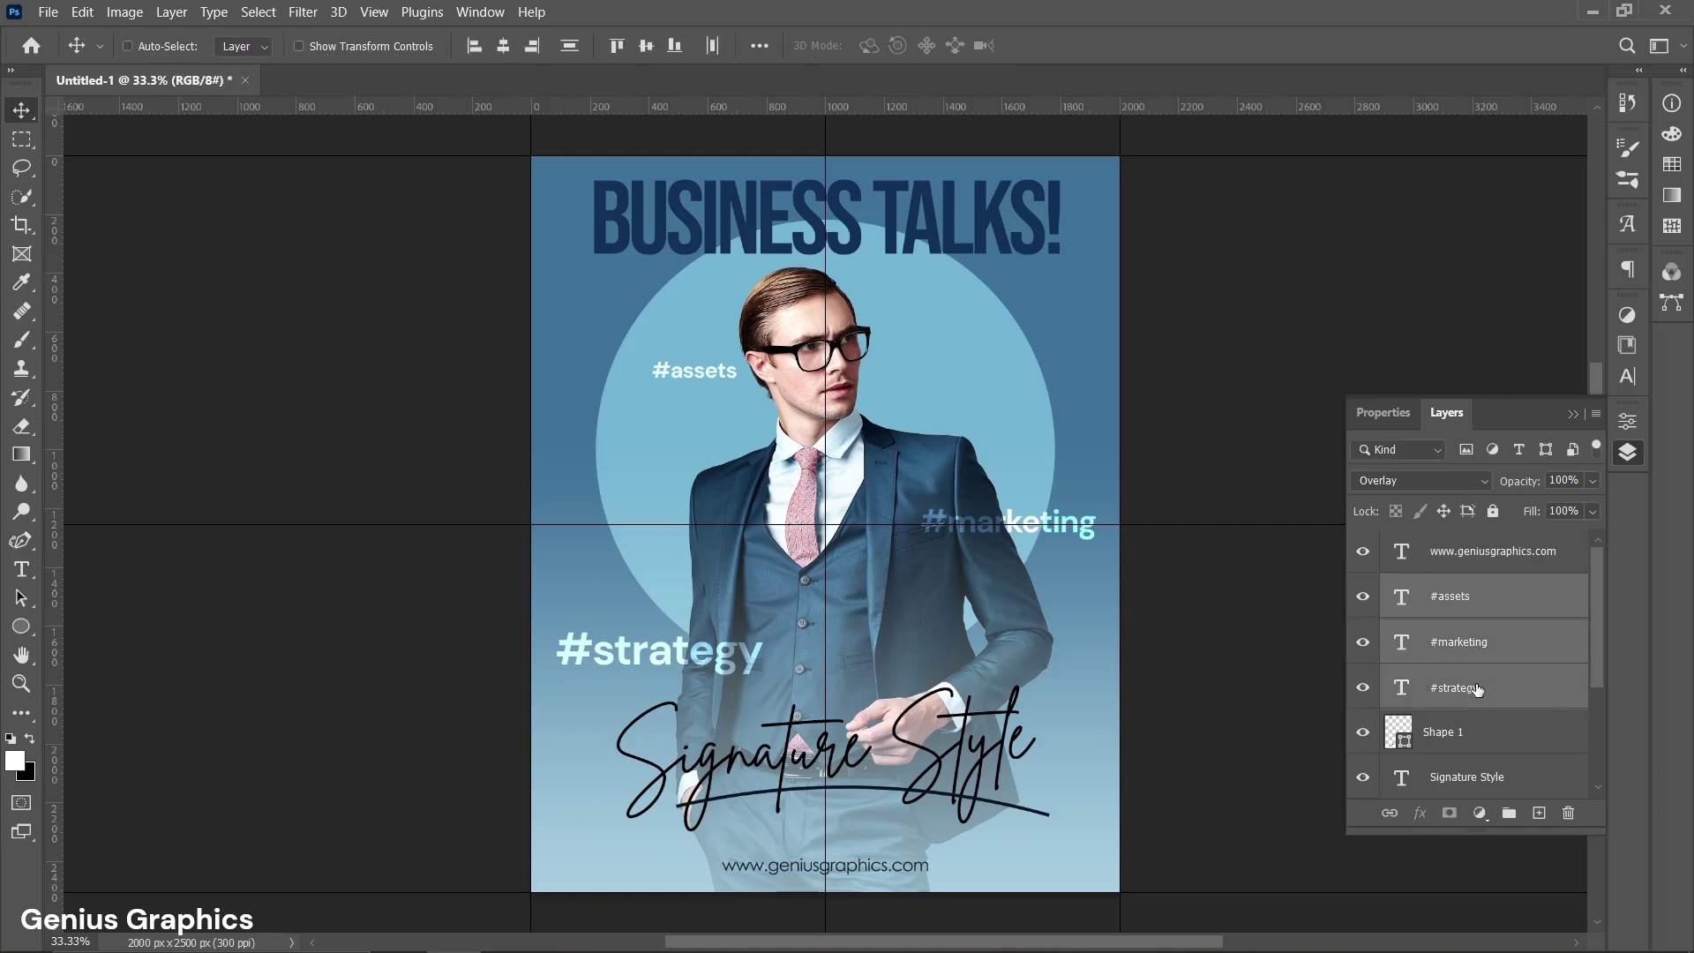
key(ctrl+g)
double_click(1445, 588)
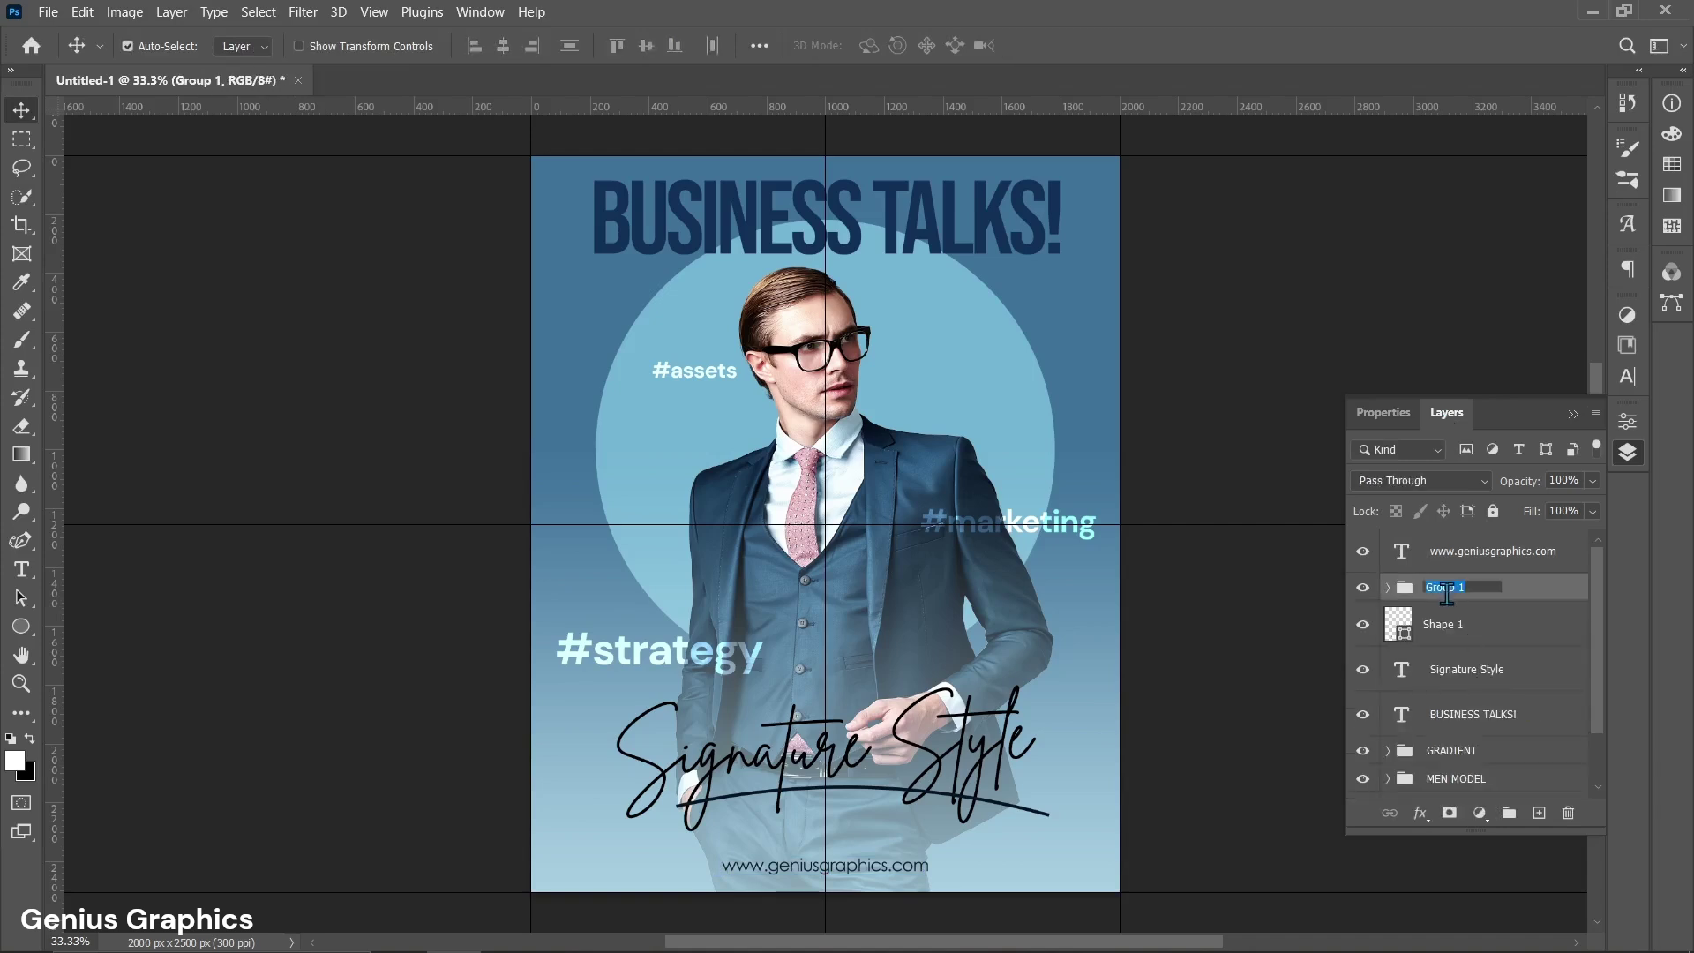
text(HASTAGS)
Group Shape 1 and Signature Style into a group named BOTTOMLINE.
click(1448, 629)
shift+click(1466, 668)
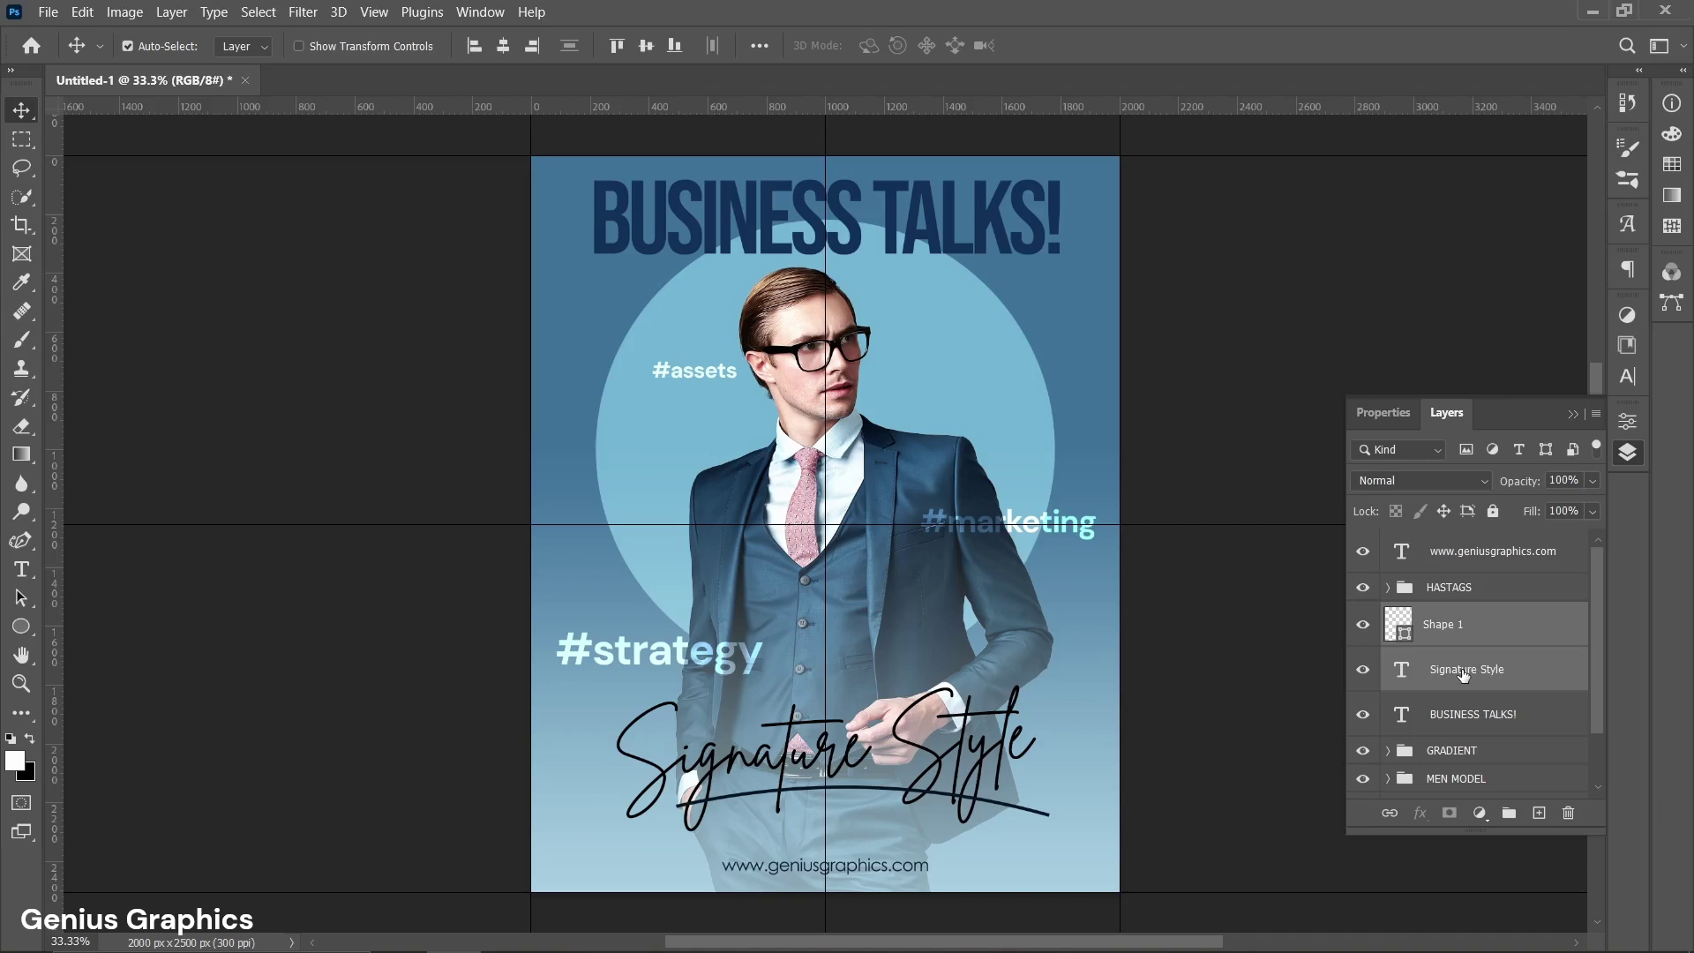
key(ctrl+g)
double_click(1454, 615)
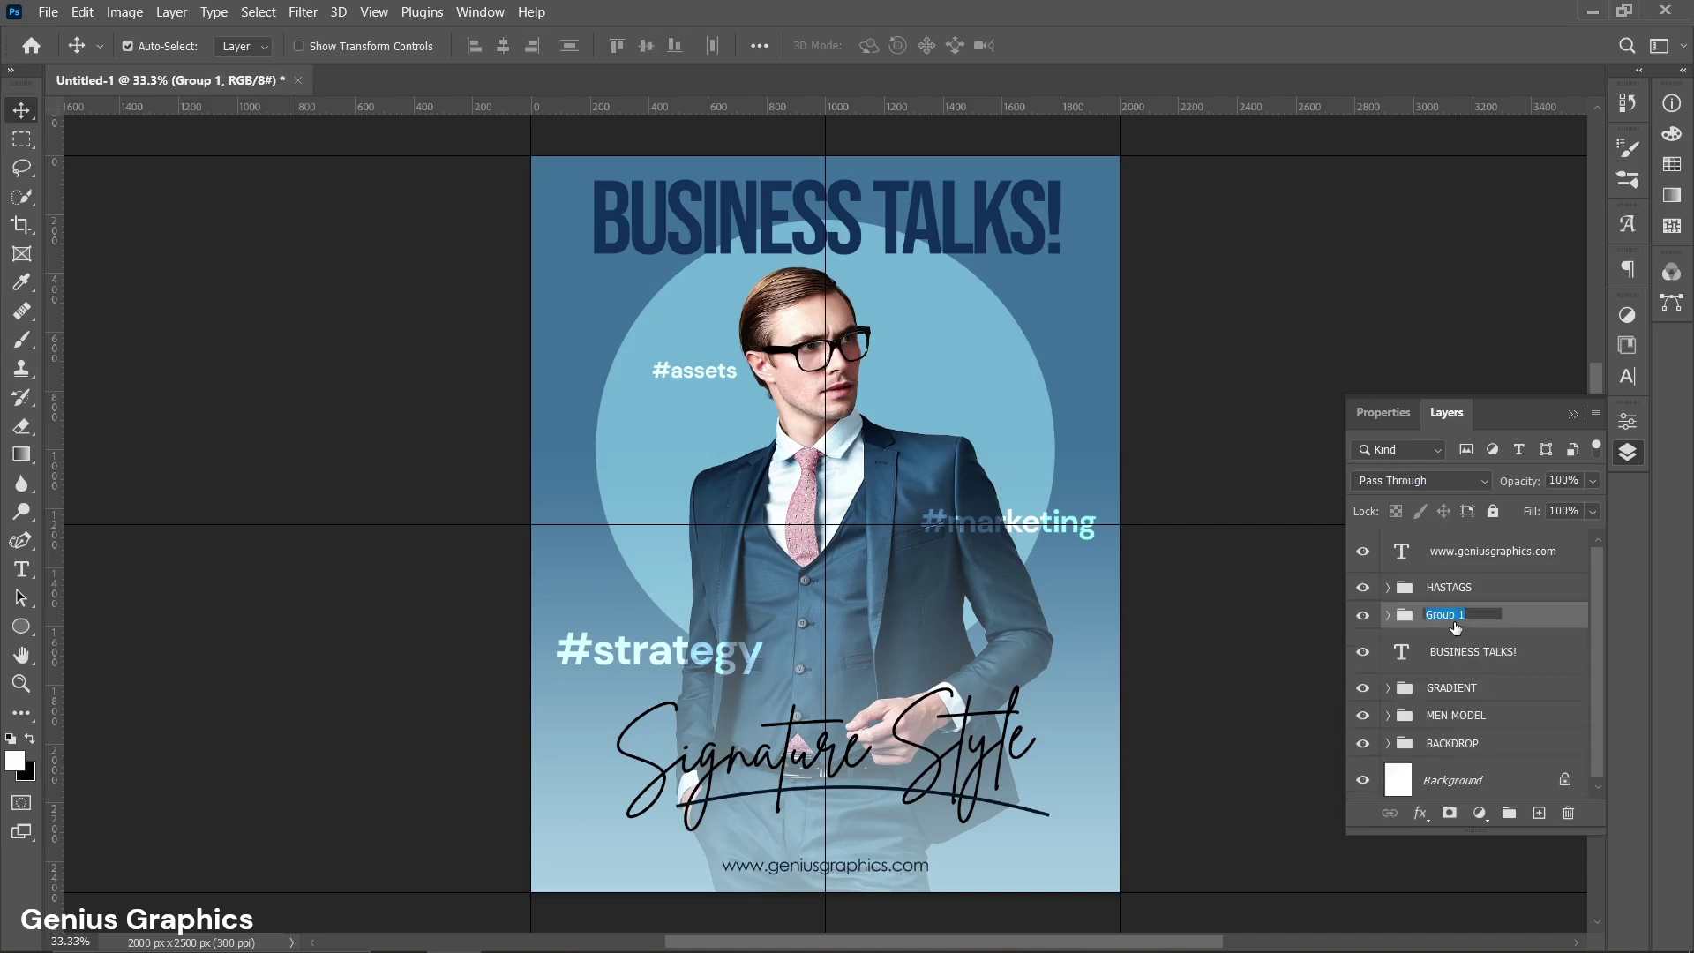
text(BOTTOMLINE)
Put the BUSINESS TALKS! heading in a group named TOPLINE and move it up the stack.
click(1456, 654)
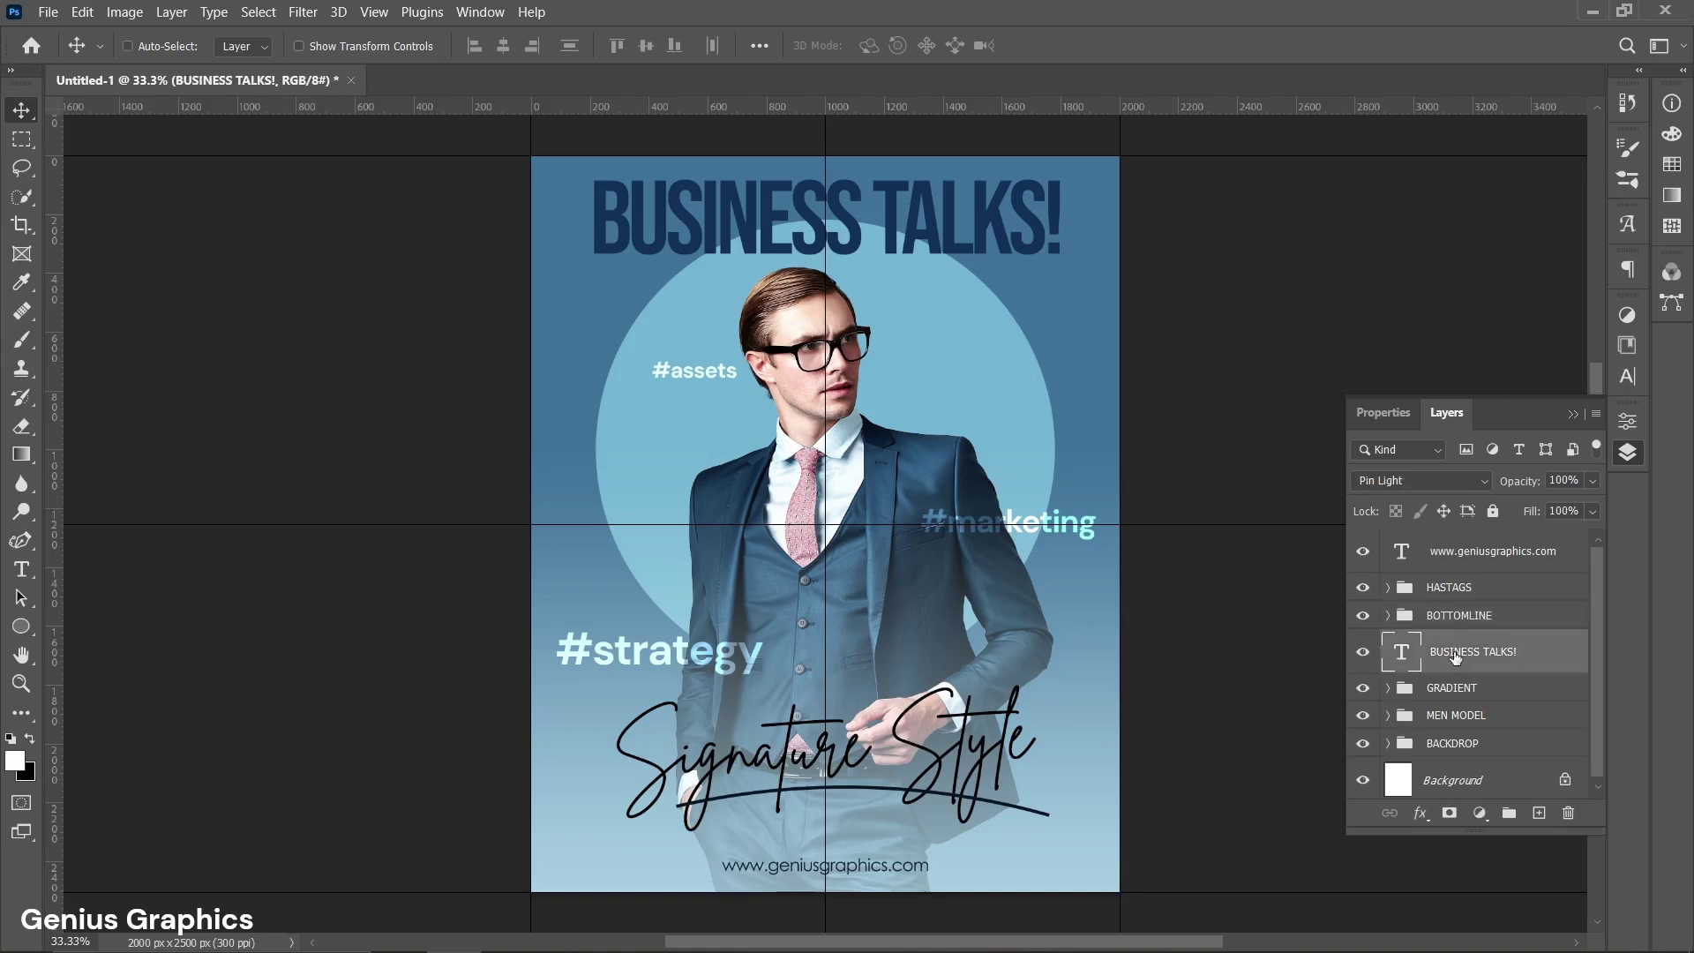
key(ctrl+g)
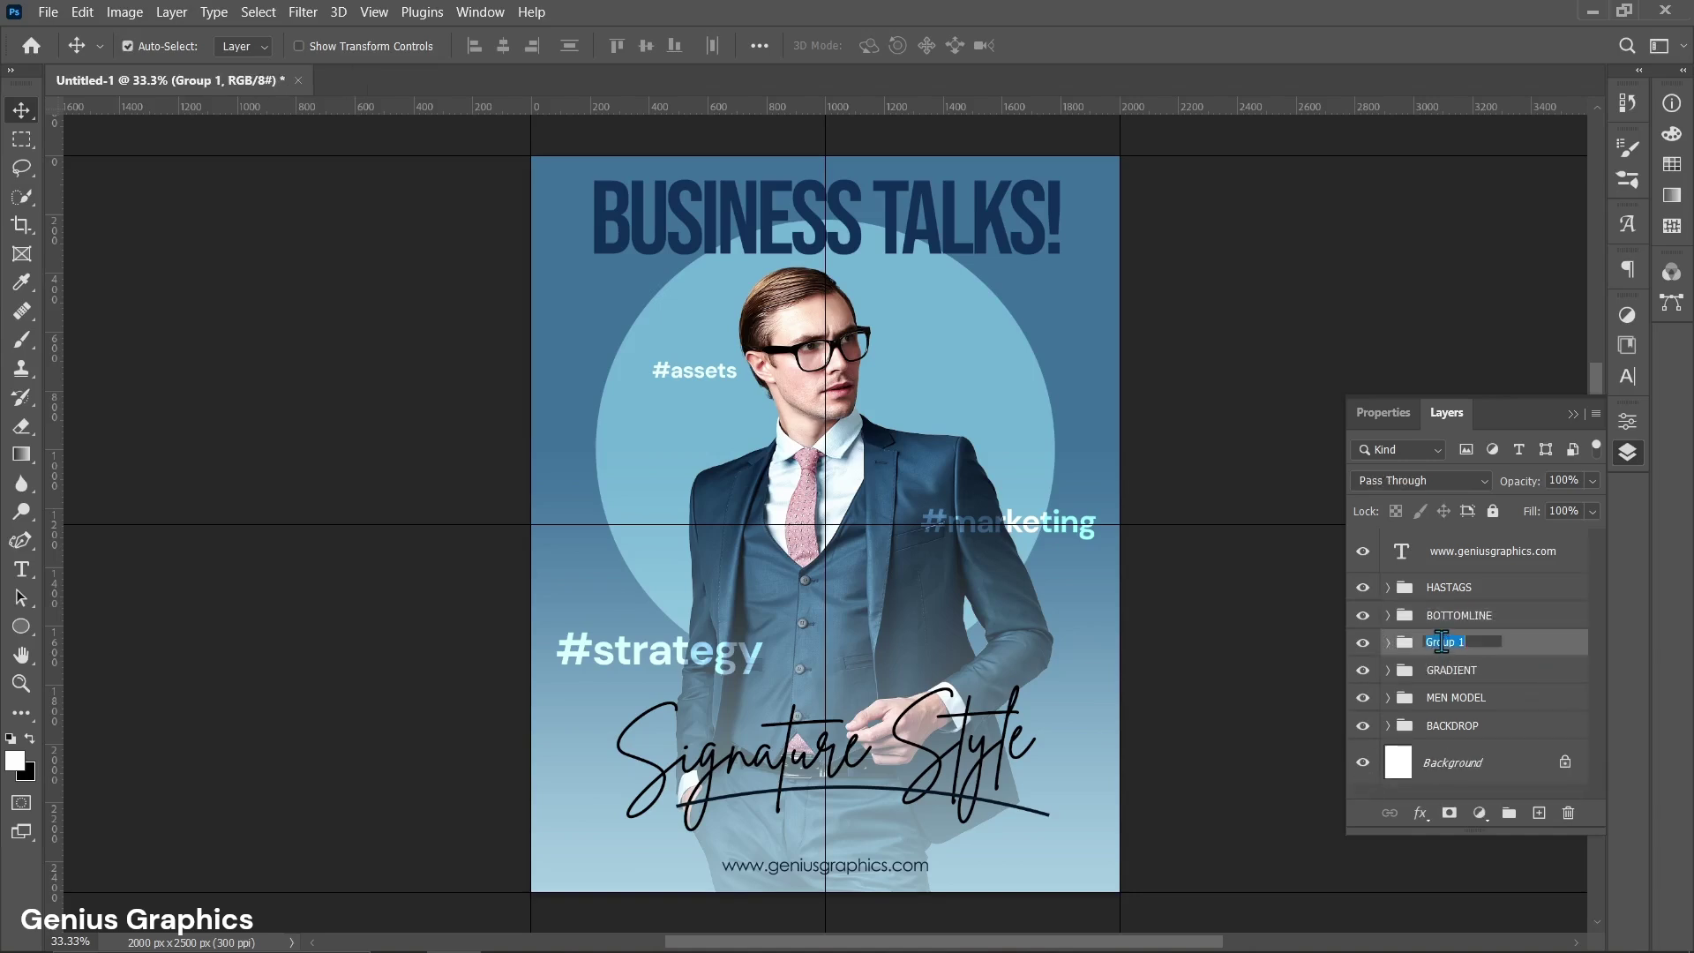
text(TOPLINE)
key(Return)
drag(1448, 645, 1448, 587)
Put the website text in a group named WEBSITE, placed below BOTTOMLINE.
click(1446, 554)
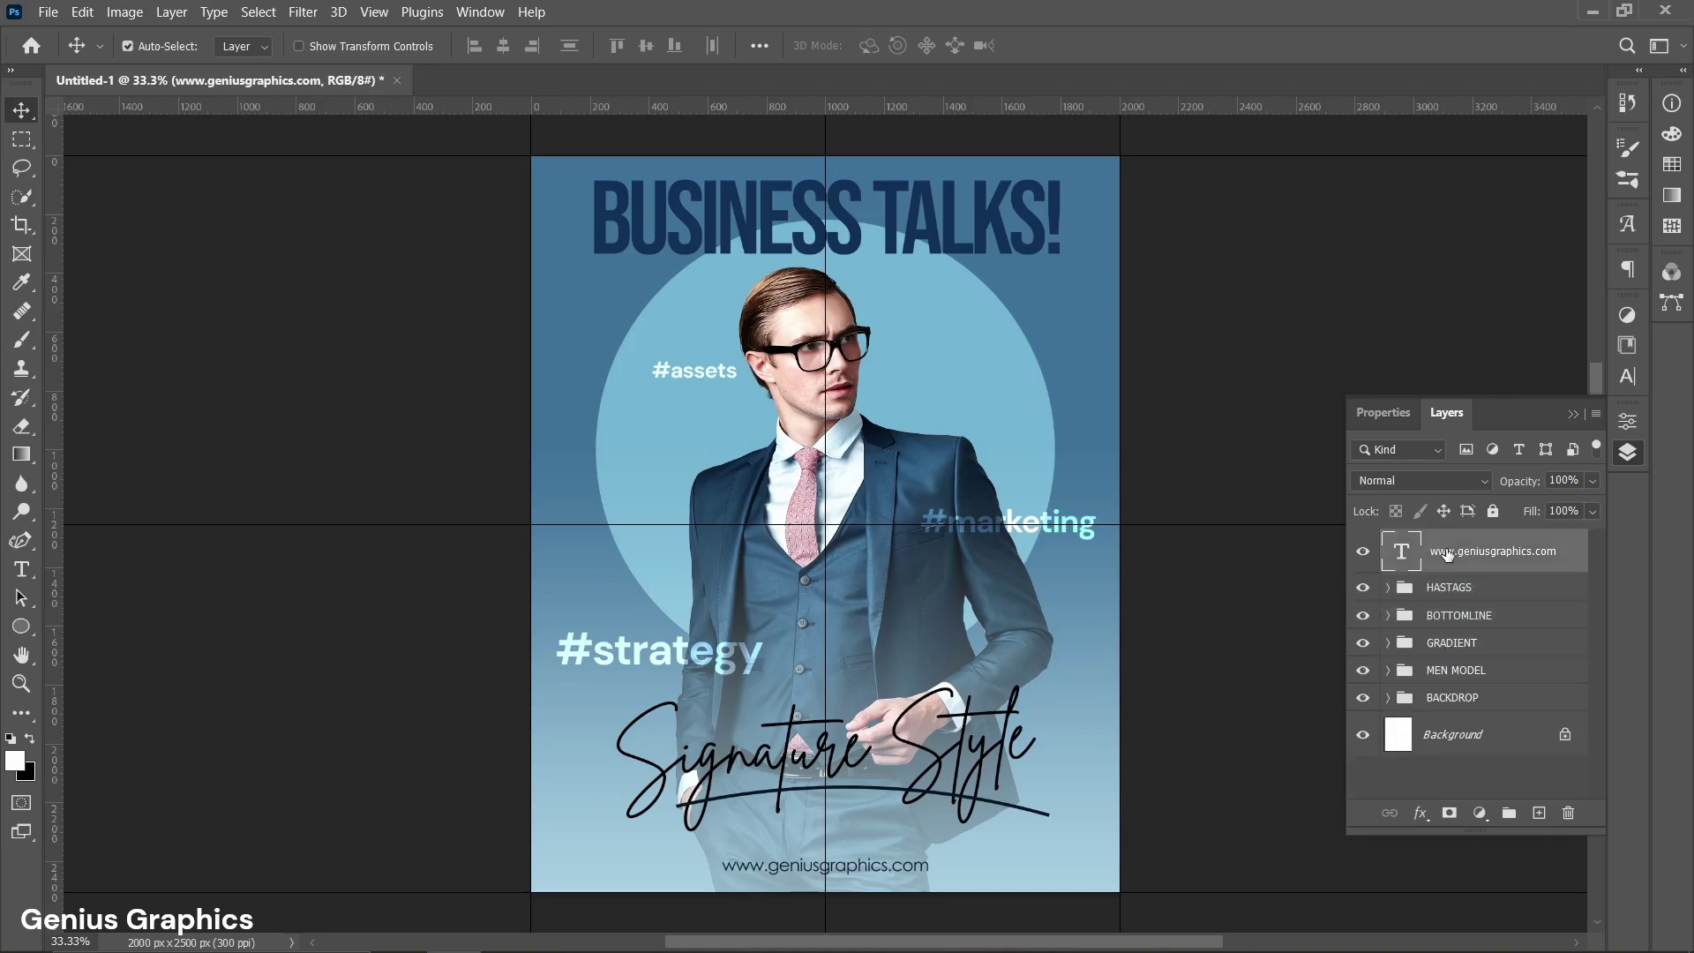
key(ctrl+g)
click(1388, 542)
double_click(1435, 542)
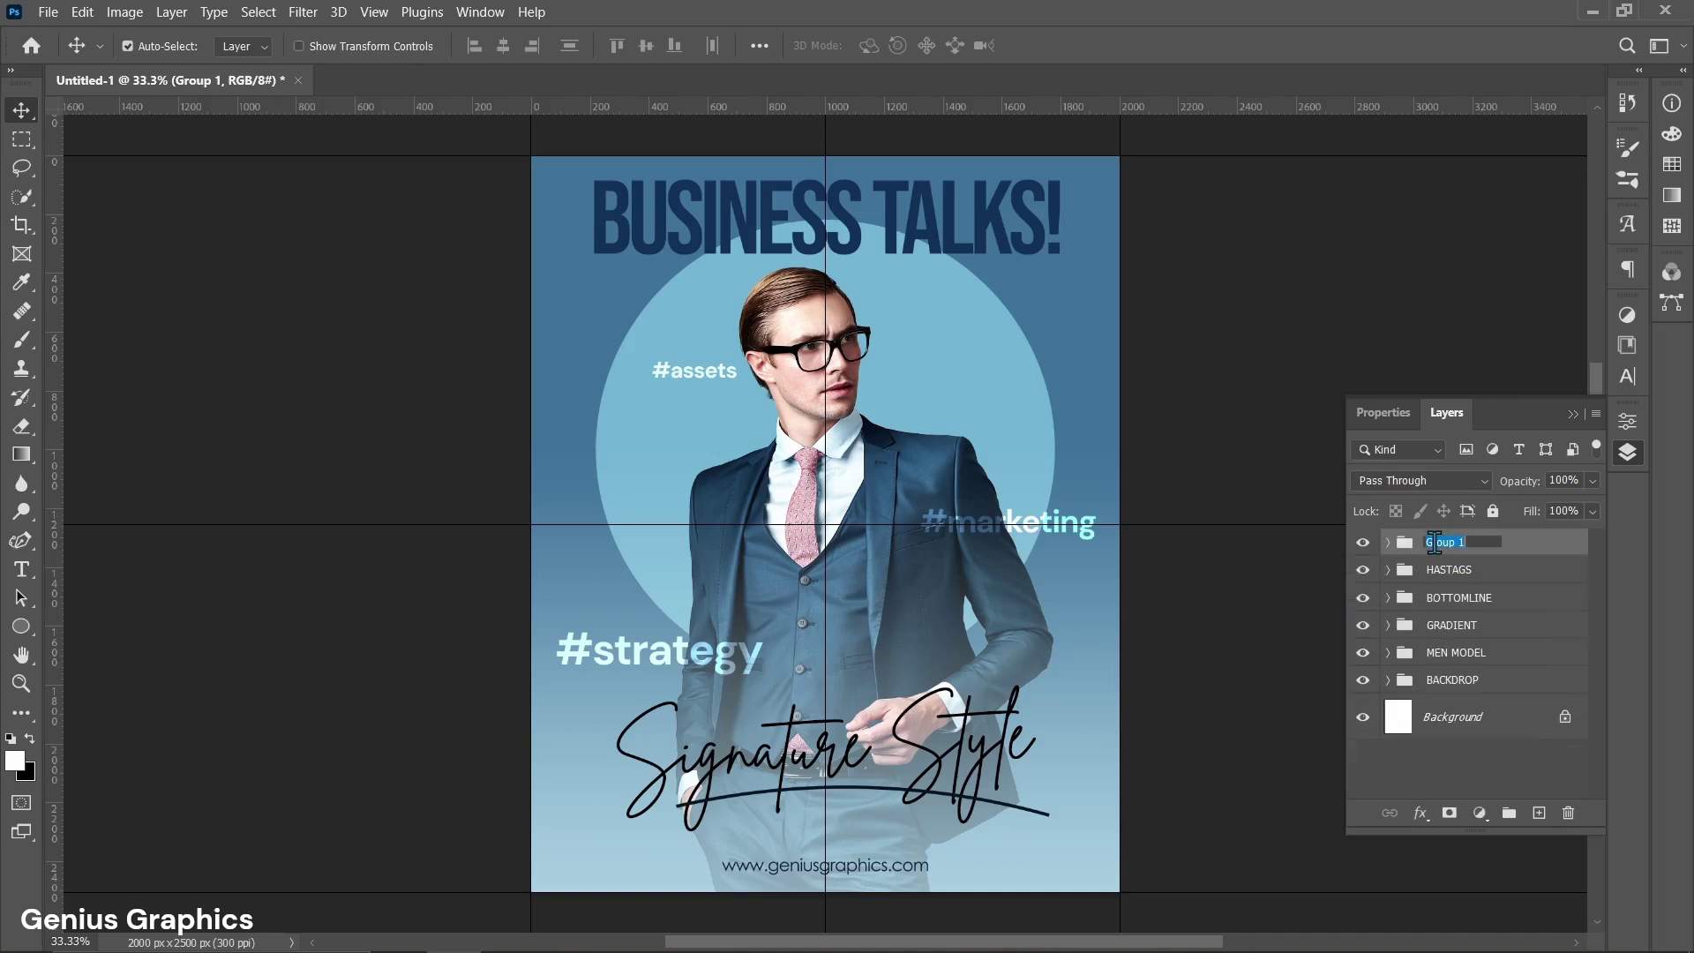
text(WEBSITE)
key(Return)
drag(1522, 552, 1500, 596)
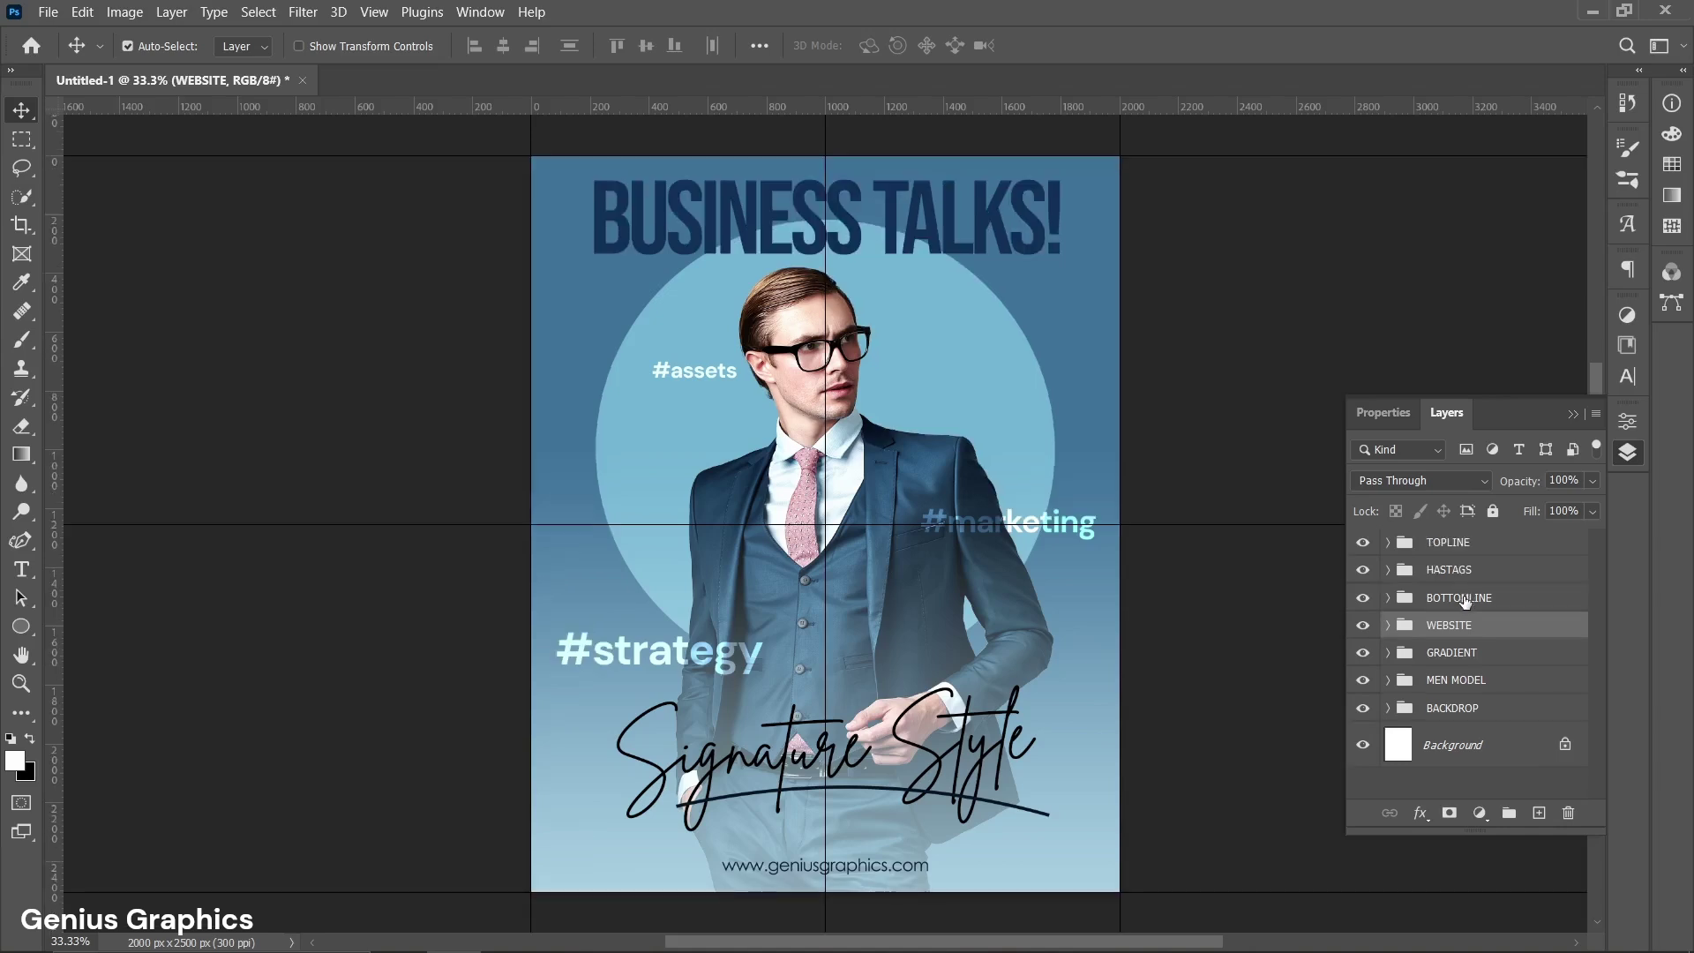
Shift the signature lettering slightly down with arrow-key nudges.
click(1465, 600)
key(ctrl+t)
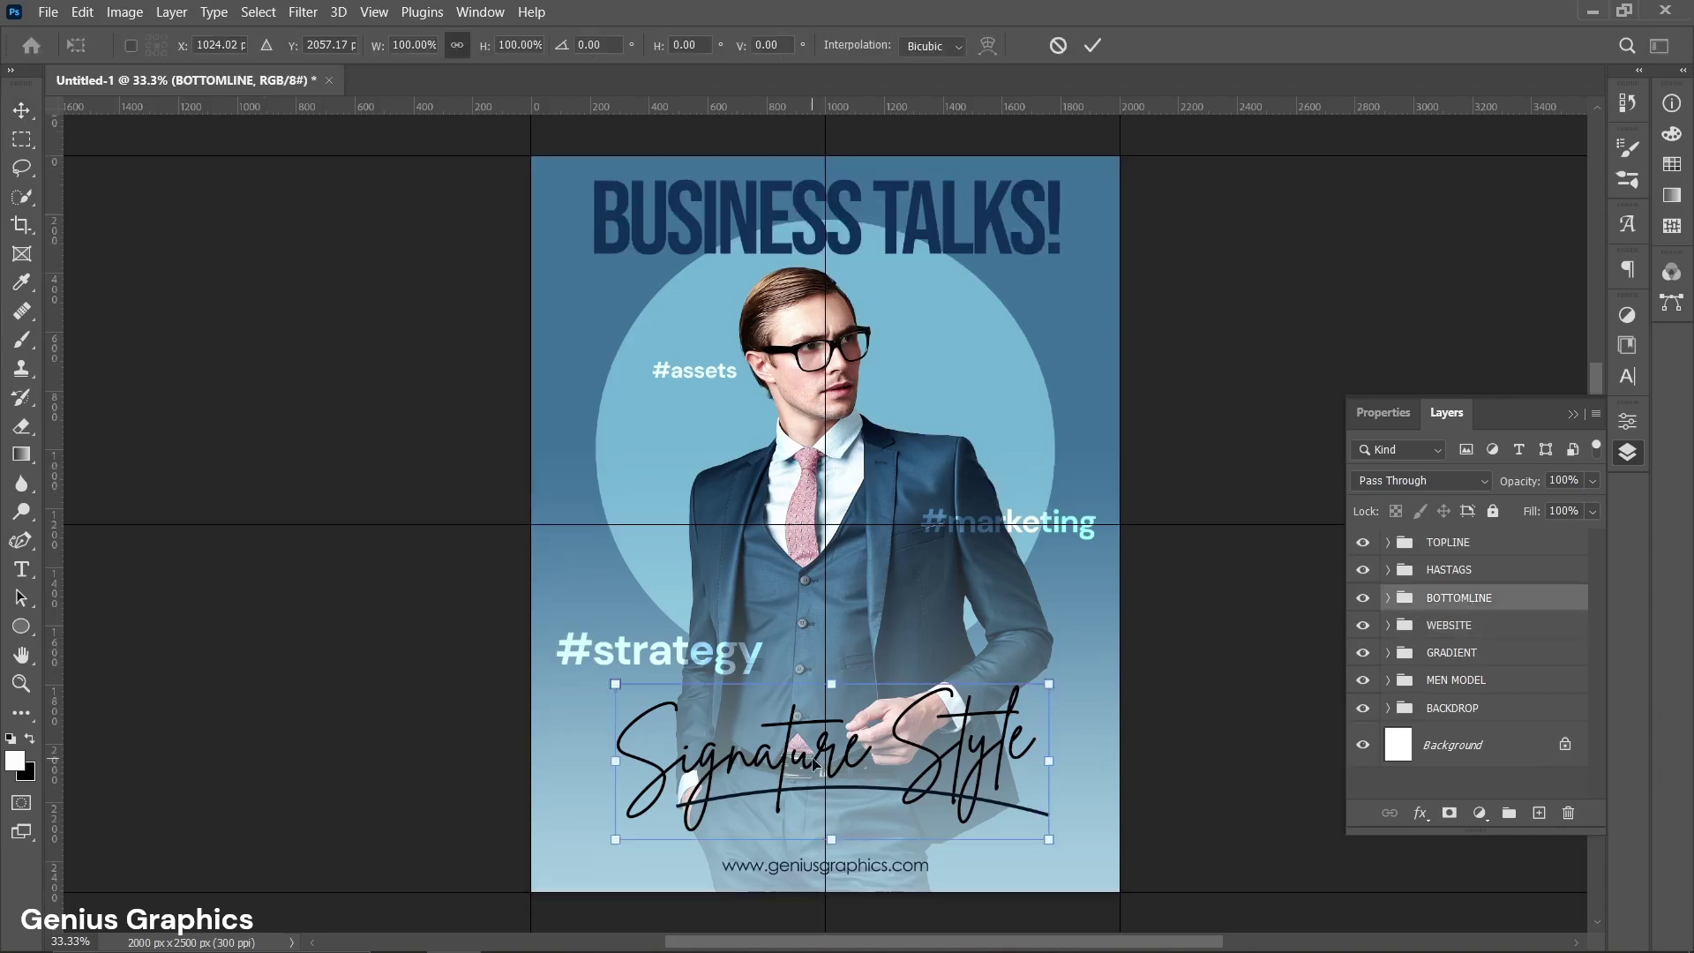
key(shift+Down)
key(shift+Down)
key(shift+Down)
key(shift+Down)
key(shift+Down)
key(shift+Down)
key(Up)
key(Up)
key(Up)
key(Up)
key(Up)
key(Up)
key(Up)
key(Up)
key(Up)
key(Up)
key(Up)
key(Up)
key(Up)
key(Up)
key(Up)
key(Up)
key(Up)
key(Up)
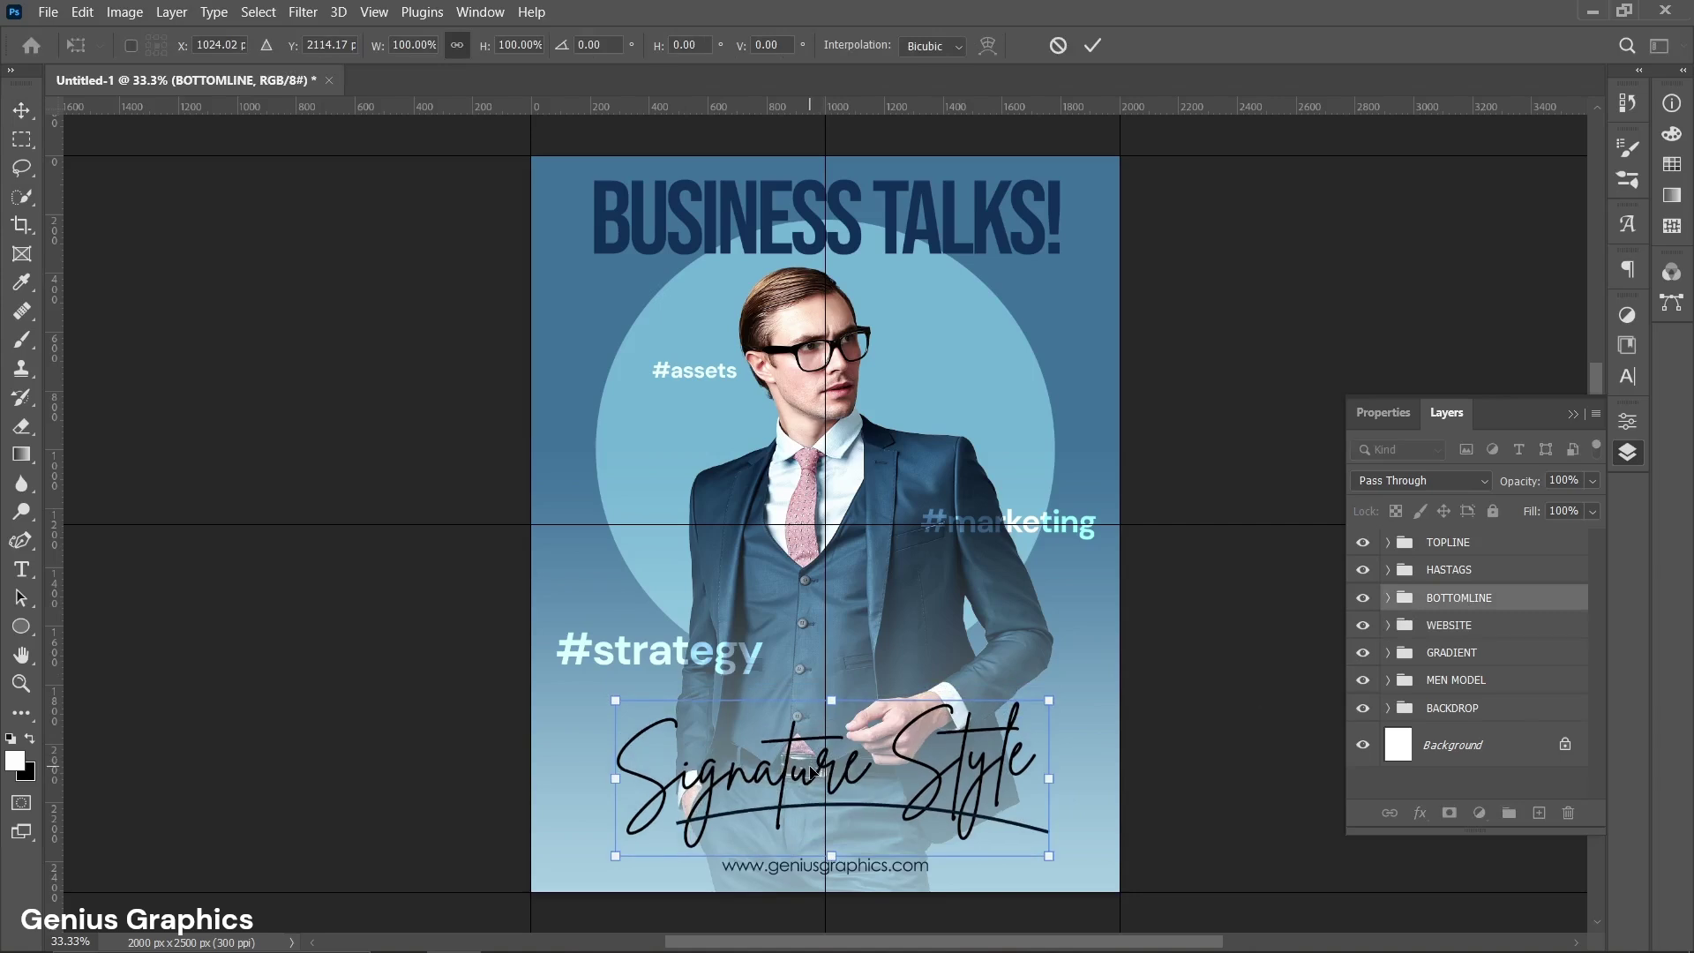
click(22, 109)
Centre the BUSINESS TALKS! heading horizontally on the poster.
click(821, 234)
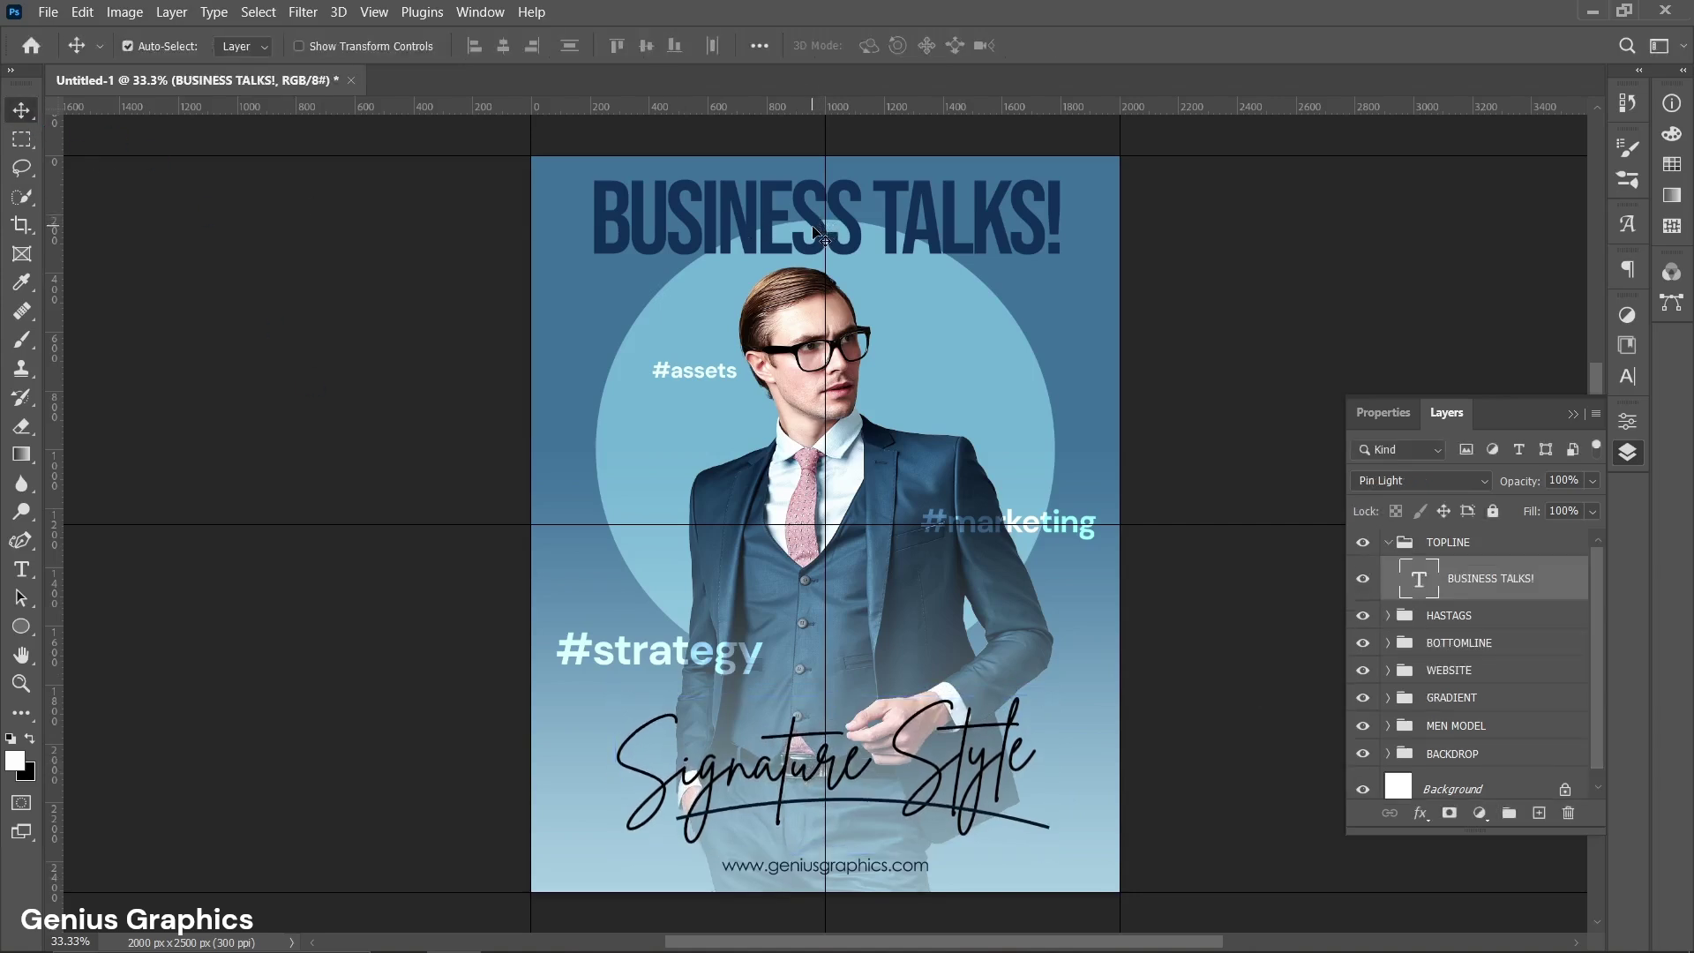
click(1388, 542)
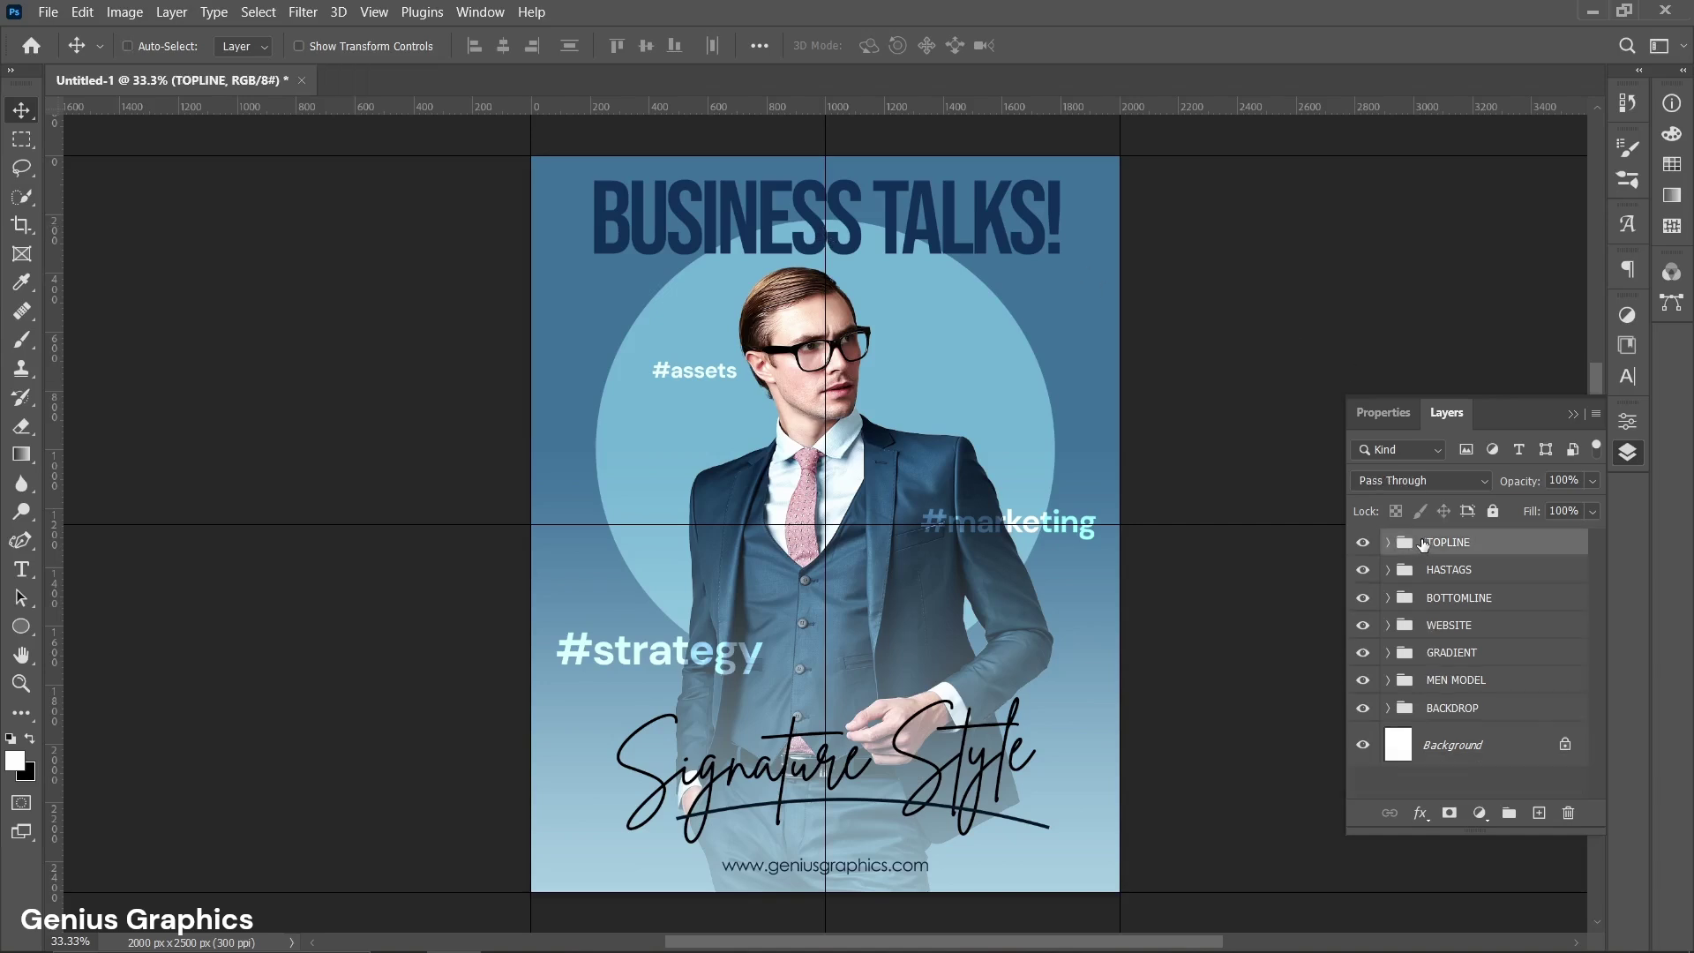
key(ctrl+t)
drag(840, 217, 838, 218)
Commit the centred headline and nudge the Male model layer down a few pixels.
click(1093, 46)
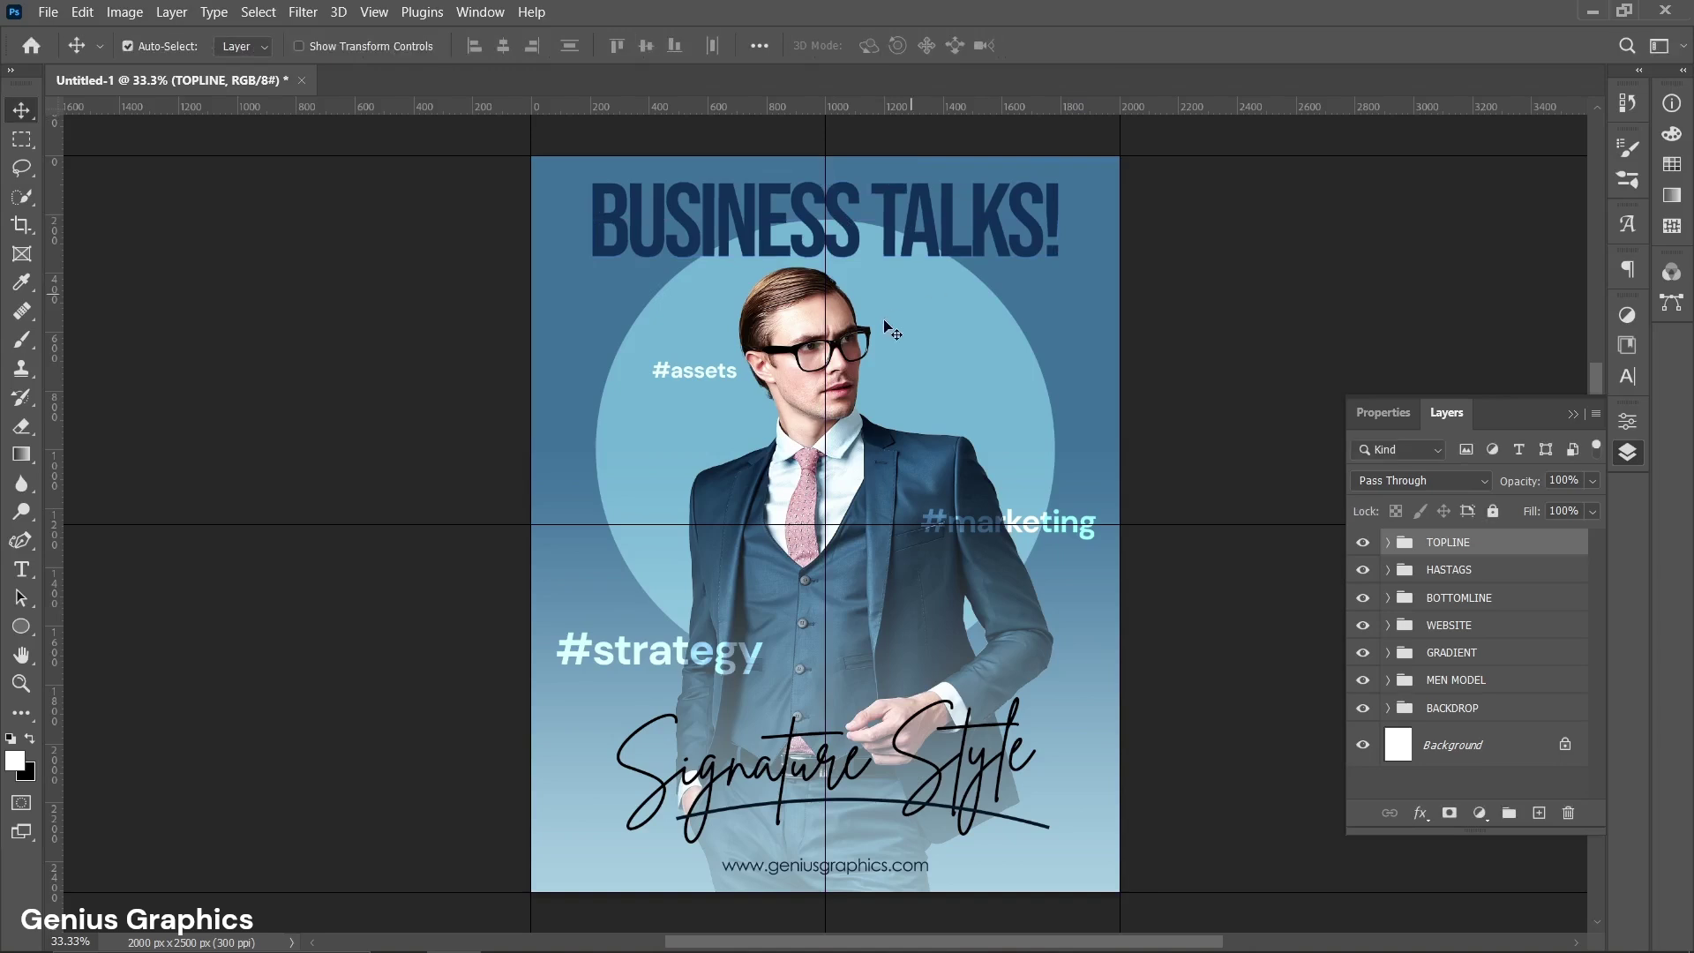
click(847, 358)
key(shift+Down)
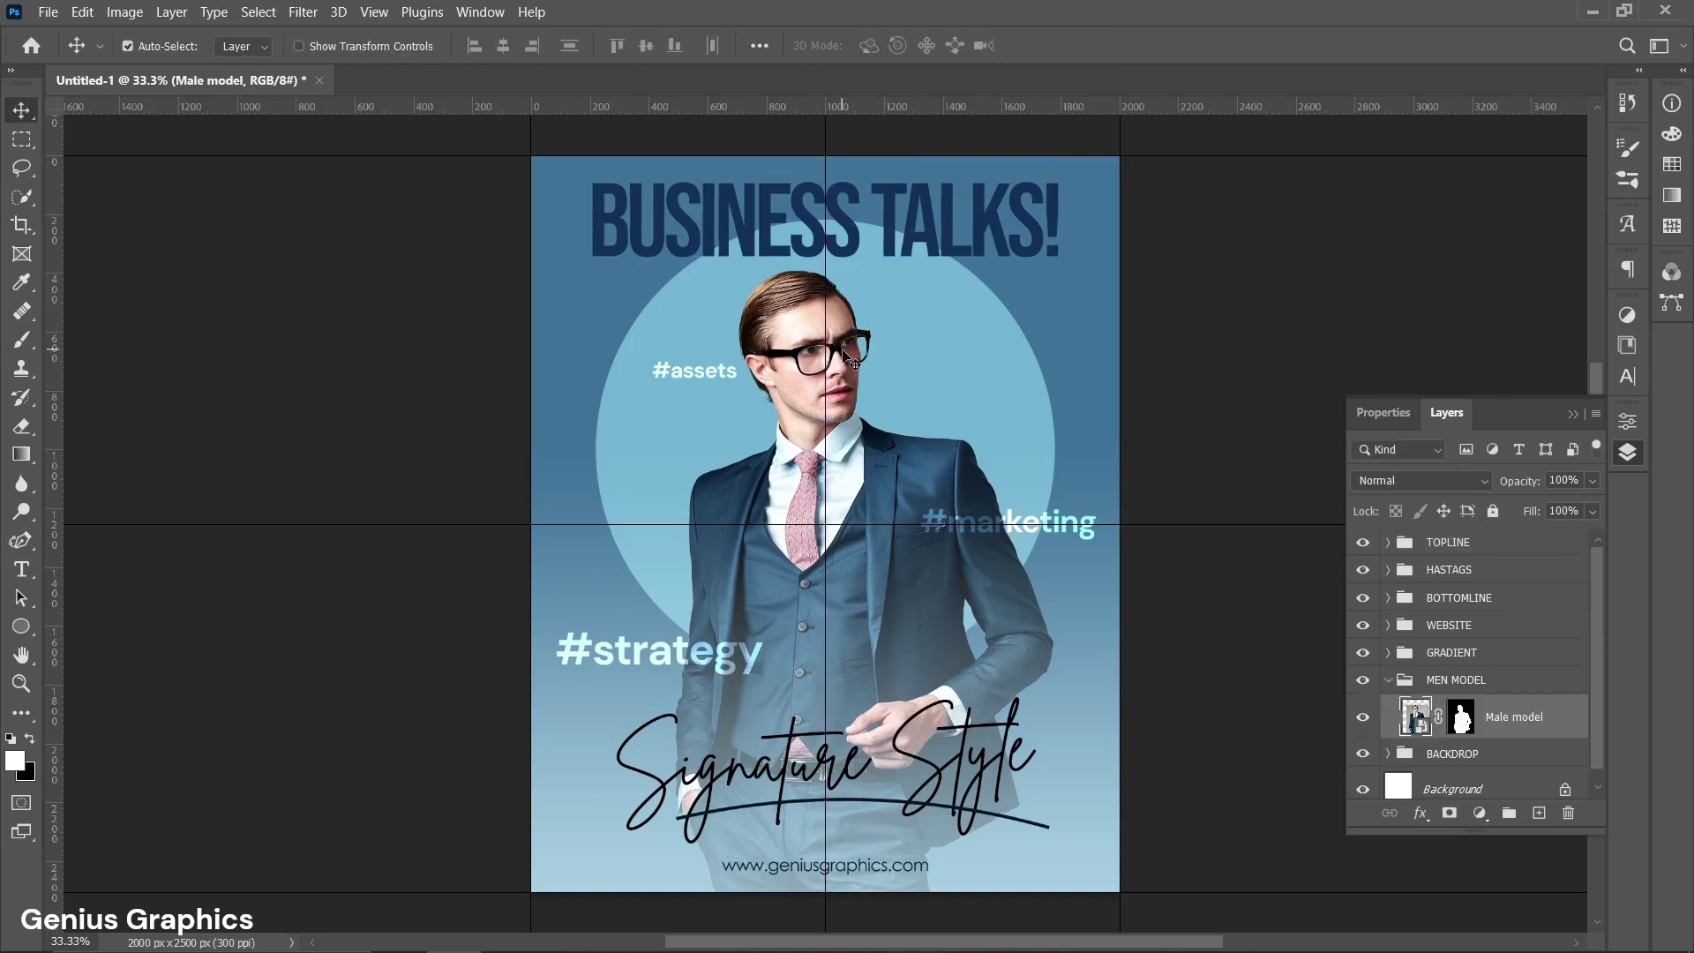
key(Down)
key(Down)
key(Down)
key(Down)
key(Down)
key(Down)
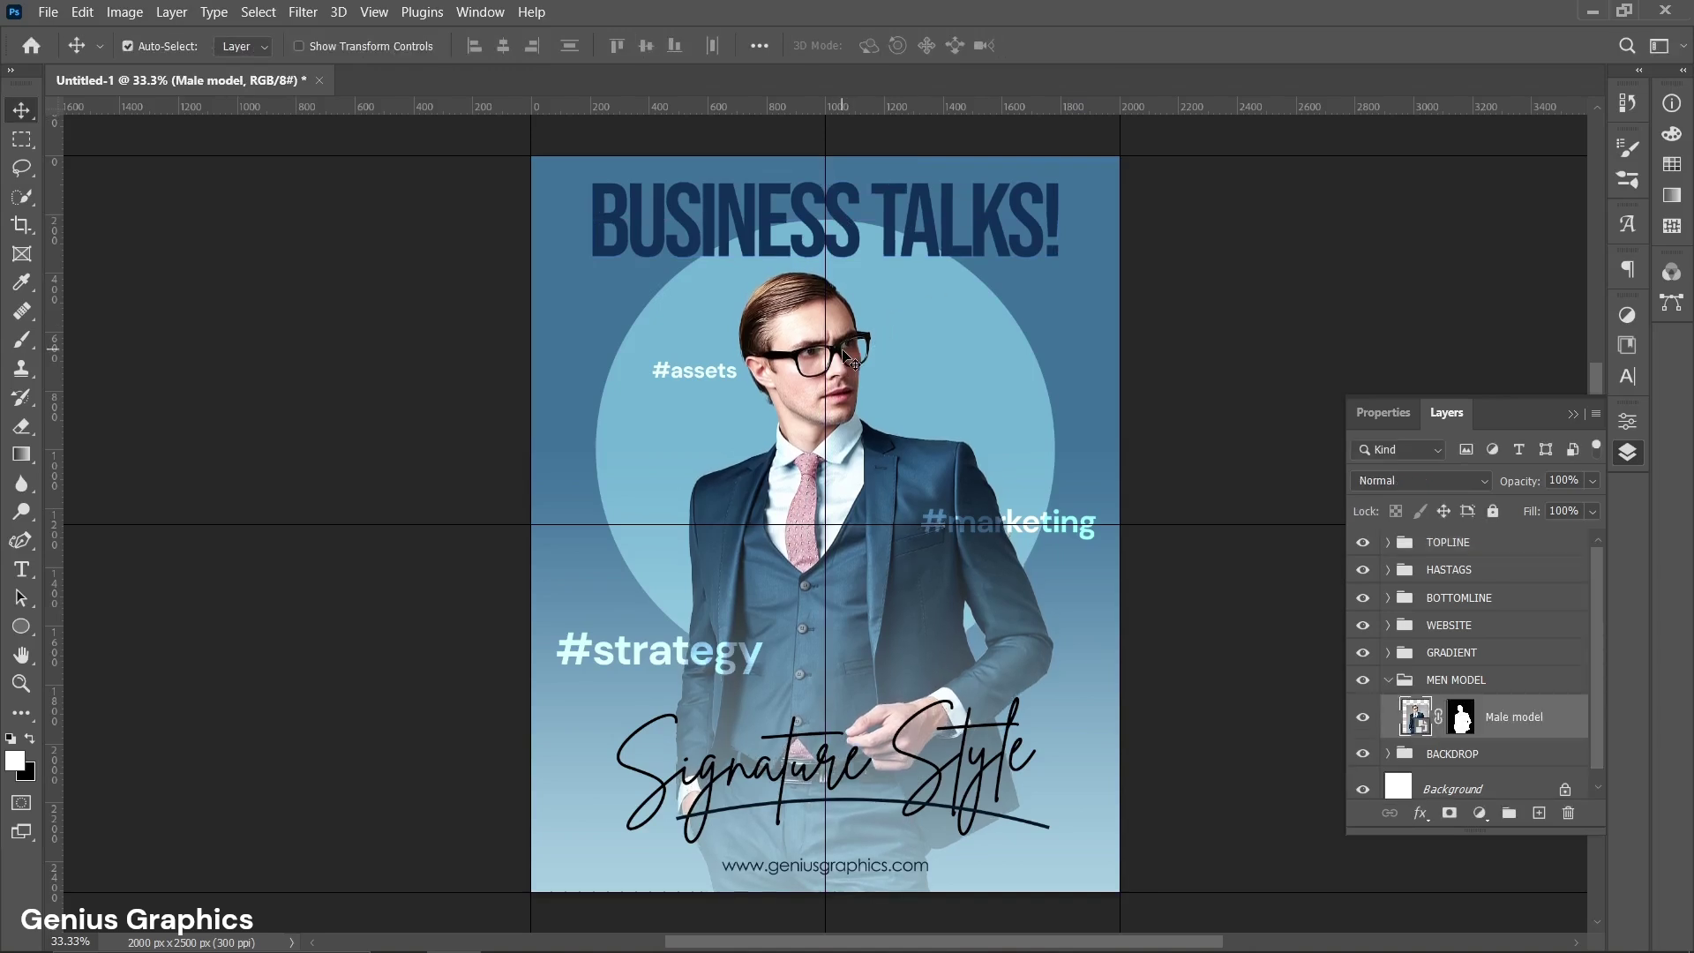
key(Down)
key(Down)
key(Down)
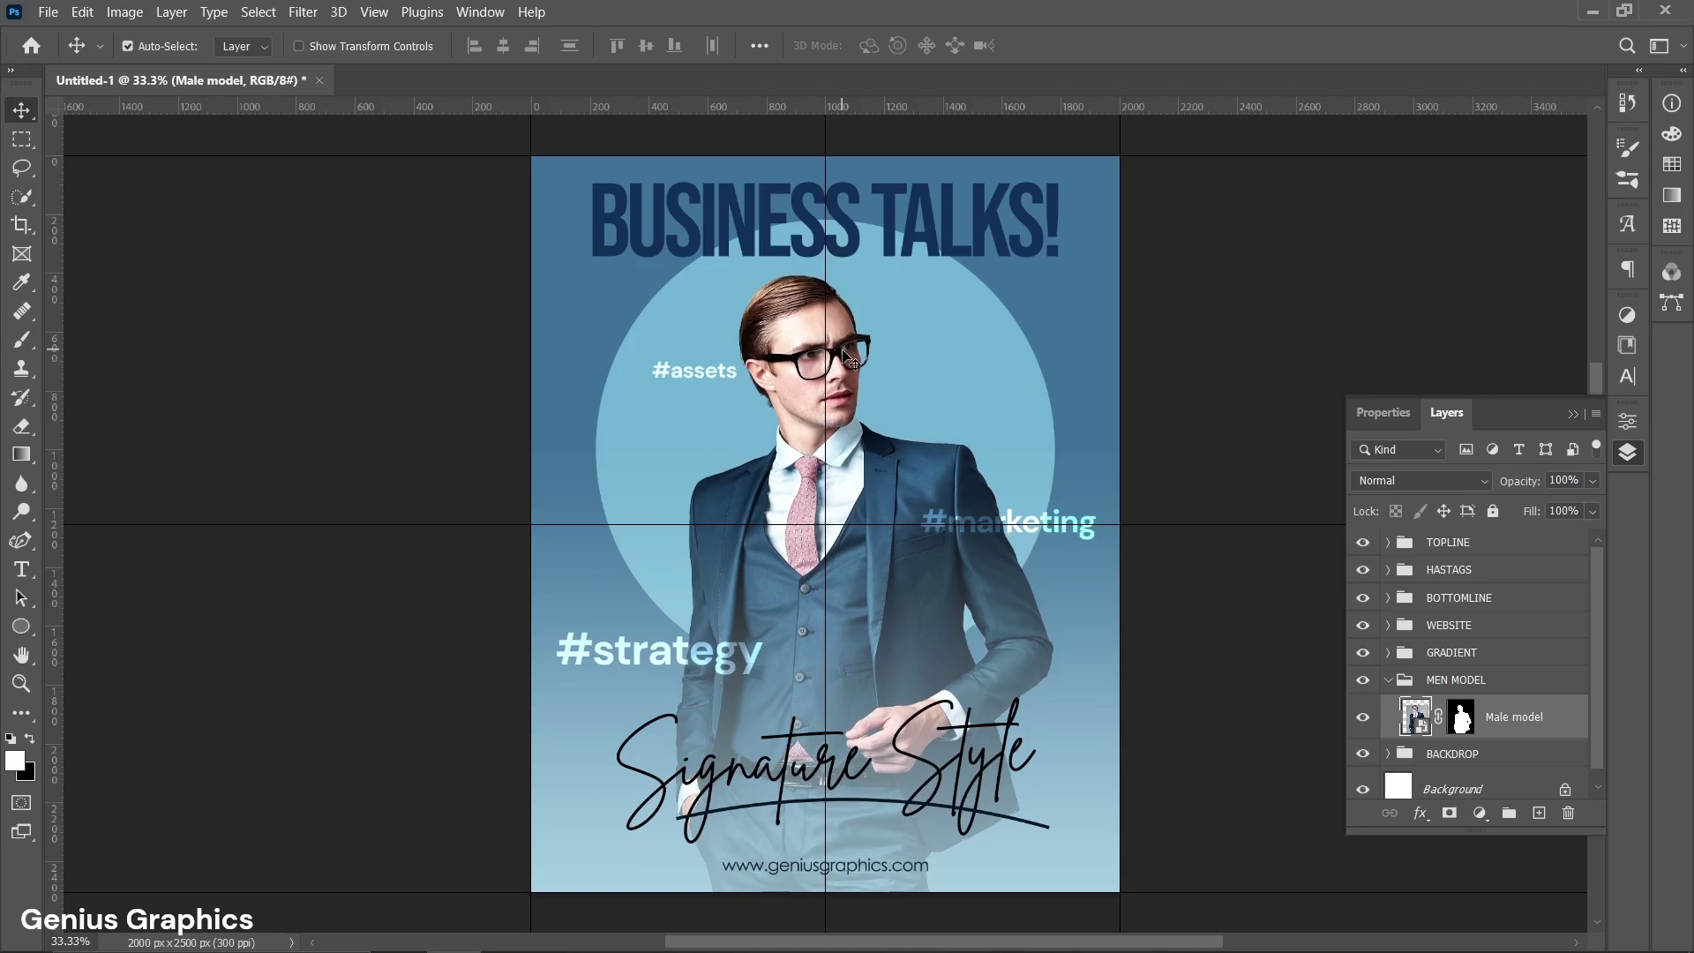
key(Down)
key(Down)
Add a Multiply black drop shadow to Male model: 46% opacity, 90°, 20% spread, 115 px size.
double_click(1564, 717)
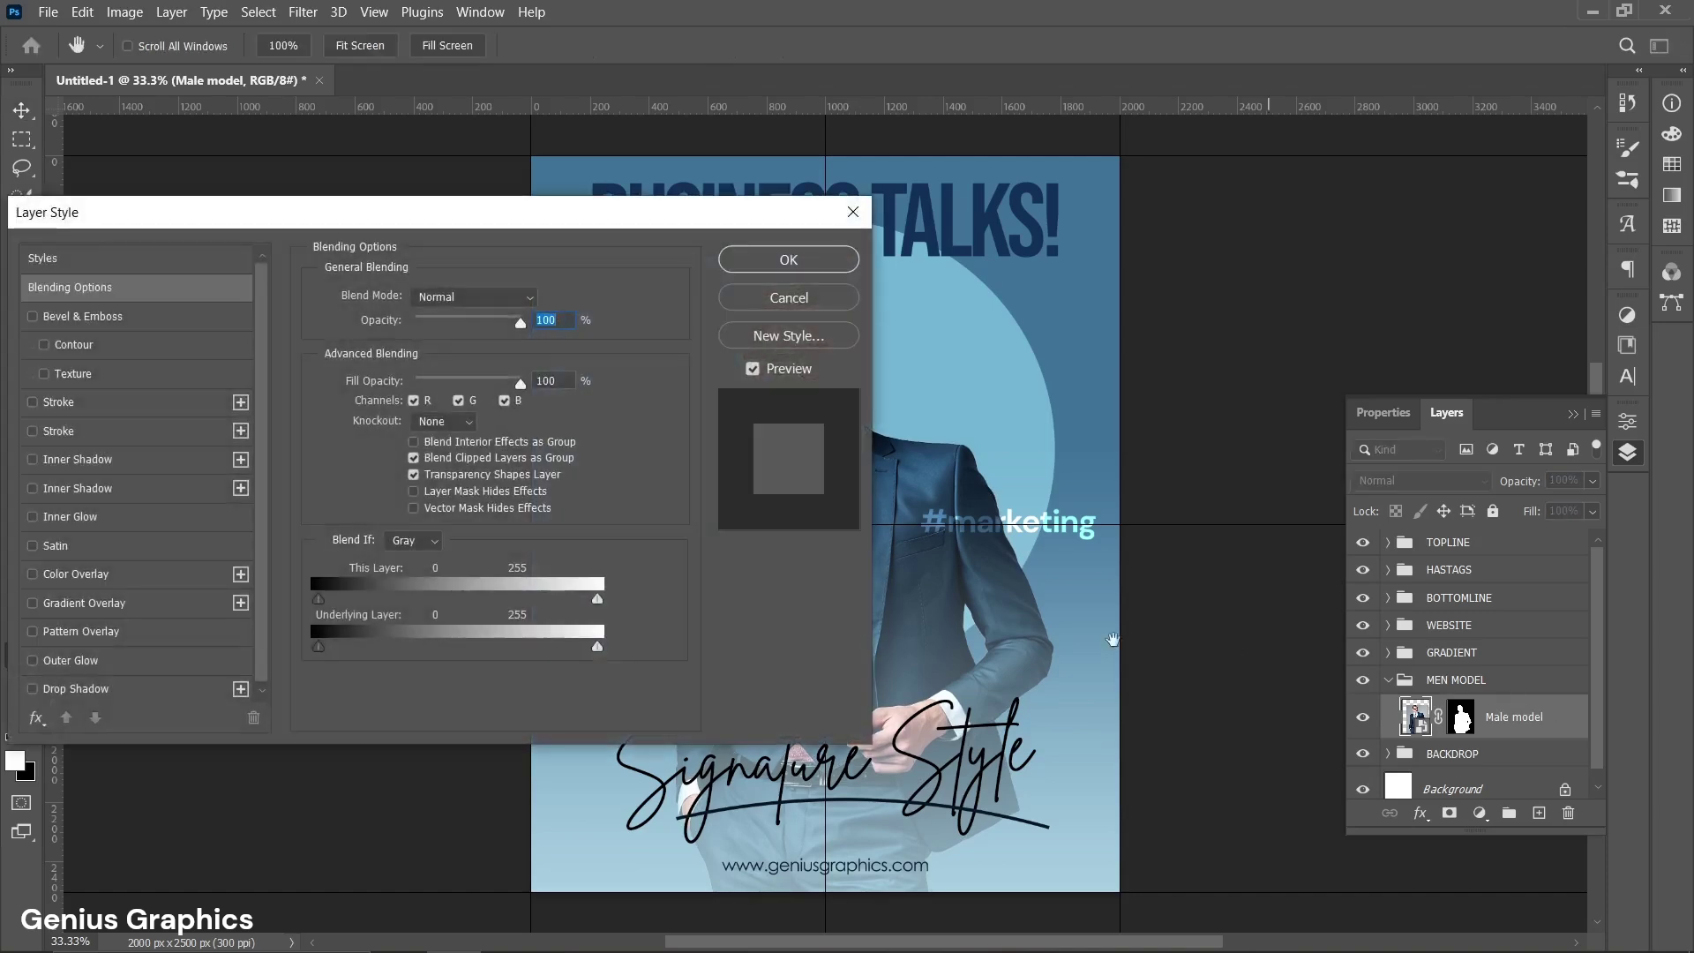
click(62, 690)
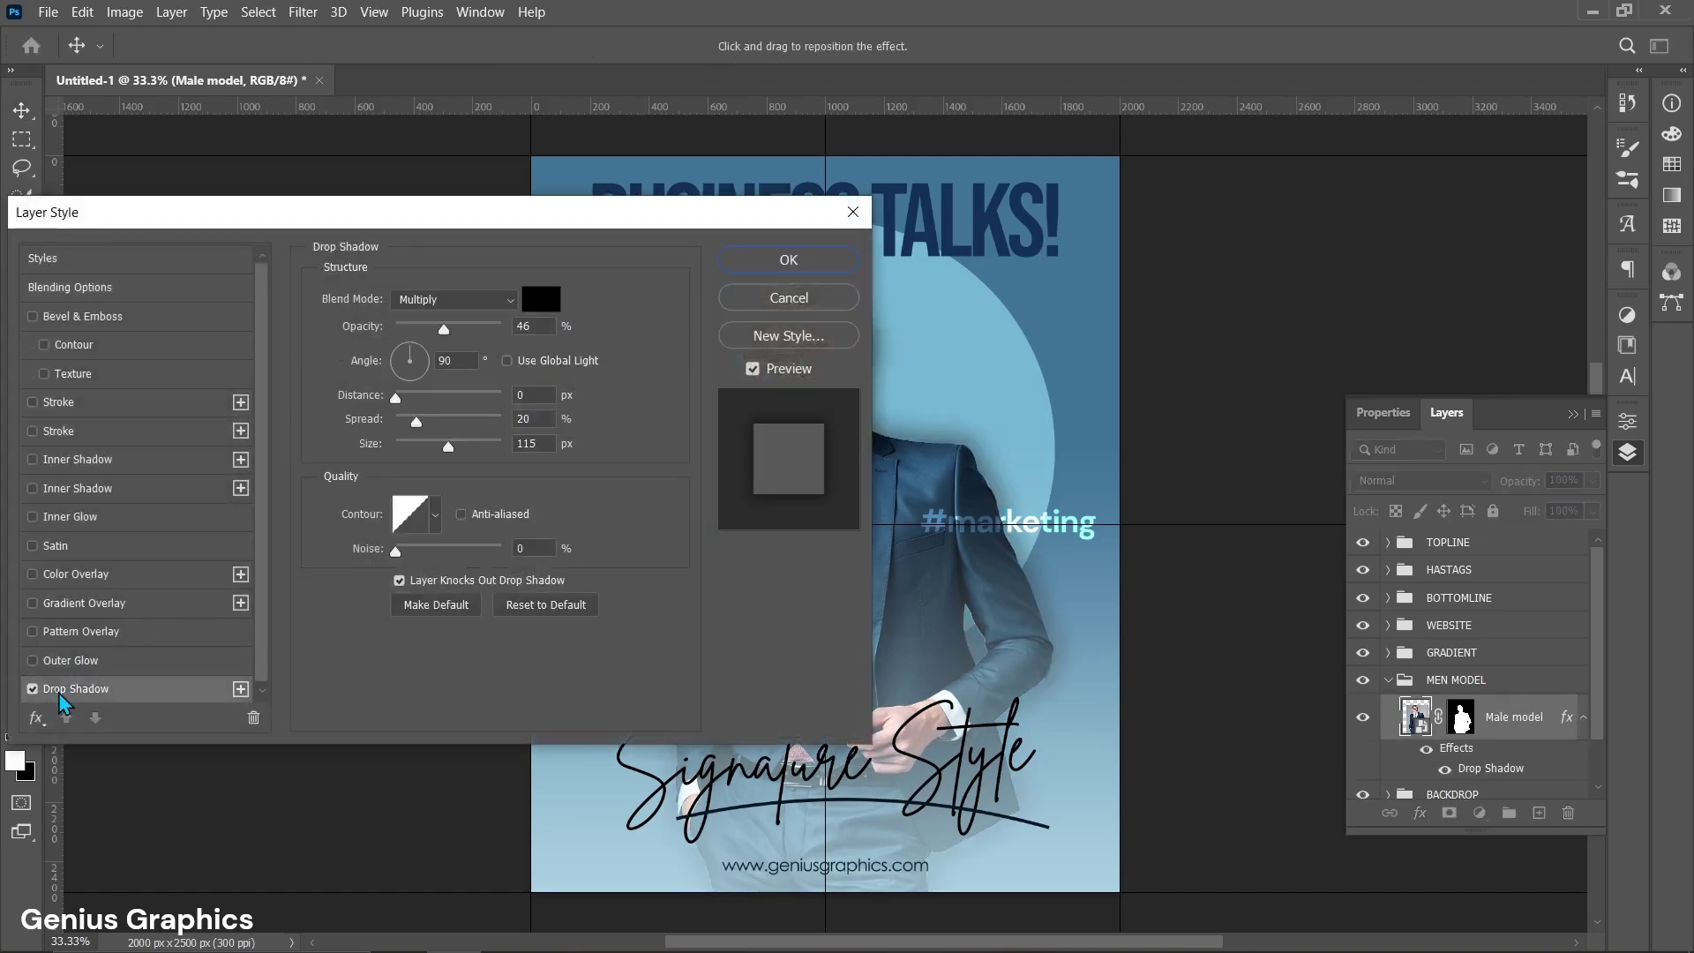
drag(578, 220, 283, 234)
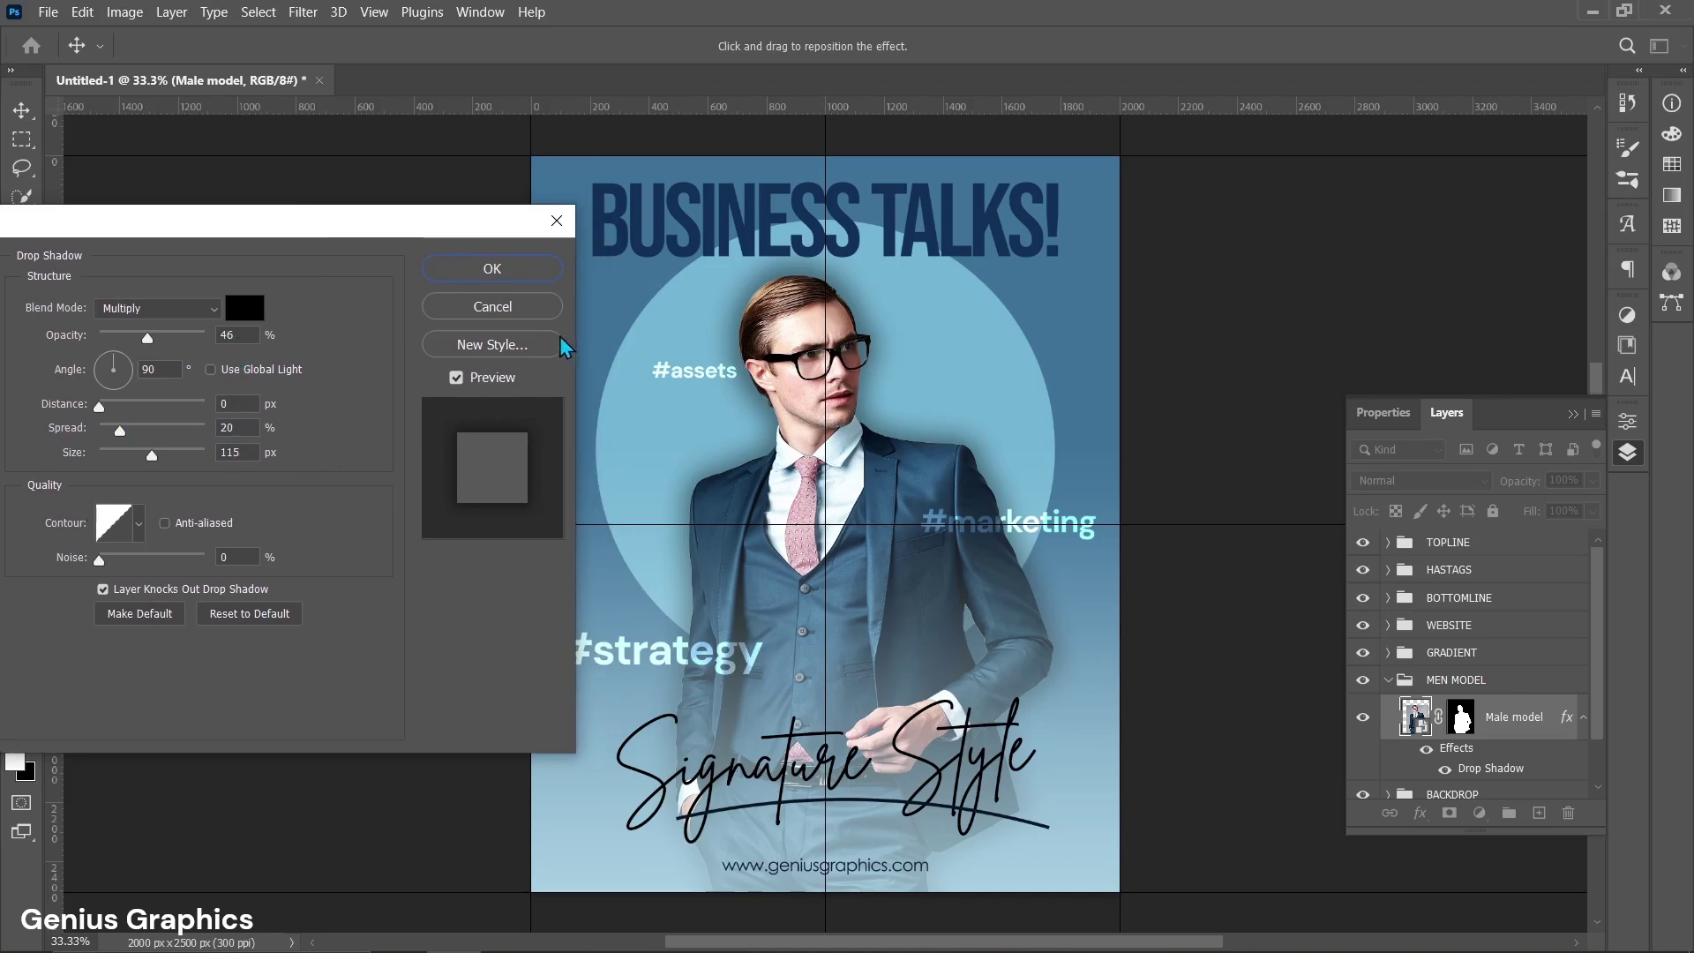
click(548, 270)
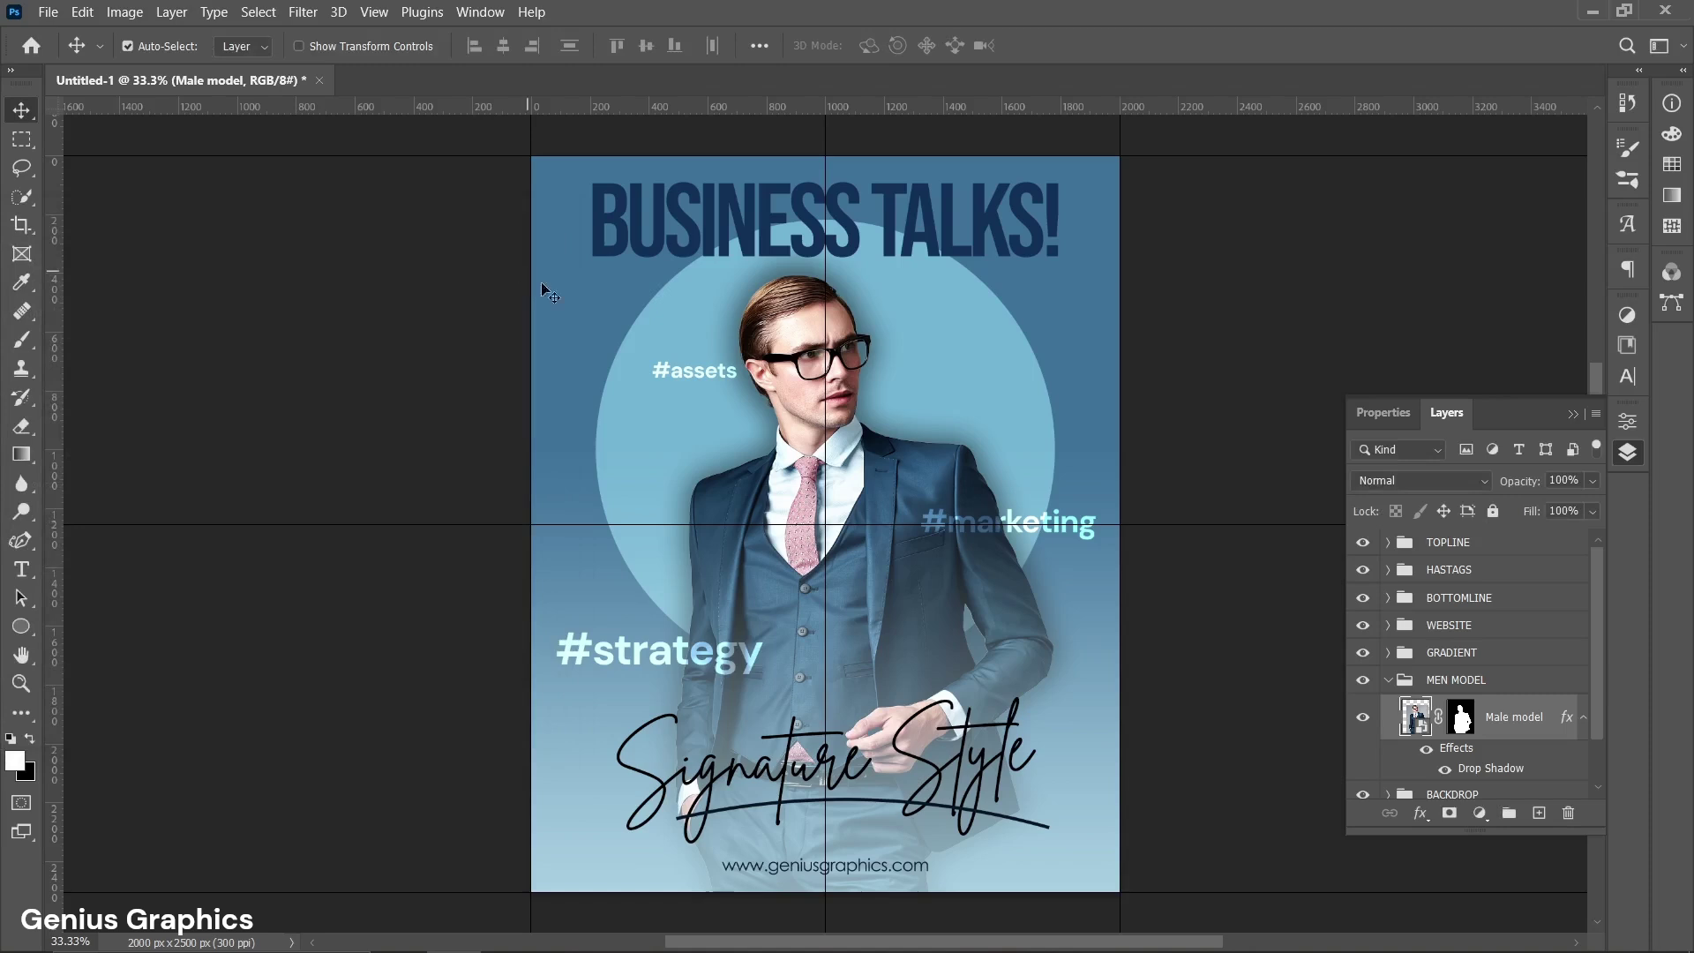
Select the TOPLINE through WEBSITE groups, group them, and name the parent group TEXT.
click(1386, 682)
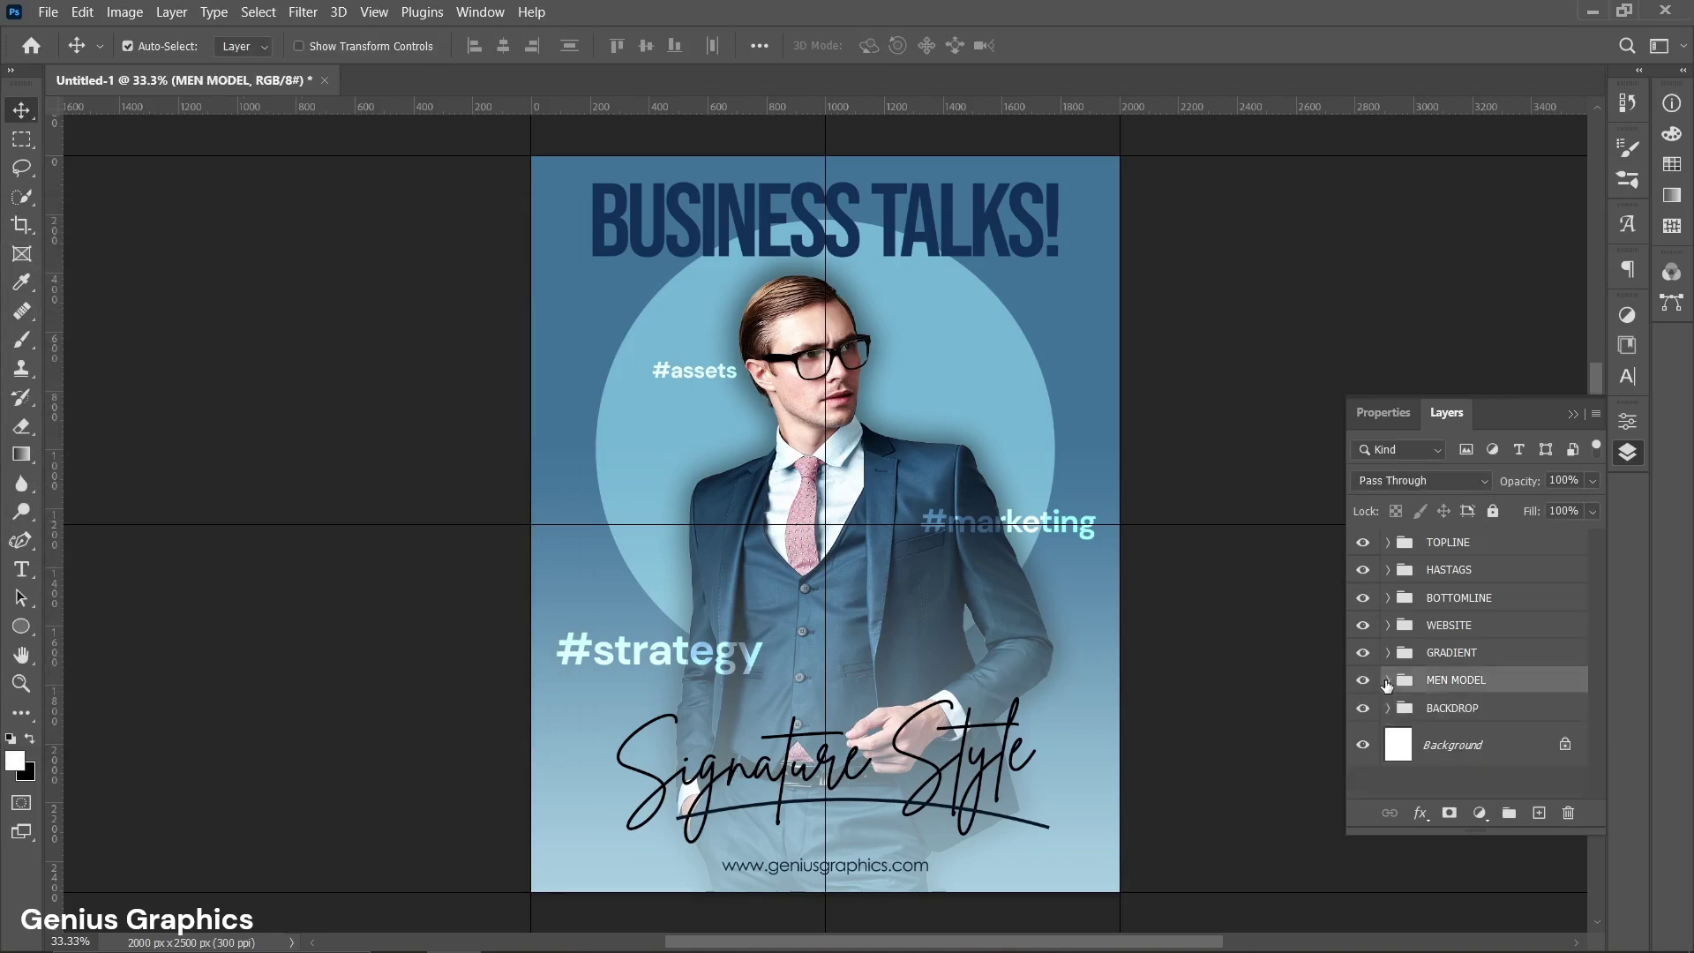
click(1448, 544)
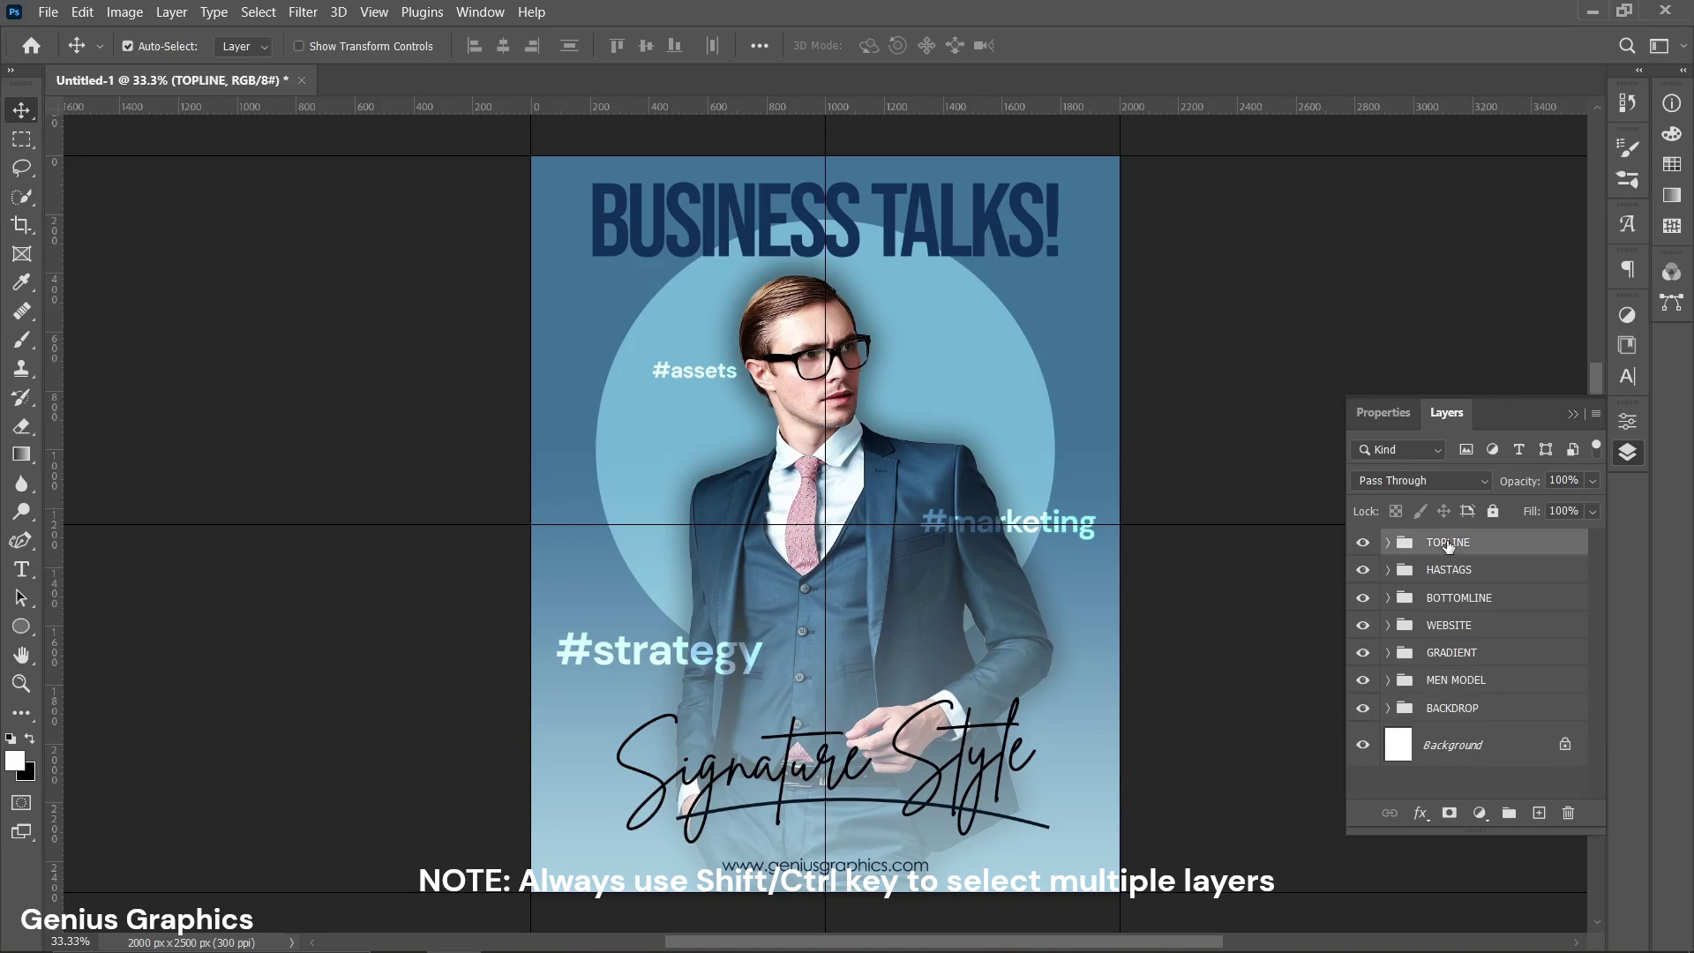
shift+click(1458, 628)
drag(1458, 628, 1509, 812)
double_click(1457, 547)
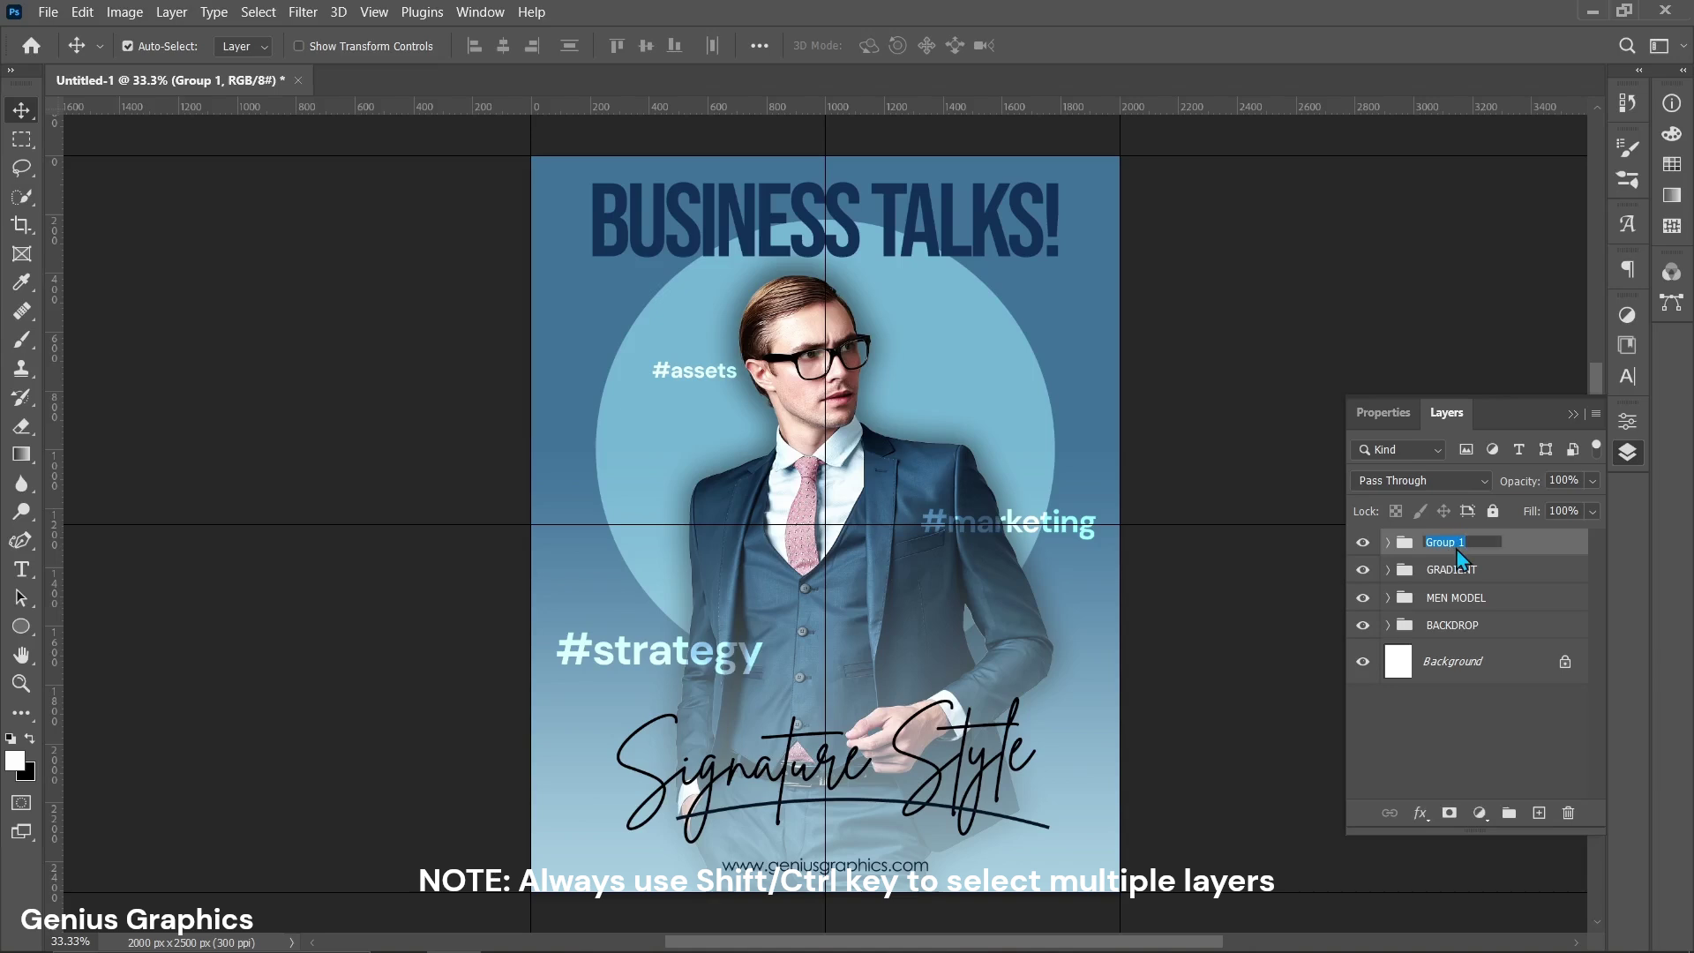
text(TEXT)
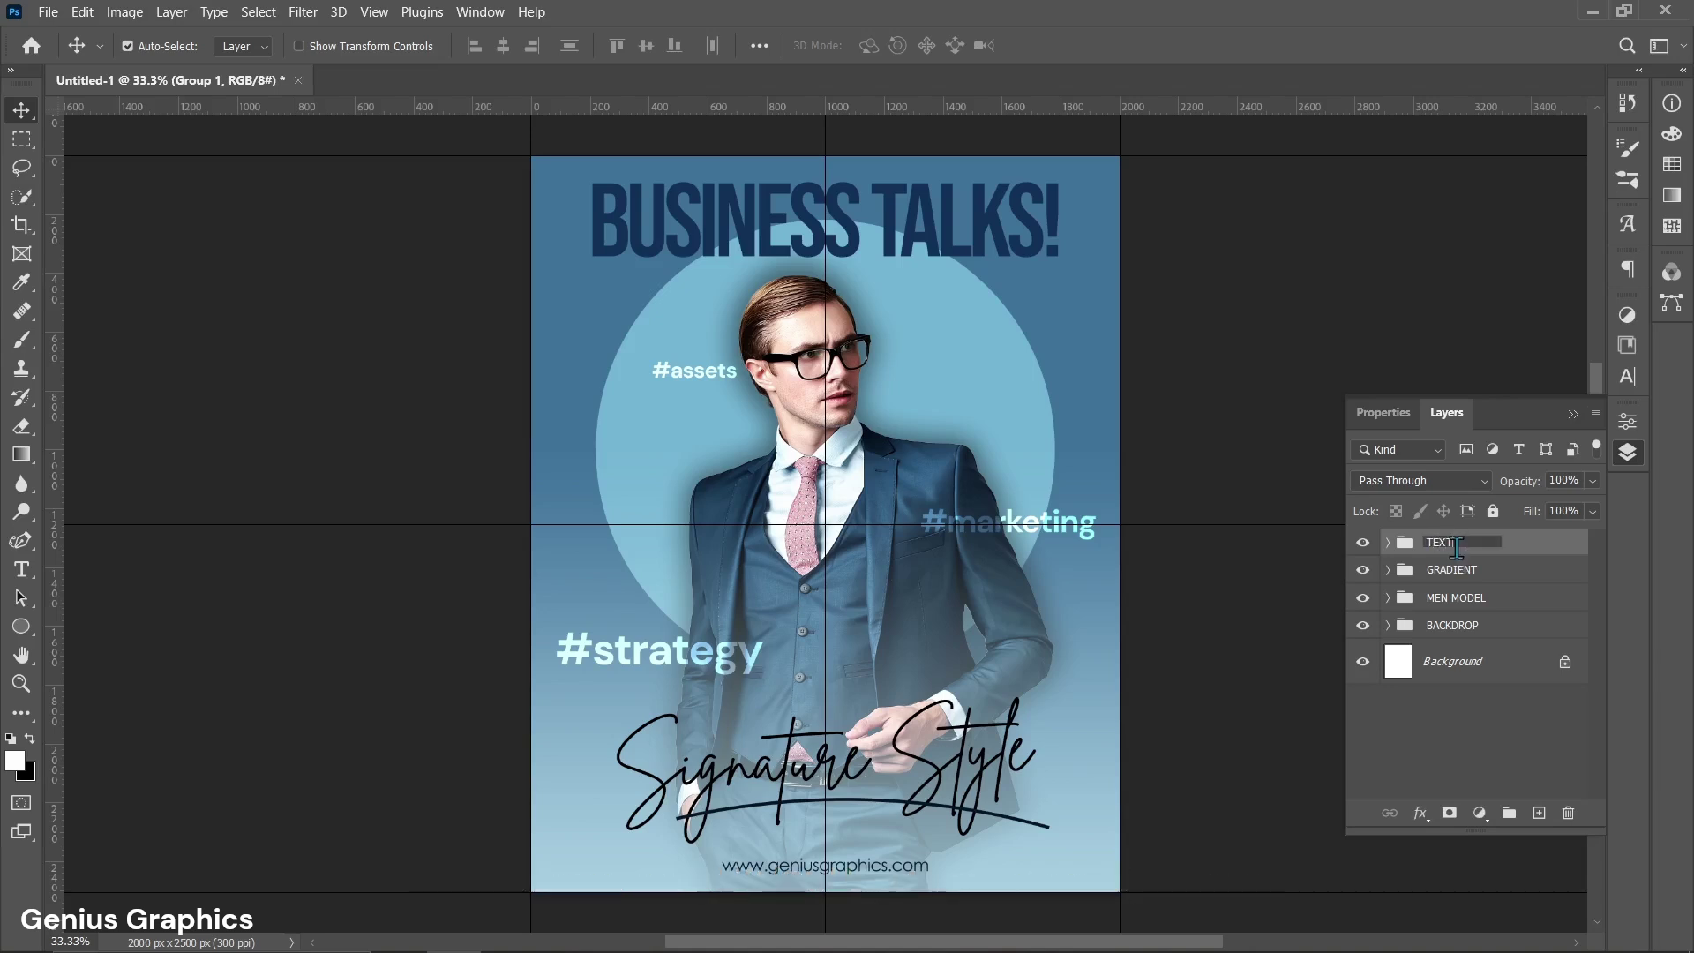
key(Return)
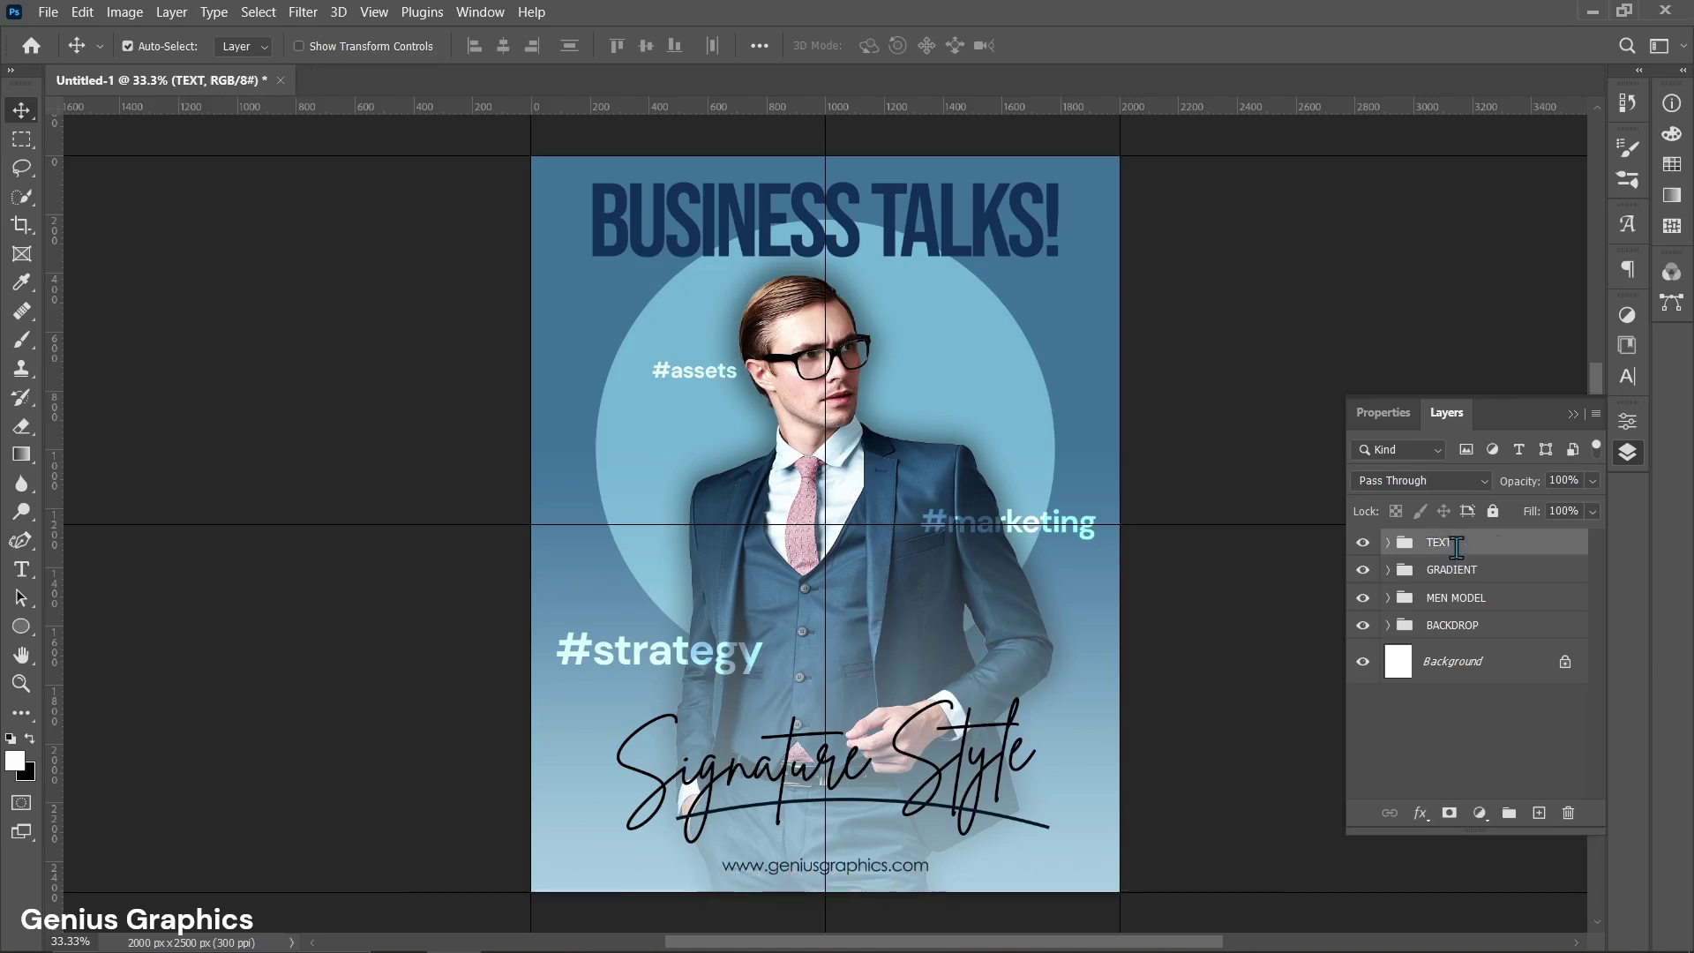
click(1388, 542)
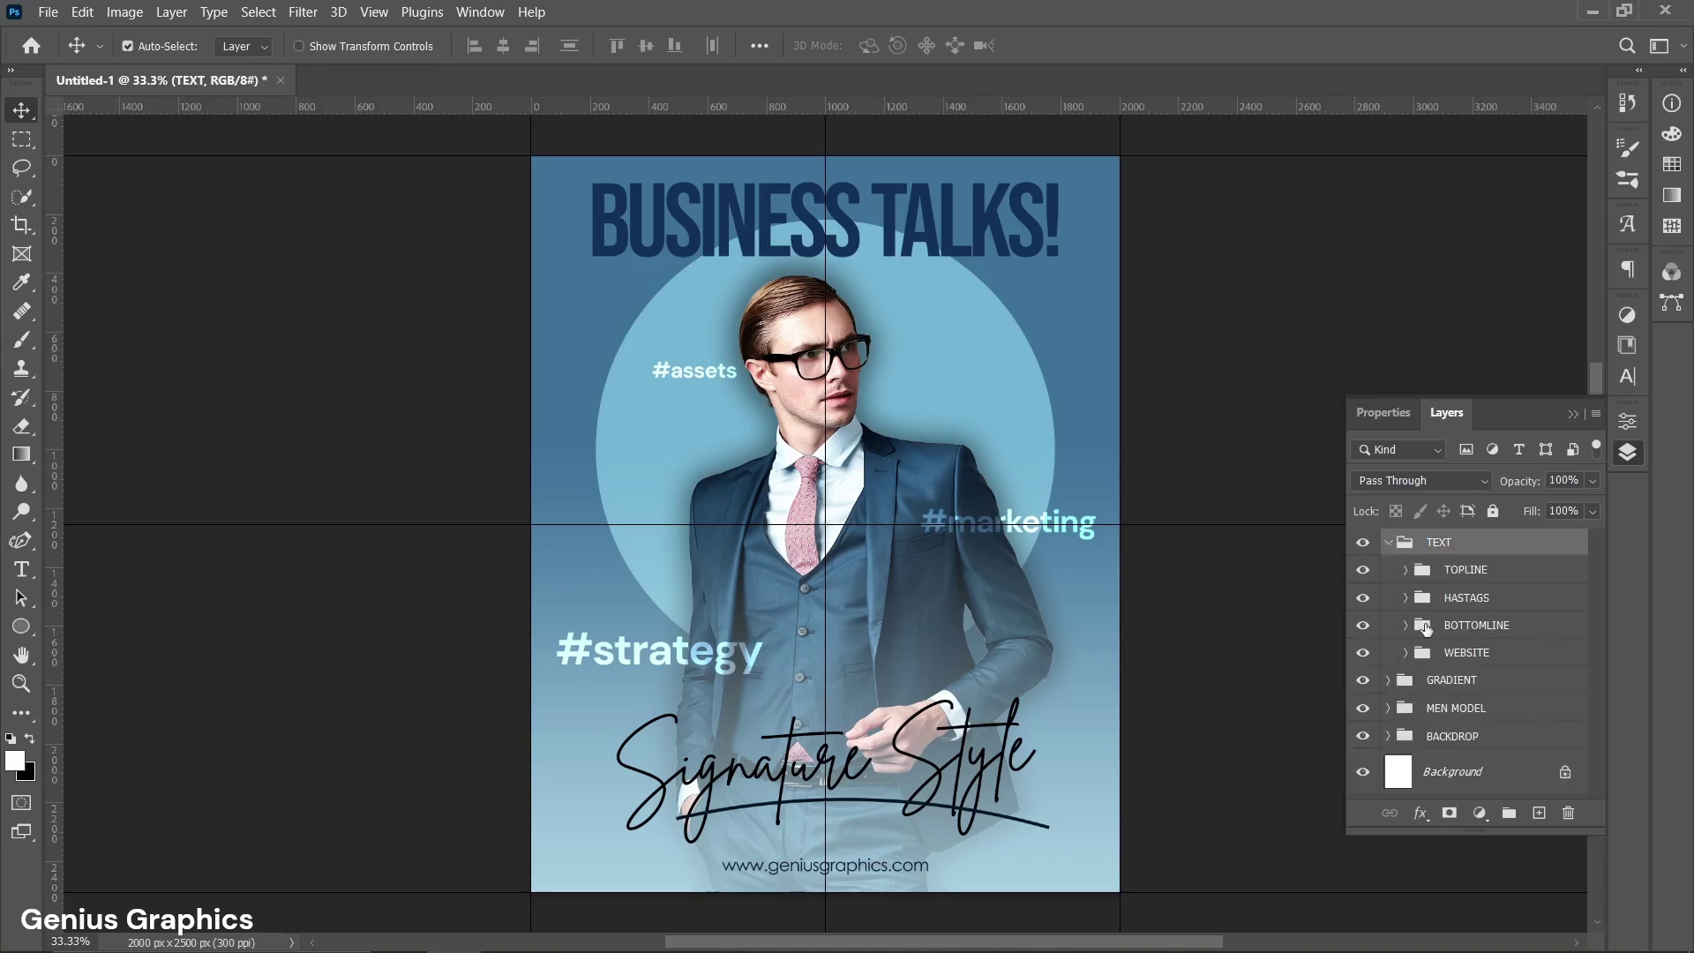
Clear all guides via View > Guides and fit the whole poster on screen.
click(371, 13)
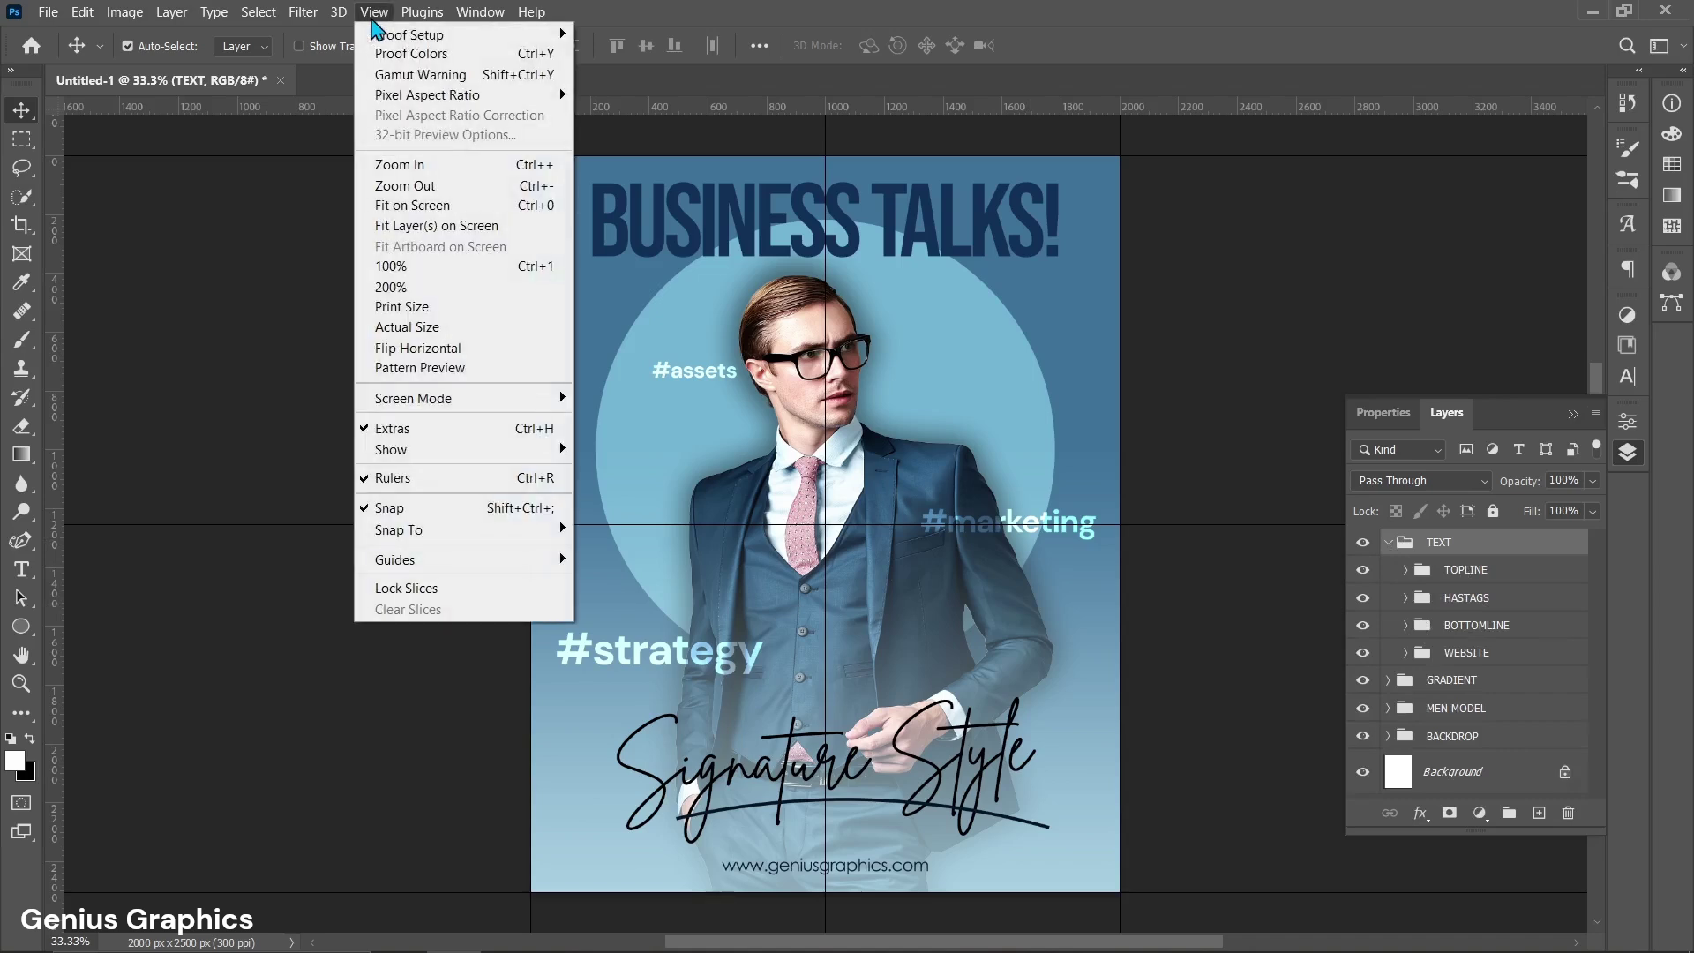
mouse_move(438, 565)
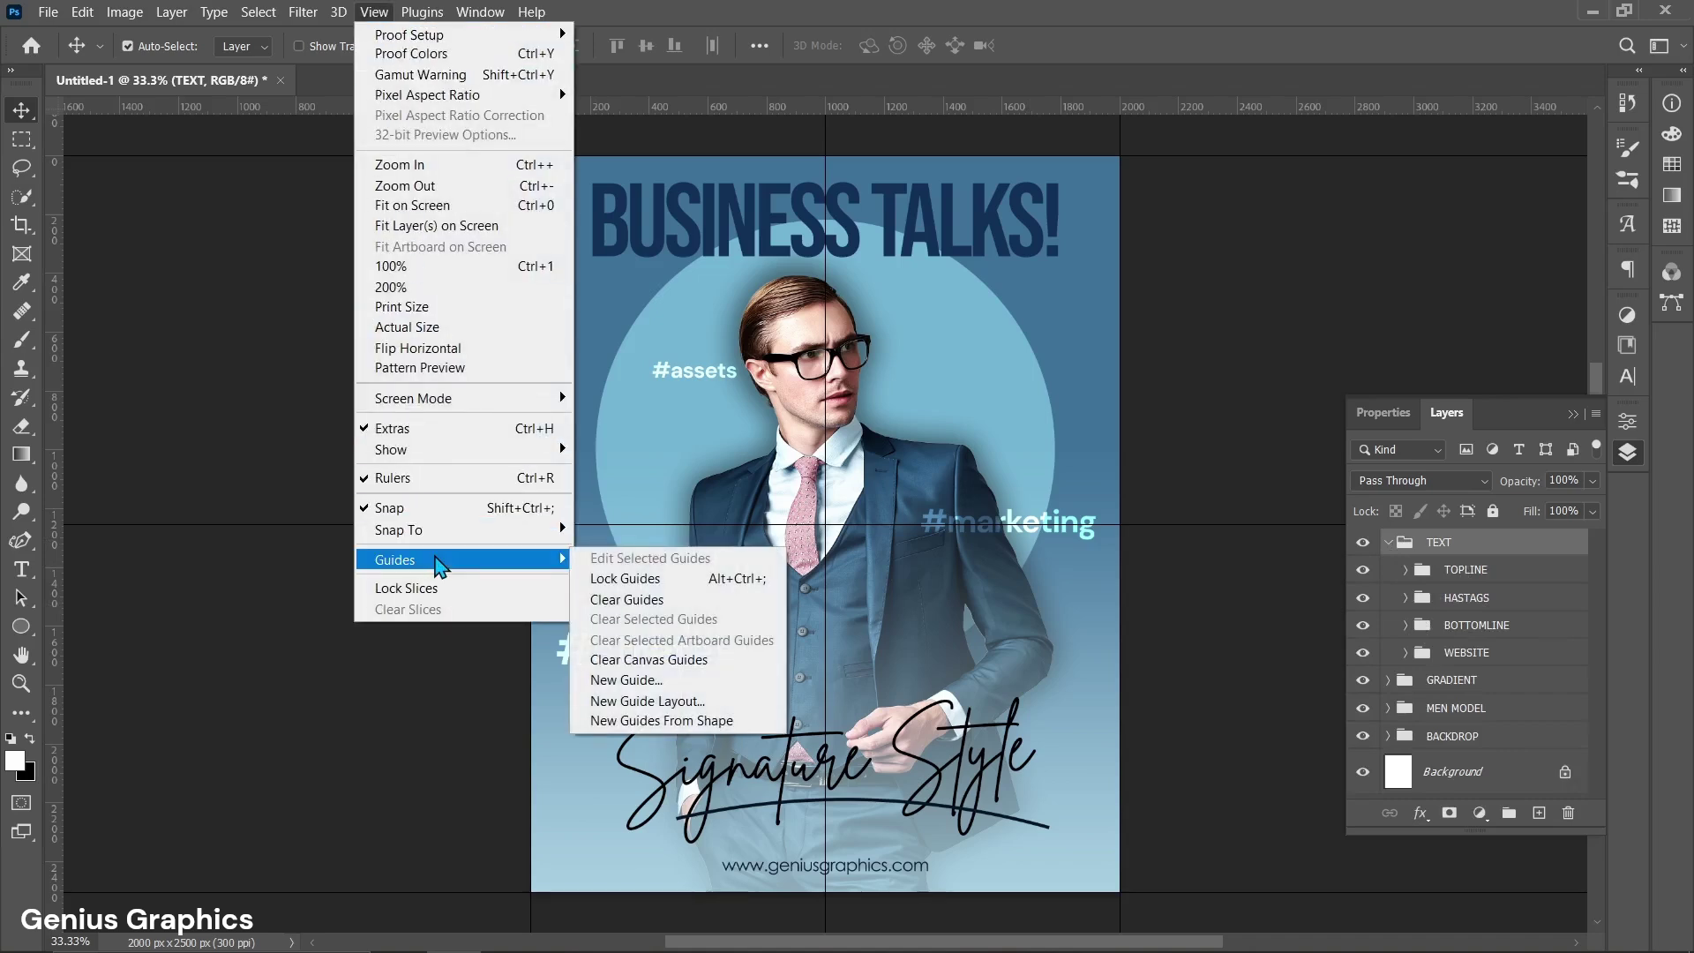
click(614, 599)
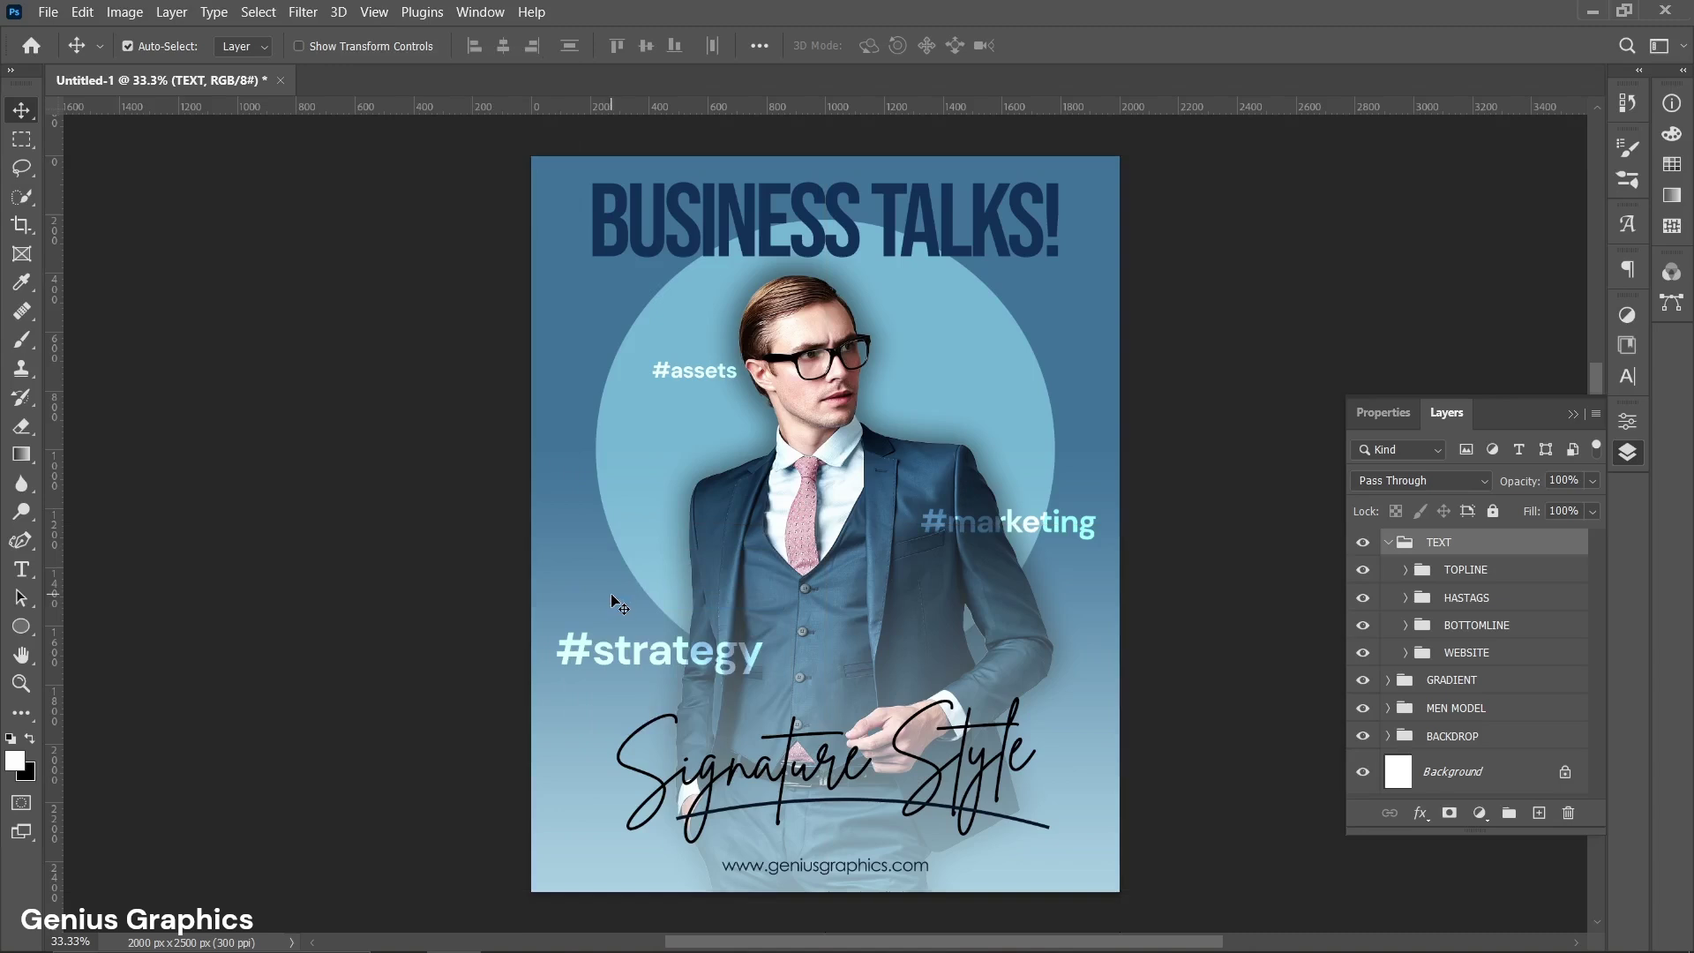
key(ctrl+0)
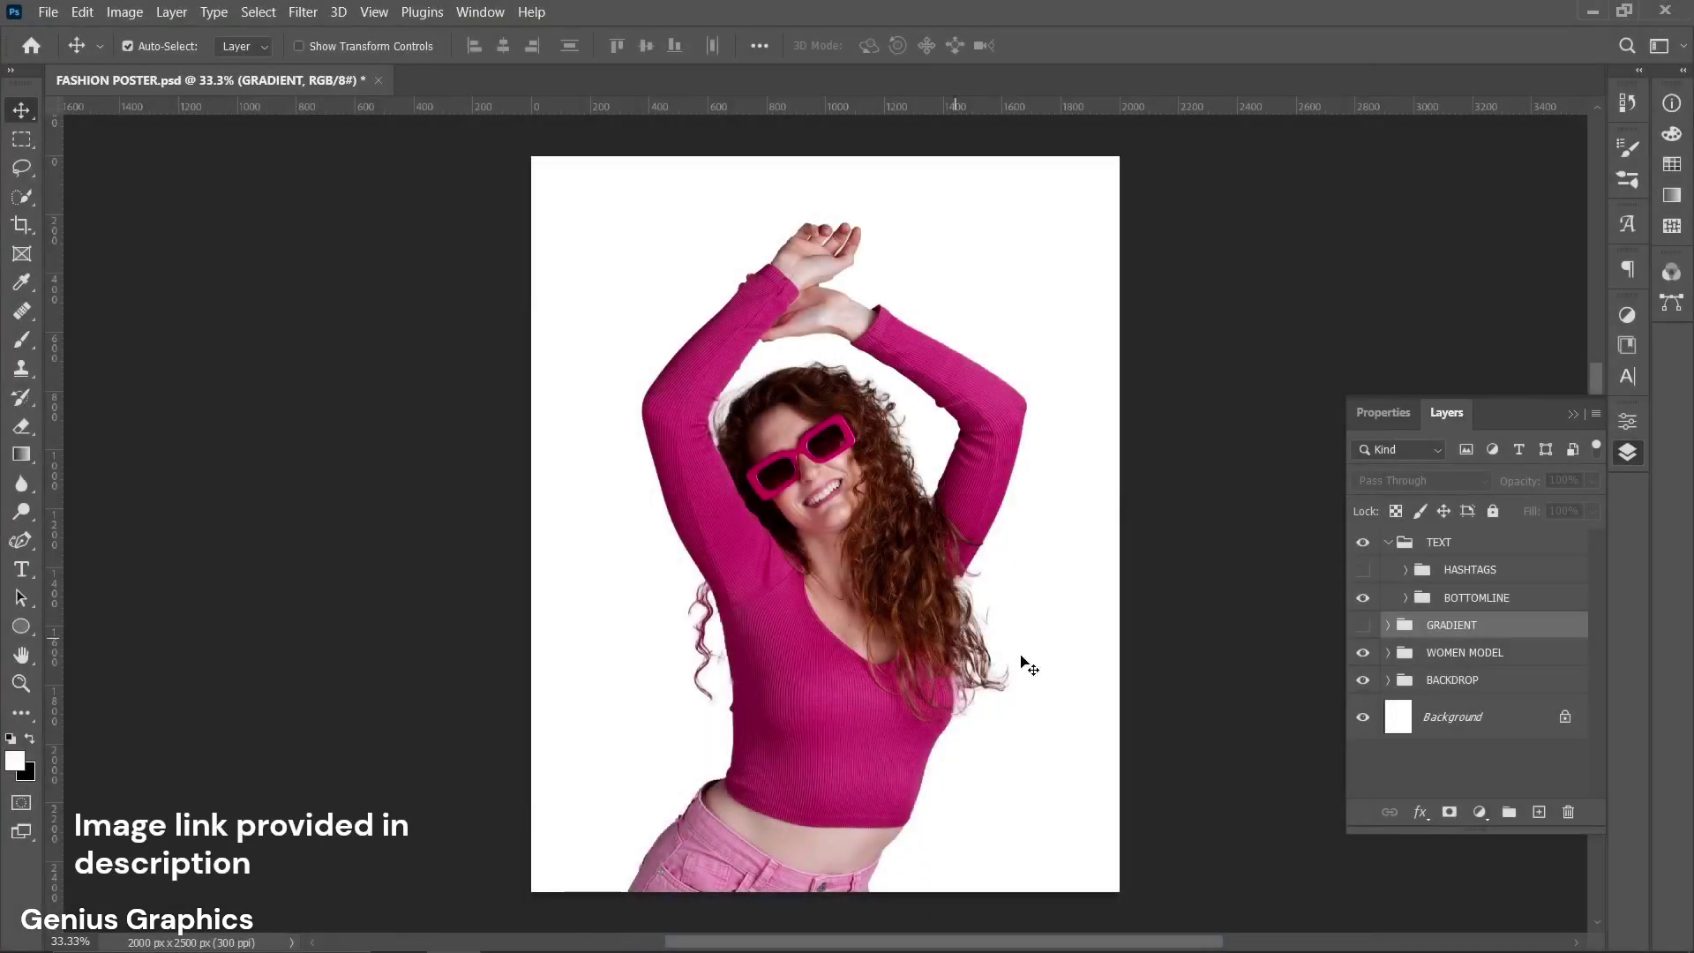
Show the pink backdrop, pink circle, FASHION & STYLE title, model drop shadow and pink gradient.
click(1388, 681)
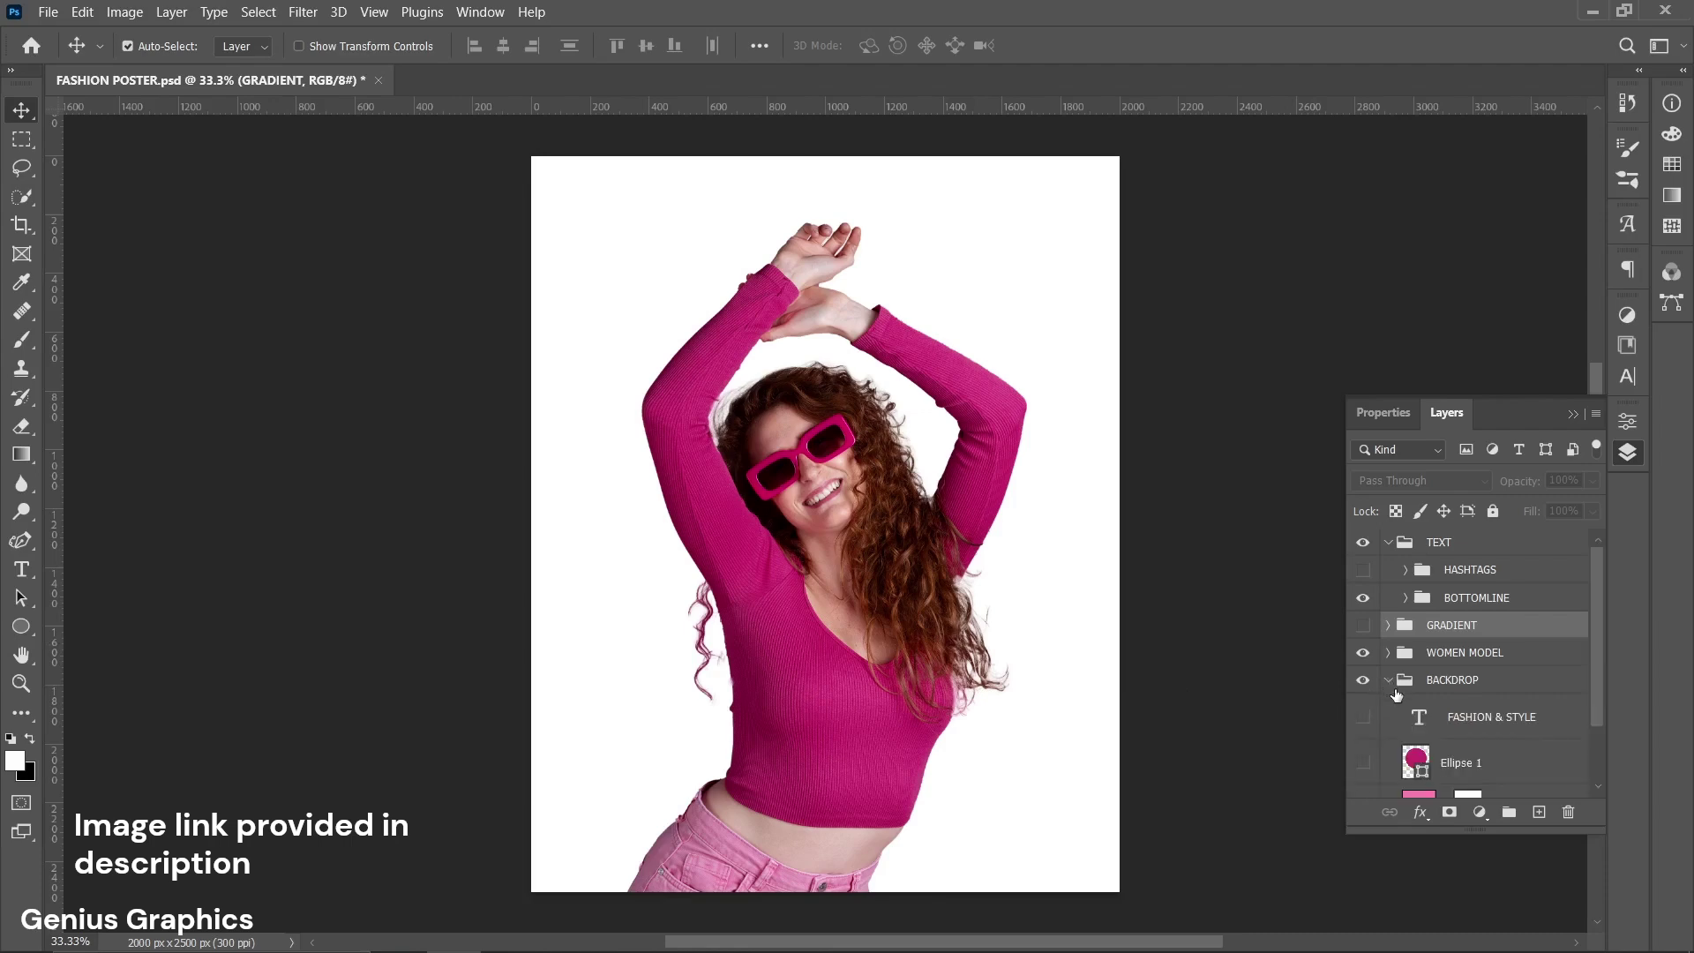
scroll(1396, 695, down, 1)
click(1364, 753)
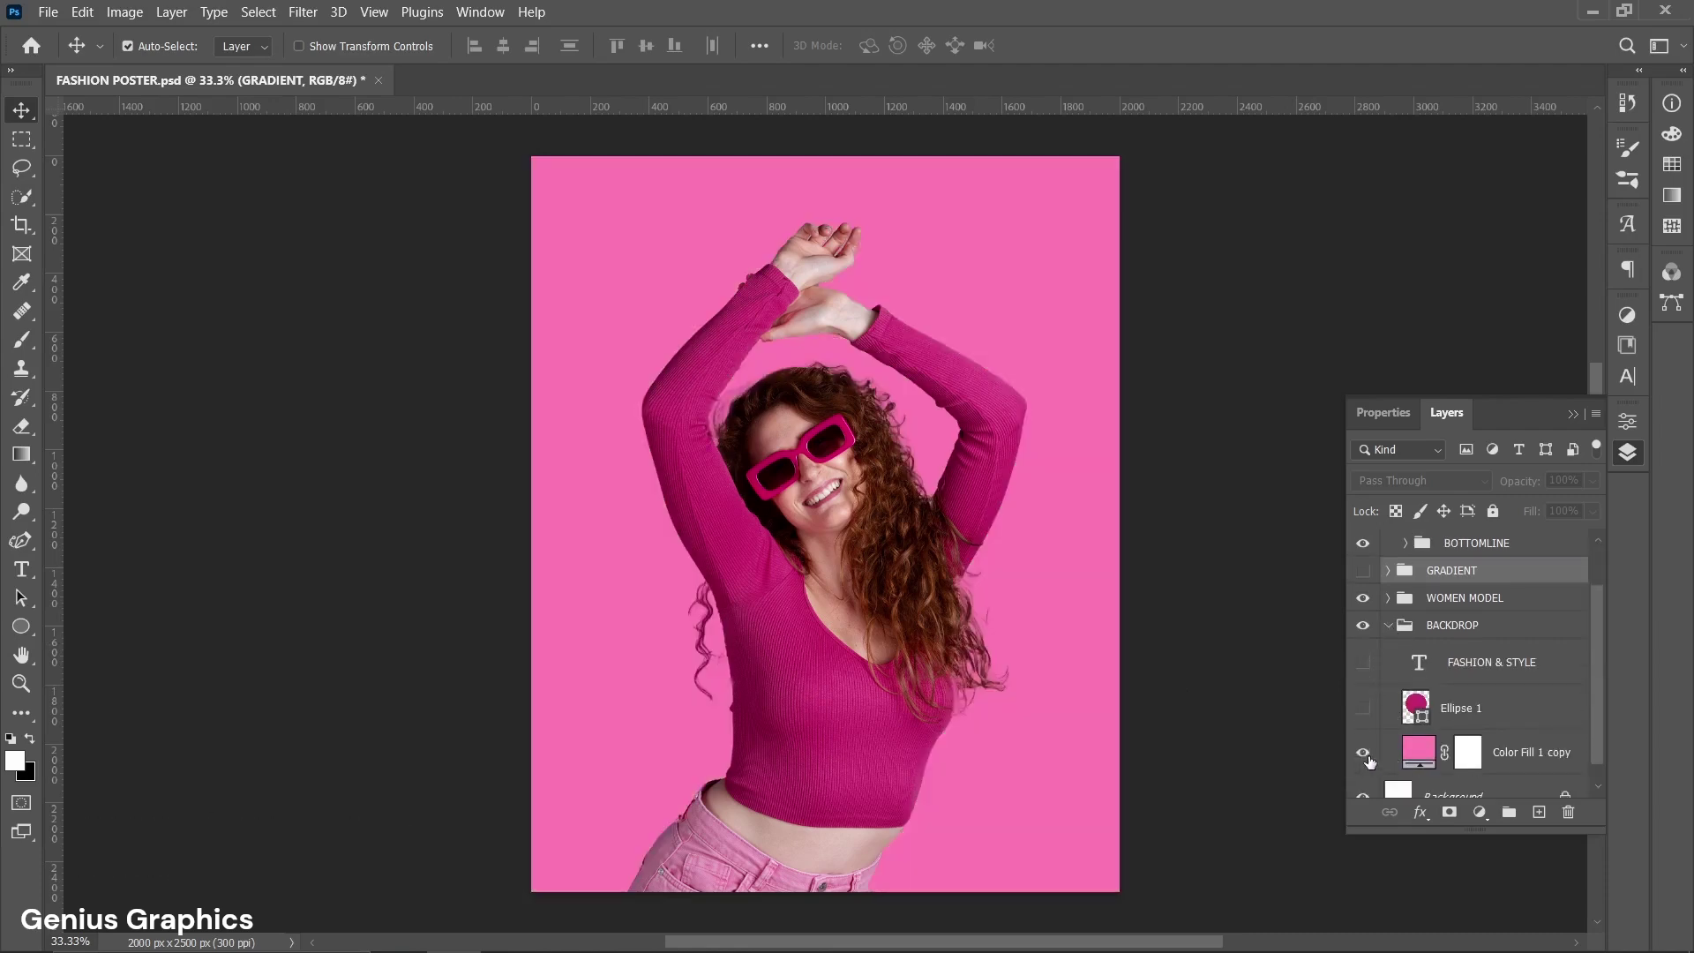
click(1363, 709)
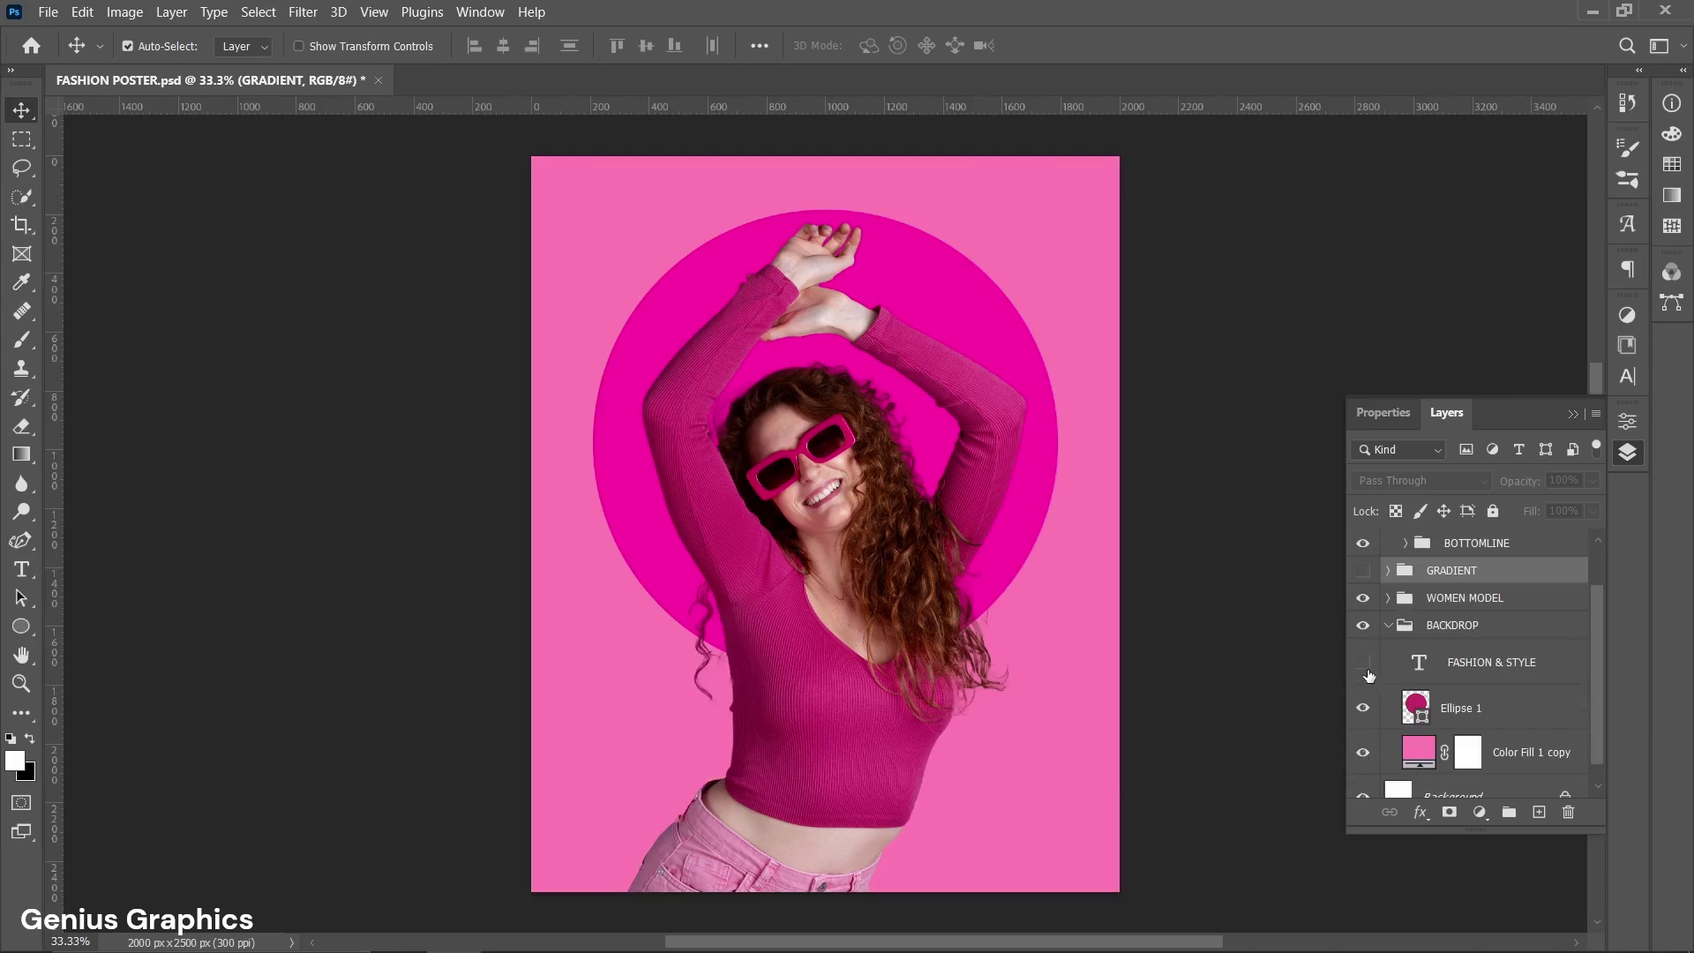
click(1364, 664)
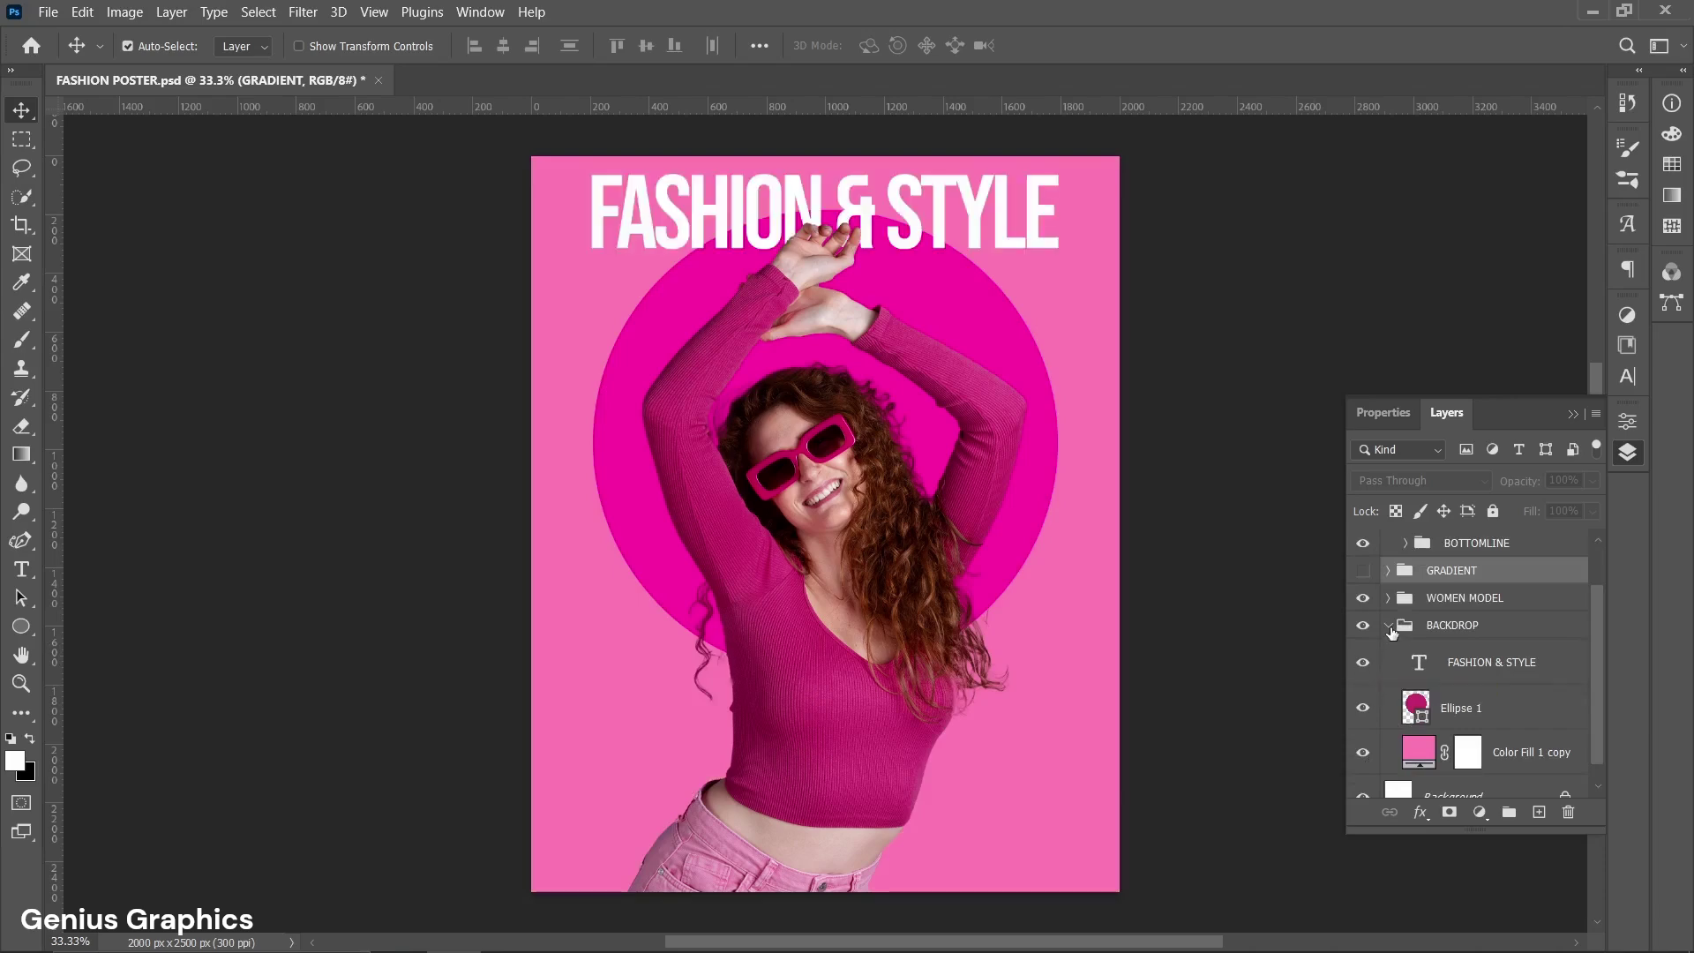
click(1388, 626)
click(1388, 657)
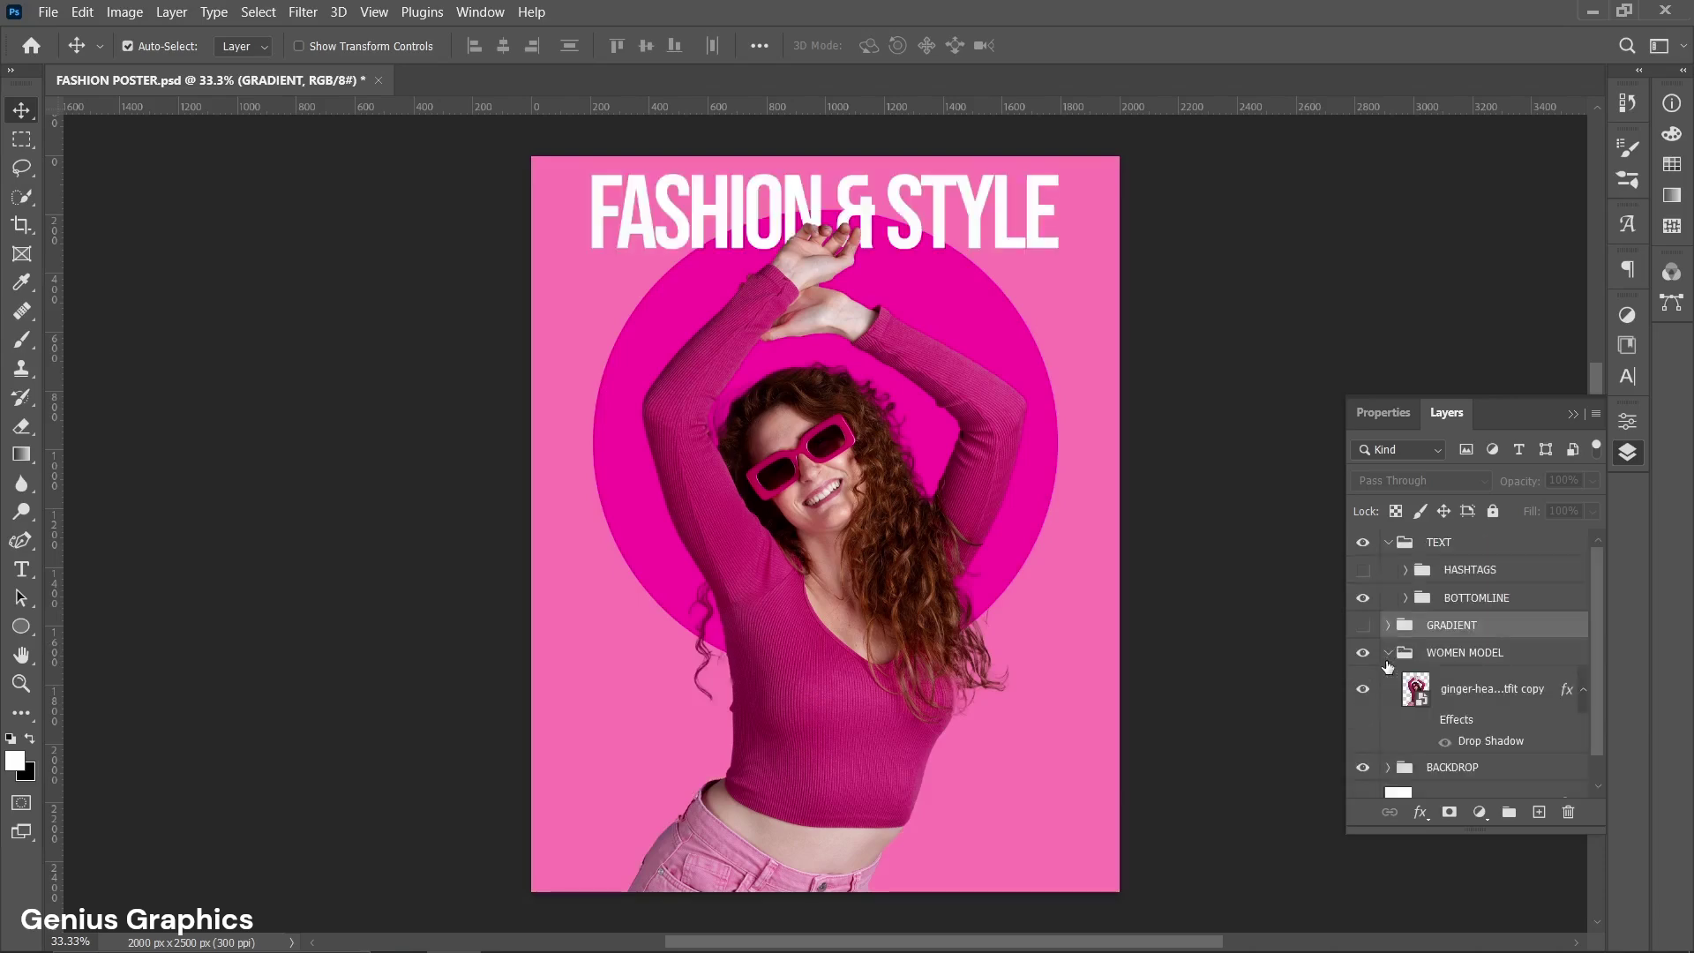
click(1427, 721)
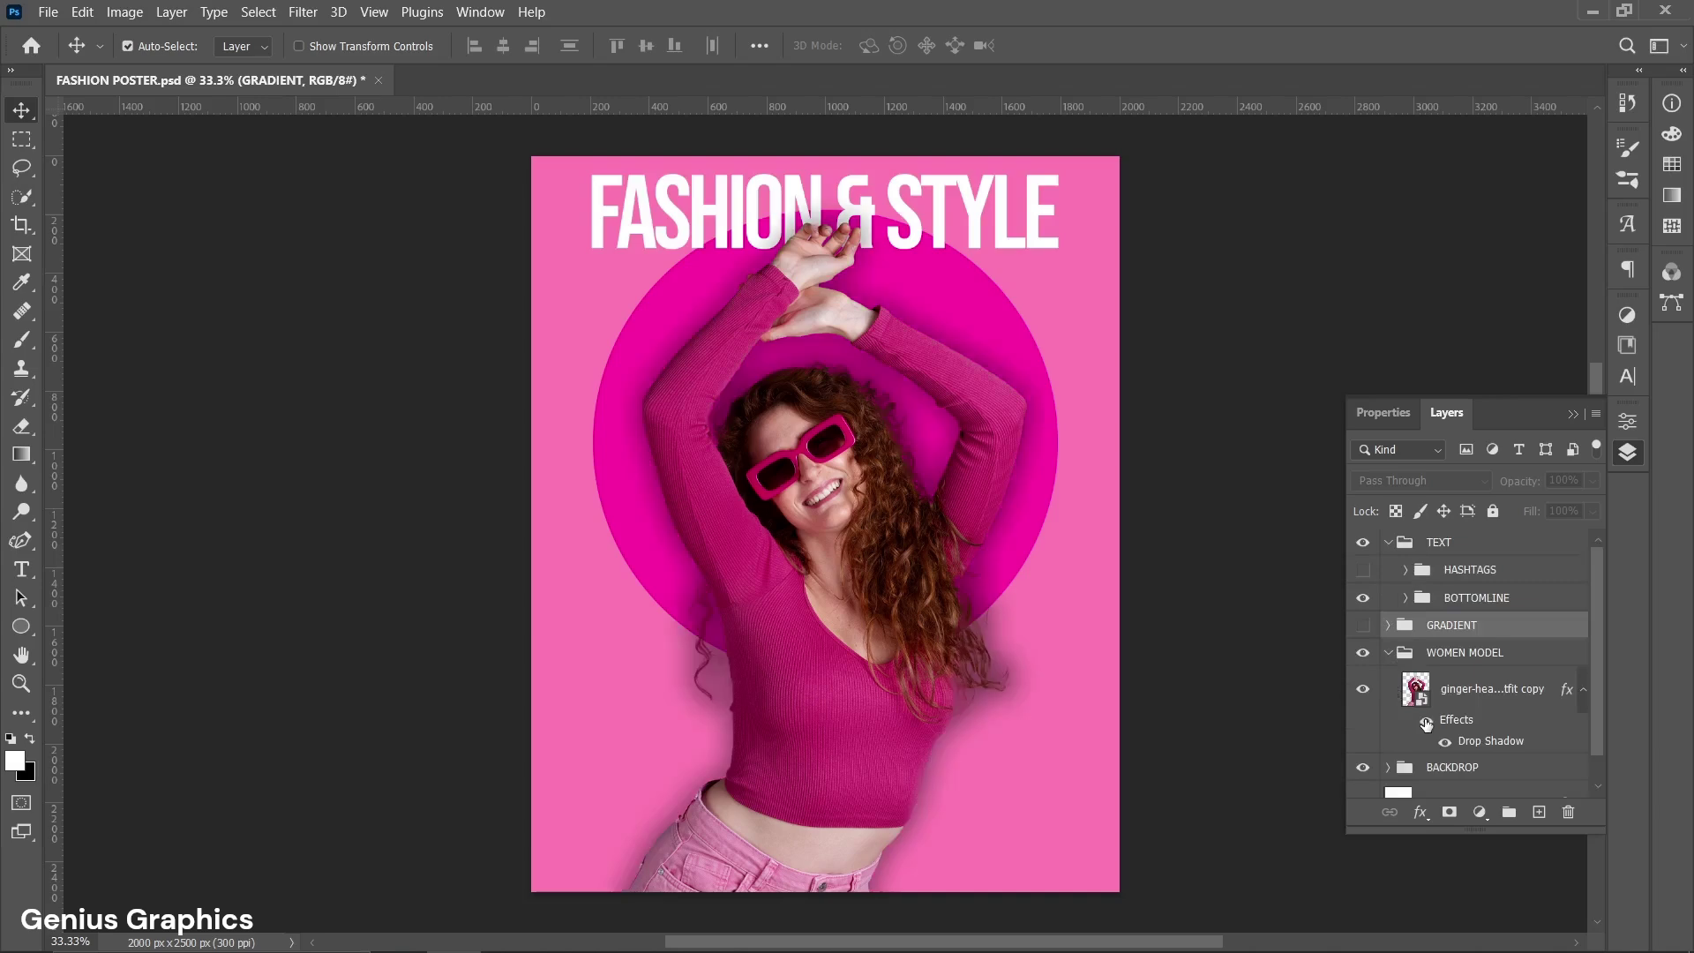
click(1388, 653)
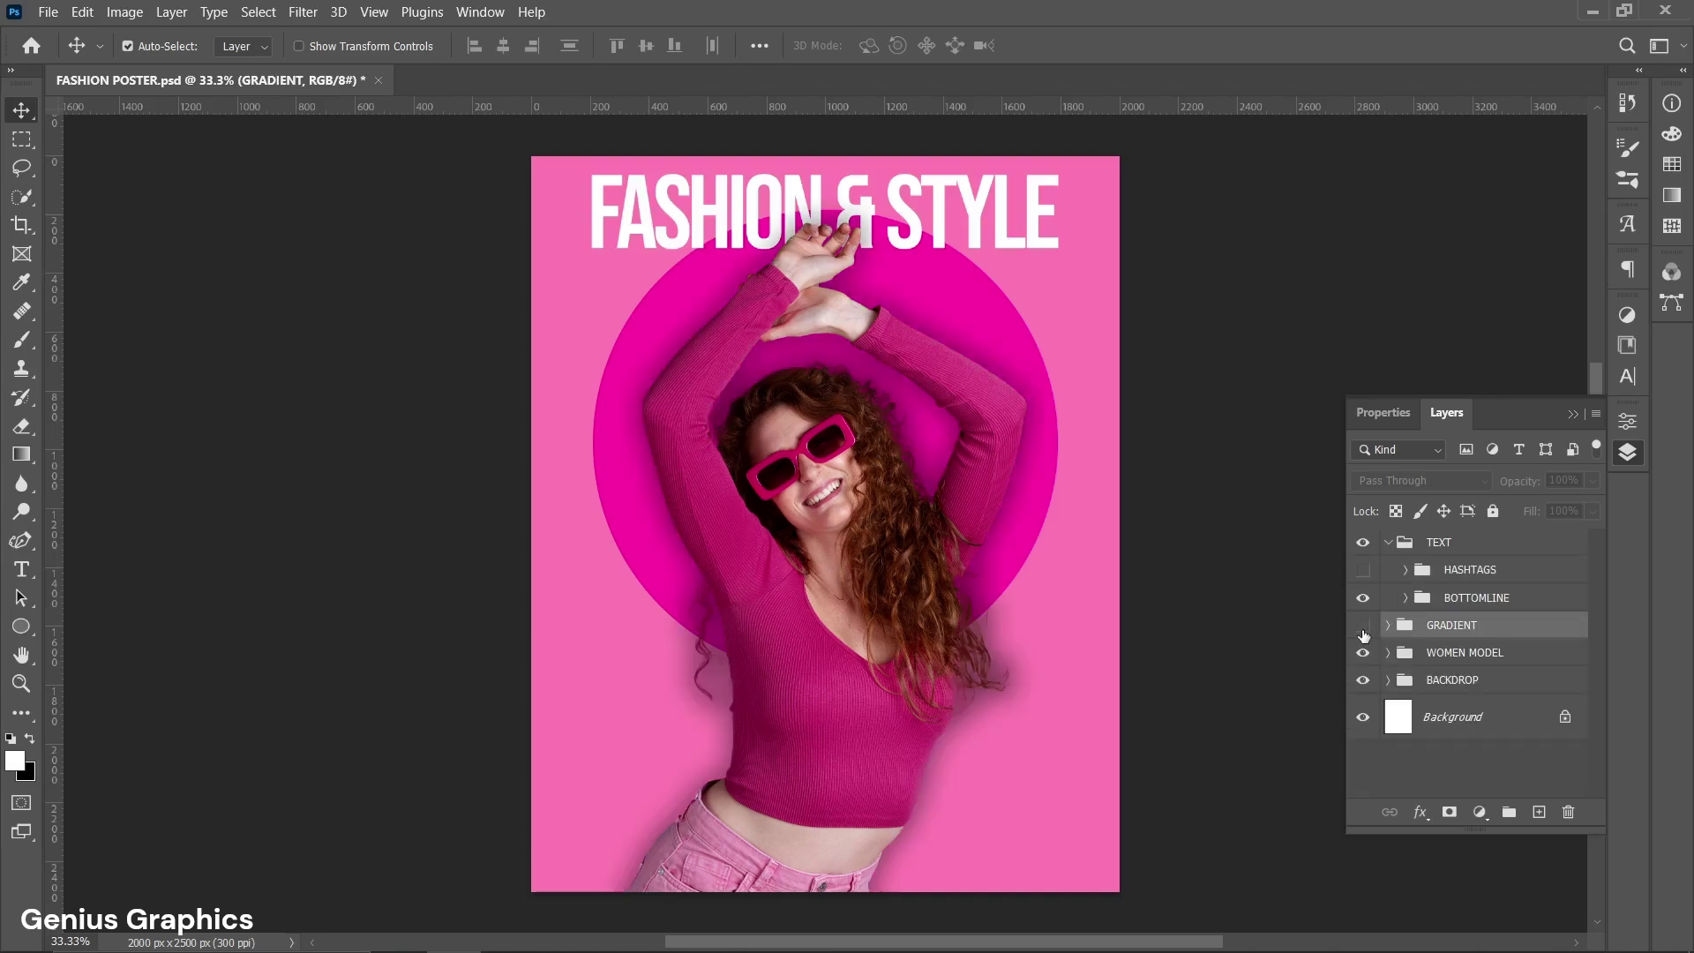
click(1364, 626)
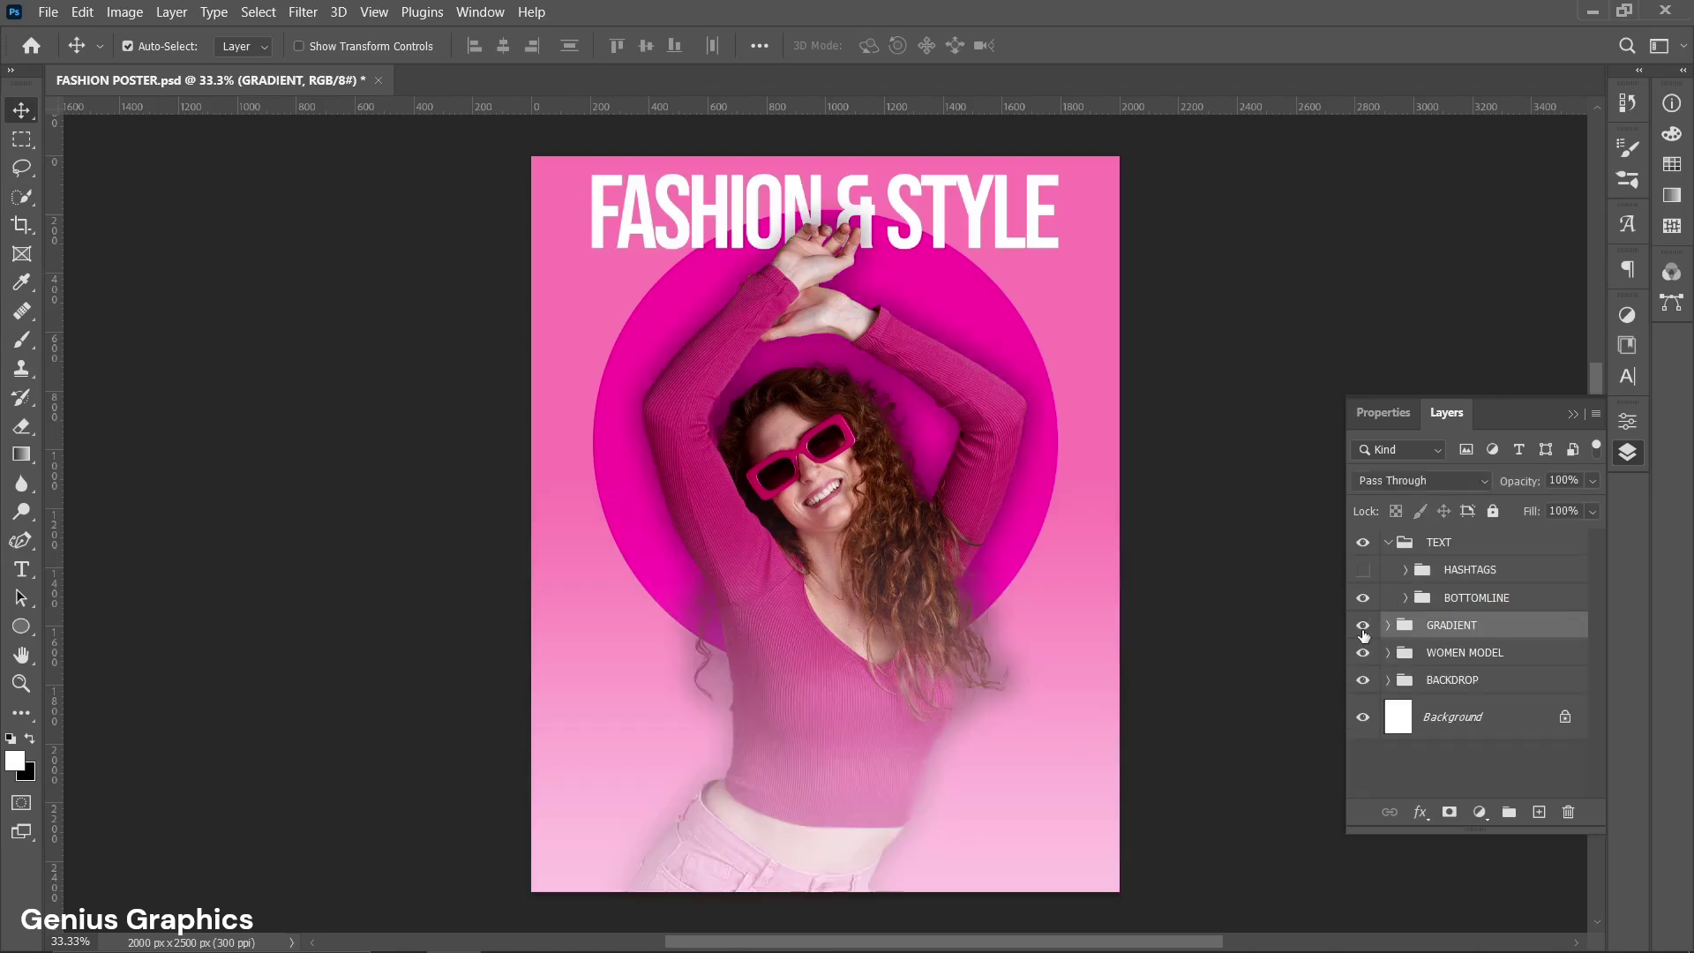
Show the Ageless Fantasy script, its swoosh line, the web address and the hashtags.
click(1405, 599)
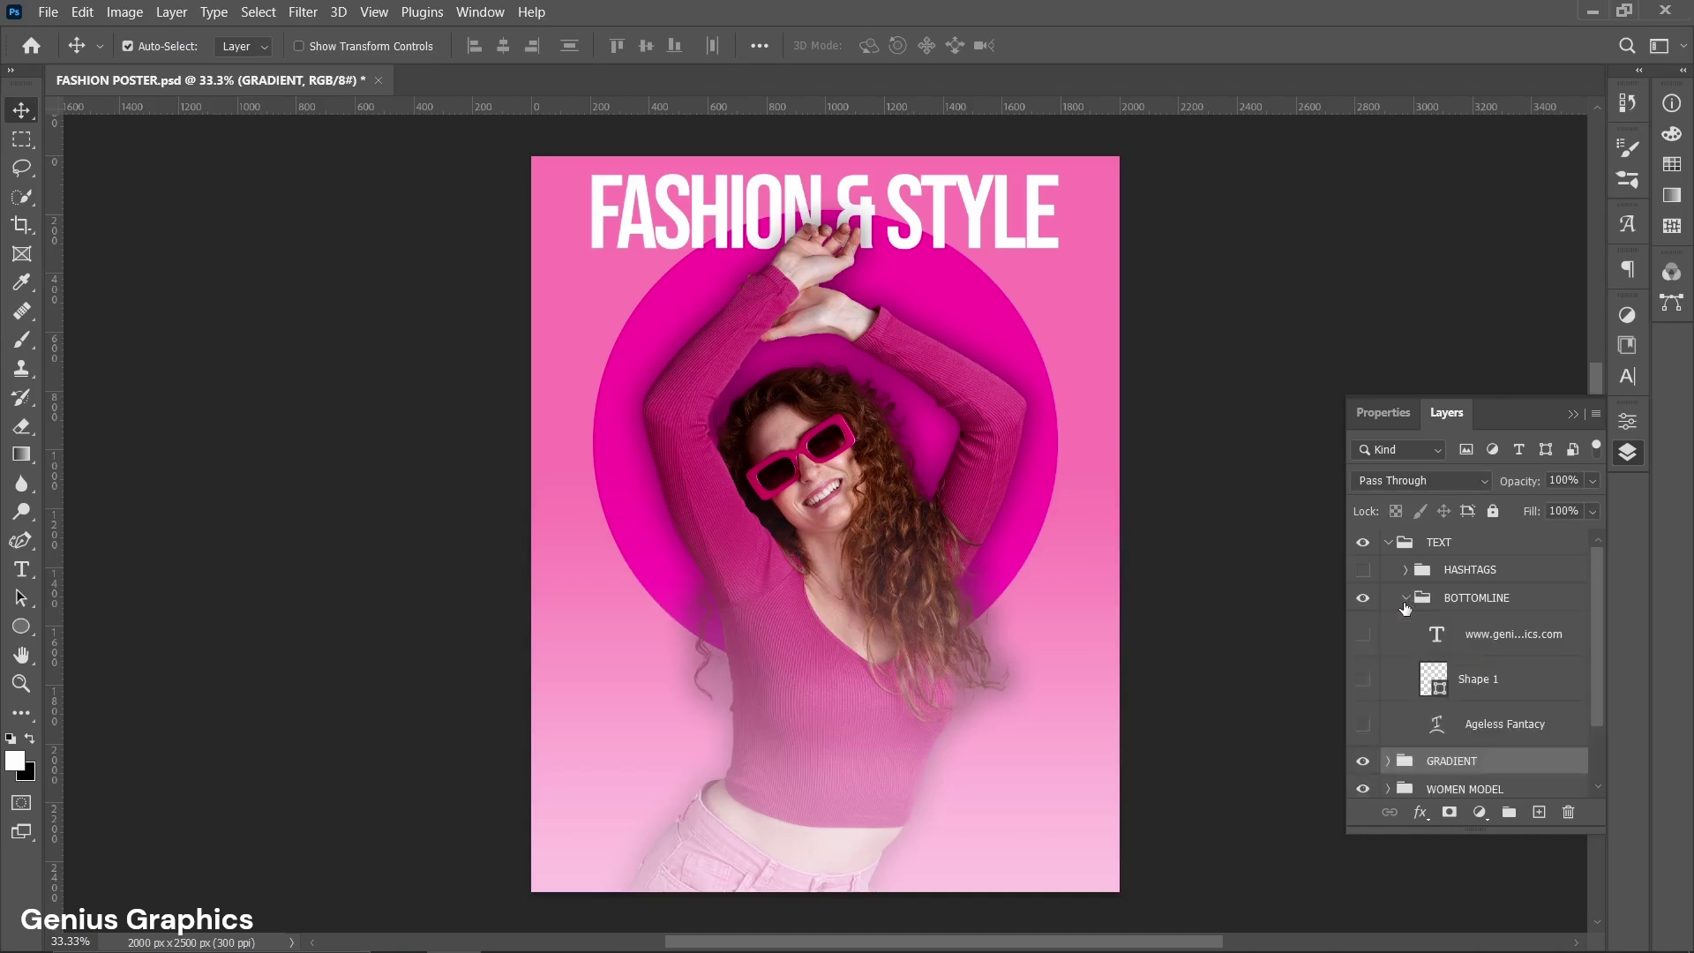
click(1363, 723)
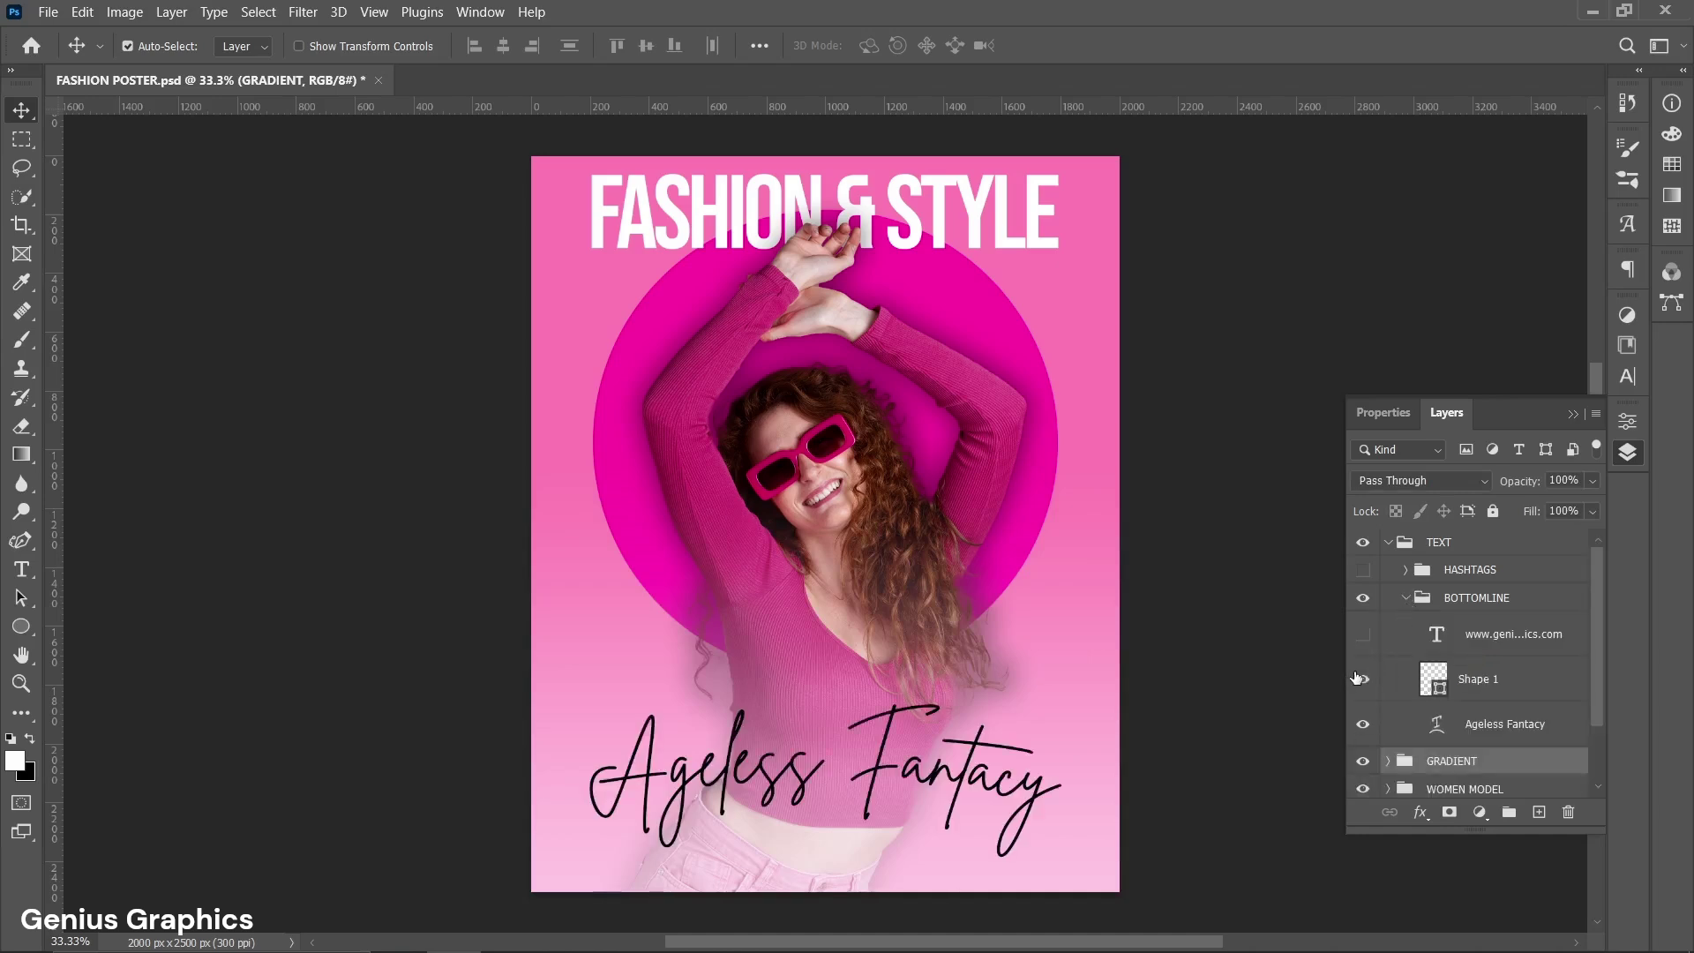
click(1360, 678)
click(1364, 637)
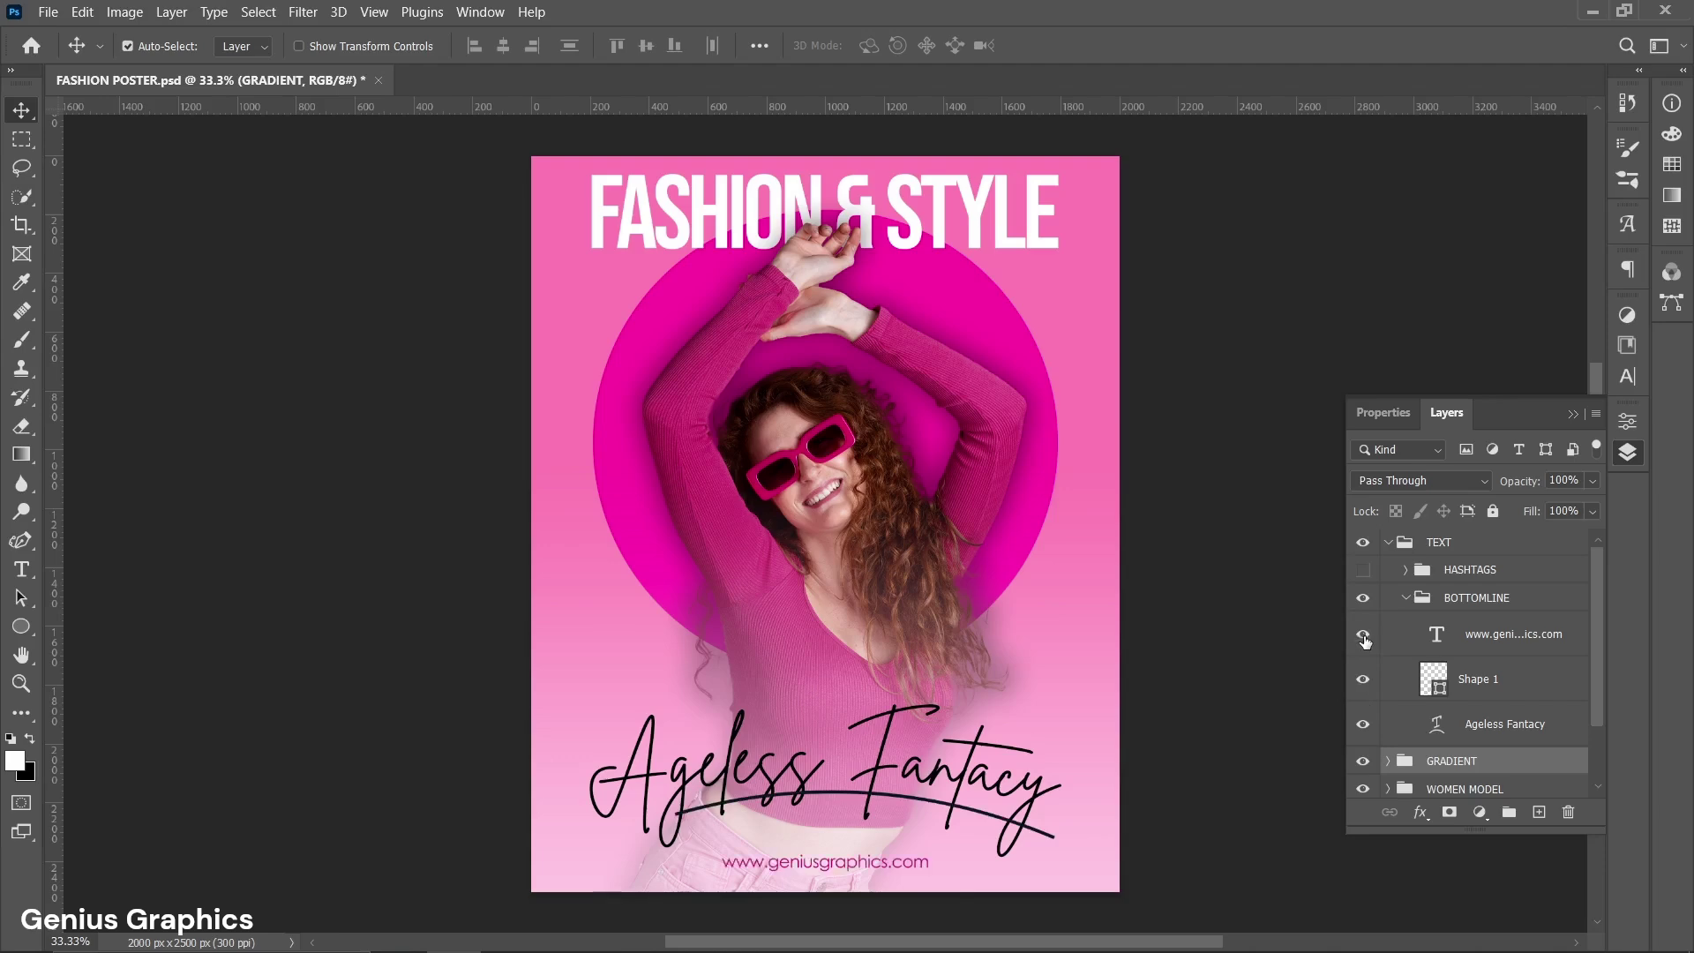
click(1407, 598)
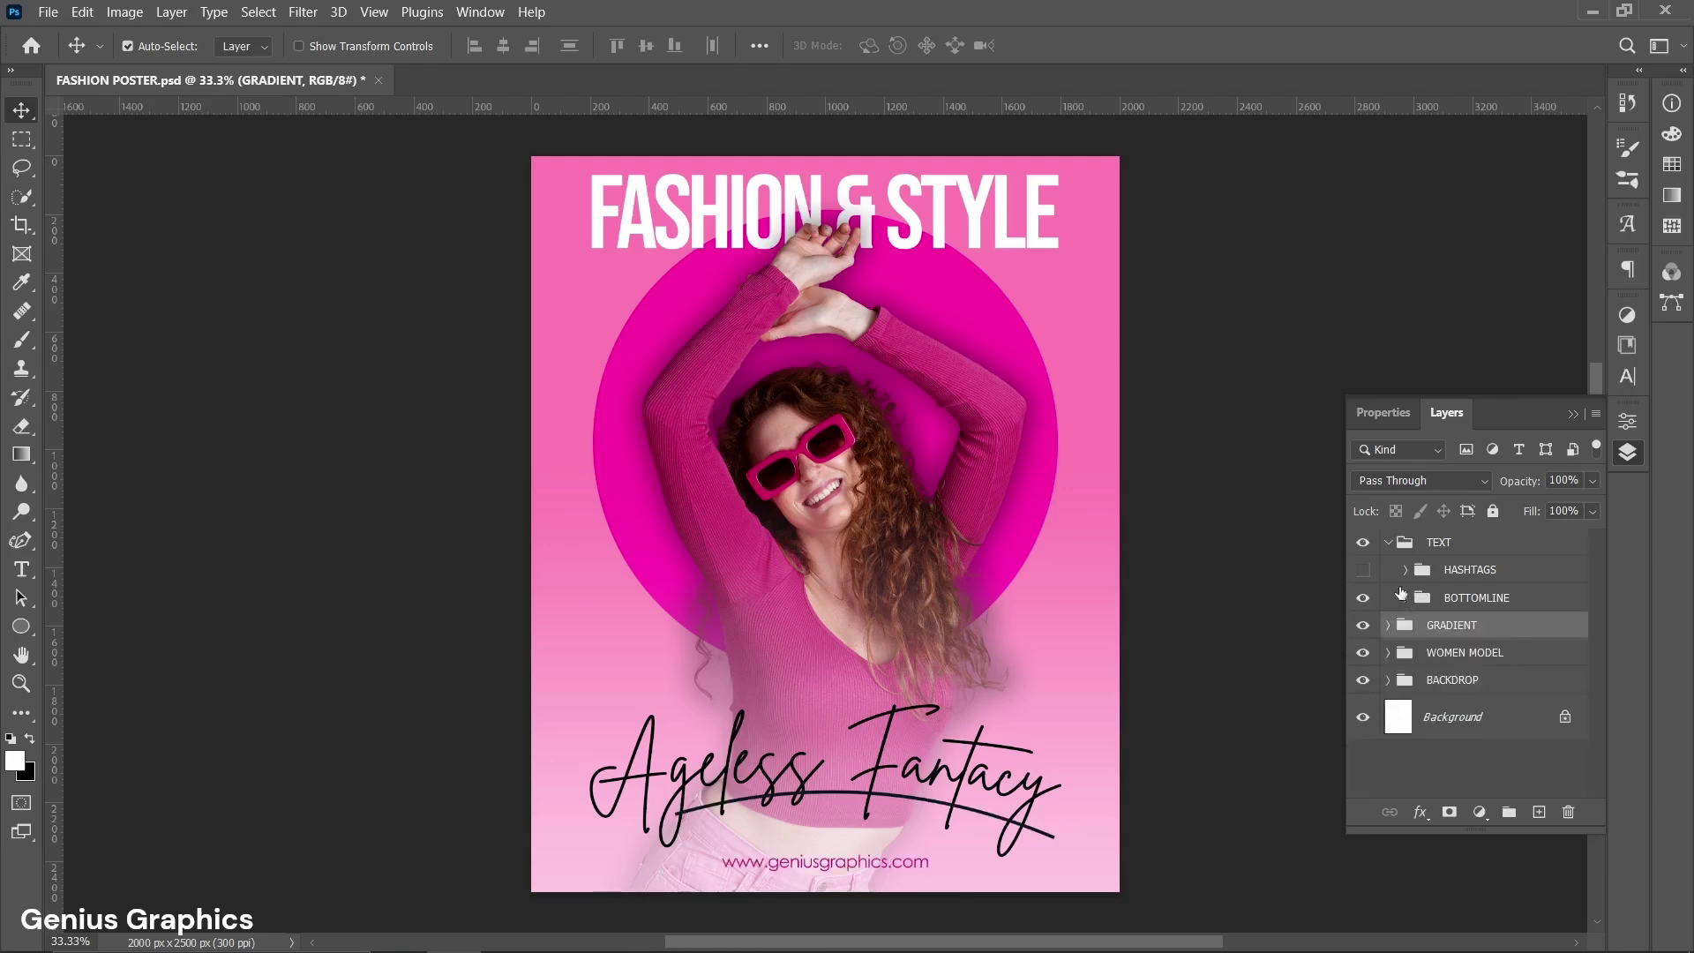
click(1363, 570)
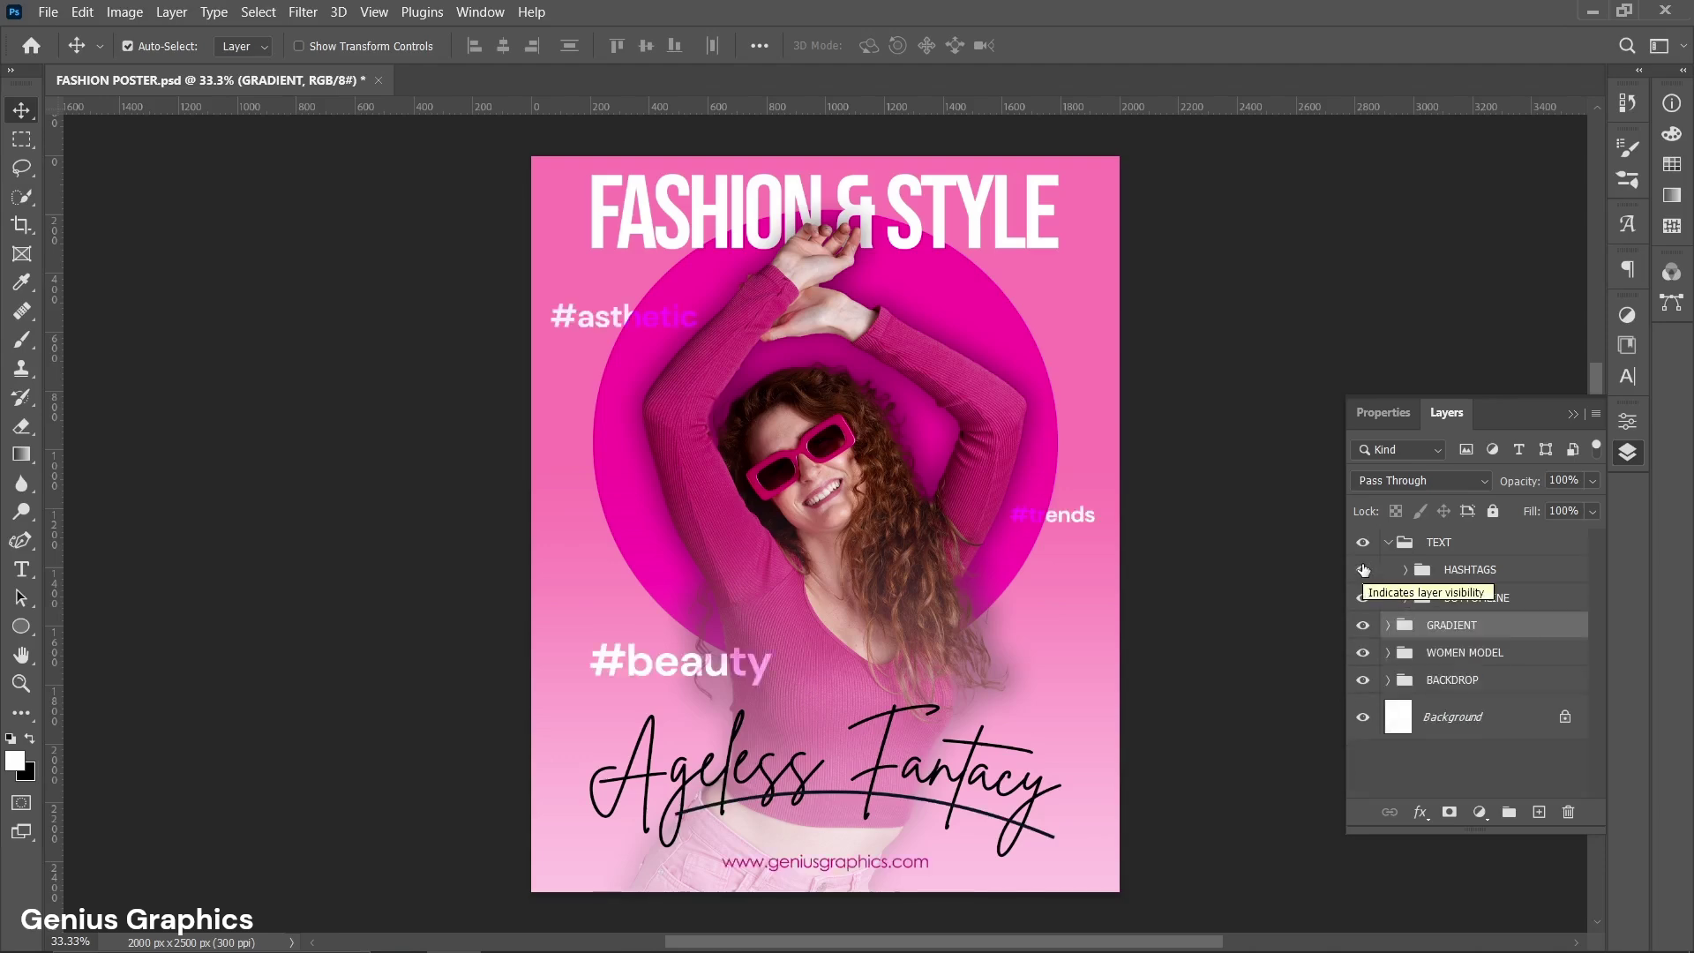
click(1388, 543)
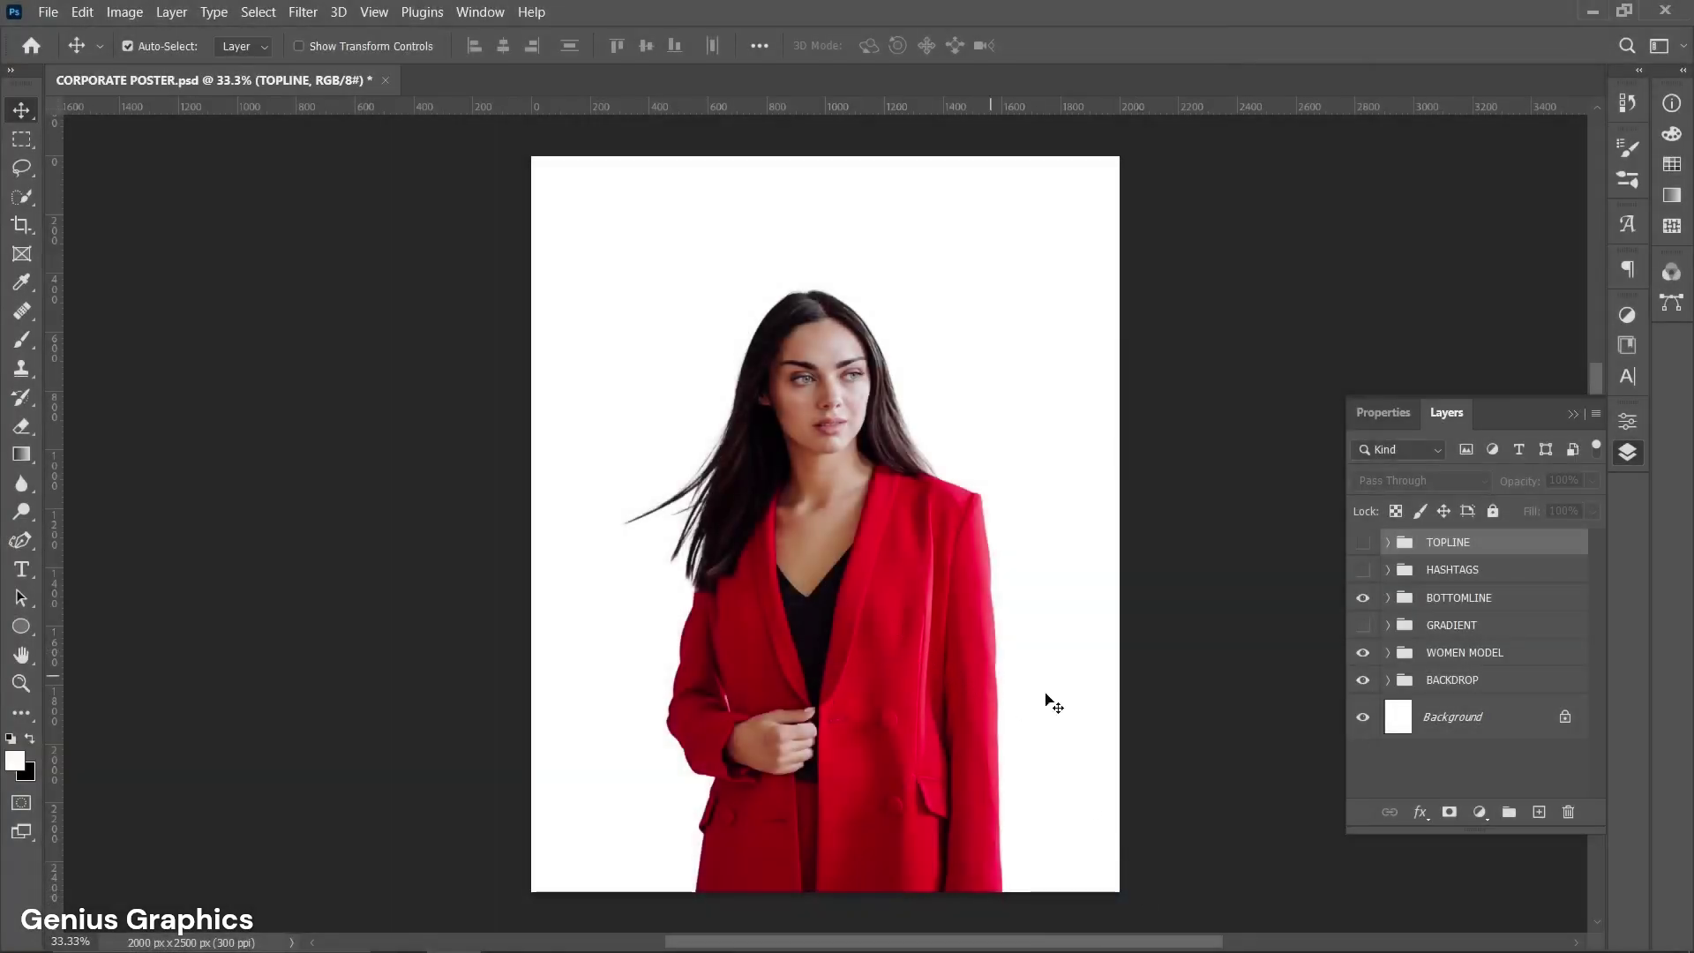
Show the pink backdrop, dark red circle, model shadow, pink gradient and PROFESSIONALISM headline.
click(1388, 681)
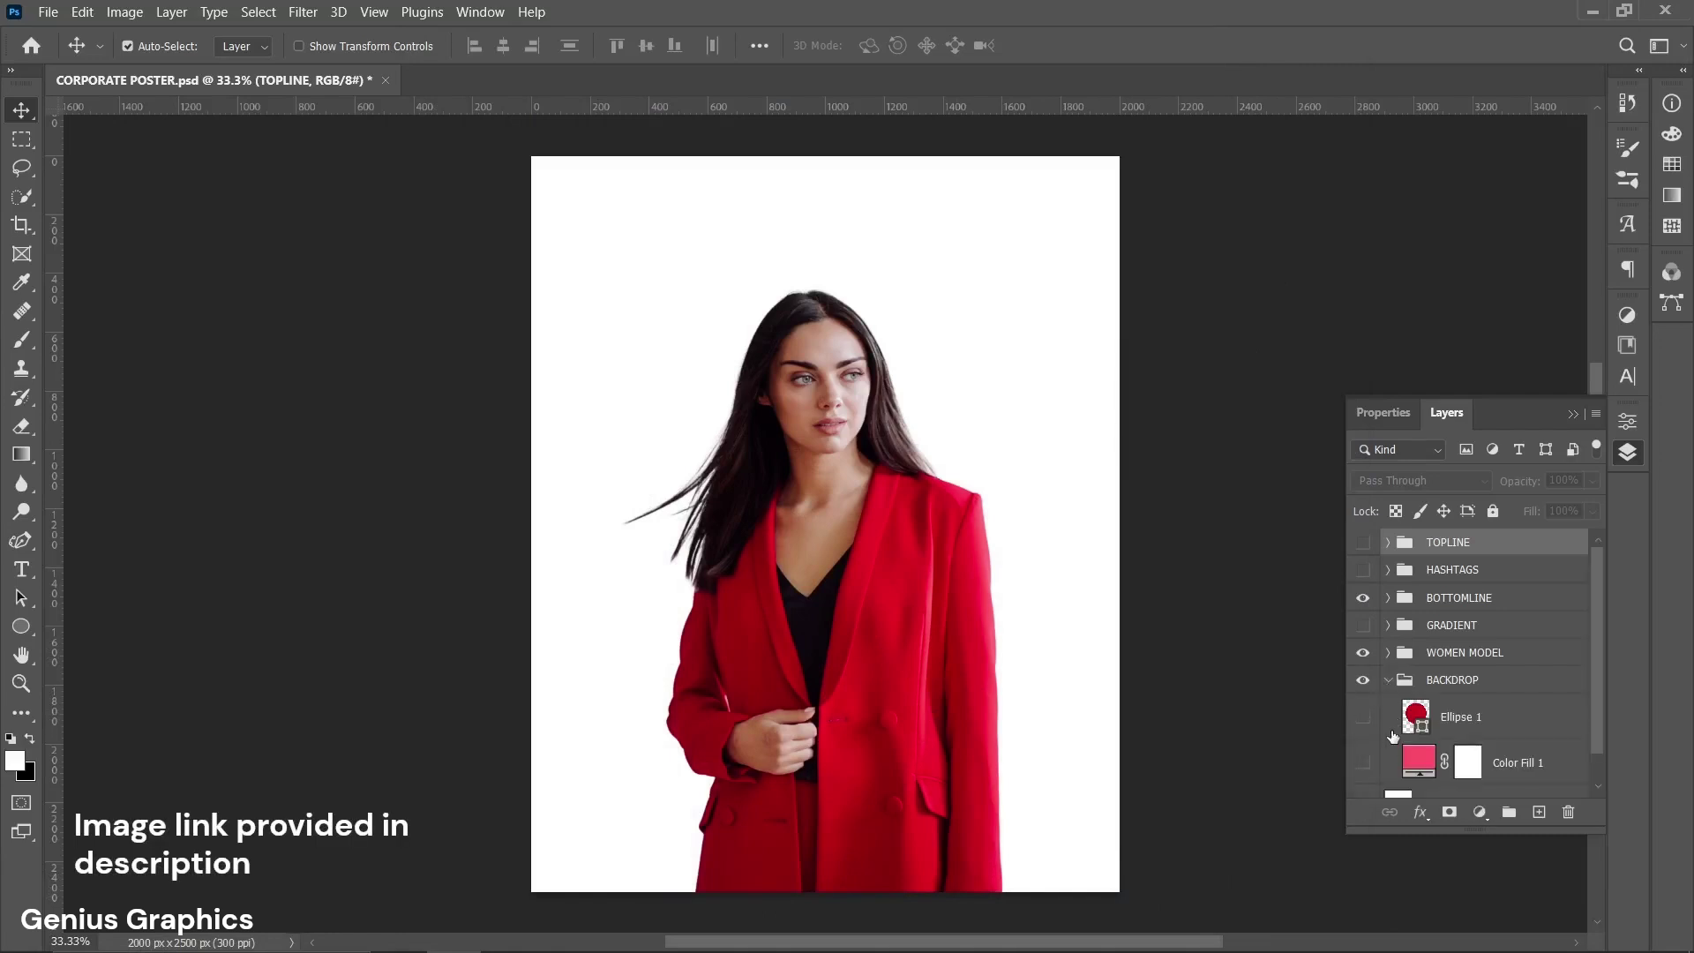
click(1363, 762)
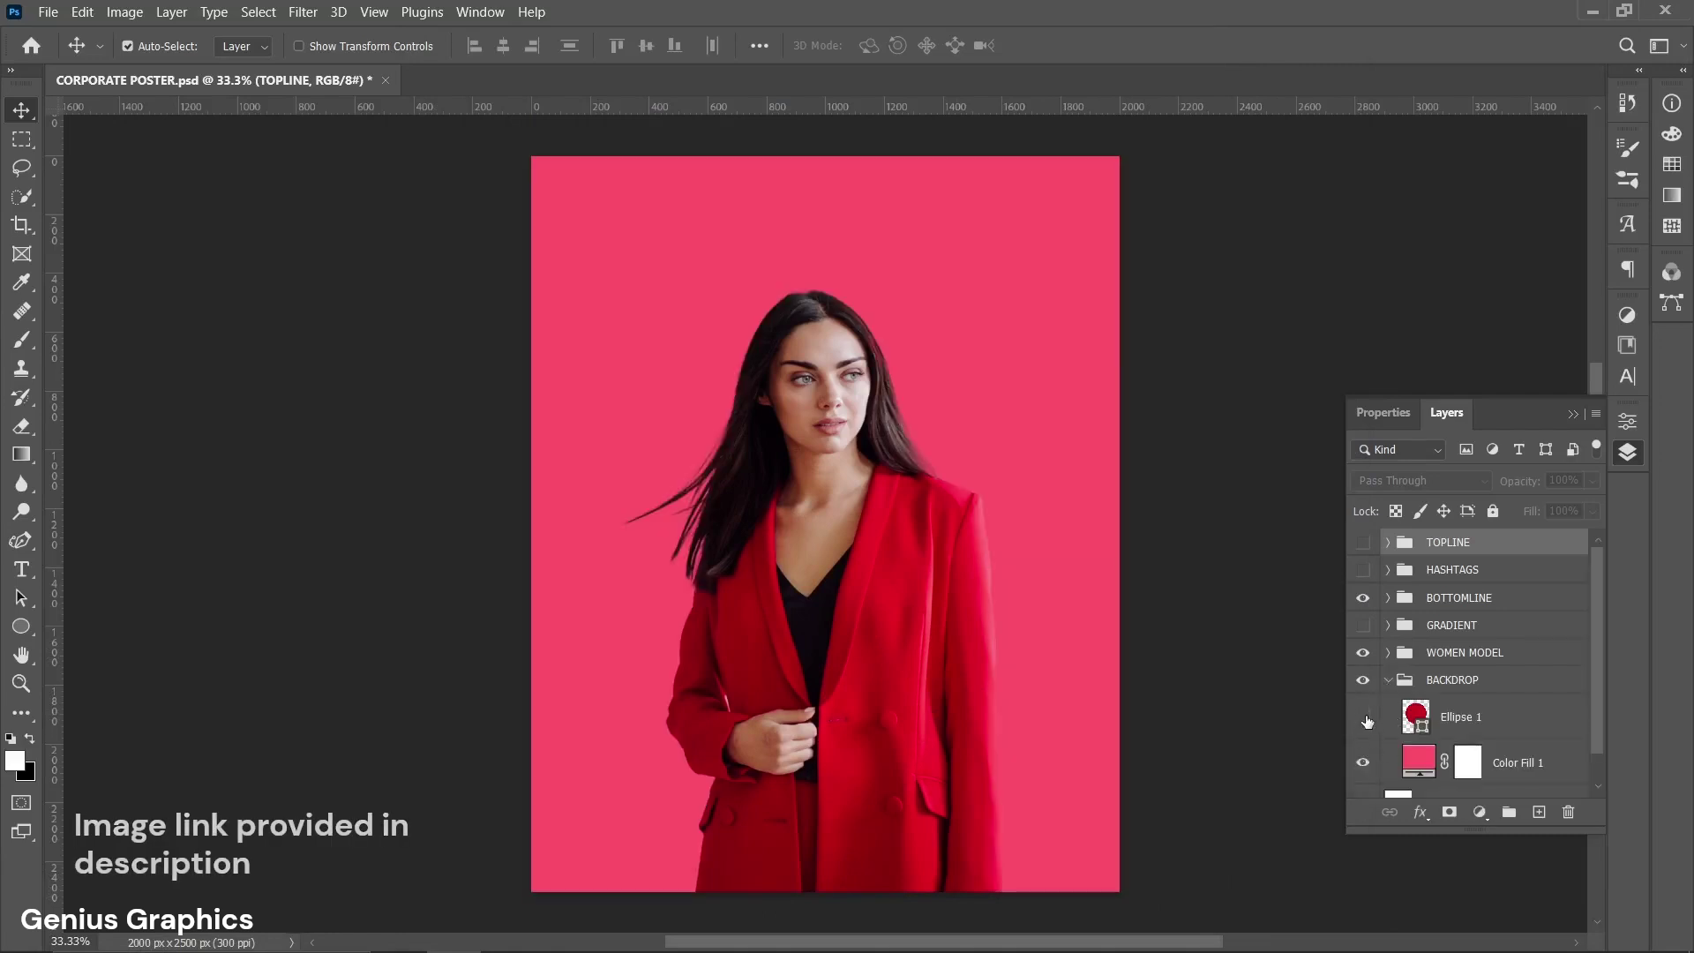
click(1363, 717)
click(1388, 679)
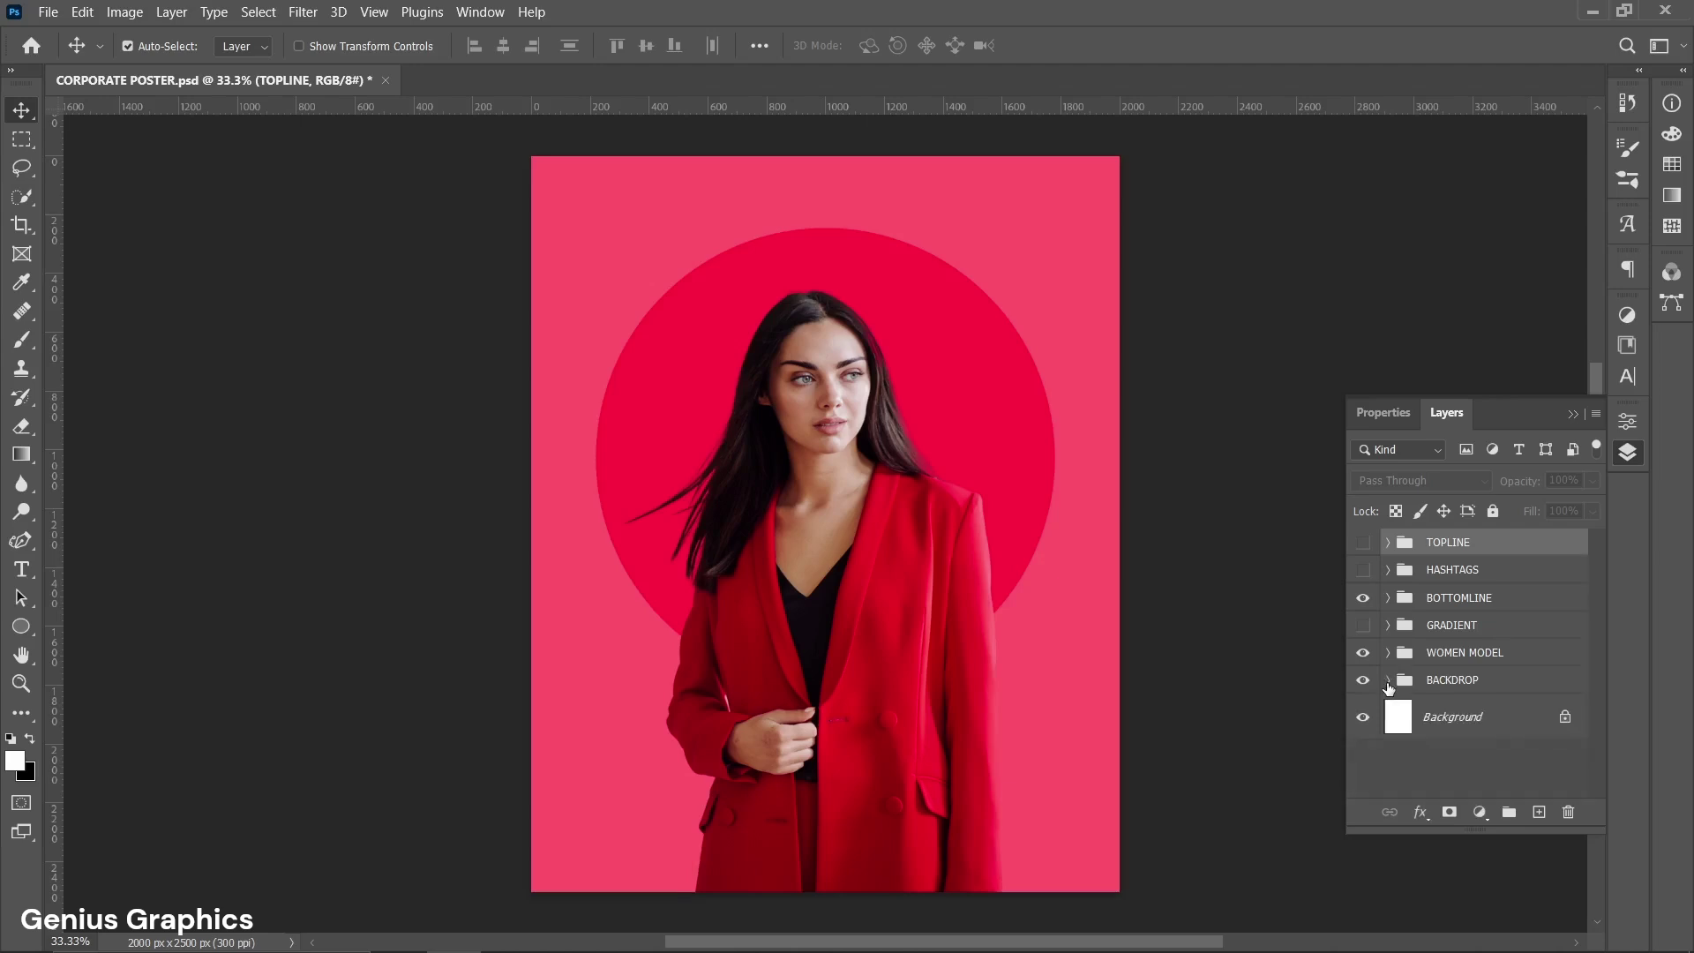
click(1388, 653)
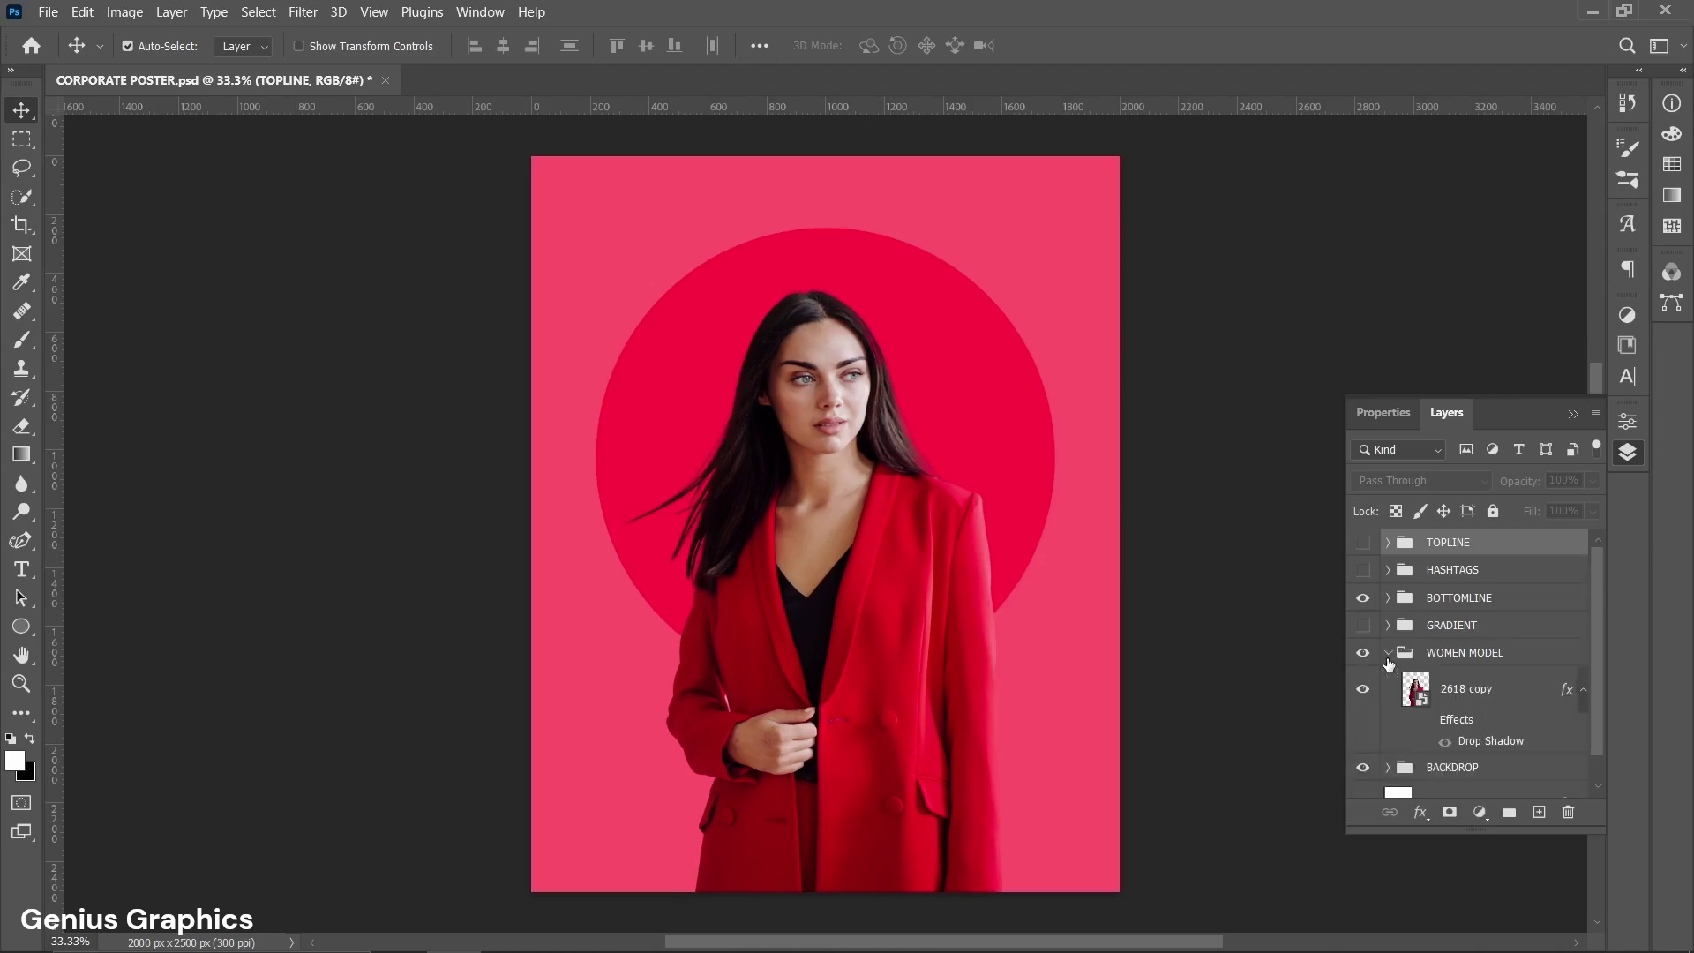
click(1426, 721)
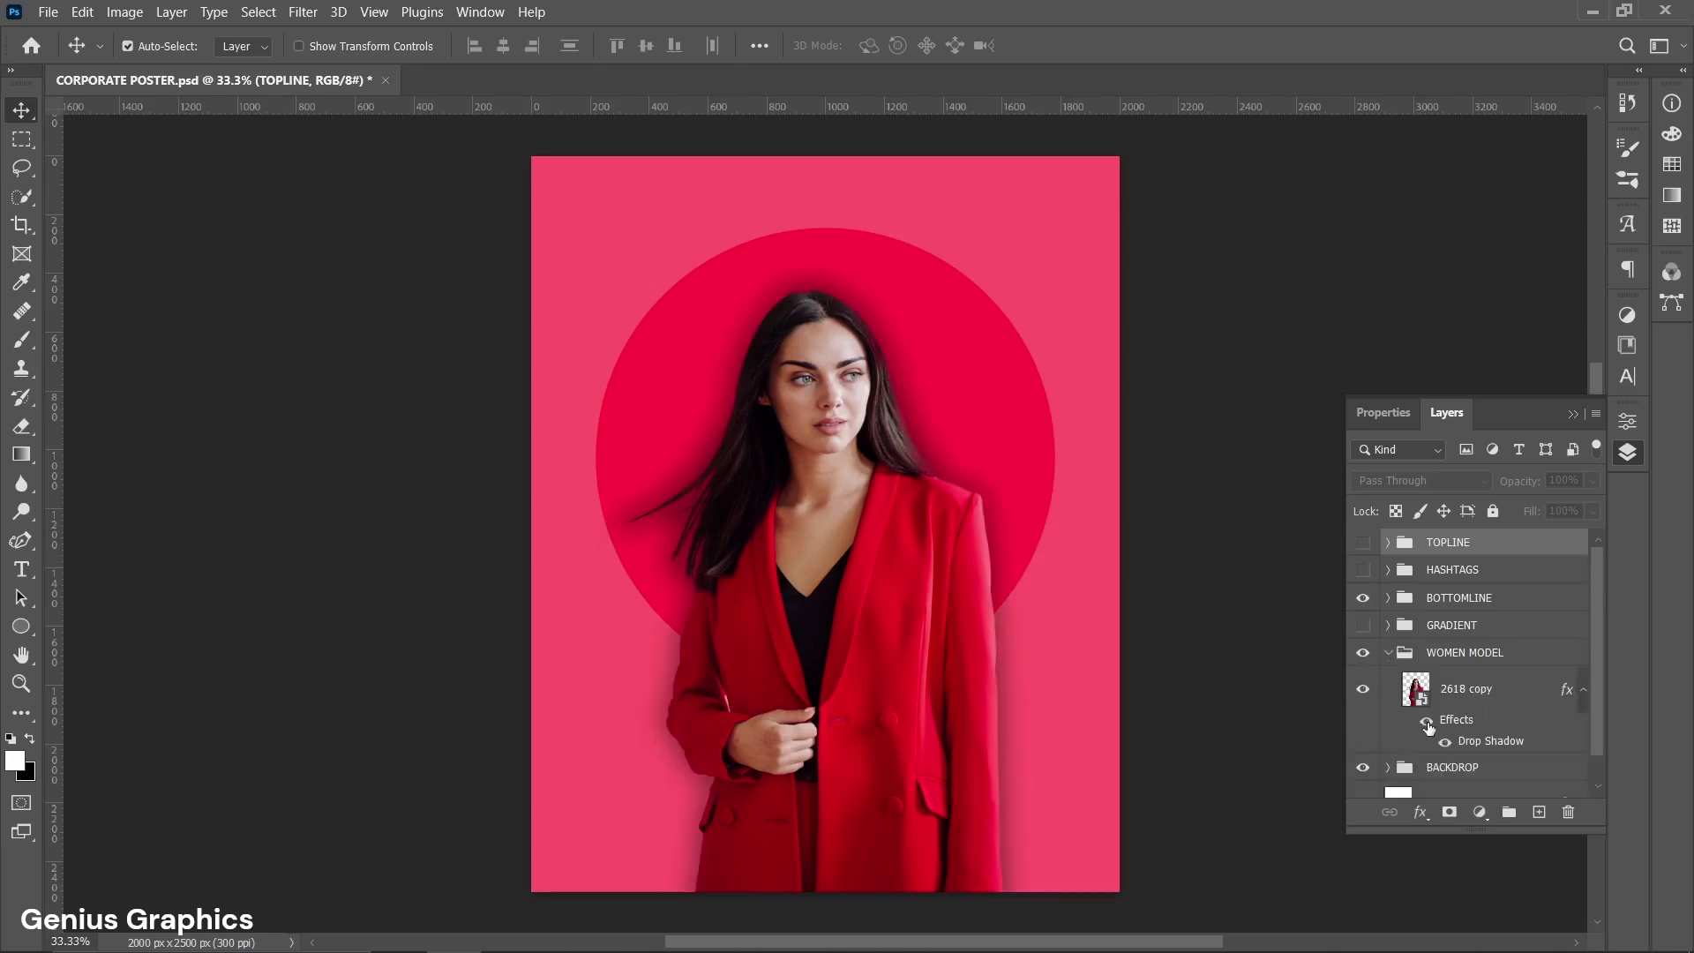
click(1388, 653)
click(1363, 626)
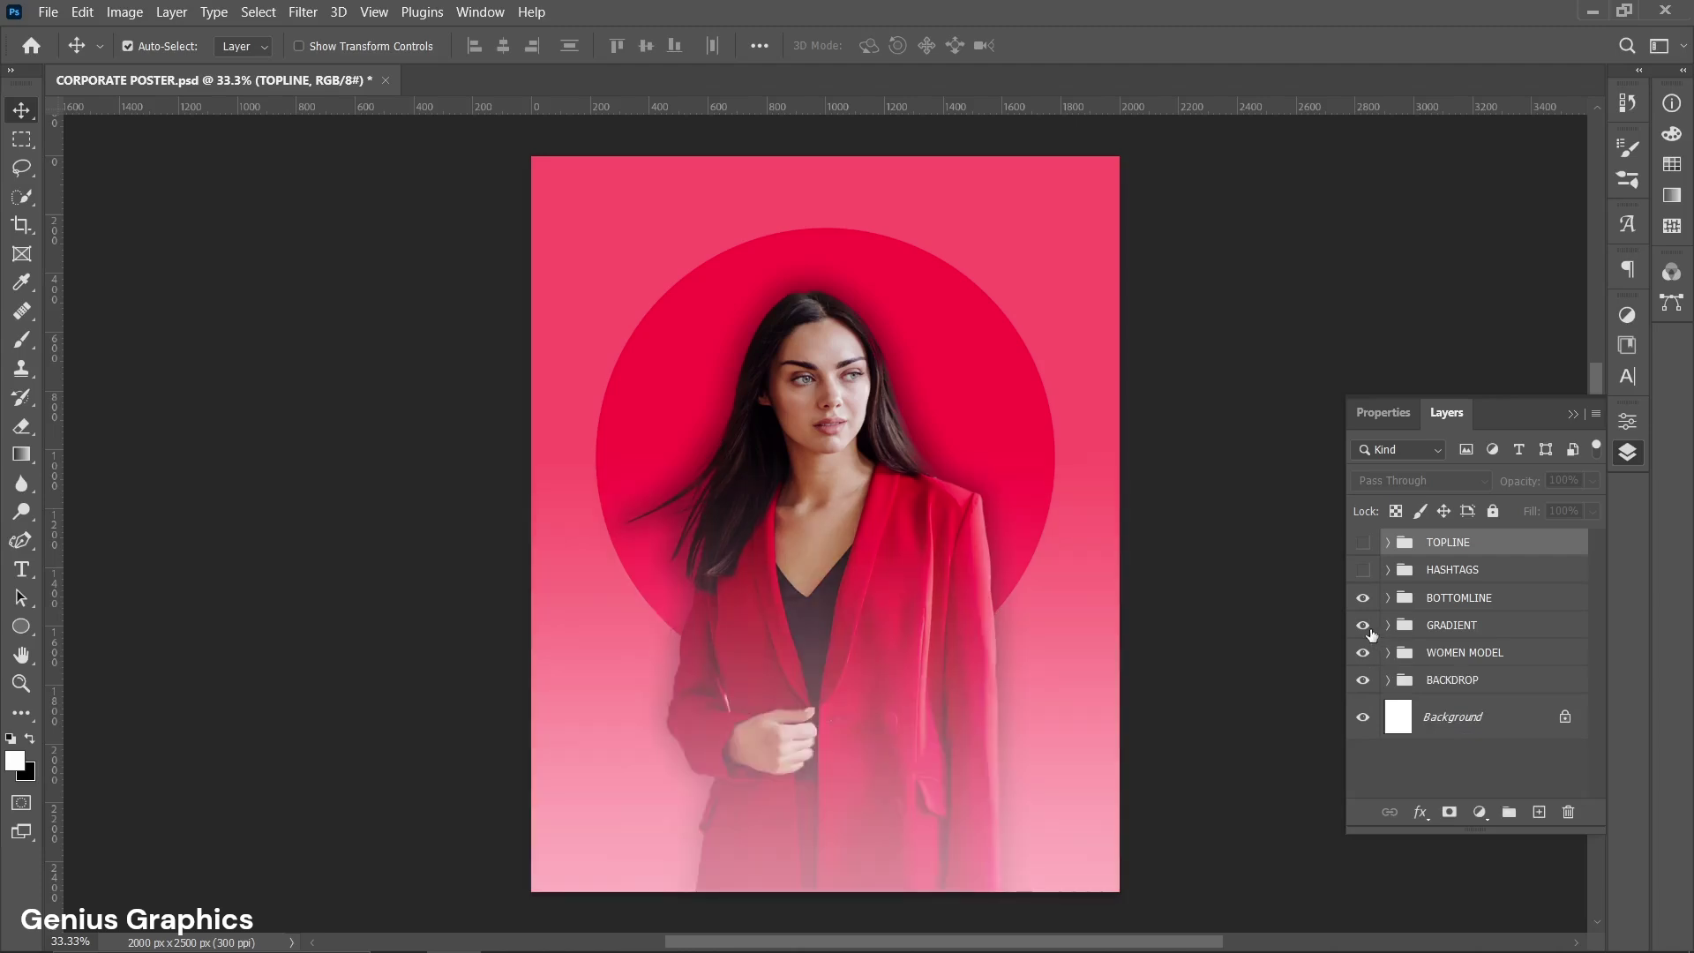
click(1364, 543)
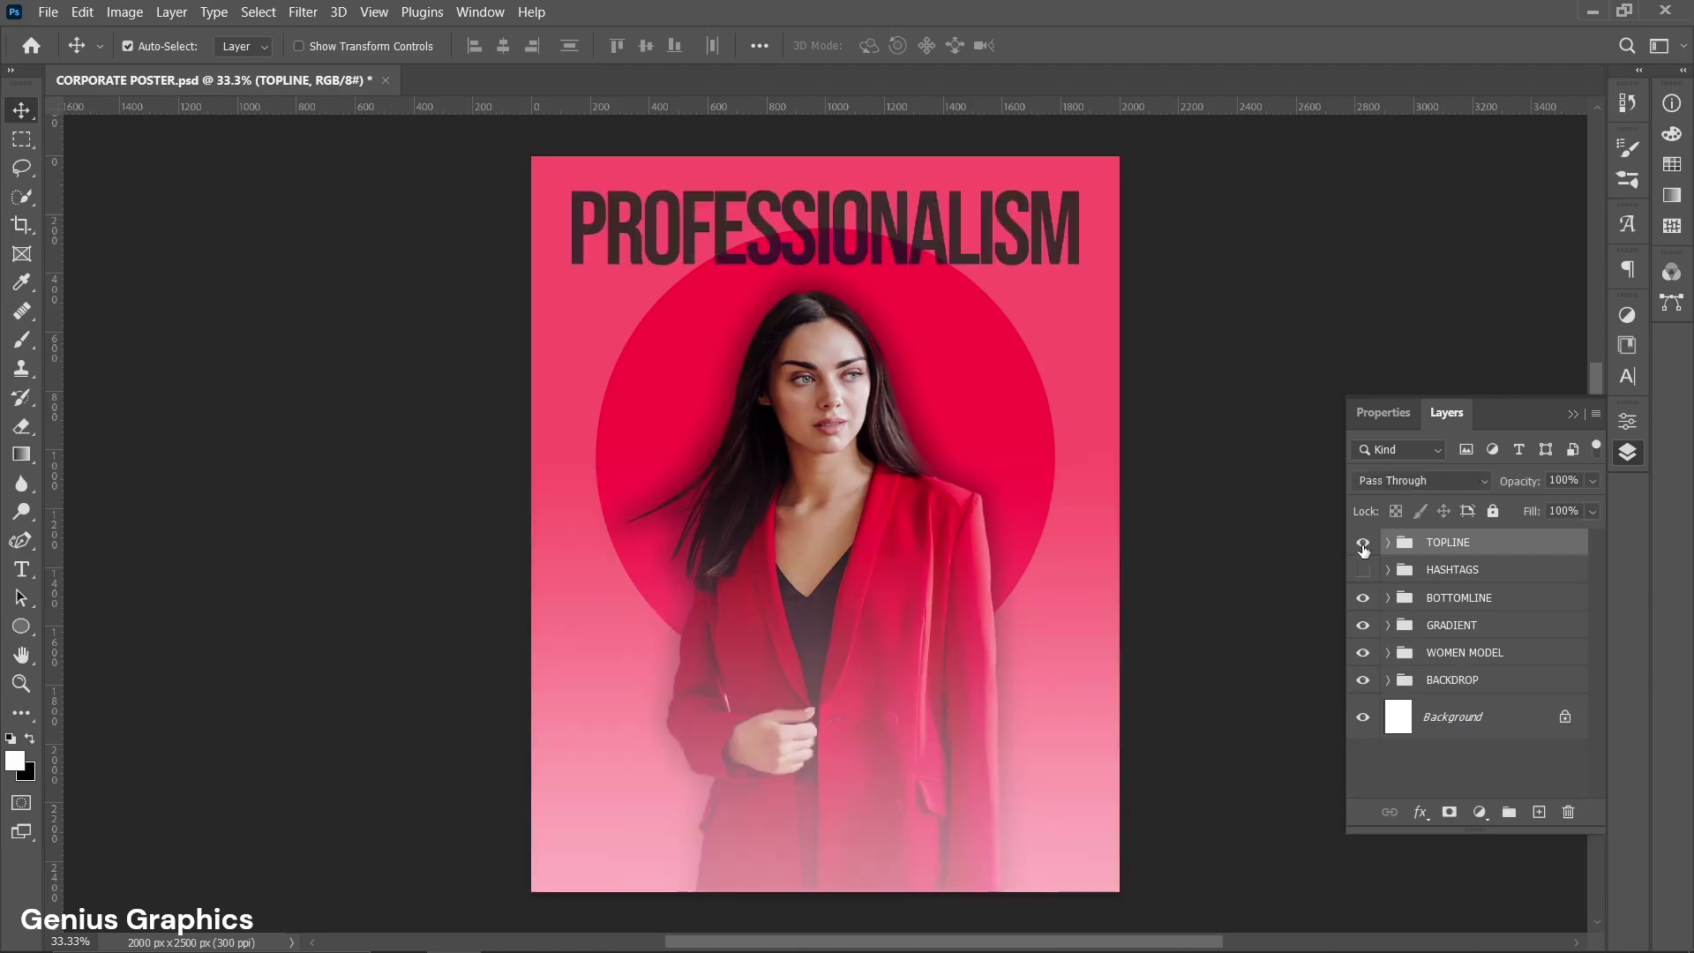
Show the Being effortless script, its underline, the web address and the three hashtags.
click(1388, 598)
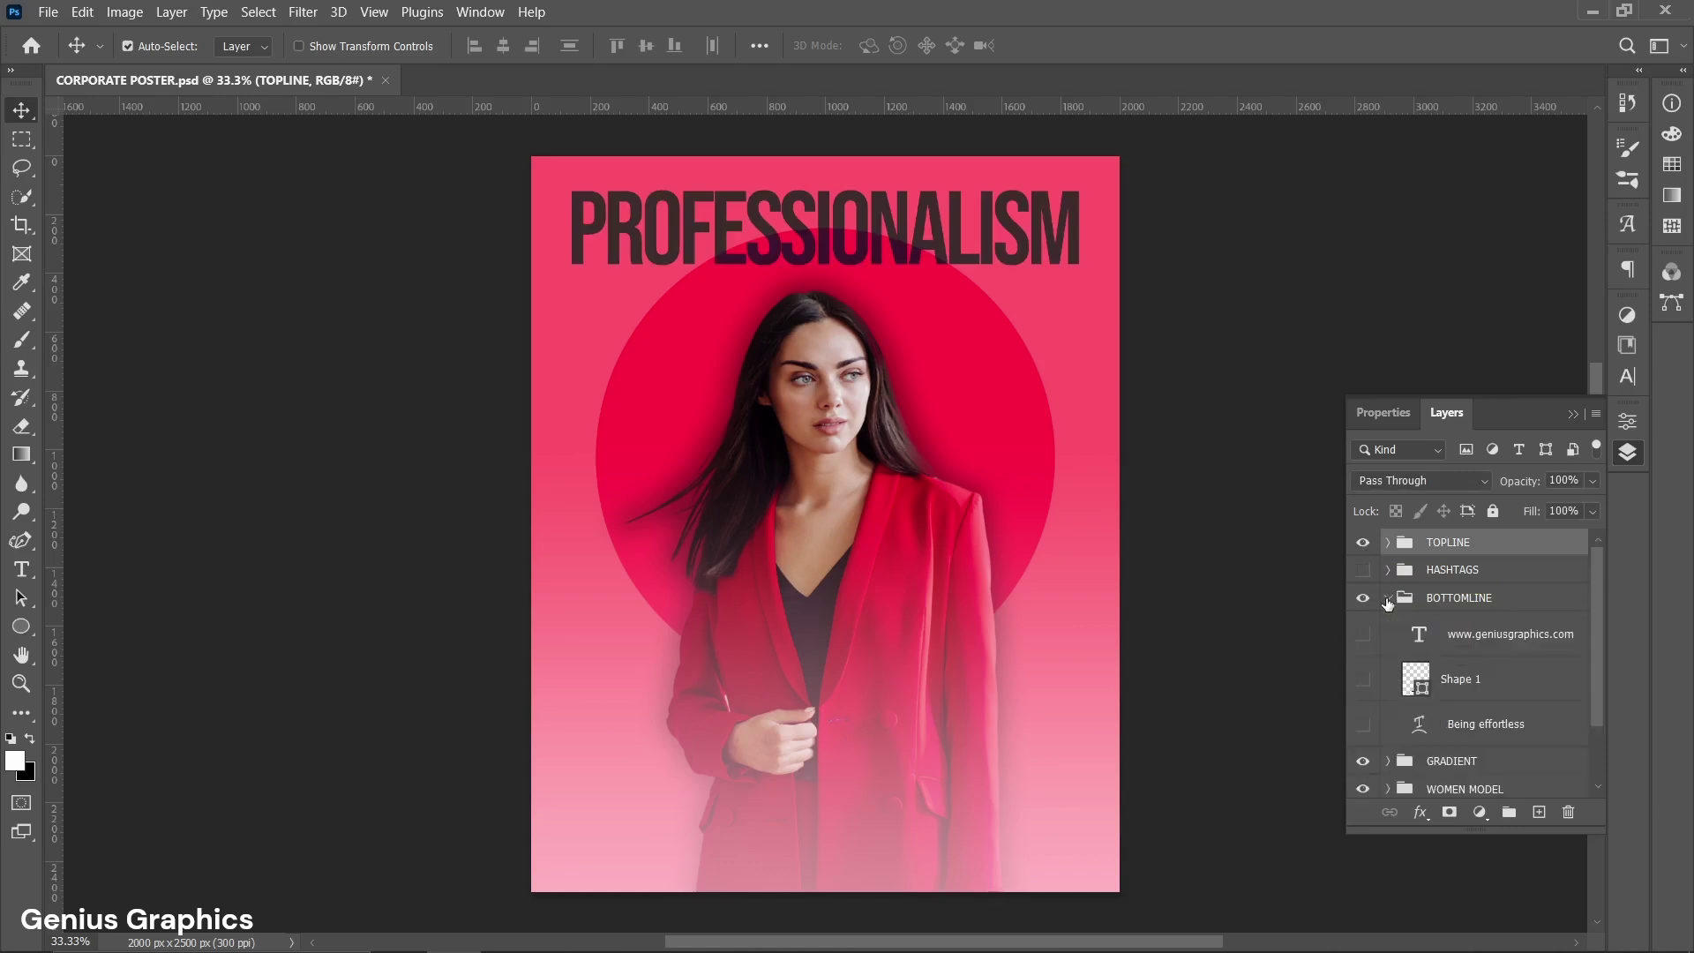
click(1363, 680)
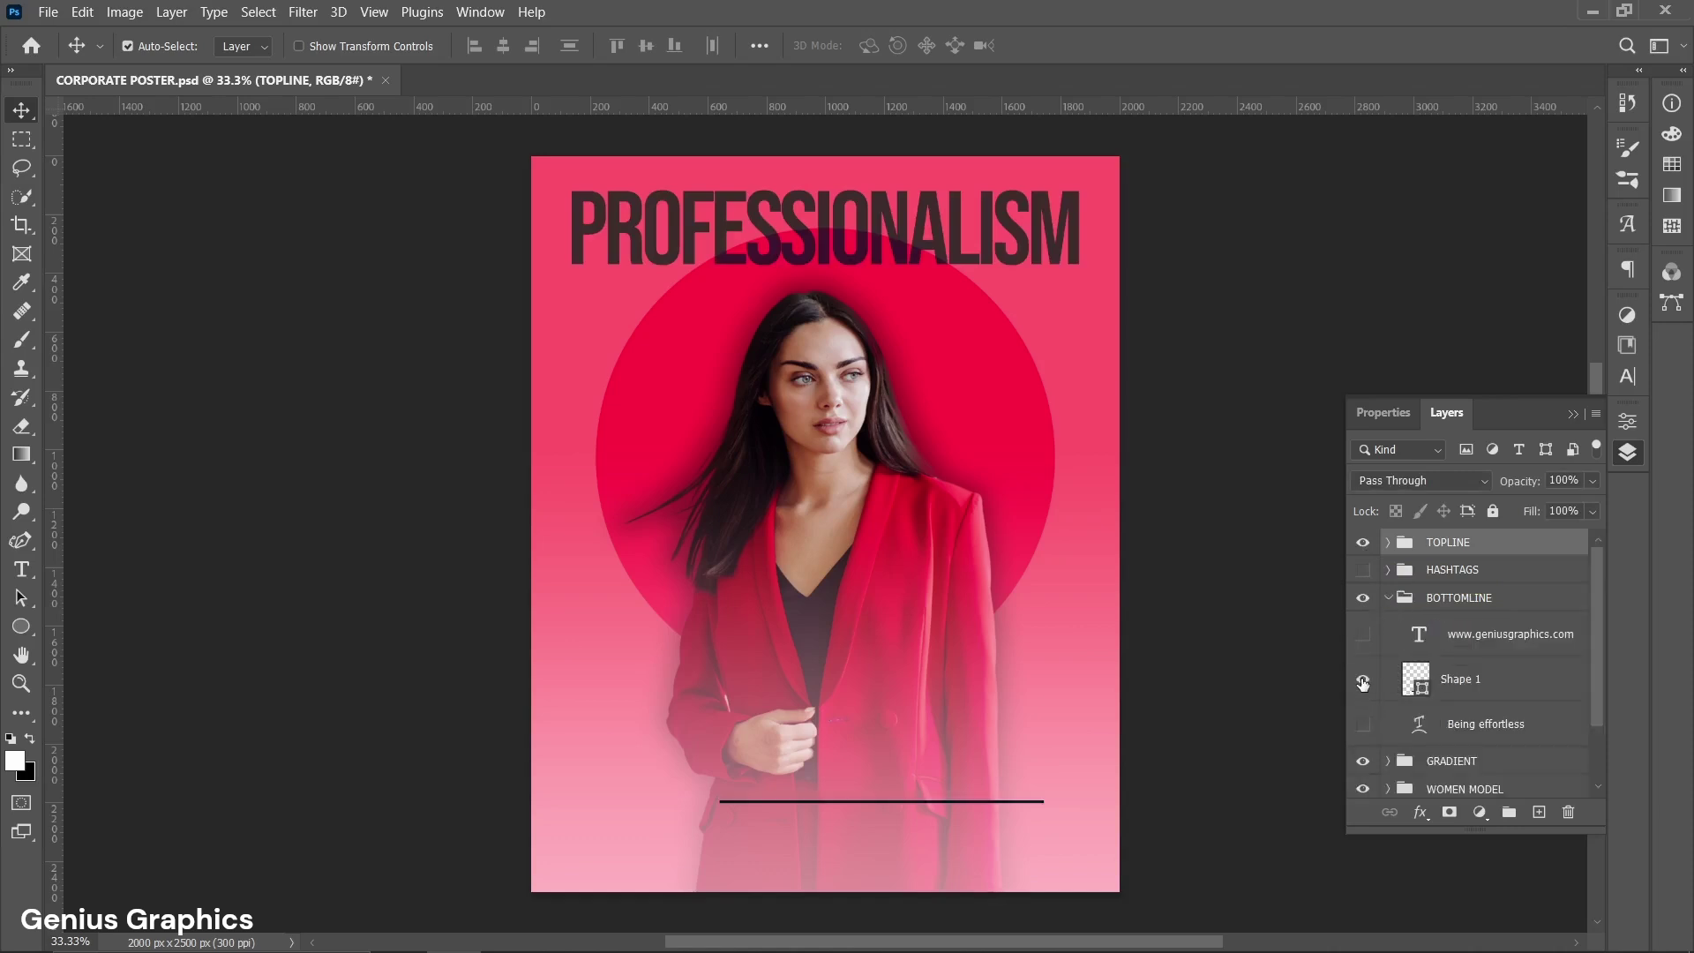
click(1363, 681)
click(1368, 724)
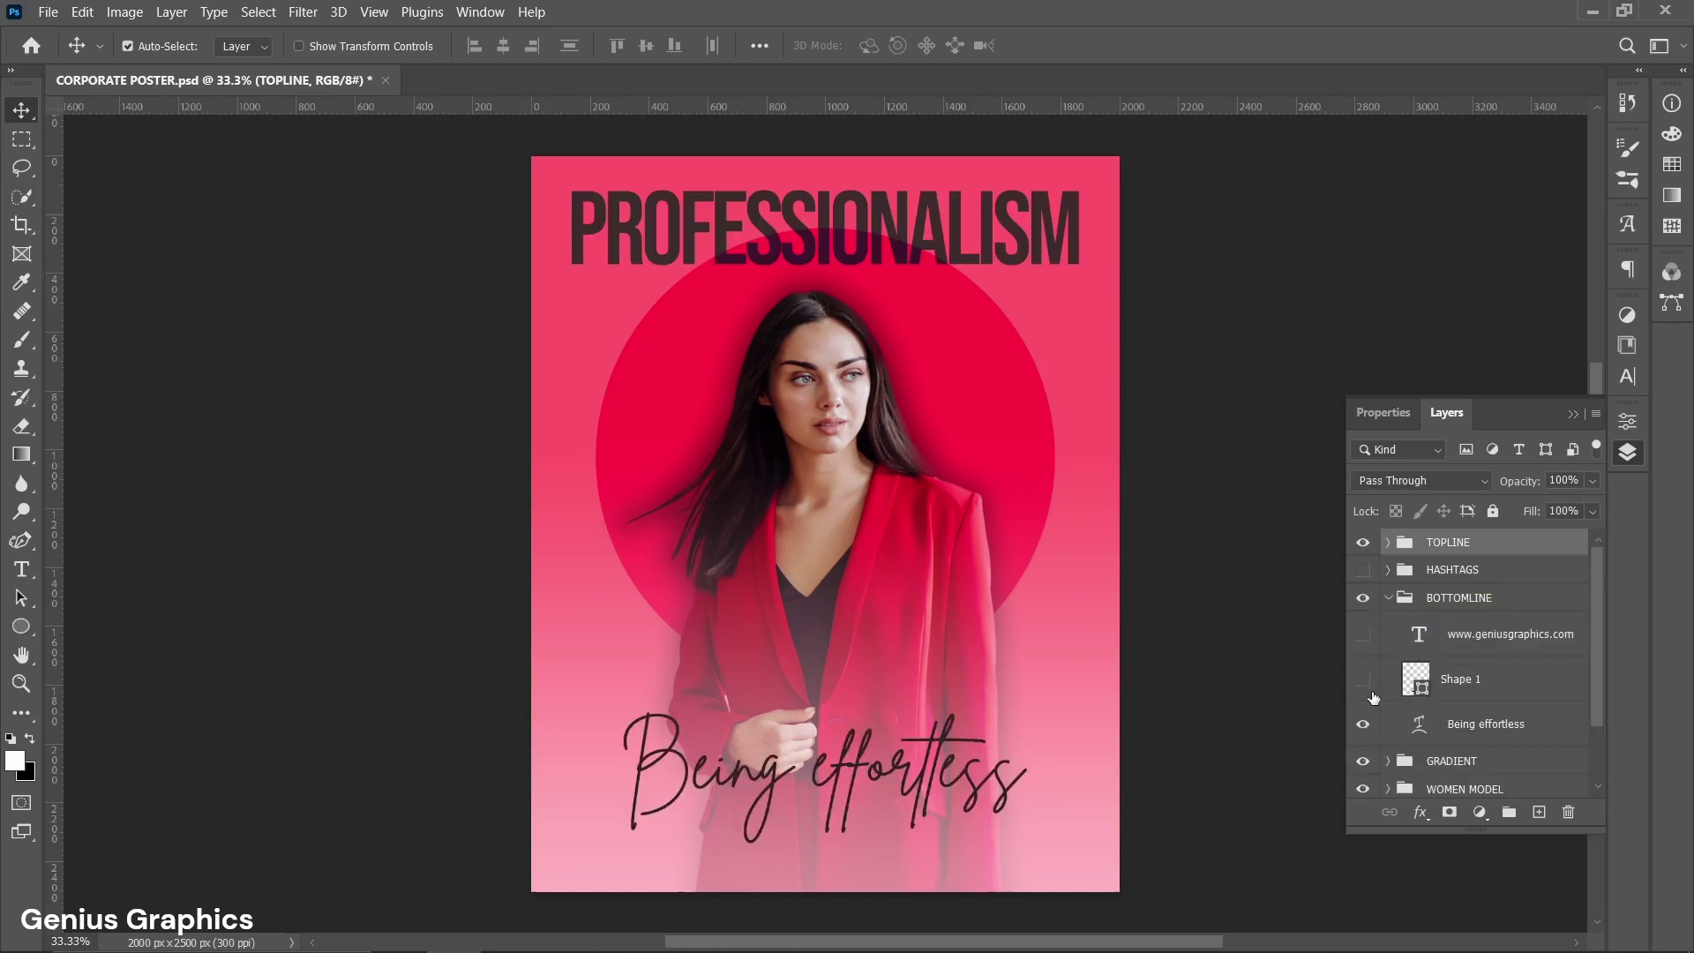
click(1363, 680)
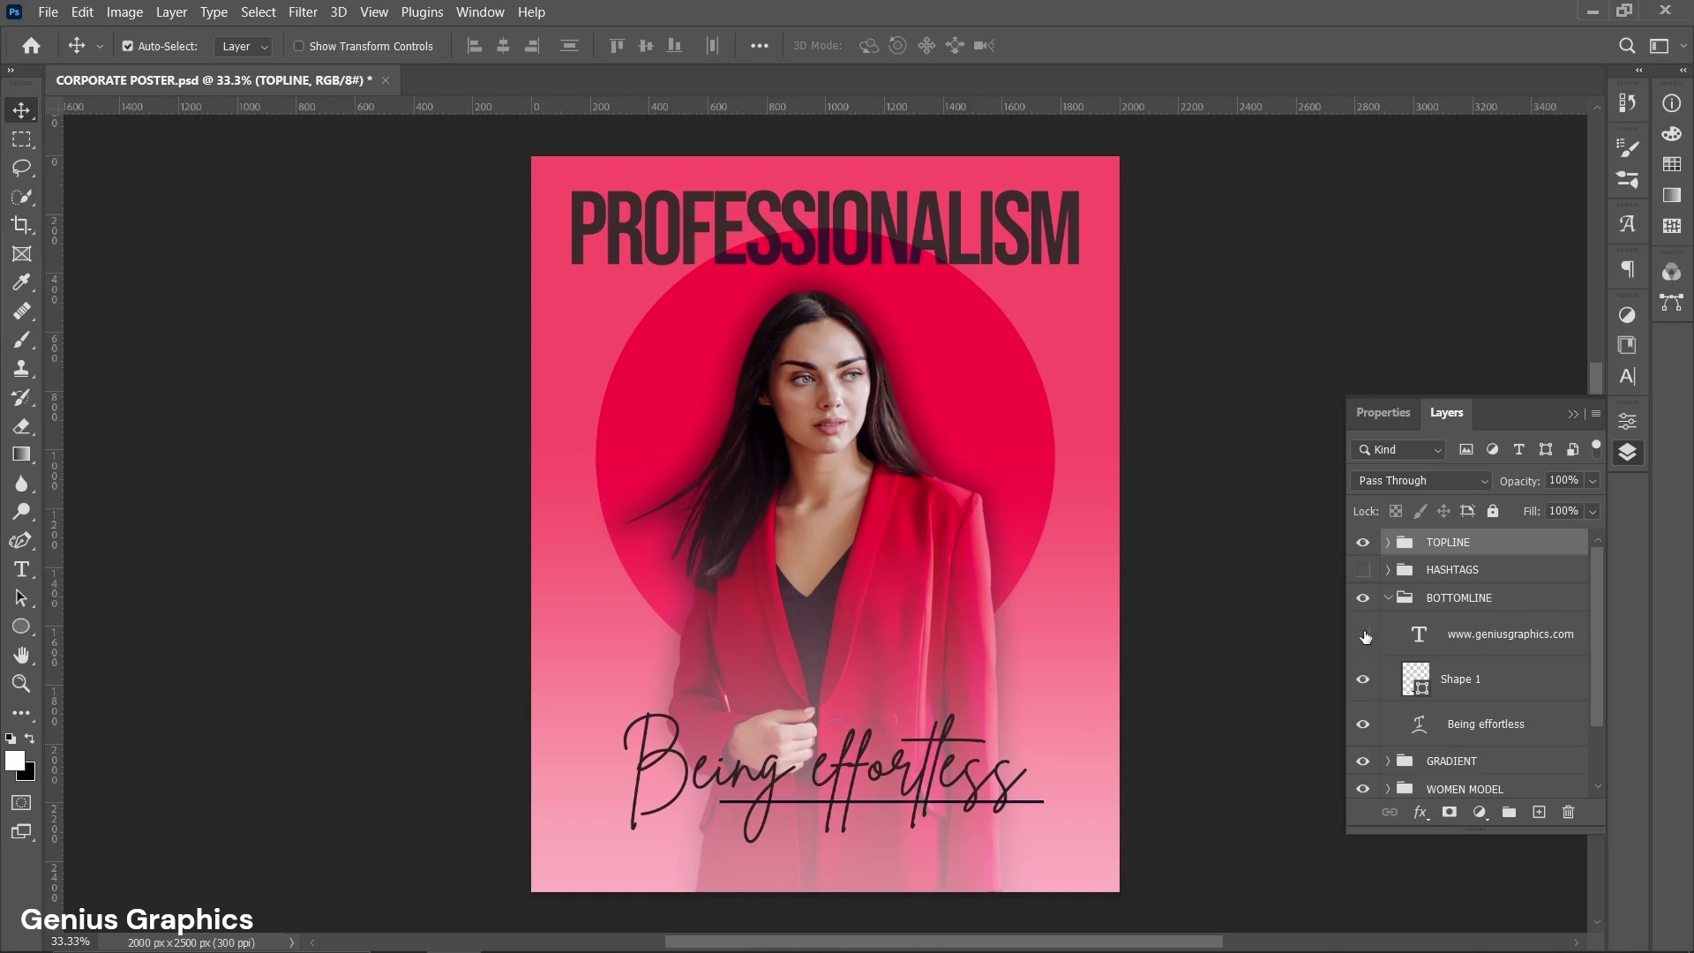
click(1363, 634)
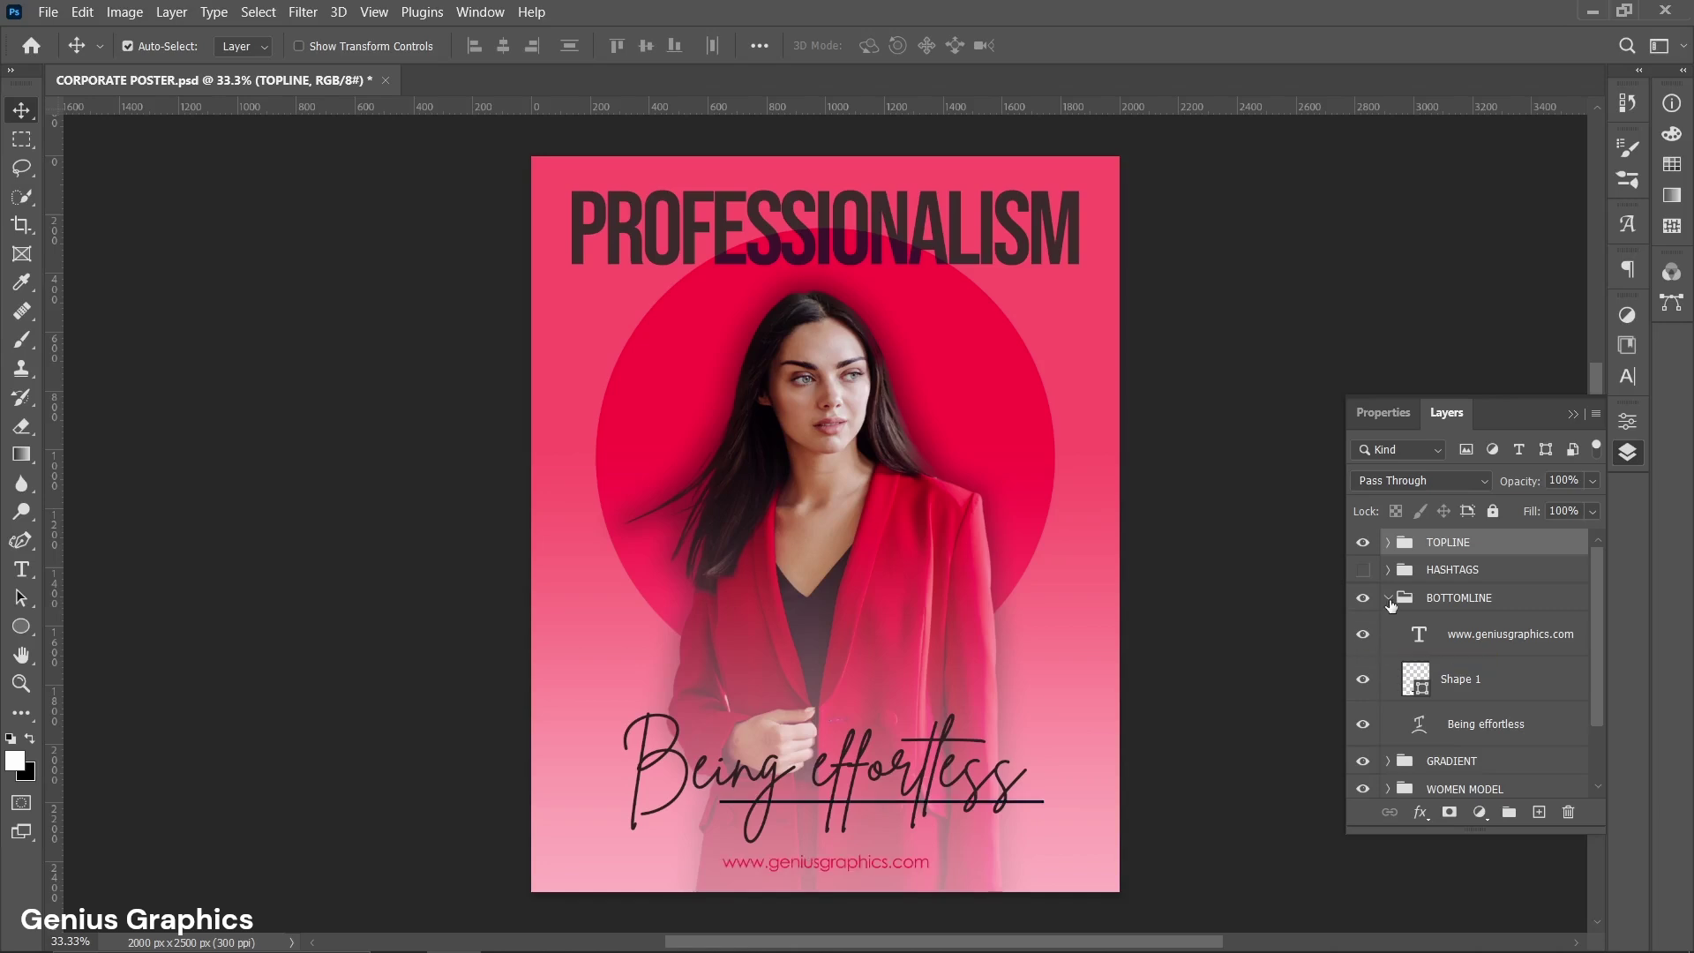
click(1388, 598)
click(1363, 571)
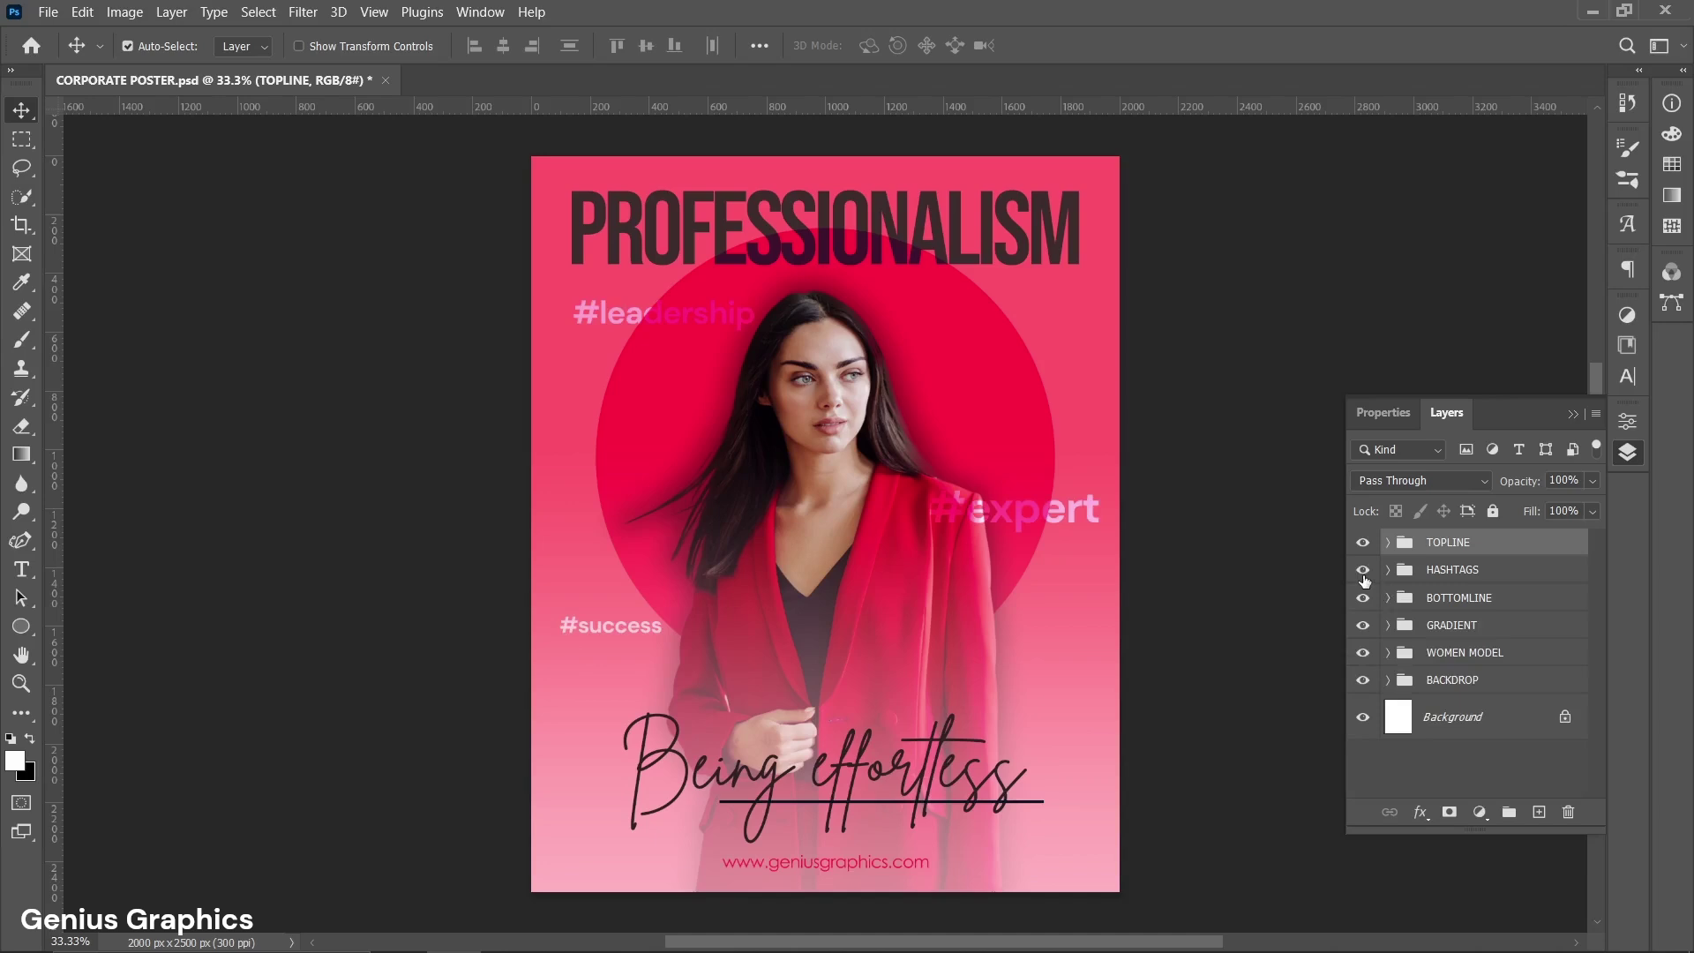
click(1406, 757)
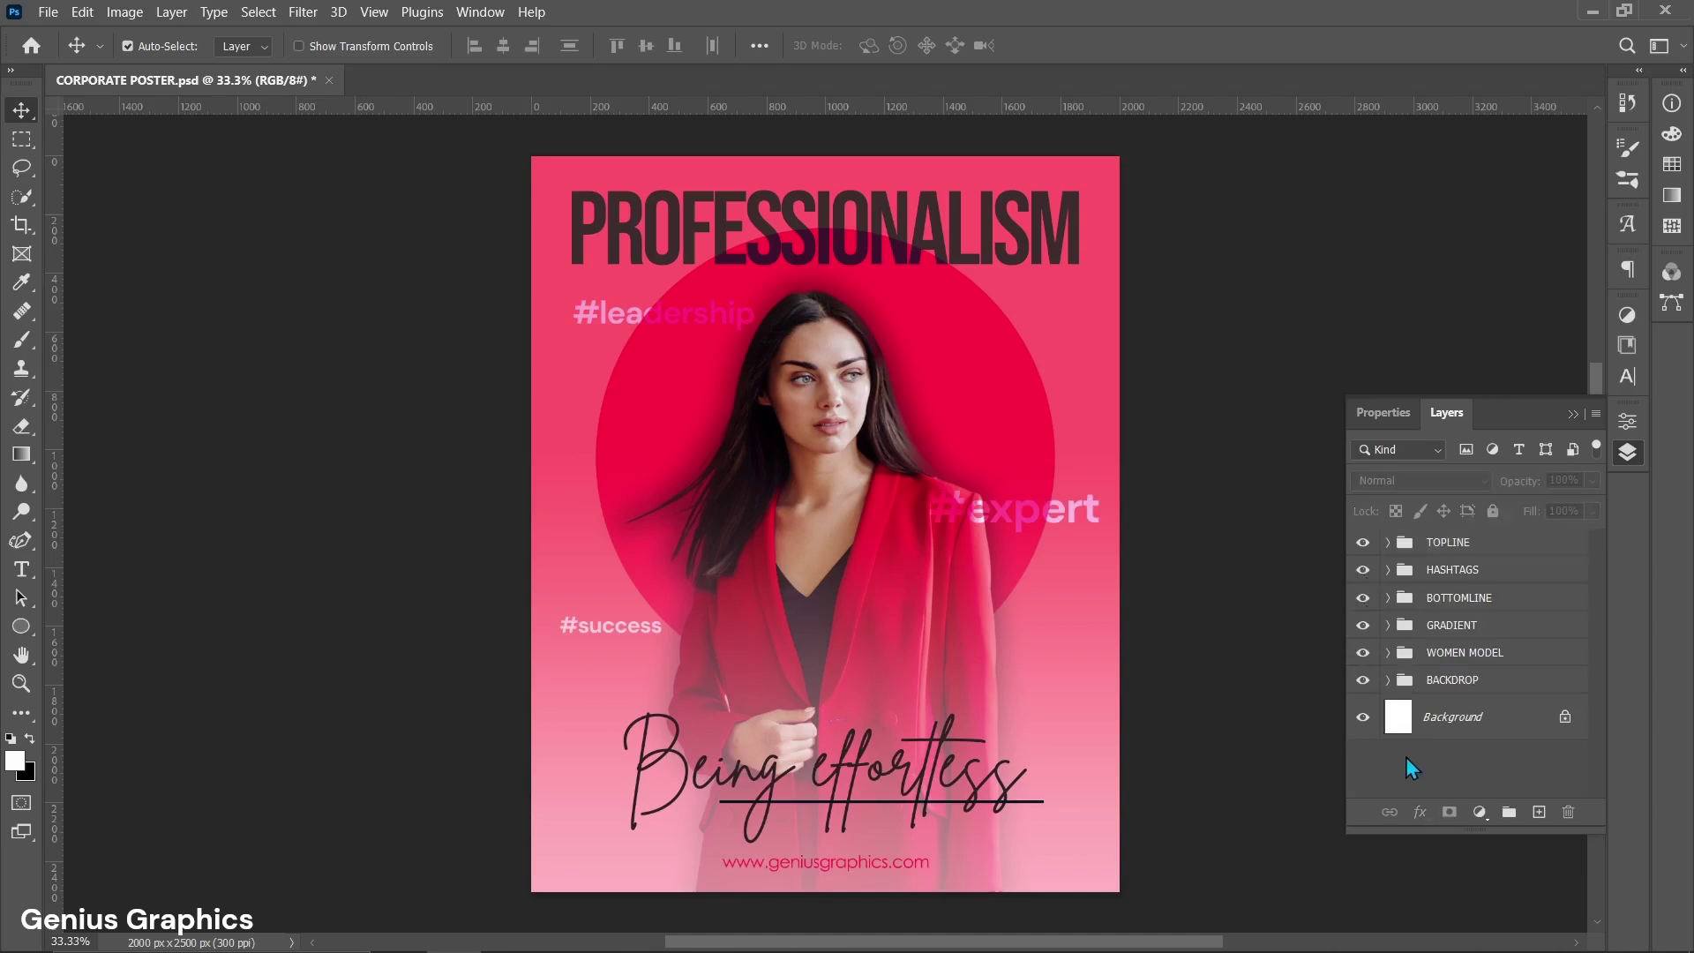